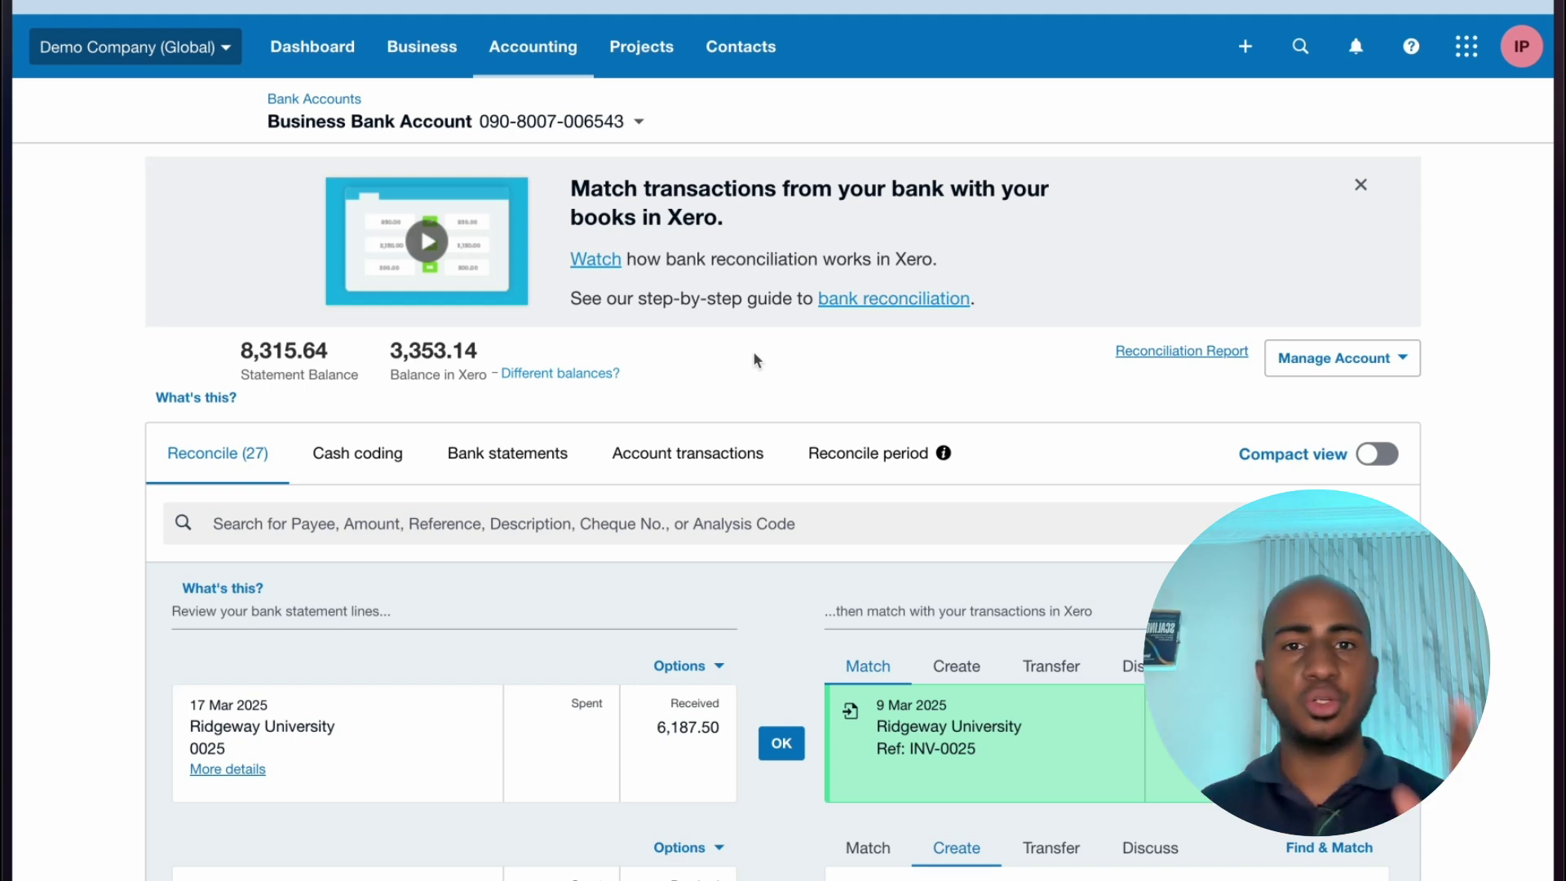
# Examine the unreconciled bank statement lines of the Business Bank Account, from Ridgeway University and SMART Agency down to Gateway Motors
pyautogui.scroll(-5, 761, 349)
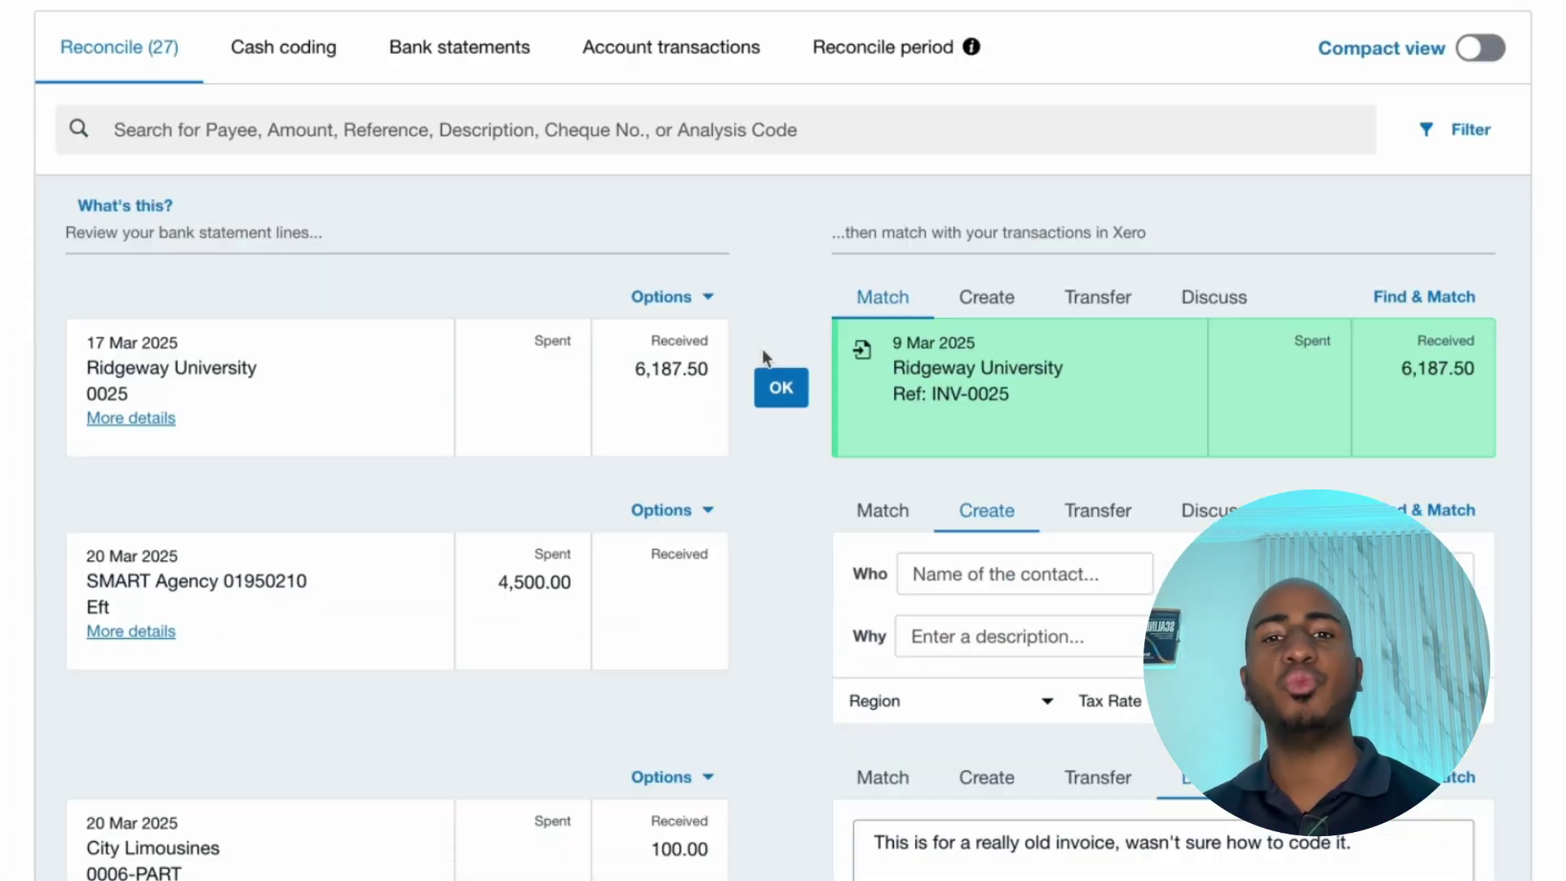
pyautogui.scroll(-3, 762, 349)
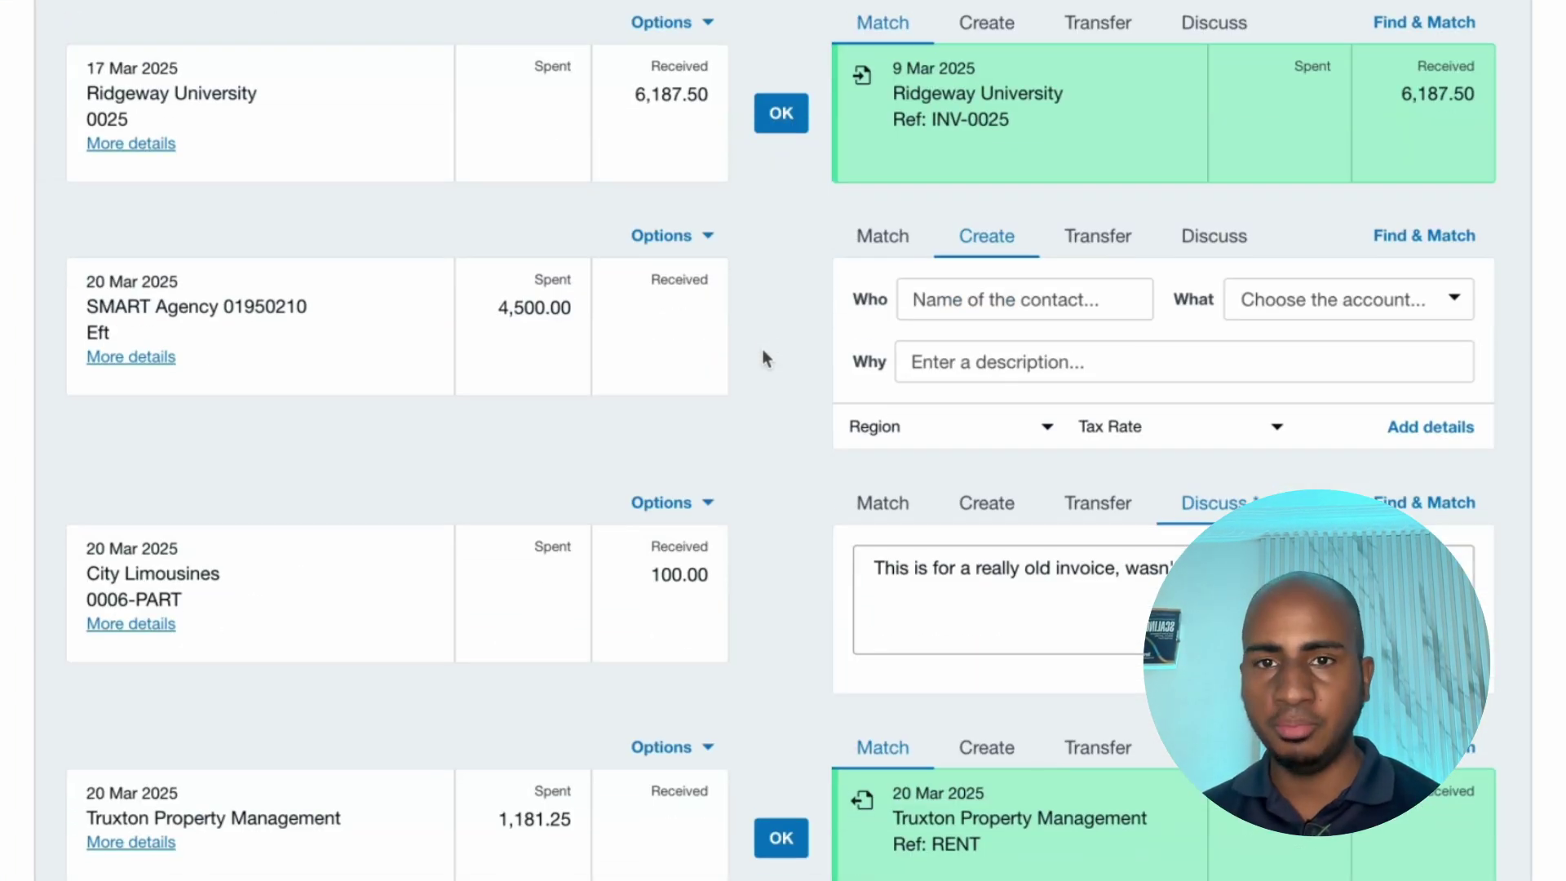
pyautogui.moveTo(97, 308); pyautogui.dragTo(295, 310)
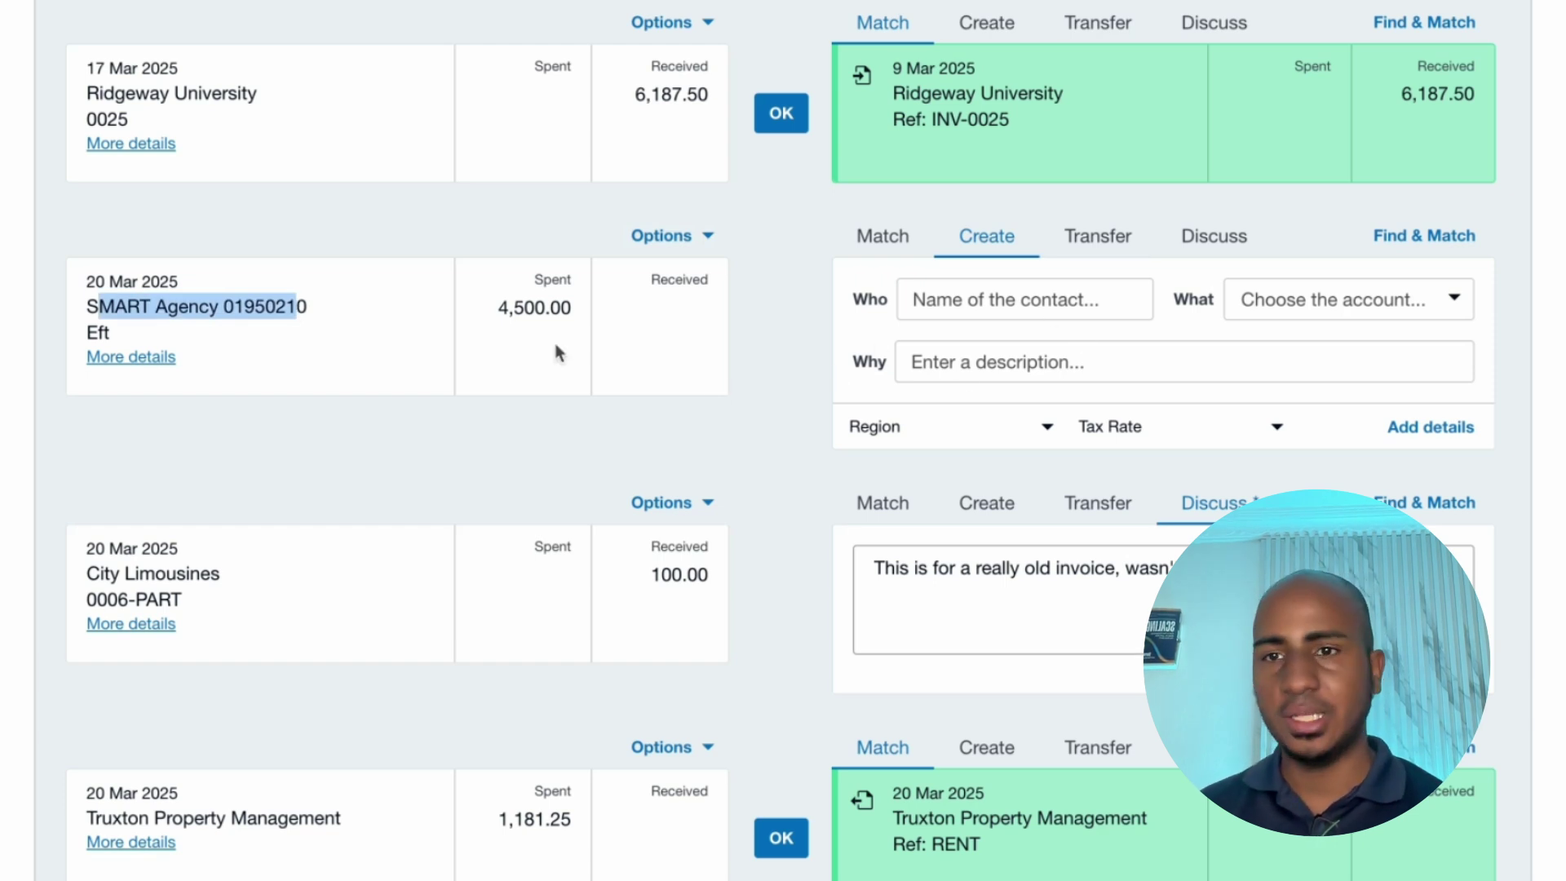
pyautogui.scroll(-10, 631, 373)
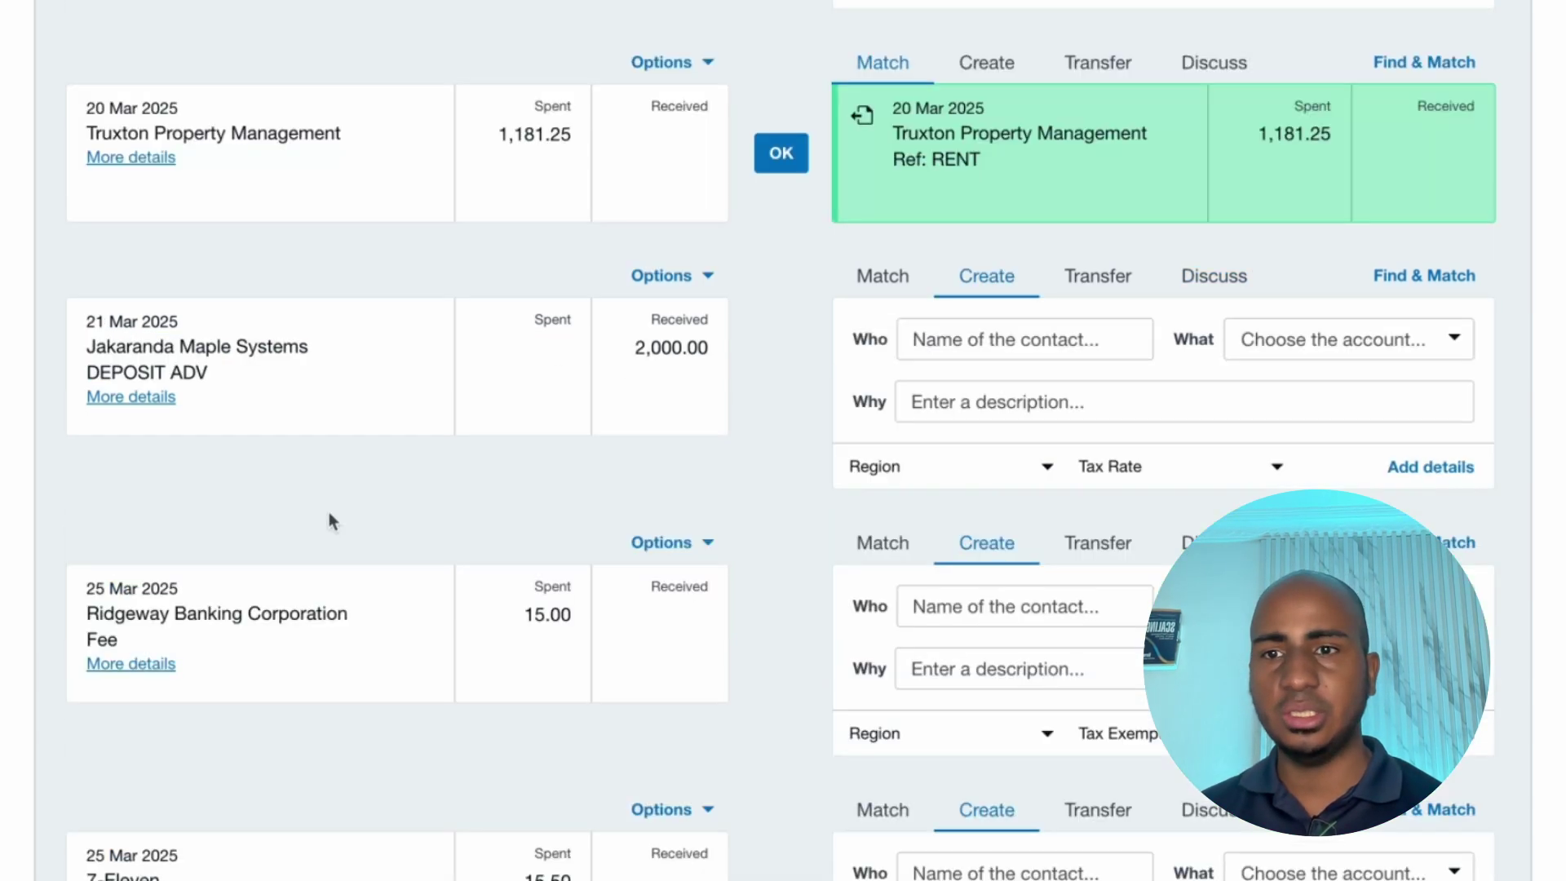
pyautogui.scroll(-3, 284, 399)
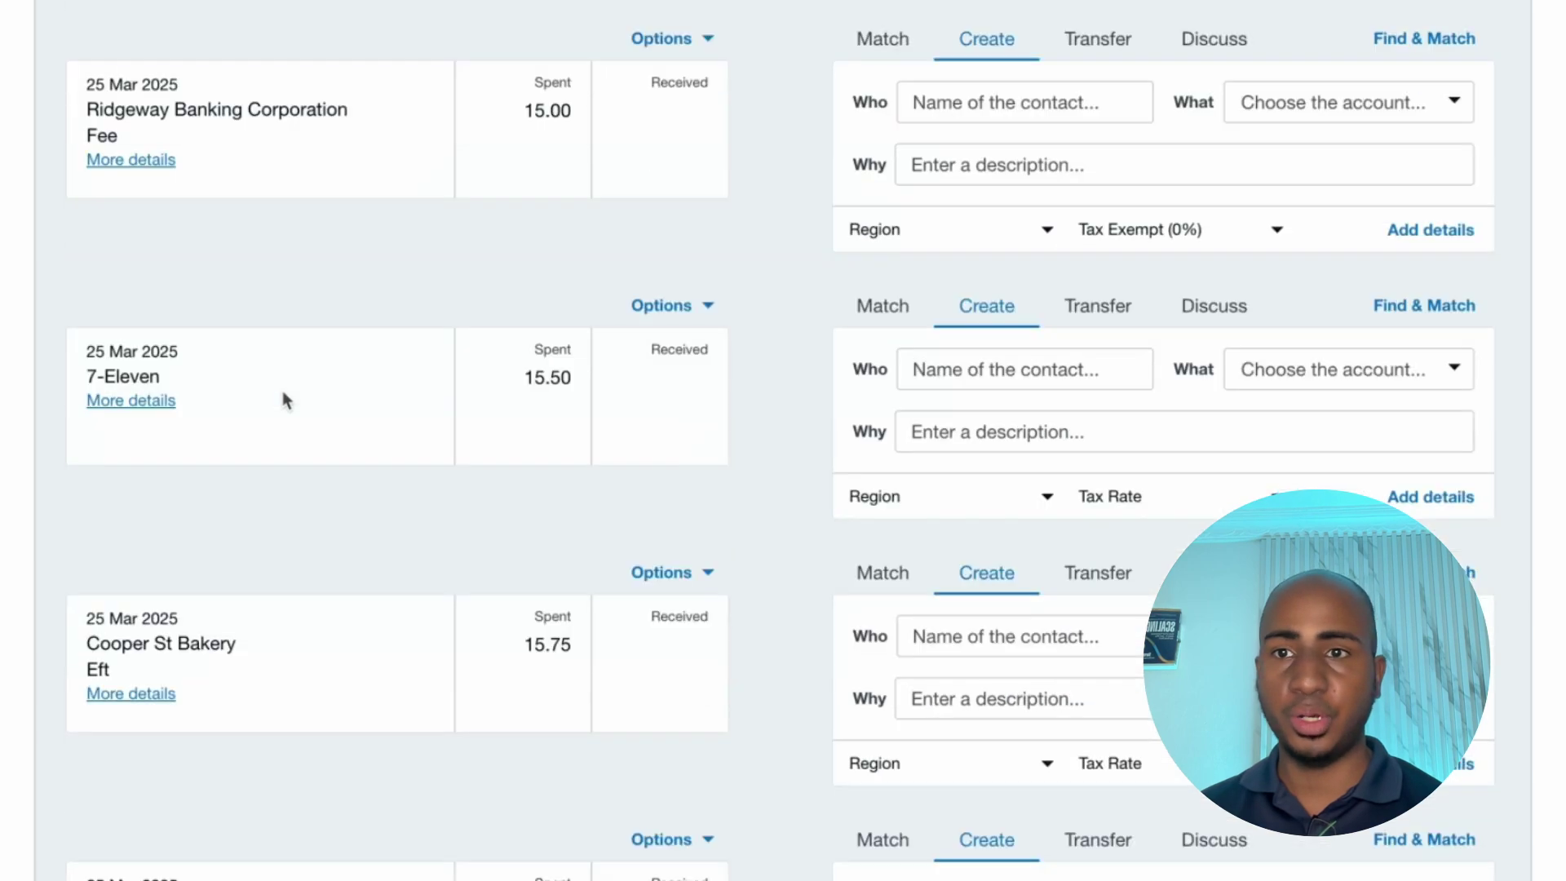
pyautogui.scroll(-2, 305, 405)
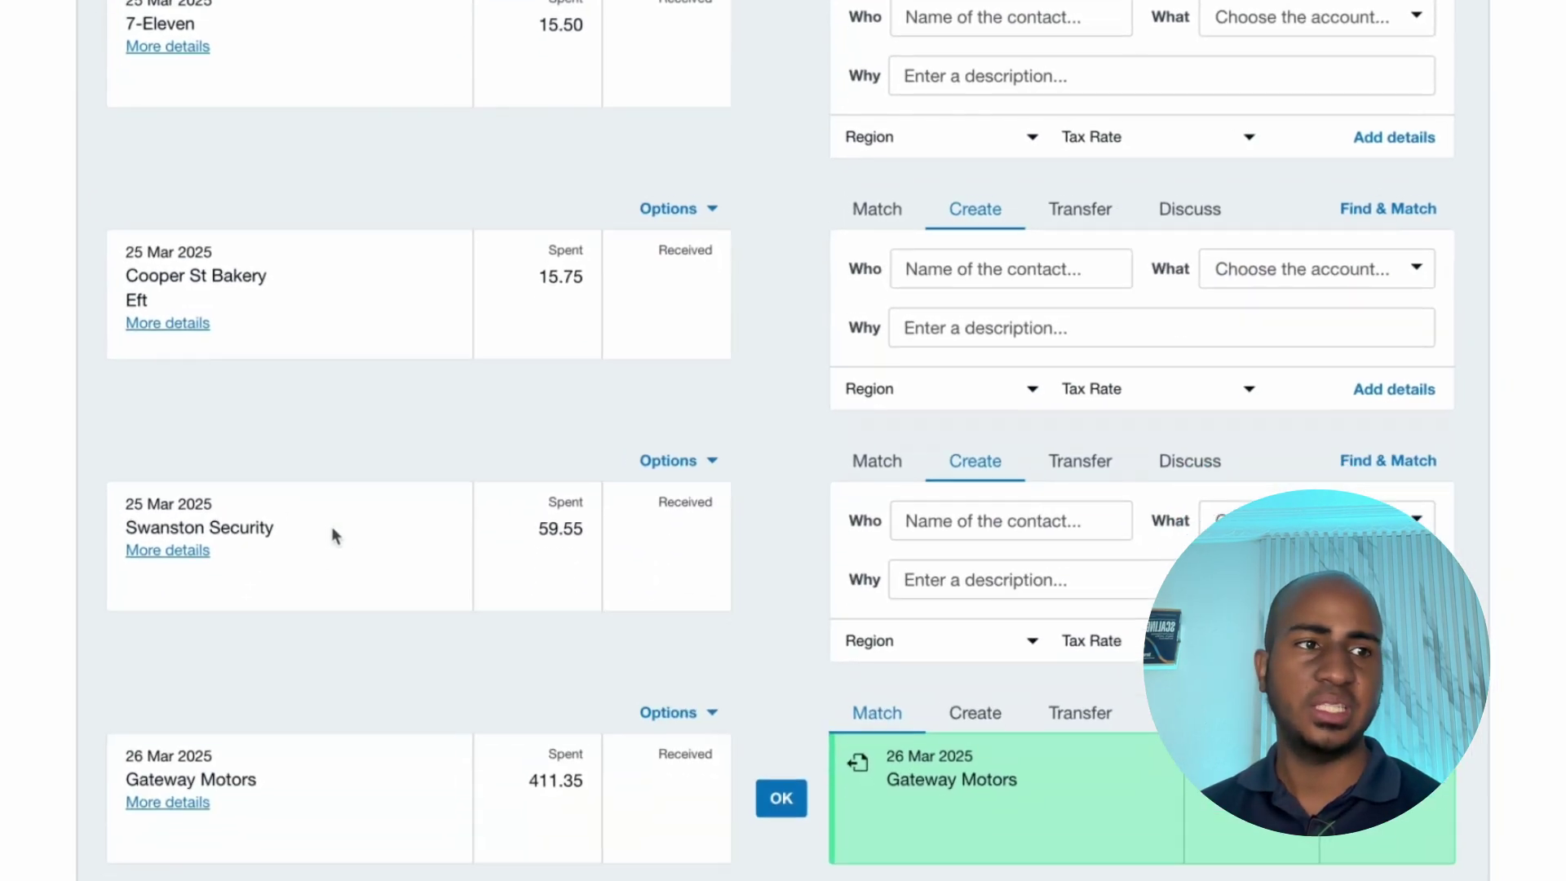
# Switch to the AI Uncategorized Transactions (Demo) scenario in Make and run it once
pyautogui.click(146, 304)
pyautogui.moveTo(600, 572); pyautogui.dragTo(1020, 574)
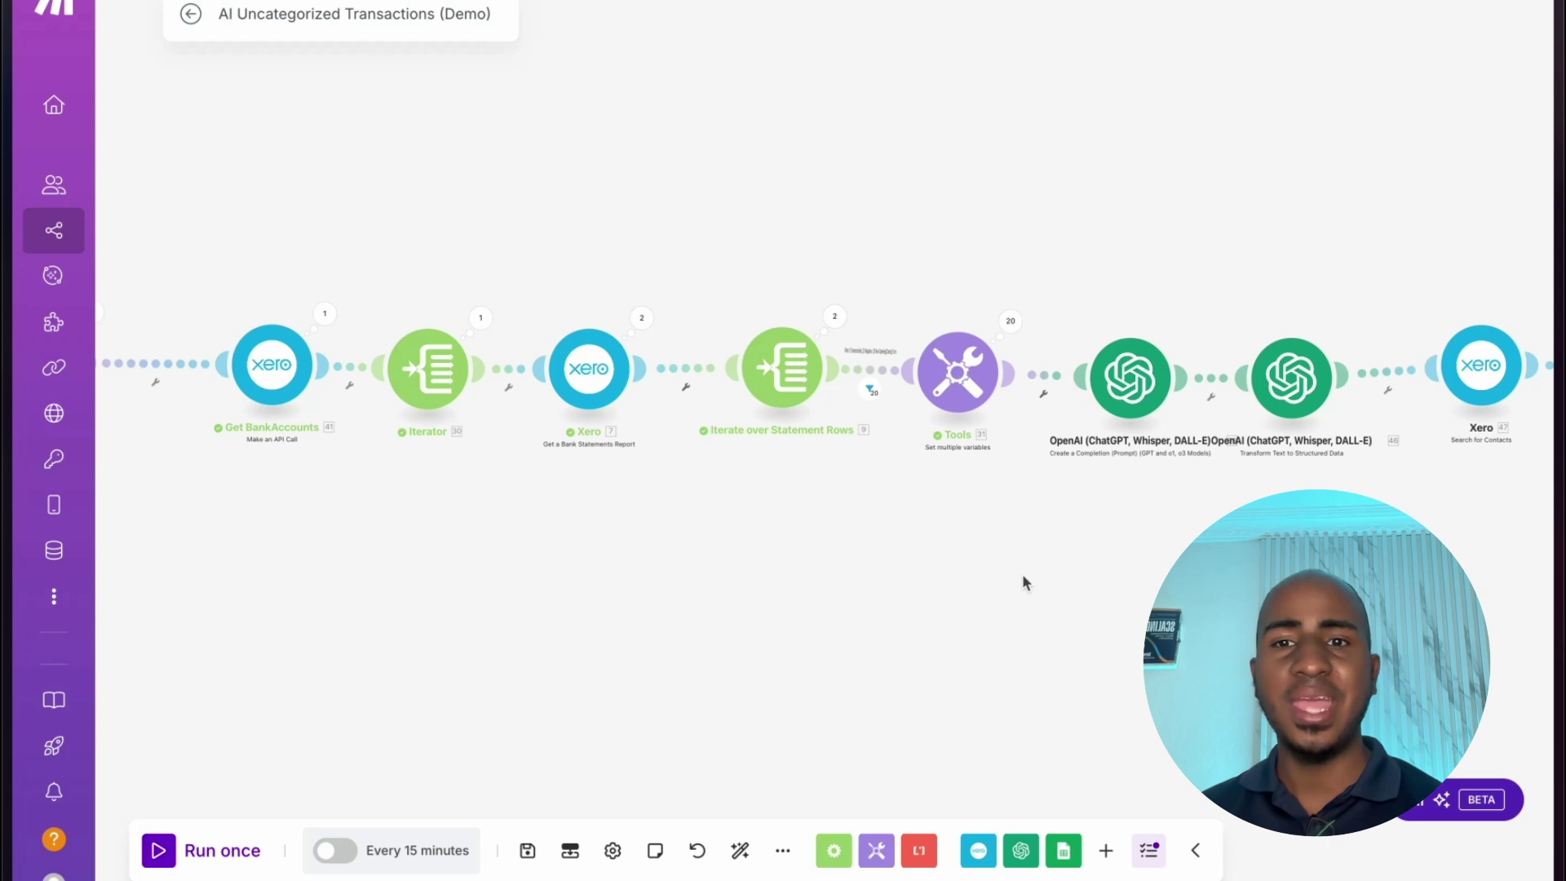
pyautogui.click(221, 850)
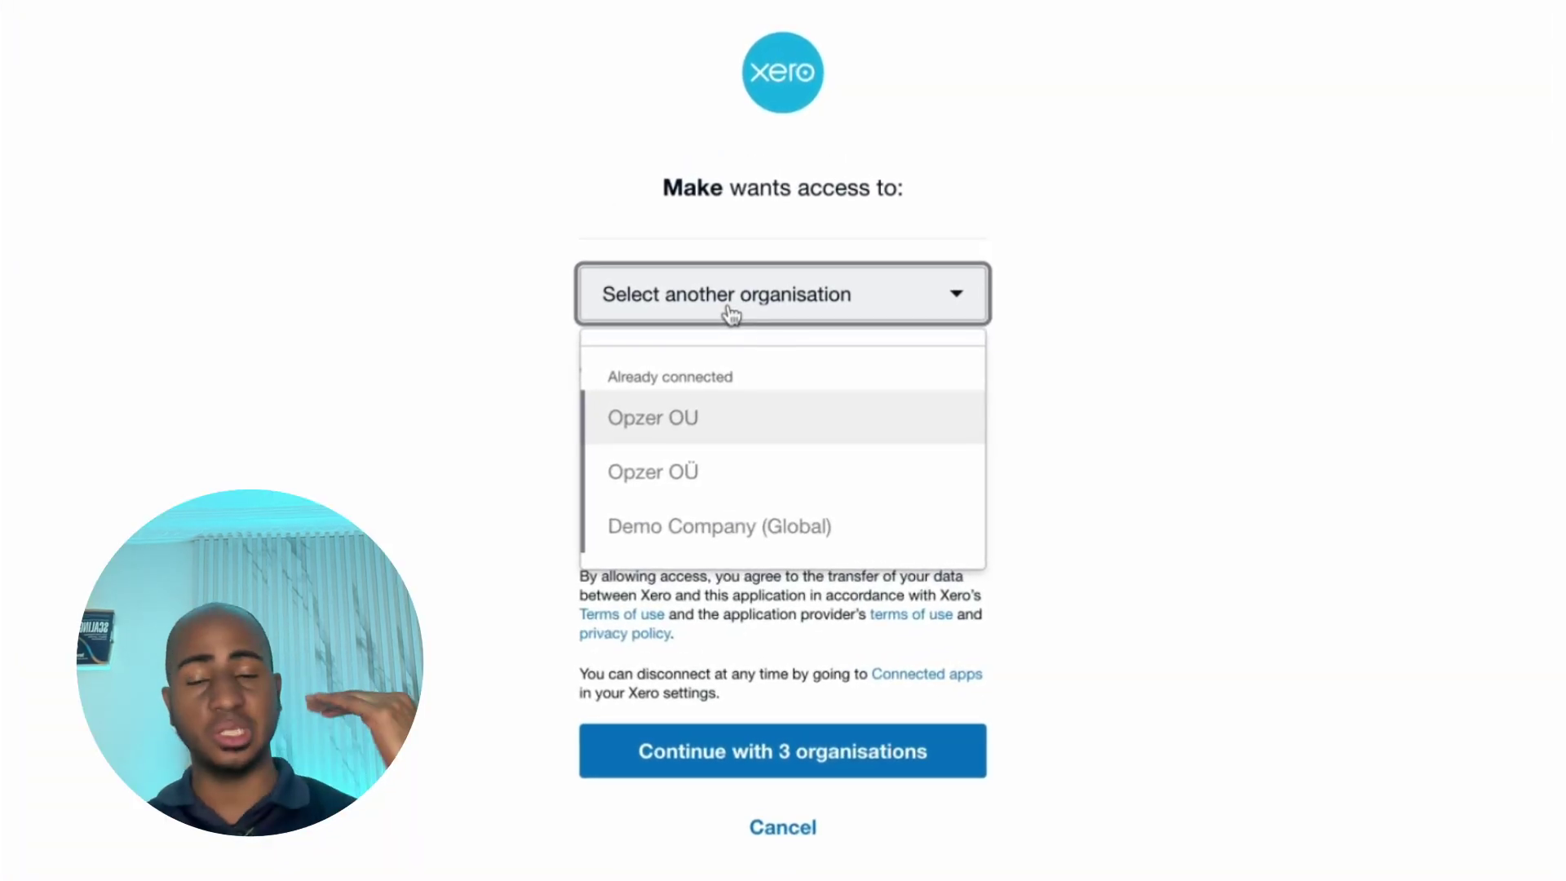
# Cancel Make's request for access to the Xero organisations and close the user consent page
pyautogui.click(475, 862)
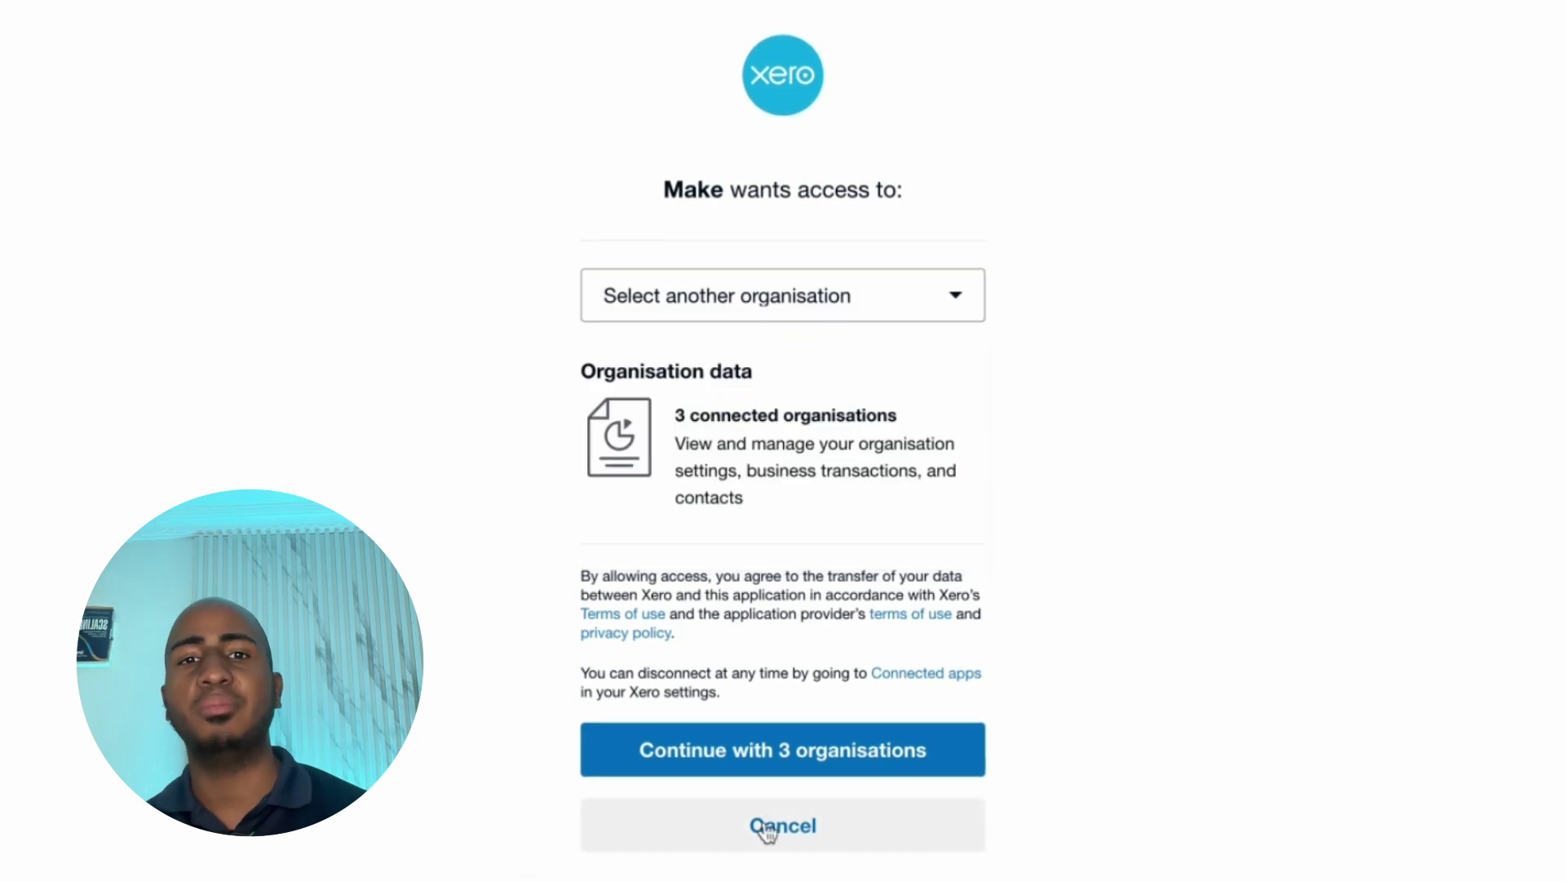
pyautogui.click(783, 826)
pyautogui.press('super+s')
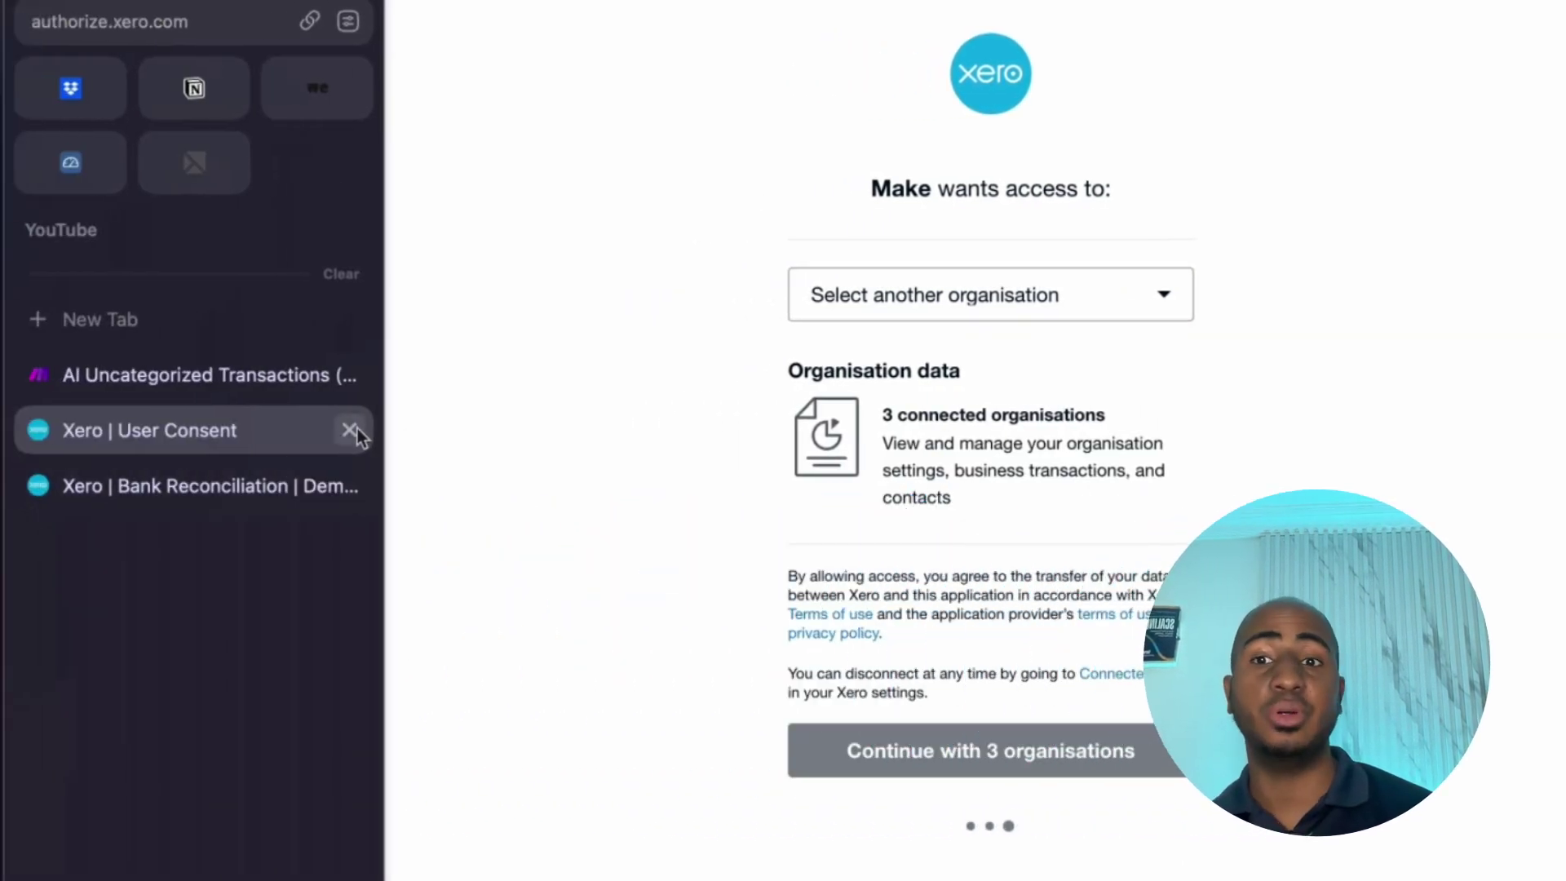
pyautogui.click(349, 430)
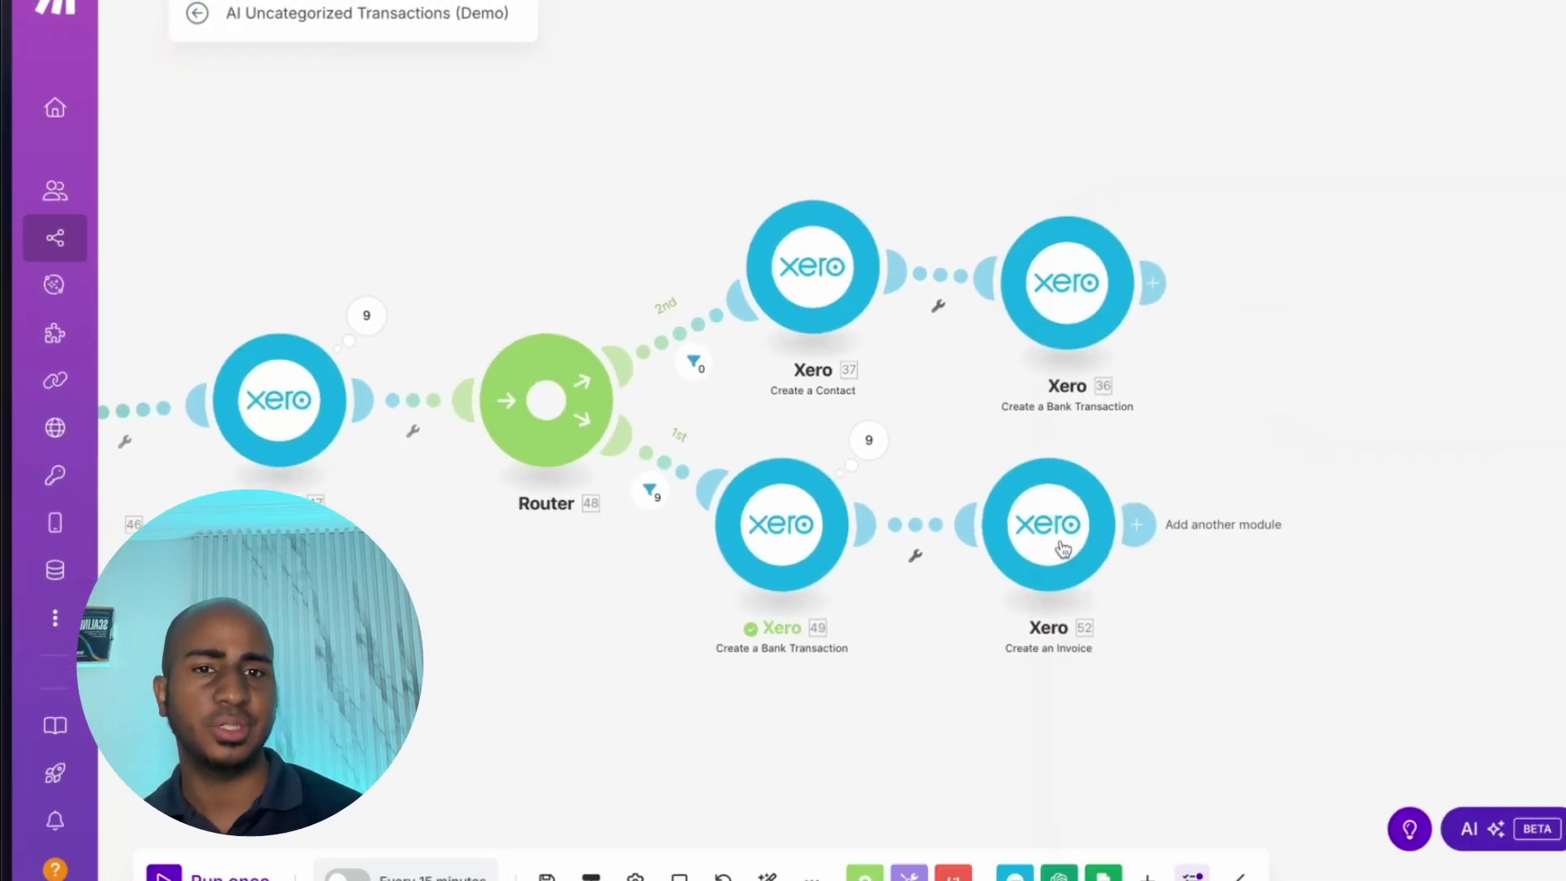
# Delete the Create an Invoice module that follows Create a Bank Transaction on the router's 1st route
pyautogui.rightClick(1081, 558)
pyautogui.click(1137, 825)
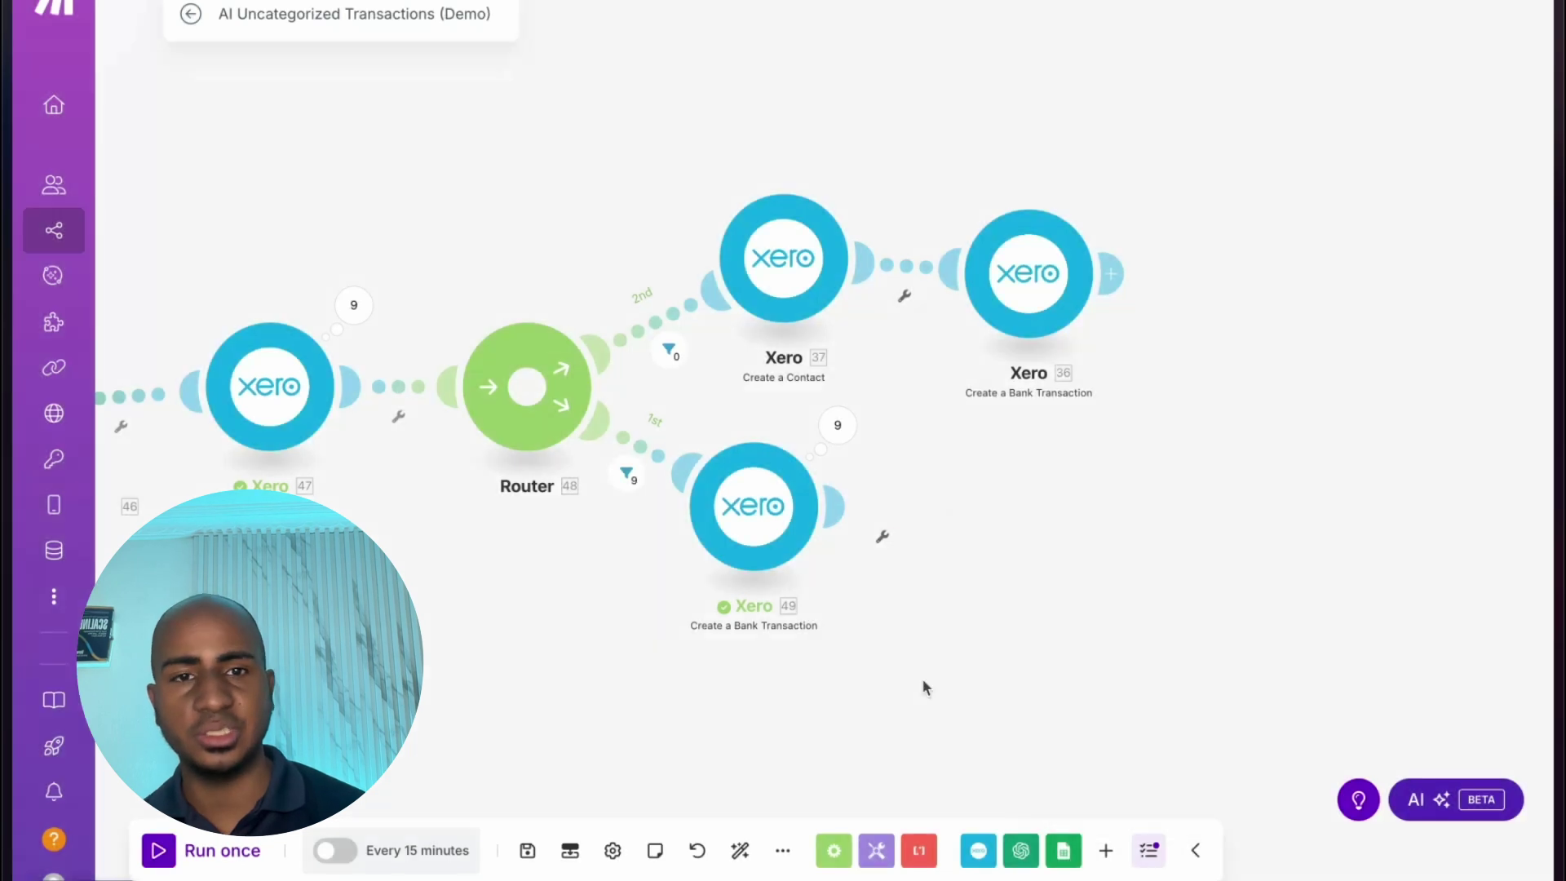
# Open the Create a Bank Transaction module on the router's 1st route and review its organization, type, contact and line item settings
pyautogui.click(740, 530)
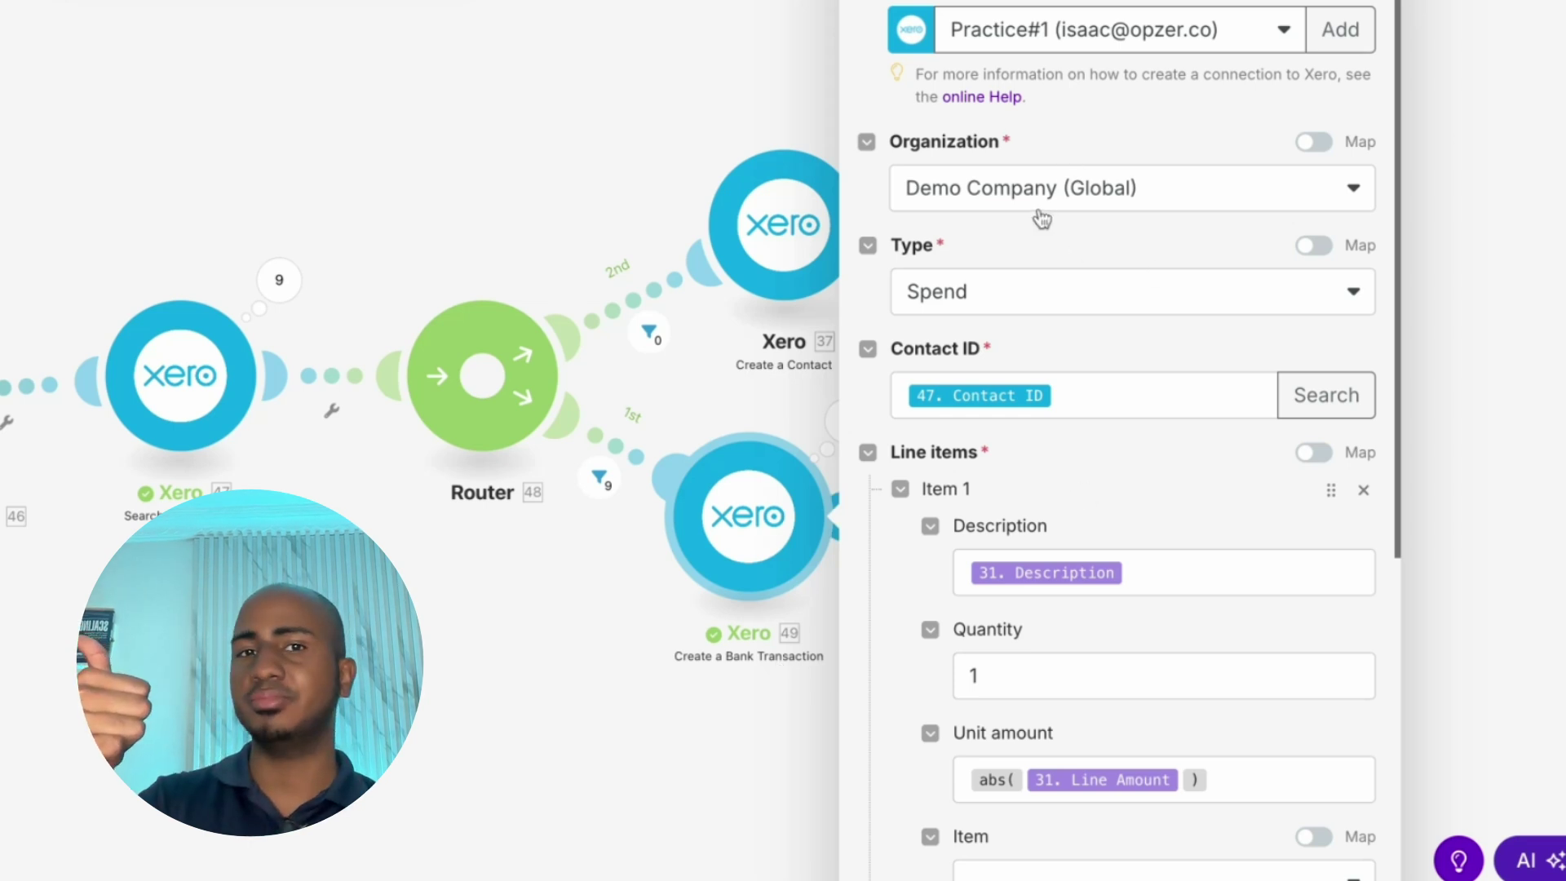
pyautogui.scroll(-1, 956, 214)
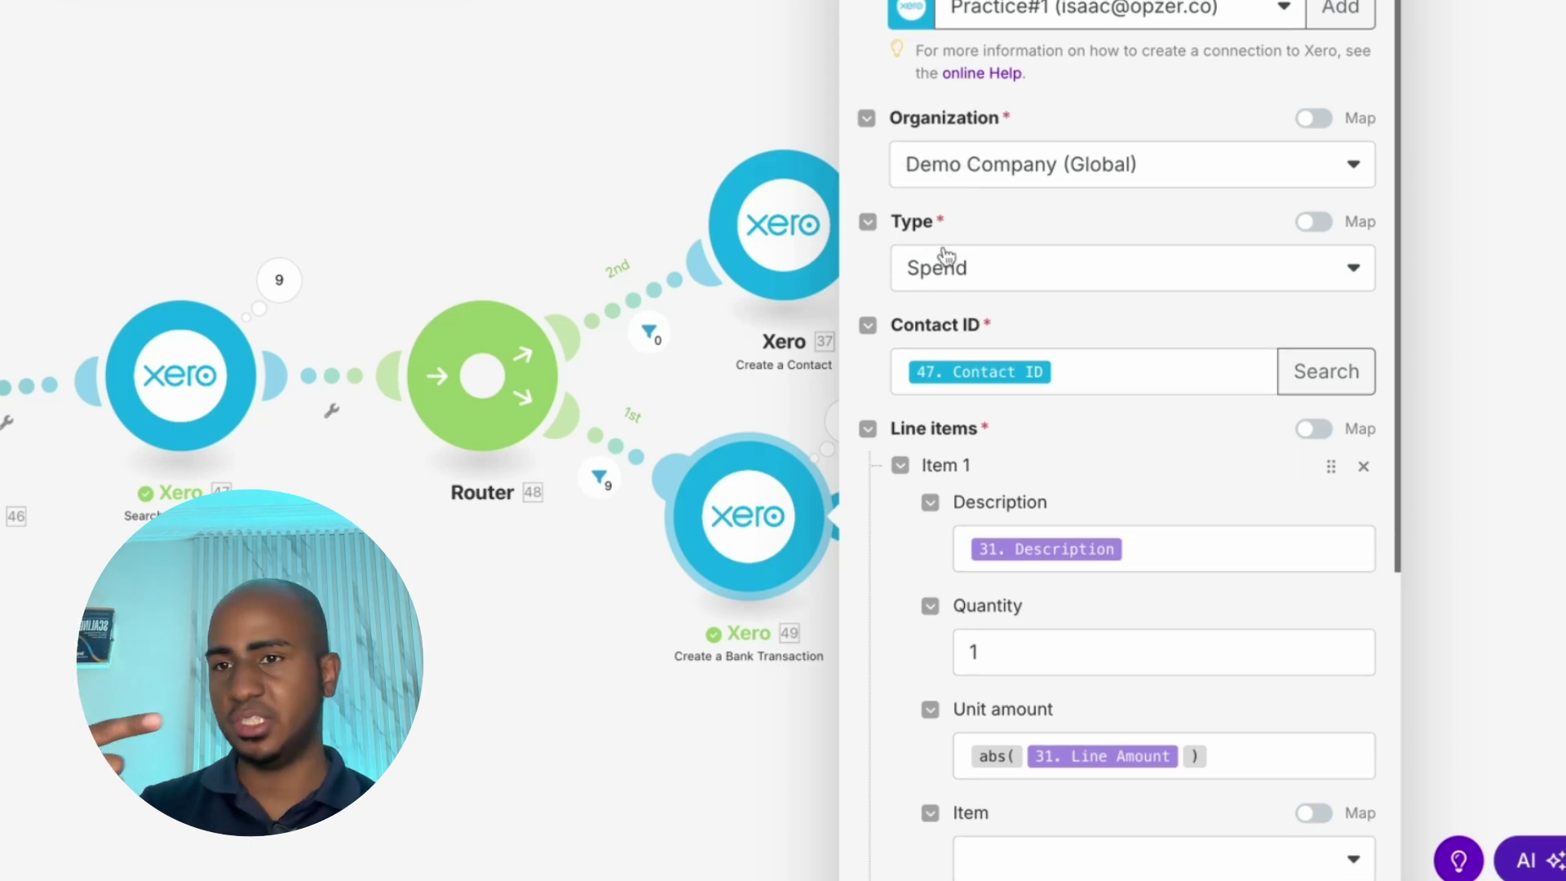
pyautogui.click(975, 266)
pyautogui.click(1044, 217)
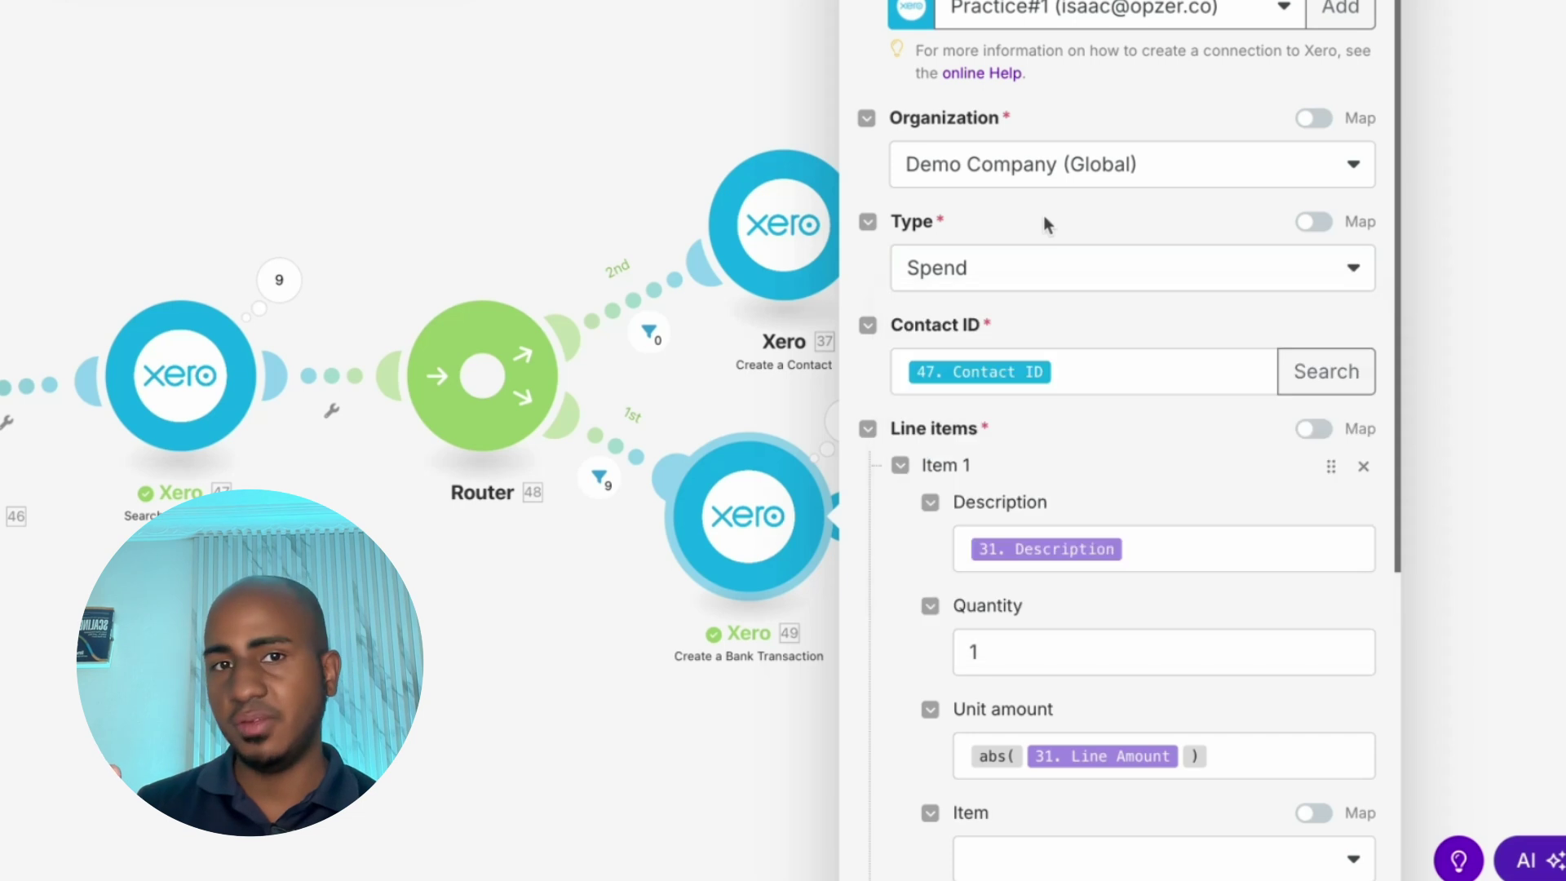
pyautogui.scroll(-3, 1051, 217)
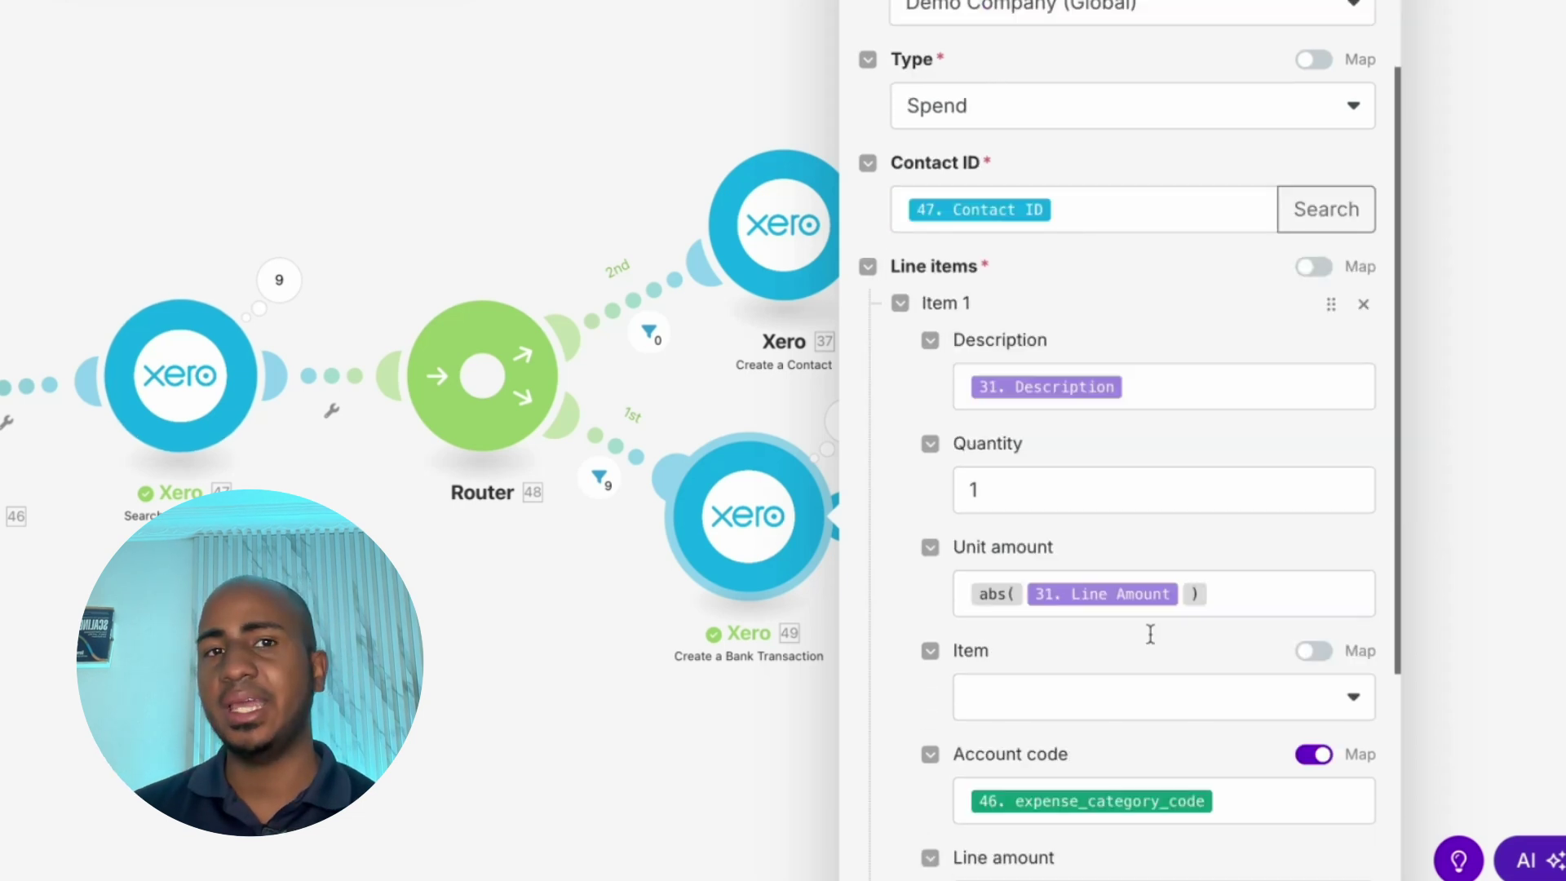
pyautogui.scroll(-3, 1149, 634)
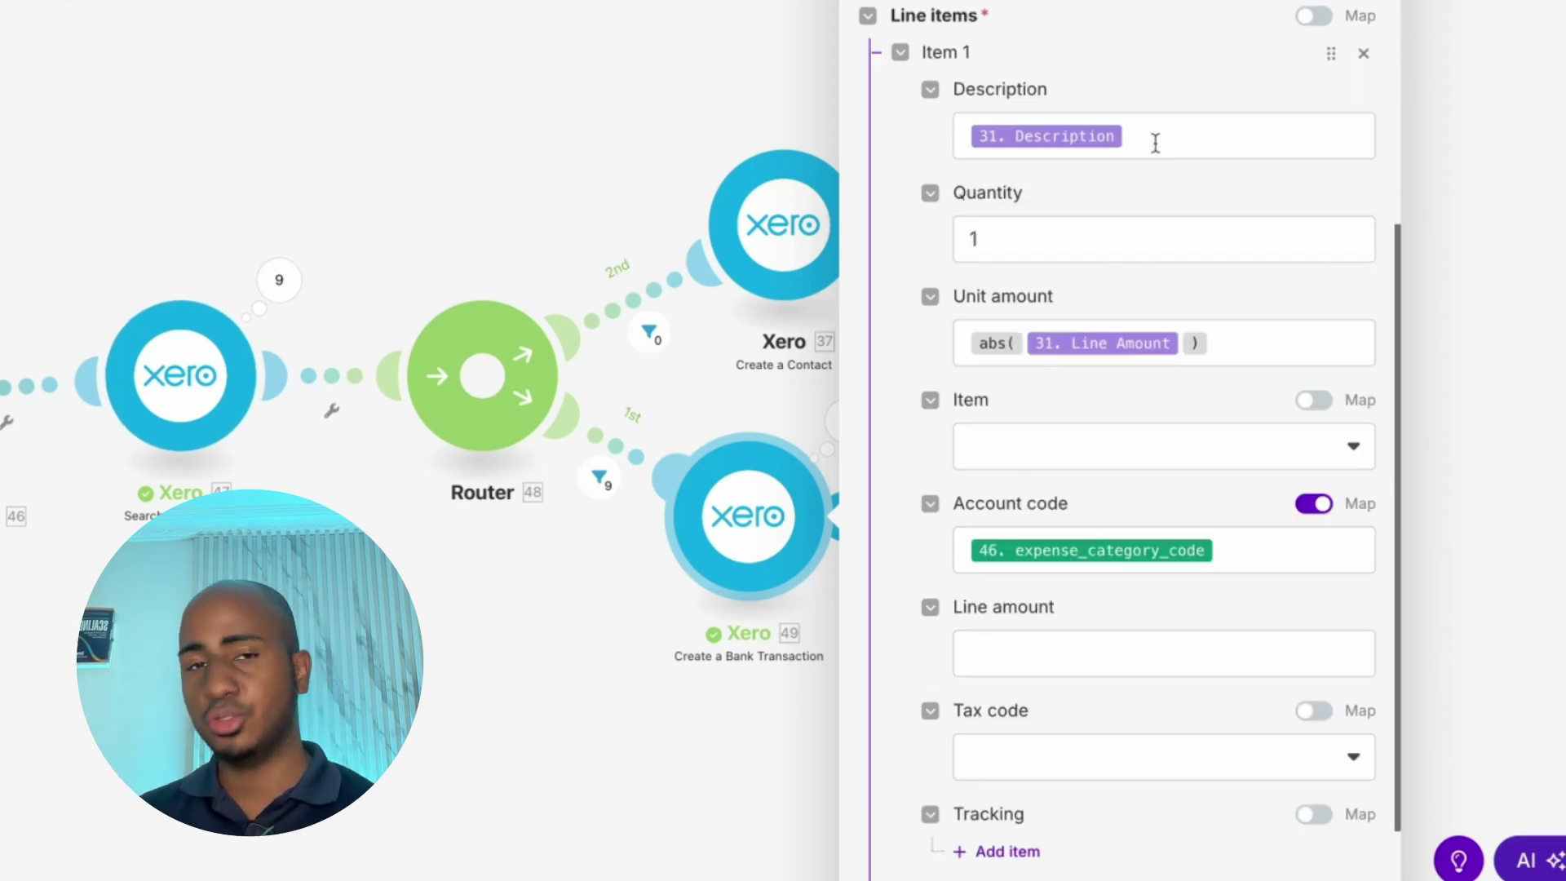
pyautogui.scroll(-2, 1237, 351)
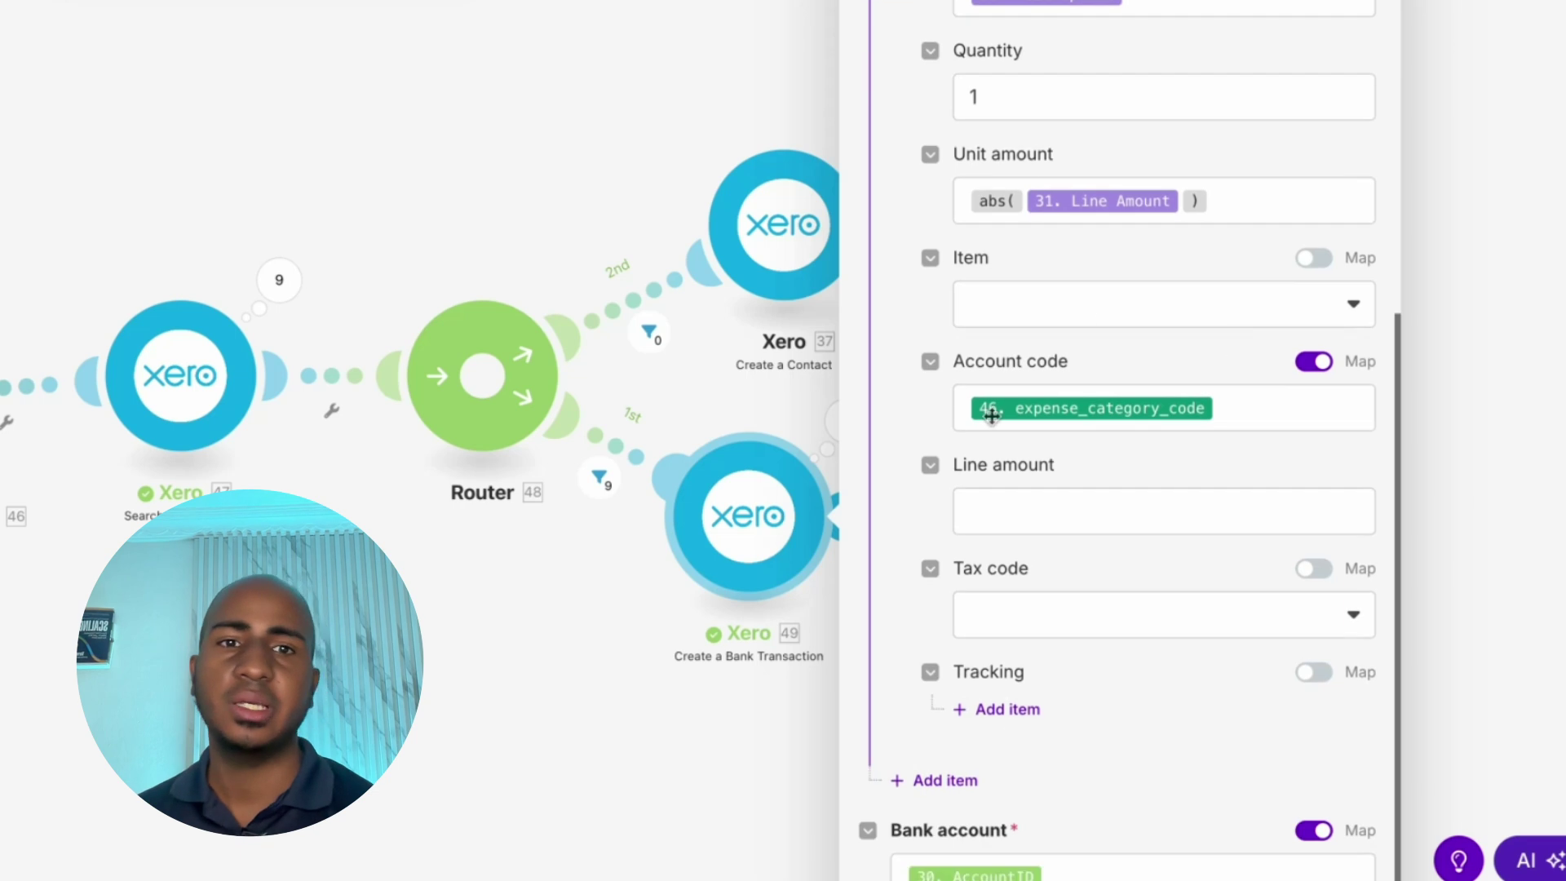
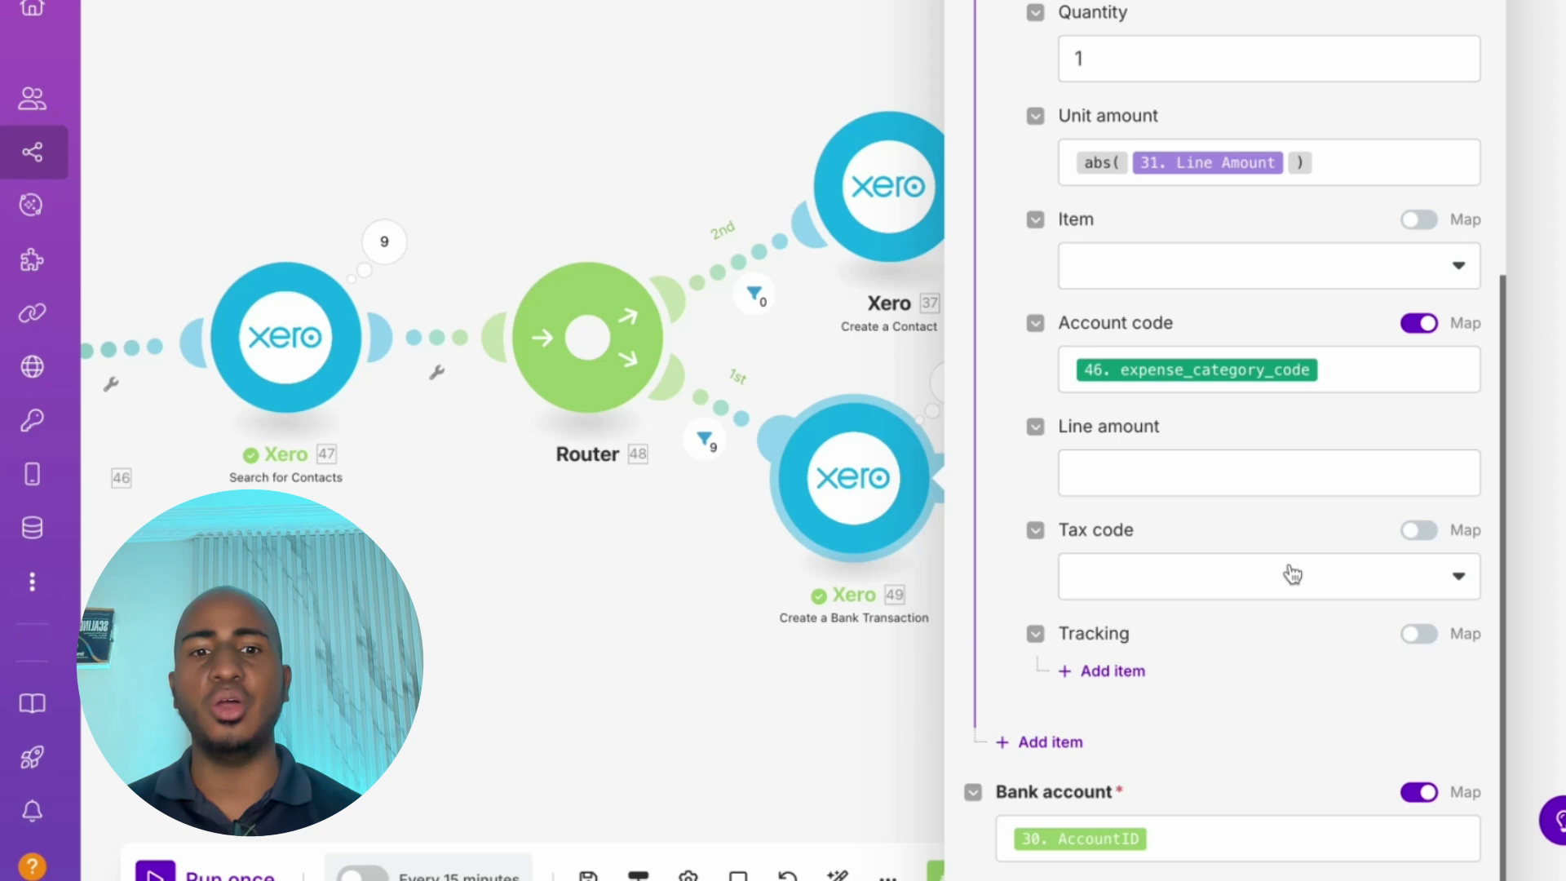
# Inspect the mapped values for the bank account and contact ID, and close the Create a Bank Transaction settings
pyautogui.click(1188, 835)
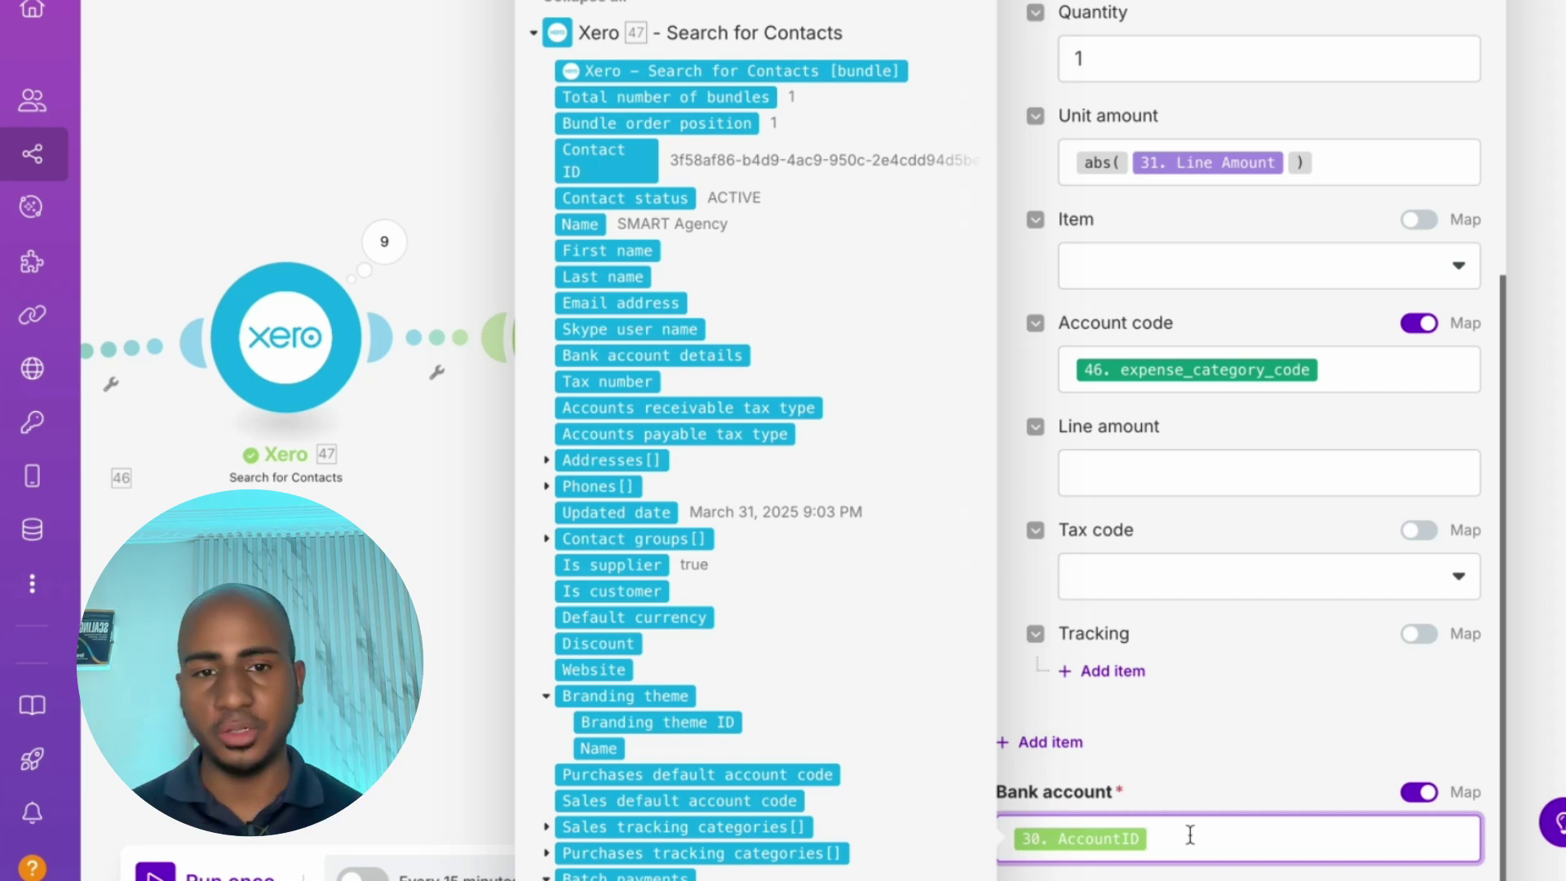
pyautogui.scroll(7, 1260, 461)
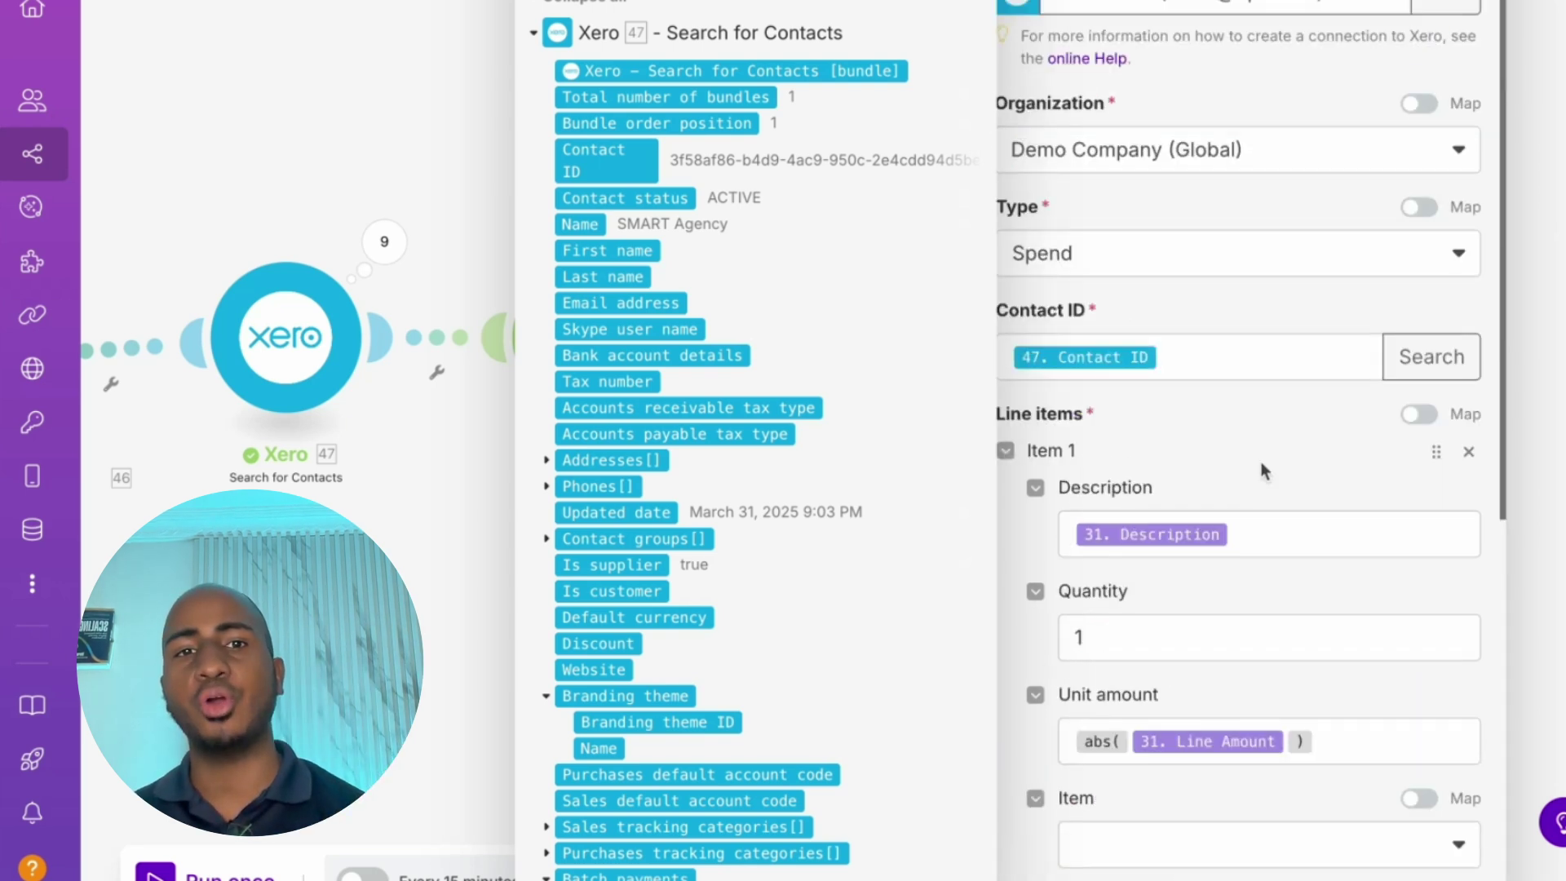
pyautogui.click(1174, 341)
pyautogui.click(1229, 299)
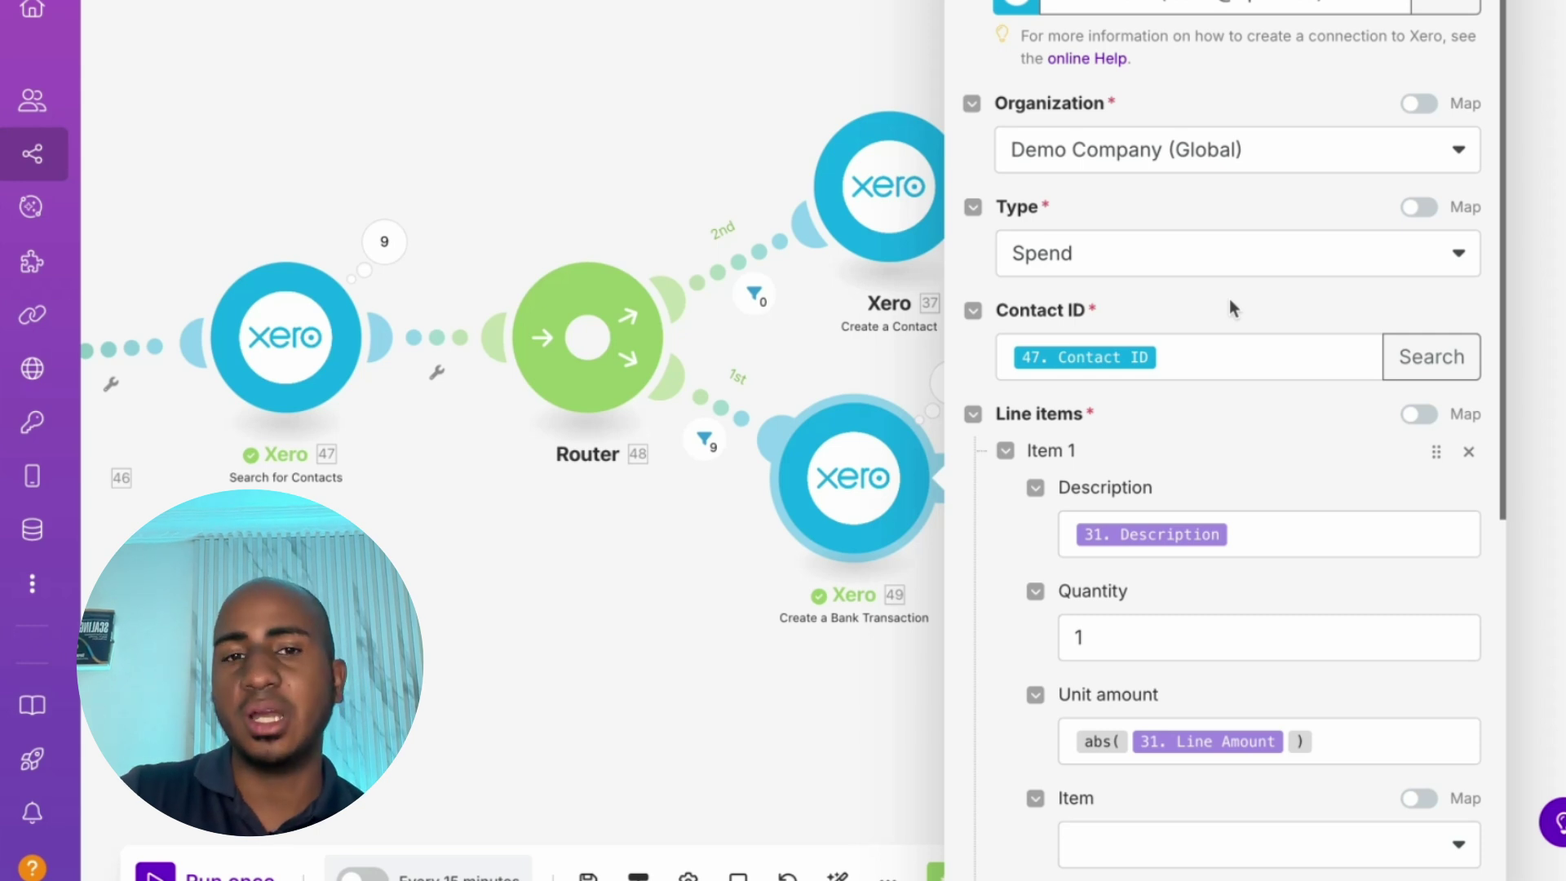
pyautogui.click(879, 505)
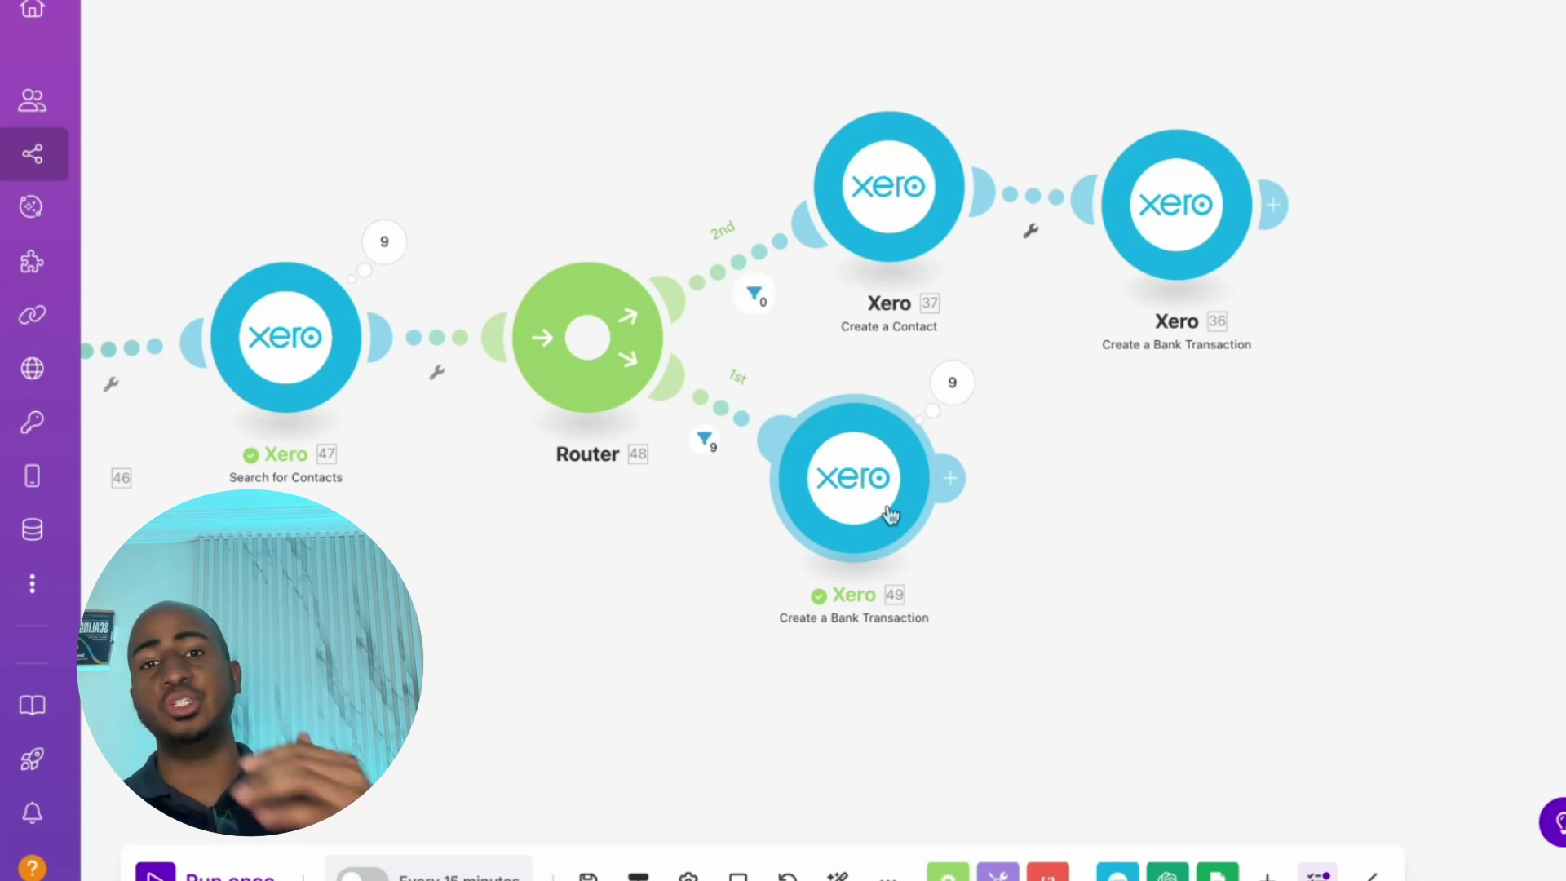
# Trace the scenario back to its first module and review the API call settings of Get All Accounts
pyautogui.hscroll(-10, 426, 548)
pyautogui.scroll(-10, 425, 548)
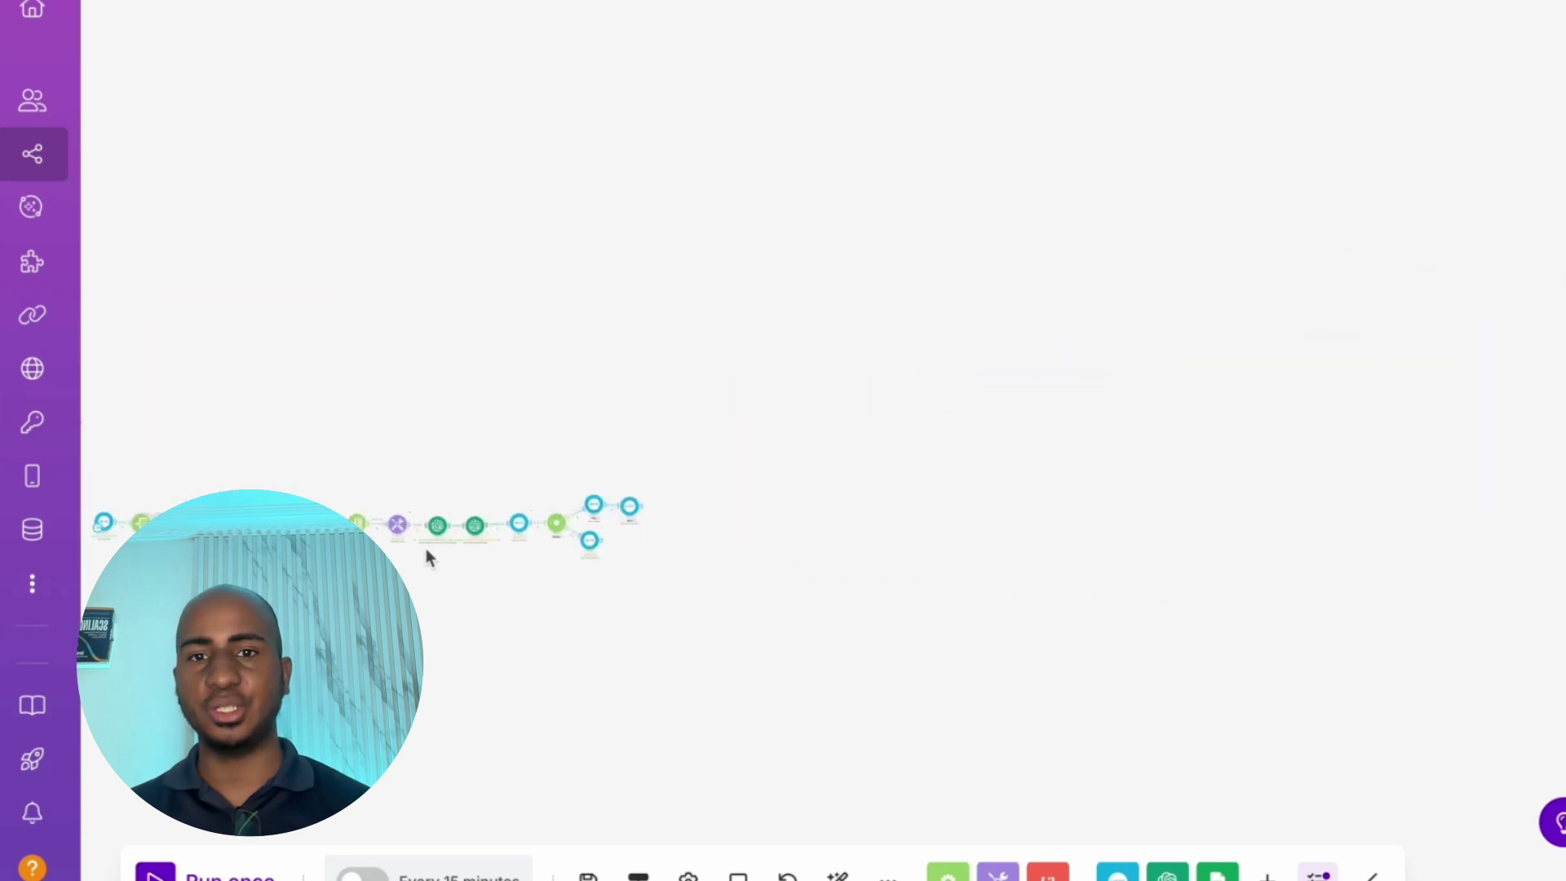
pyautogui.scroll(8, 438, 545)
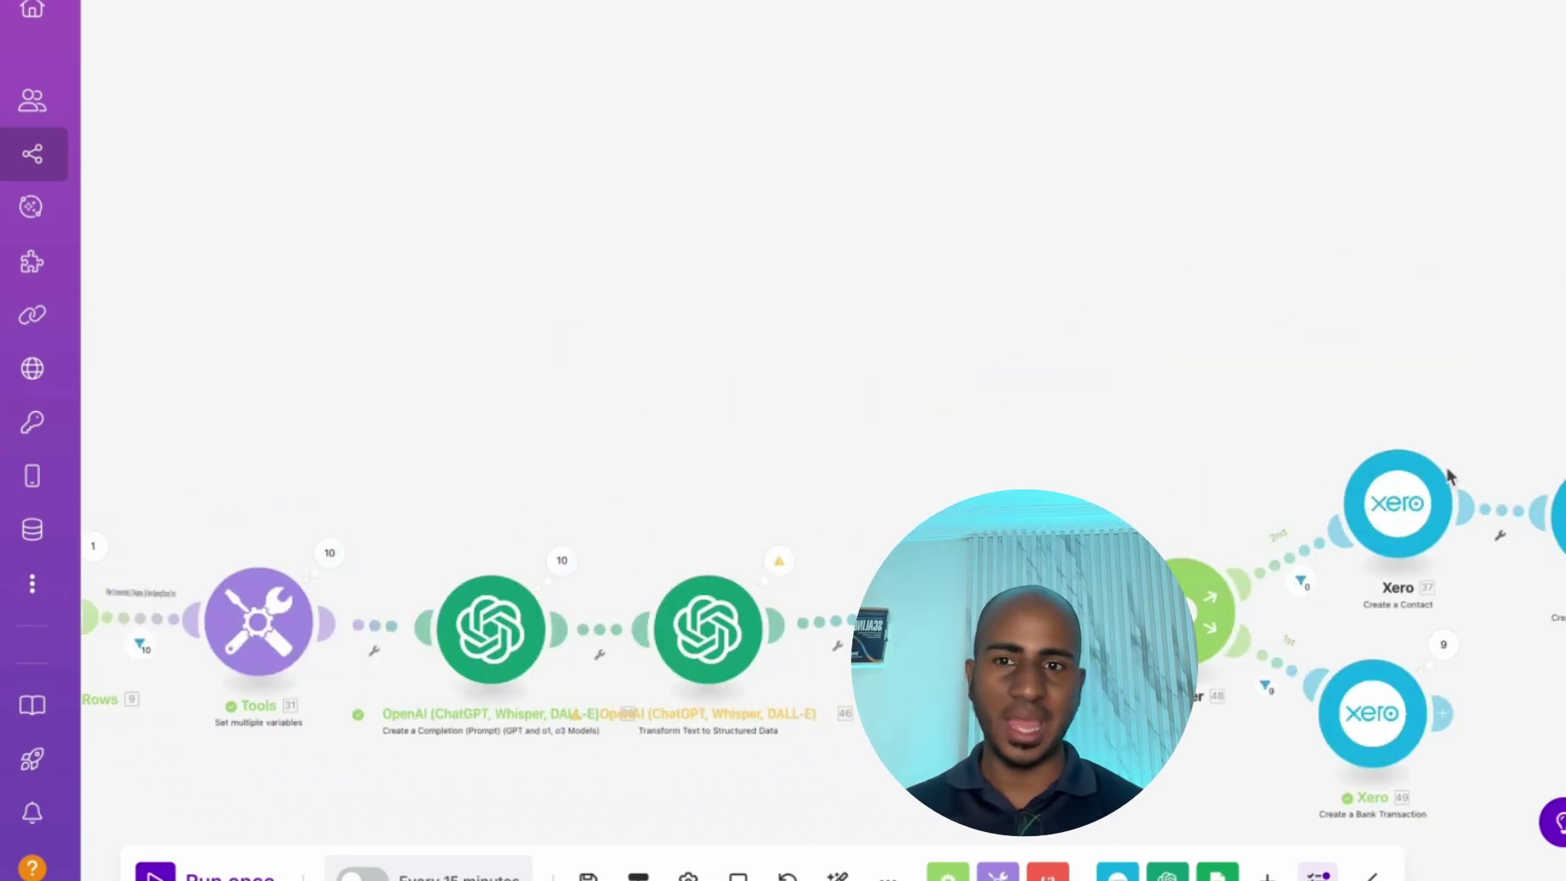
pyautogui.scroll(-2, 1034, 371)
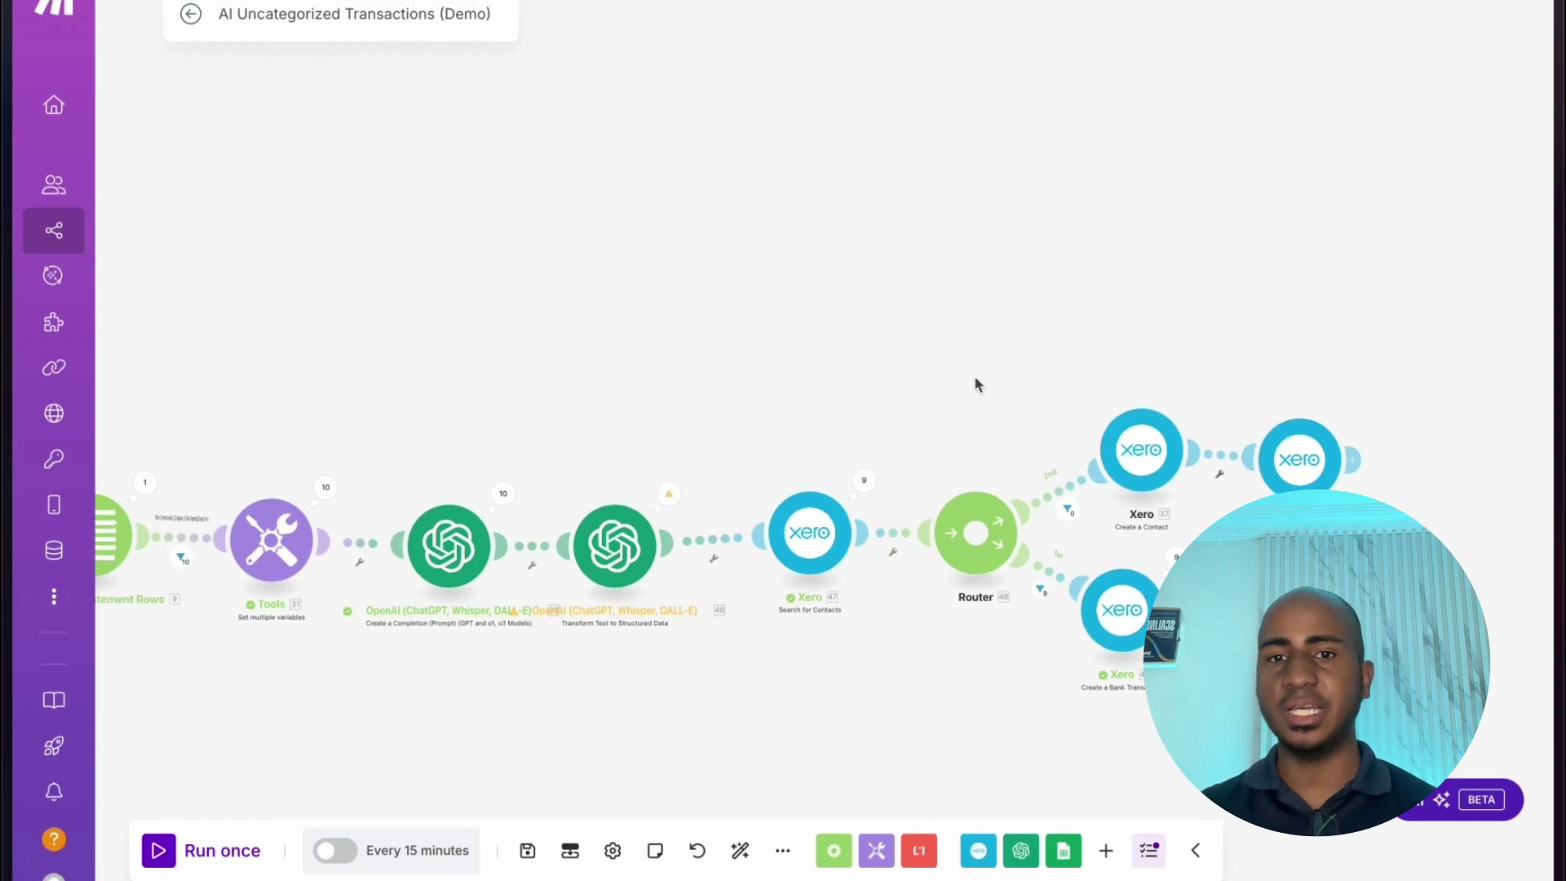
pyautogui.hscroll(-10, 800, 455)
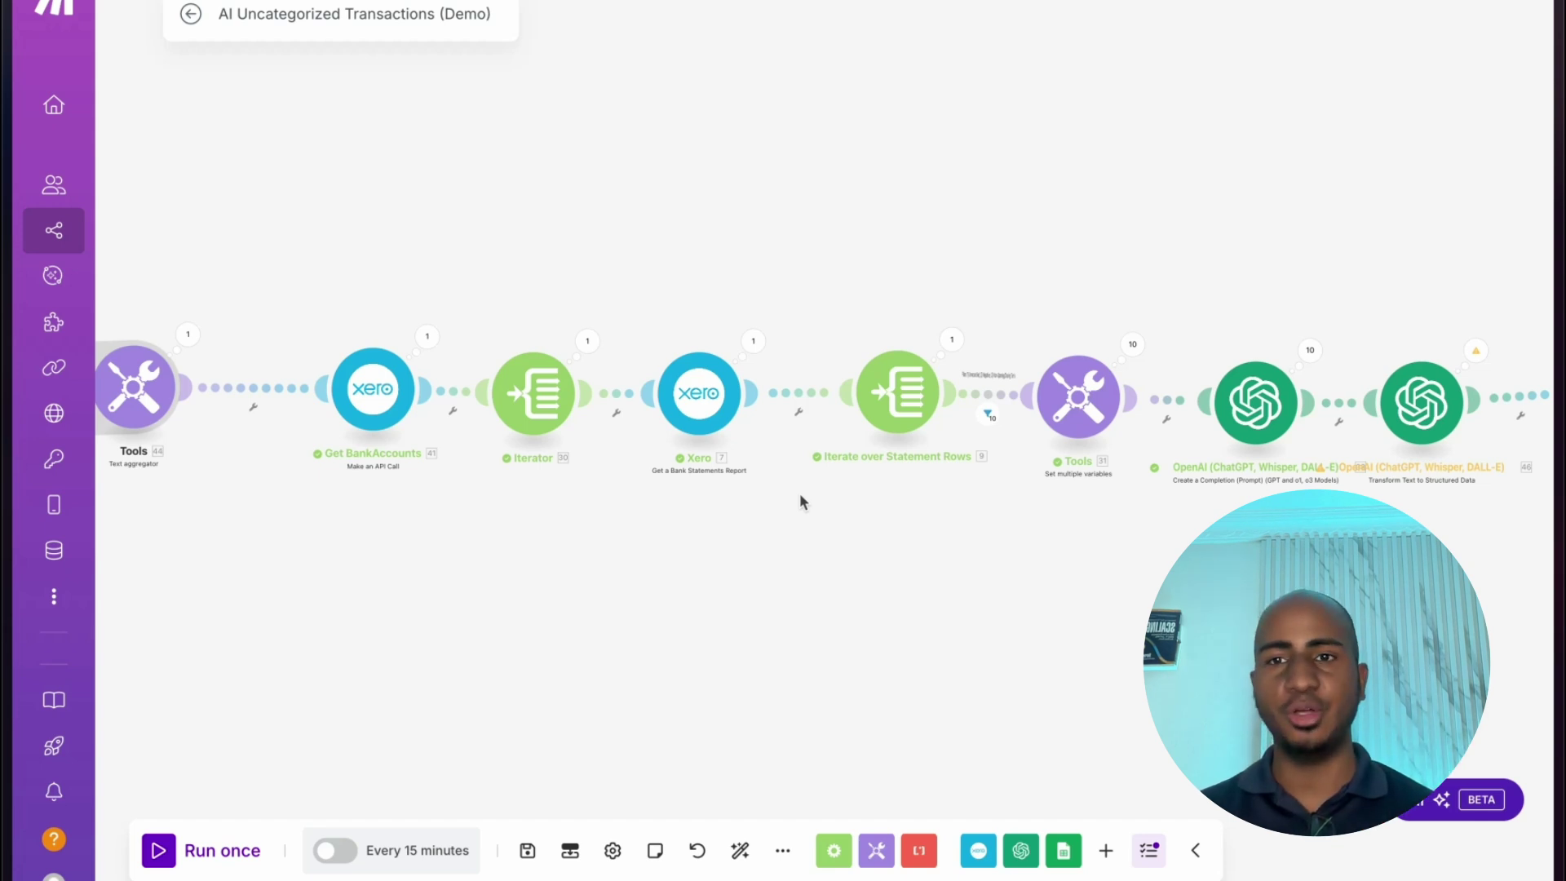
pyautogui.hscroll(-10, 453, 566)
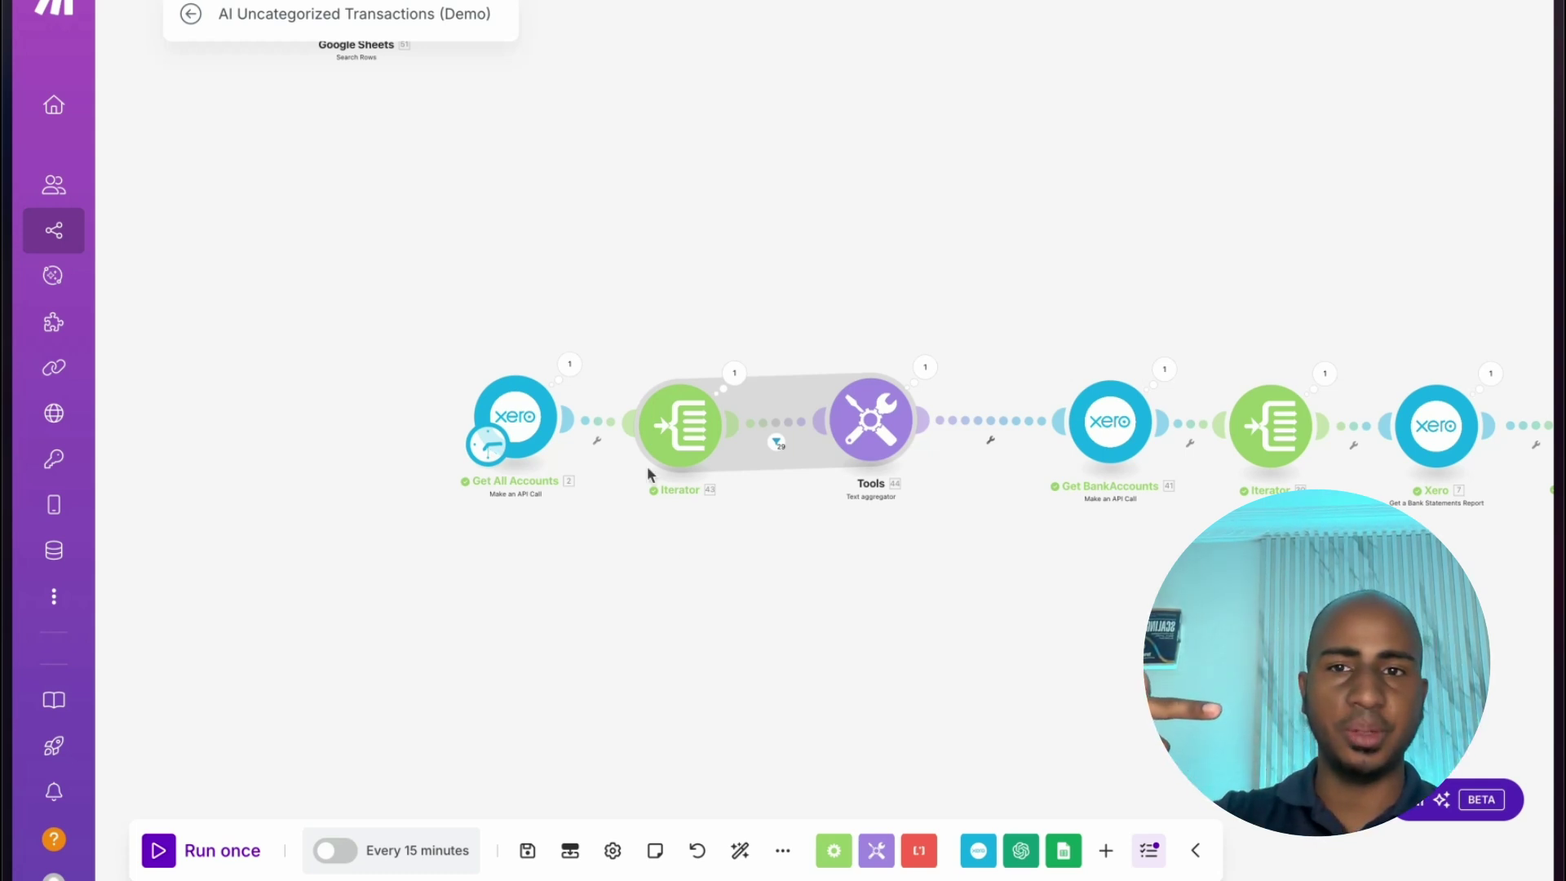
pyautogui.click(528, 423)
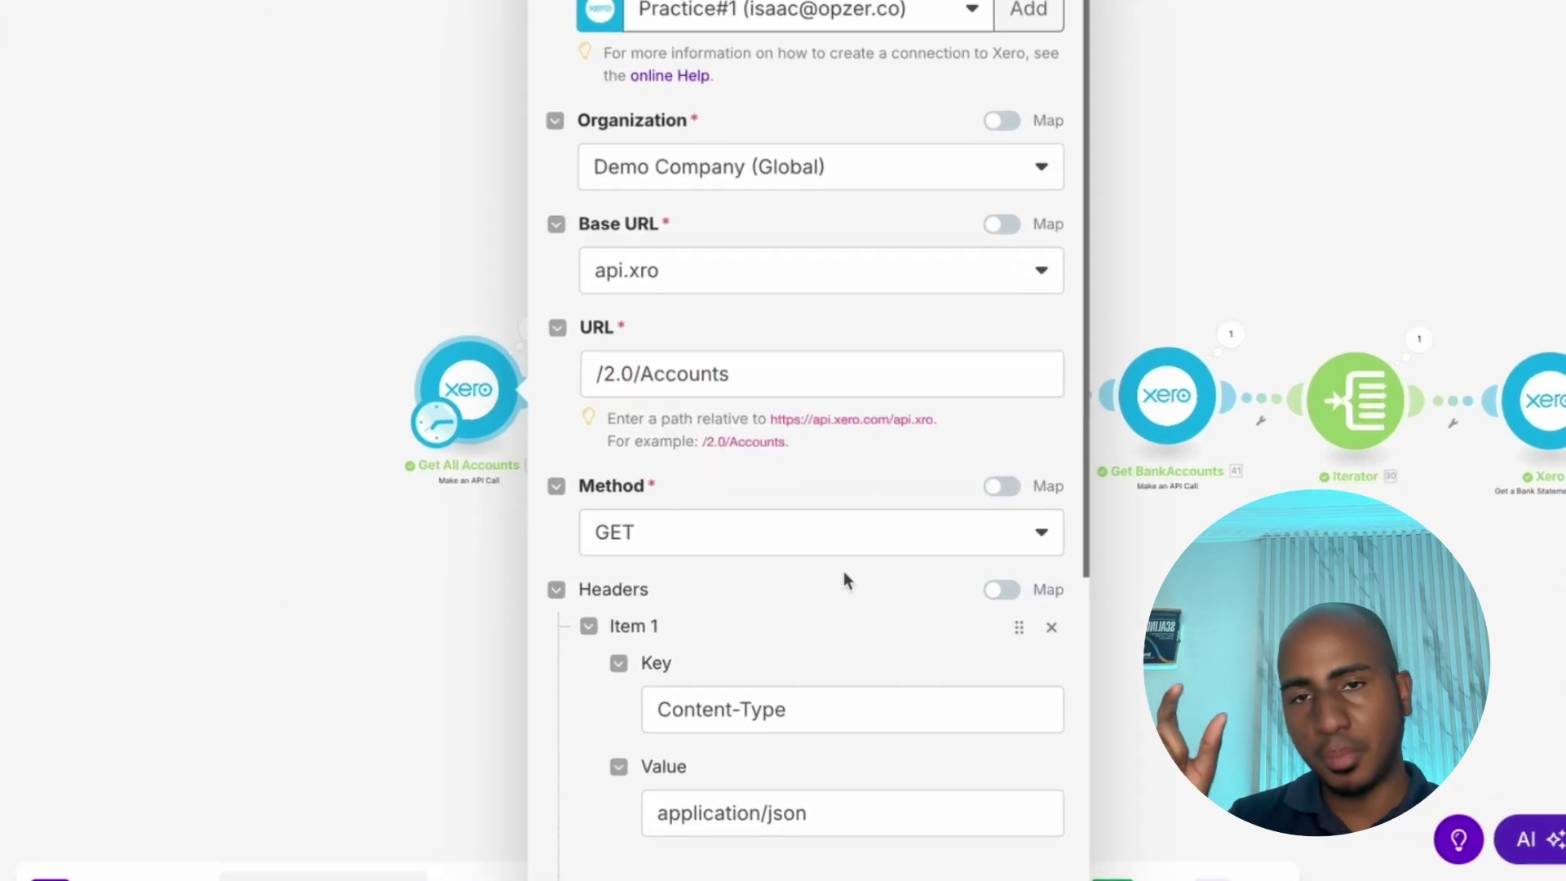
pyautogui.click(462, 667)
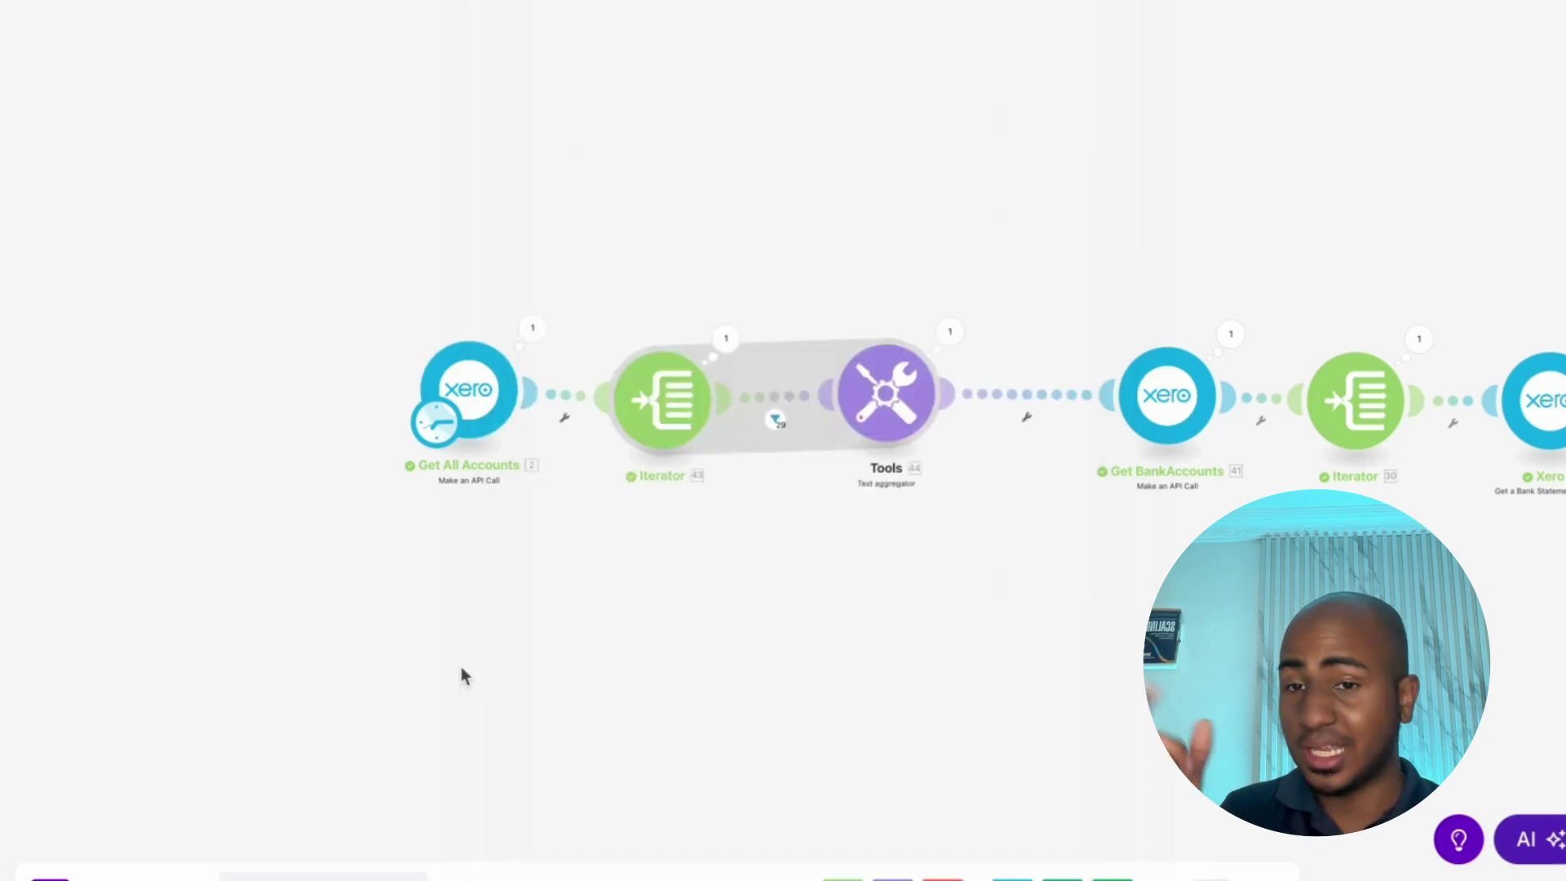
# Add an empty module below Get All Accounts, look through the available Xero account actions, and remove the empty module again
pyautogui.rightClick(461, 667)
pyautogui.click(518, 693)
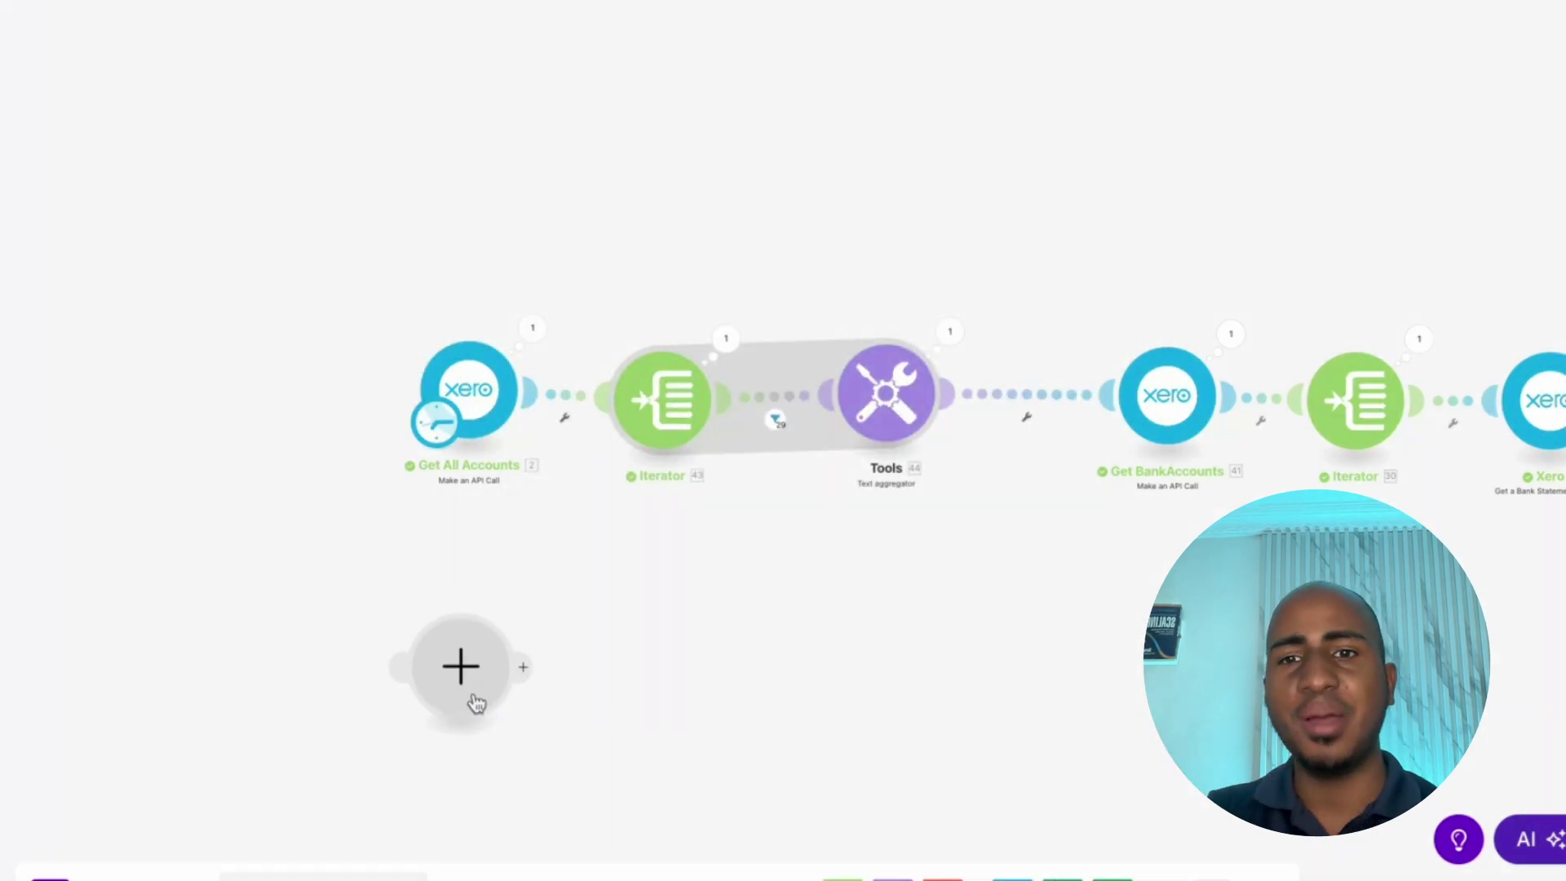
pyautogui.click(473, 700)
pyautogui.click(624, 616)
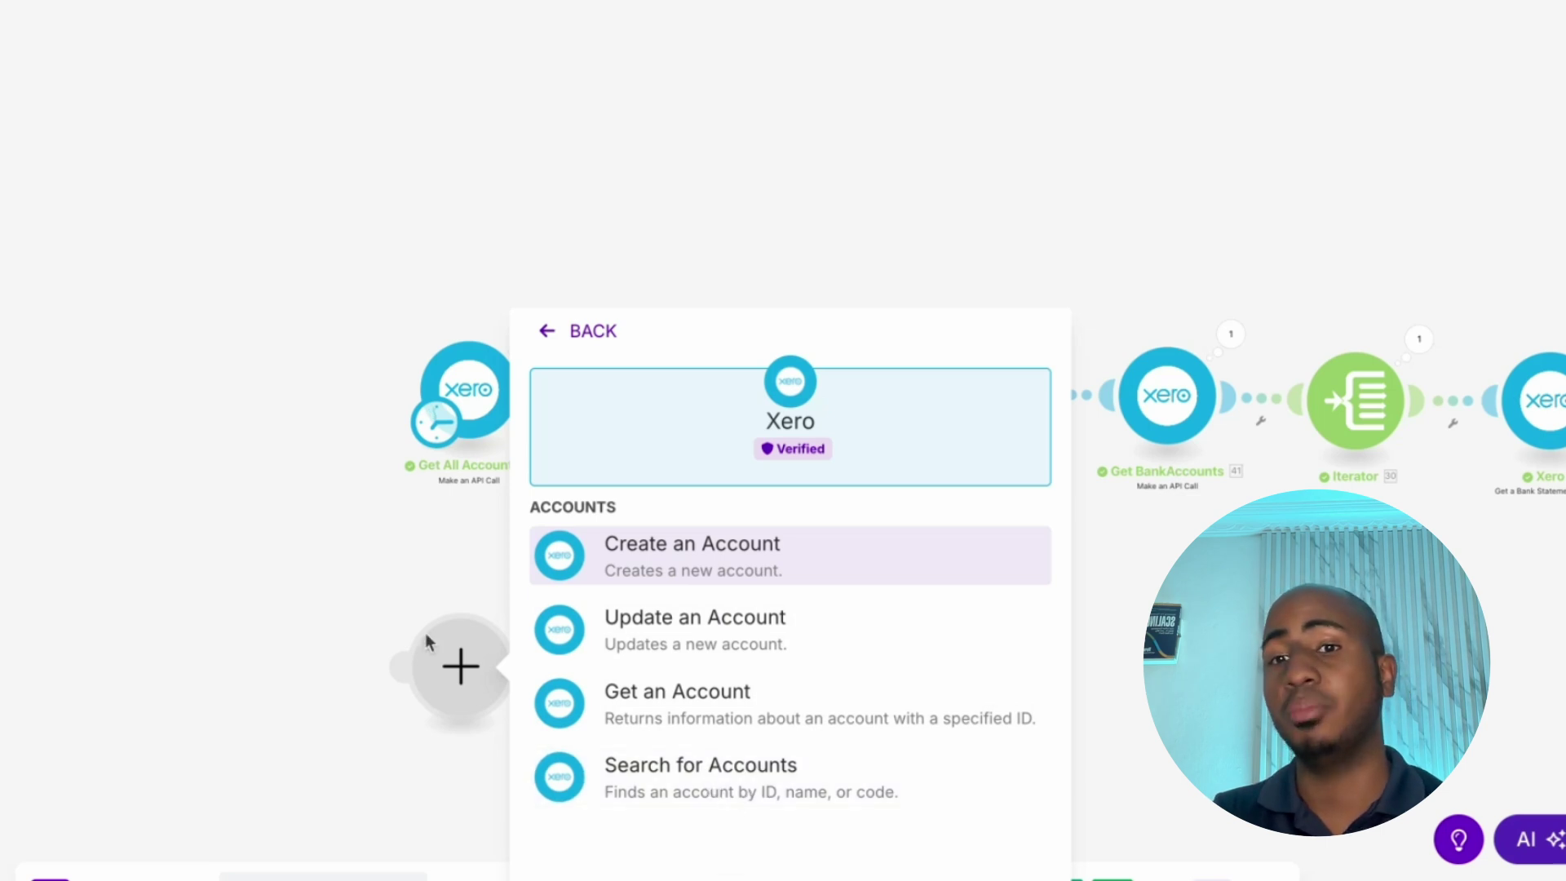
pyautogui.click(398, 566)
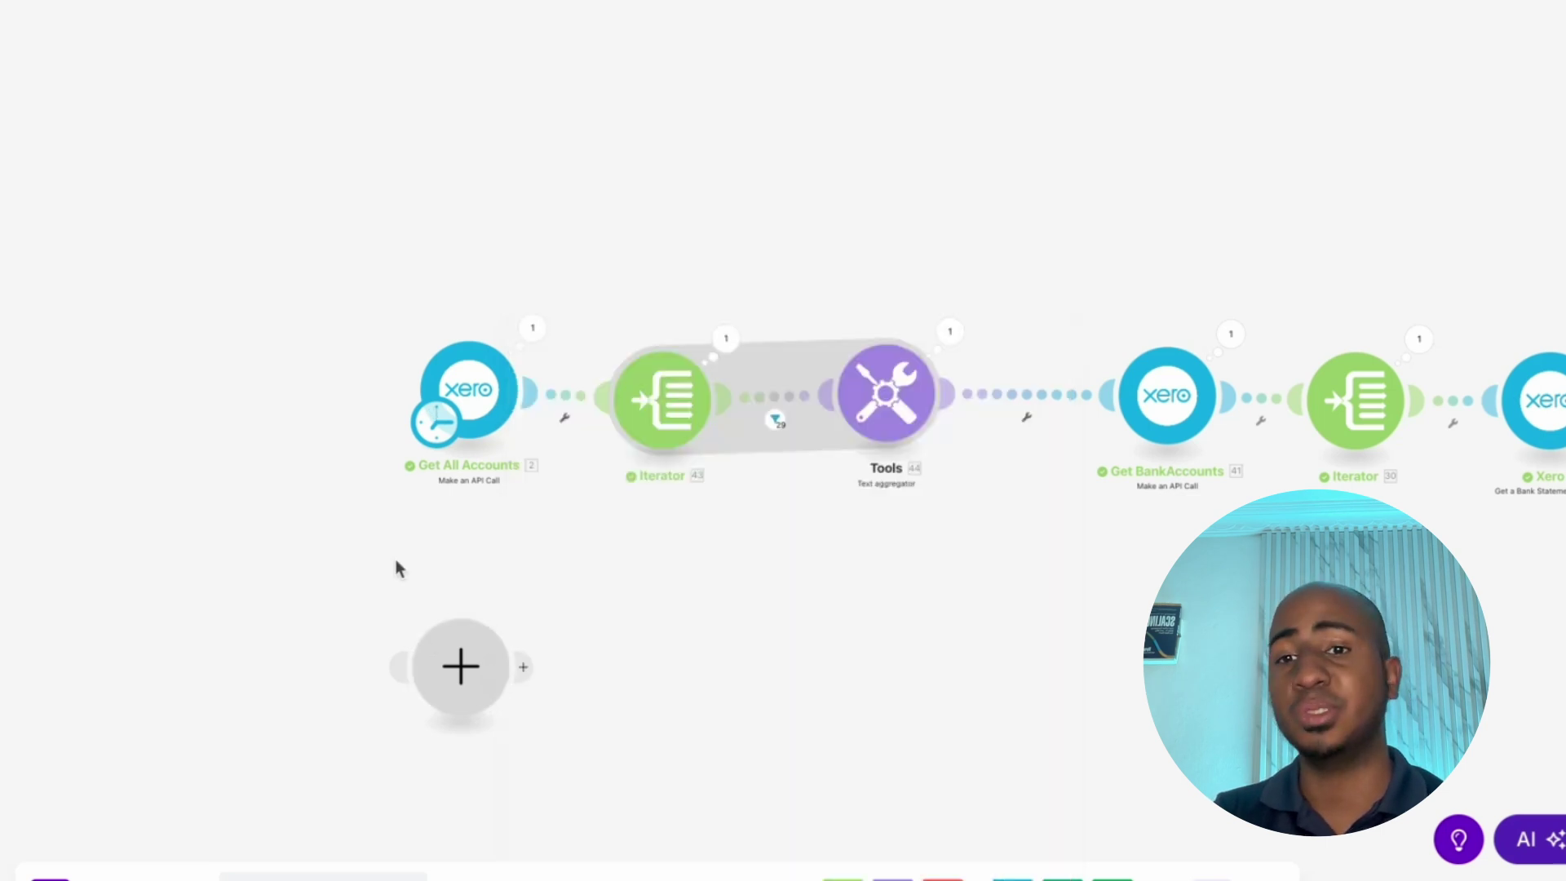
pyautogui.rightClick(459, 643)
pyautogui.click(488, 398)
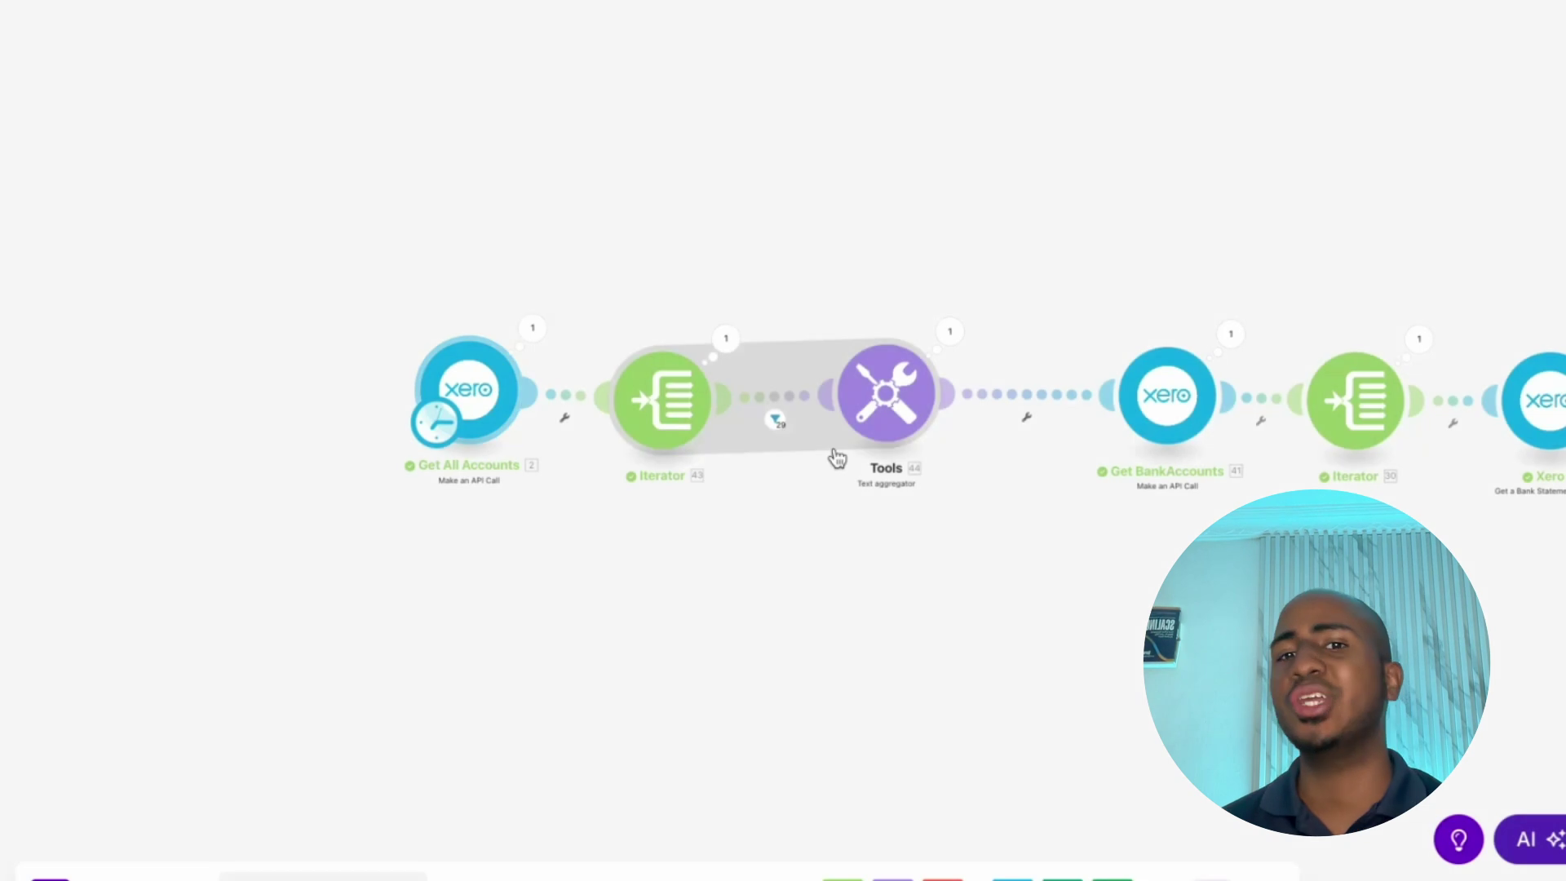
pyautogui.click(450, 592)
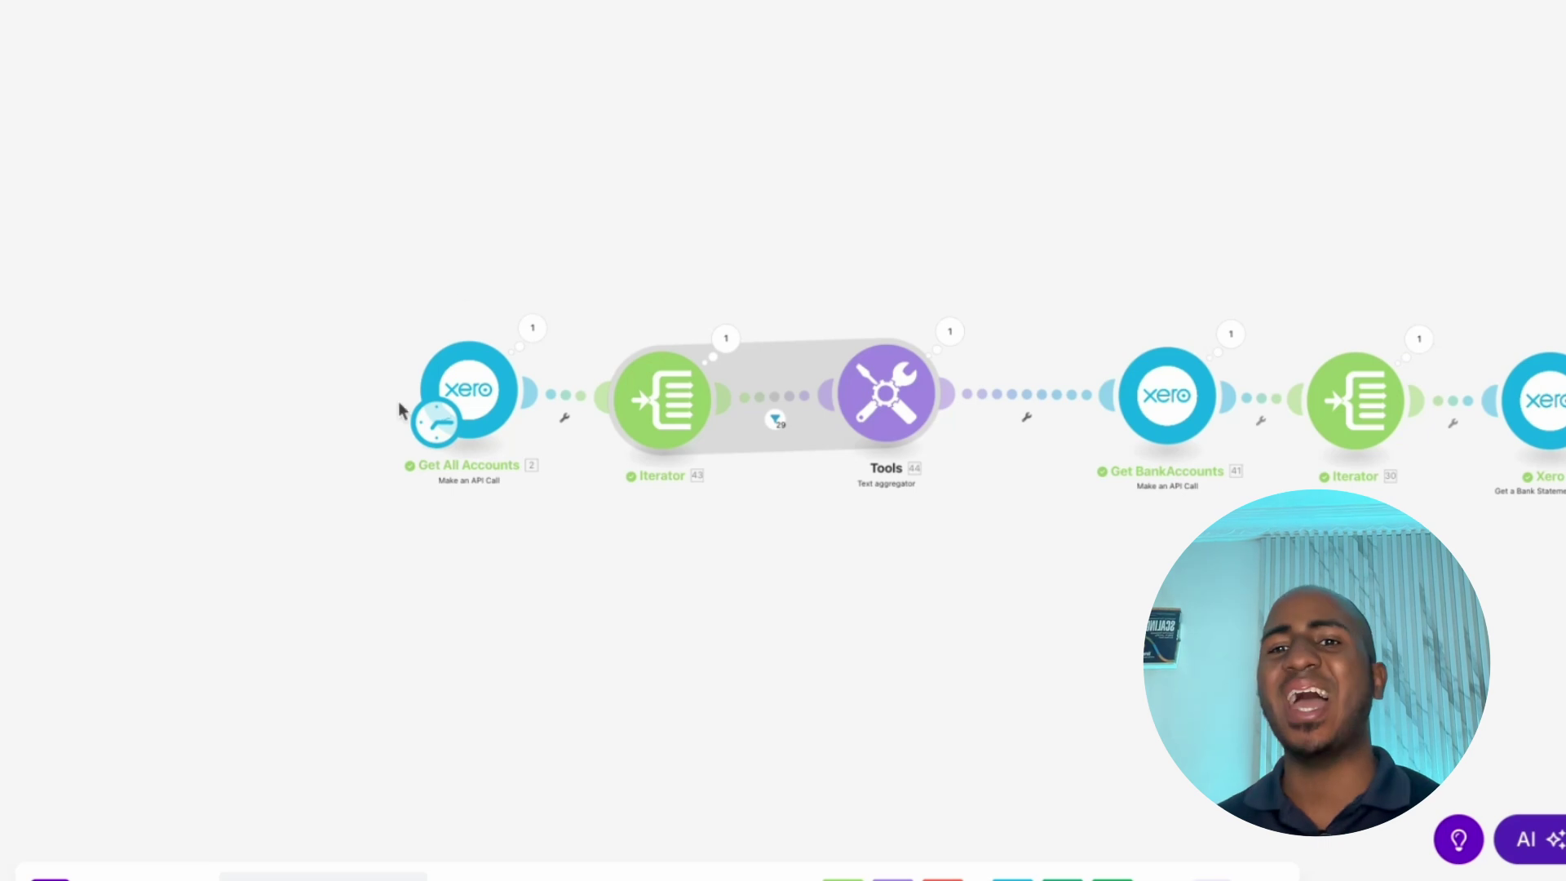
# Inspect the Get All Accounts module's run output, expanding the body and the Accounts array to review the returned list
pyautogui.click(495, 379)
pyautogui.press('Escape')
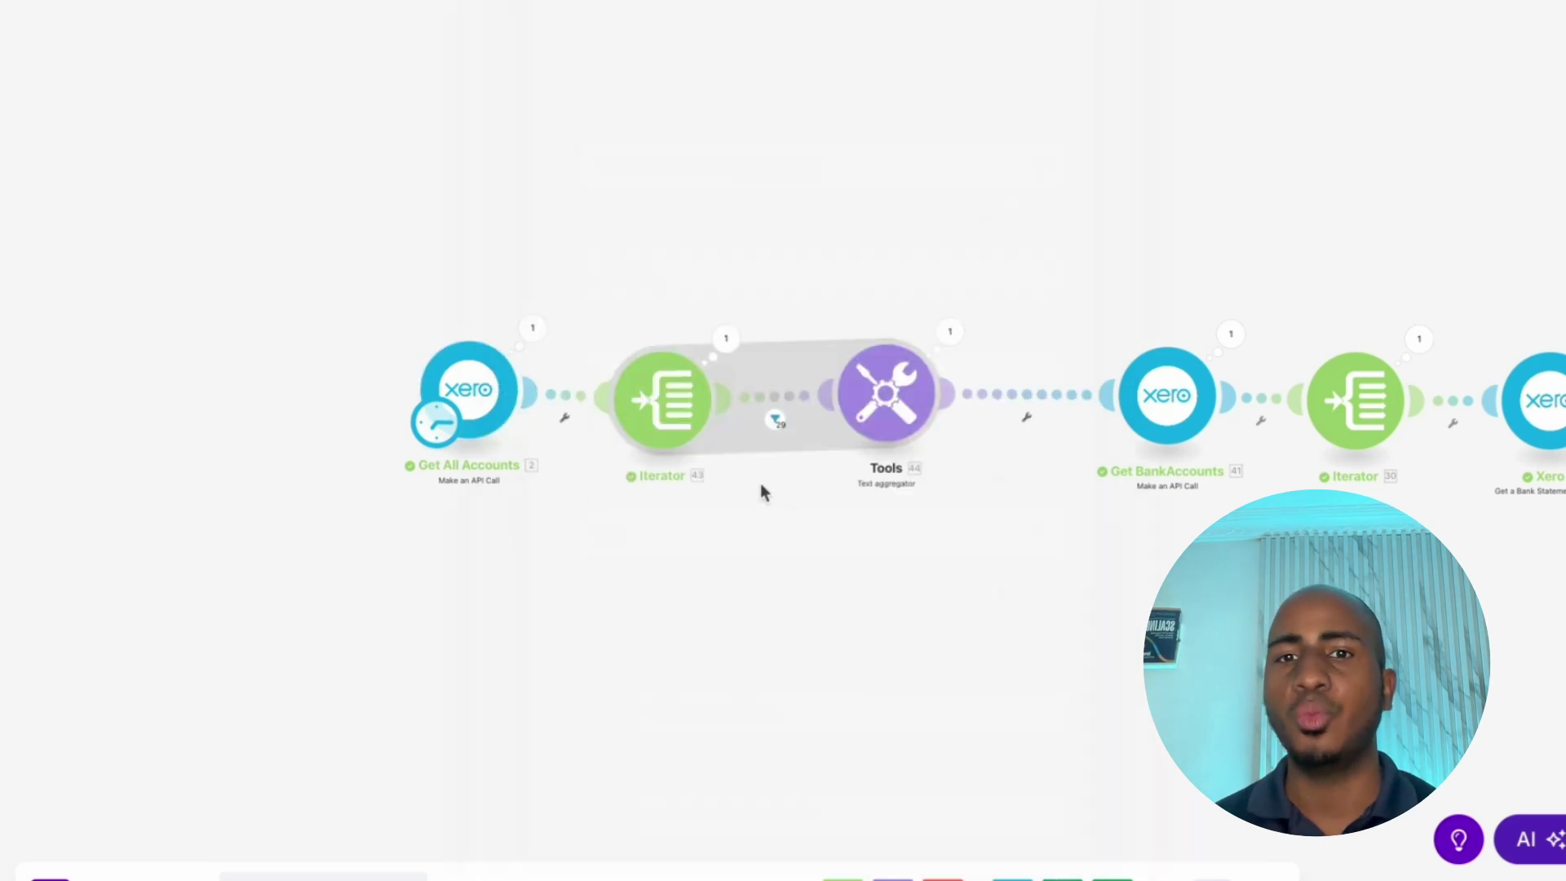
pyautogui.scroll(2, 755, 489)
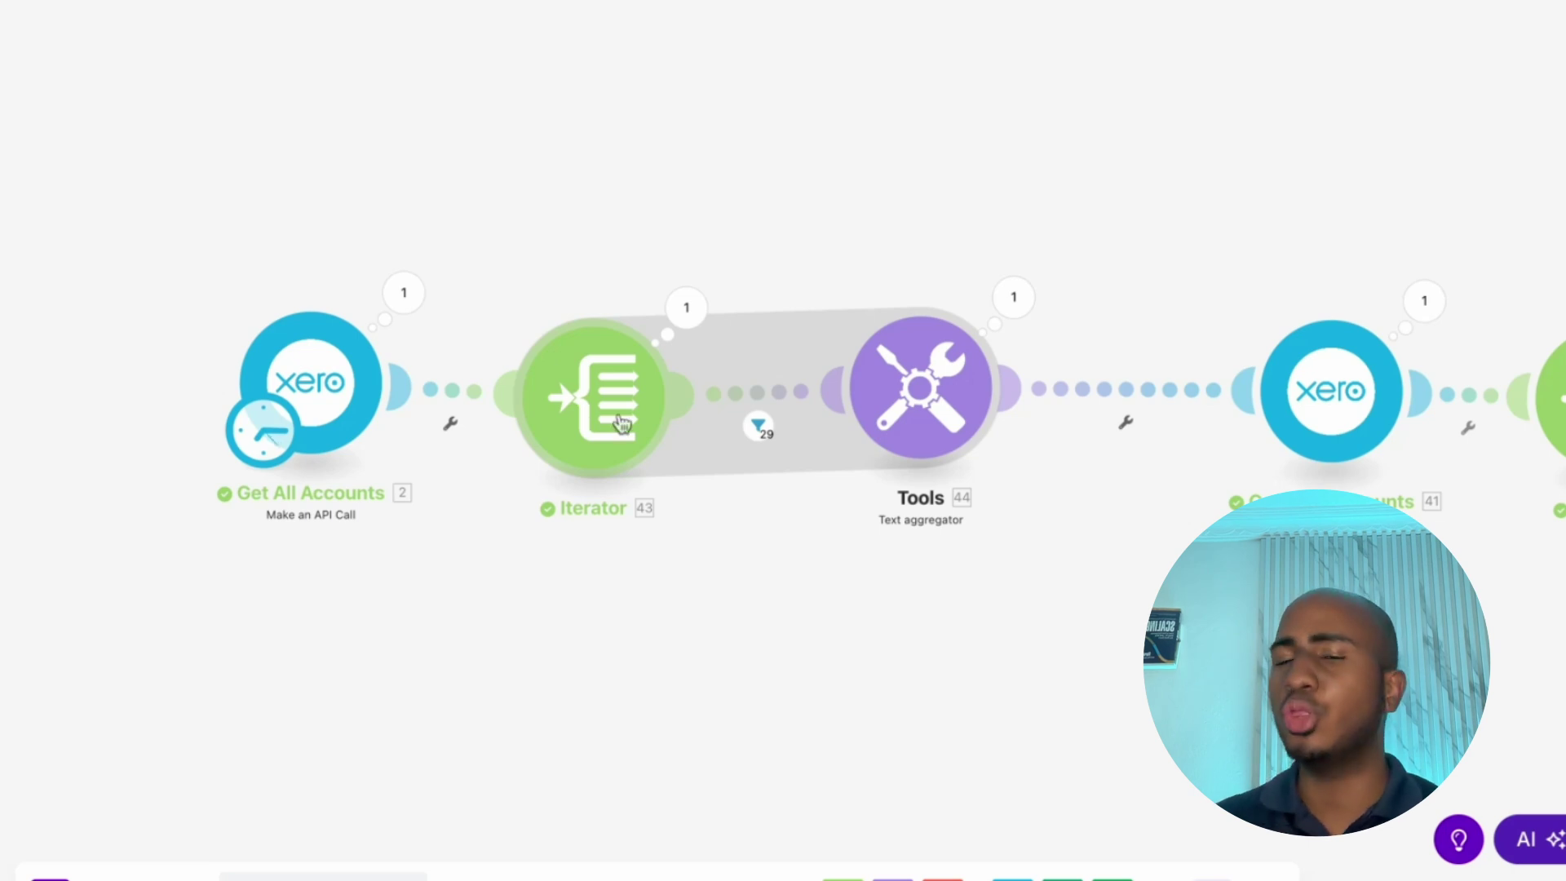
pyautogui.click(402, 296)
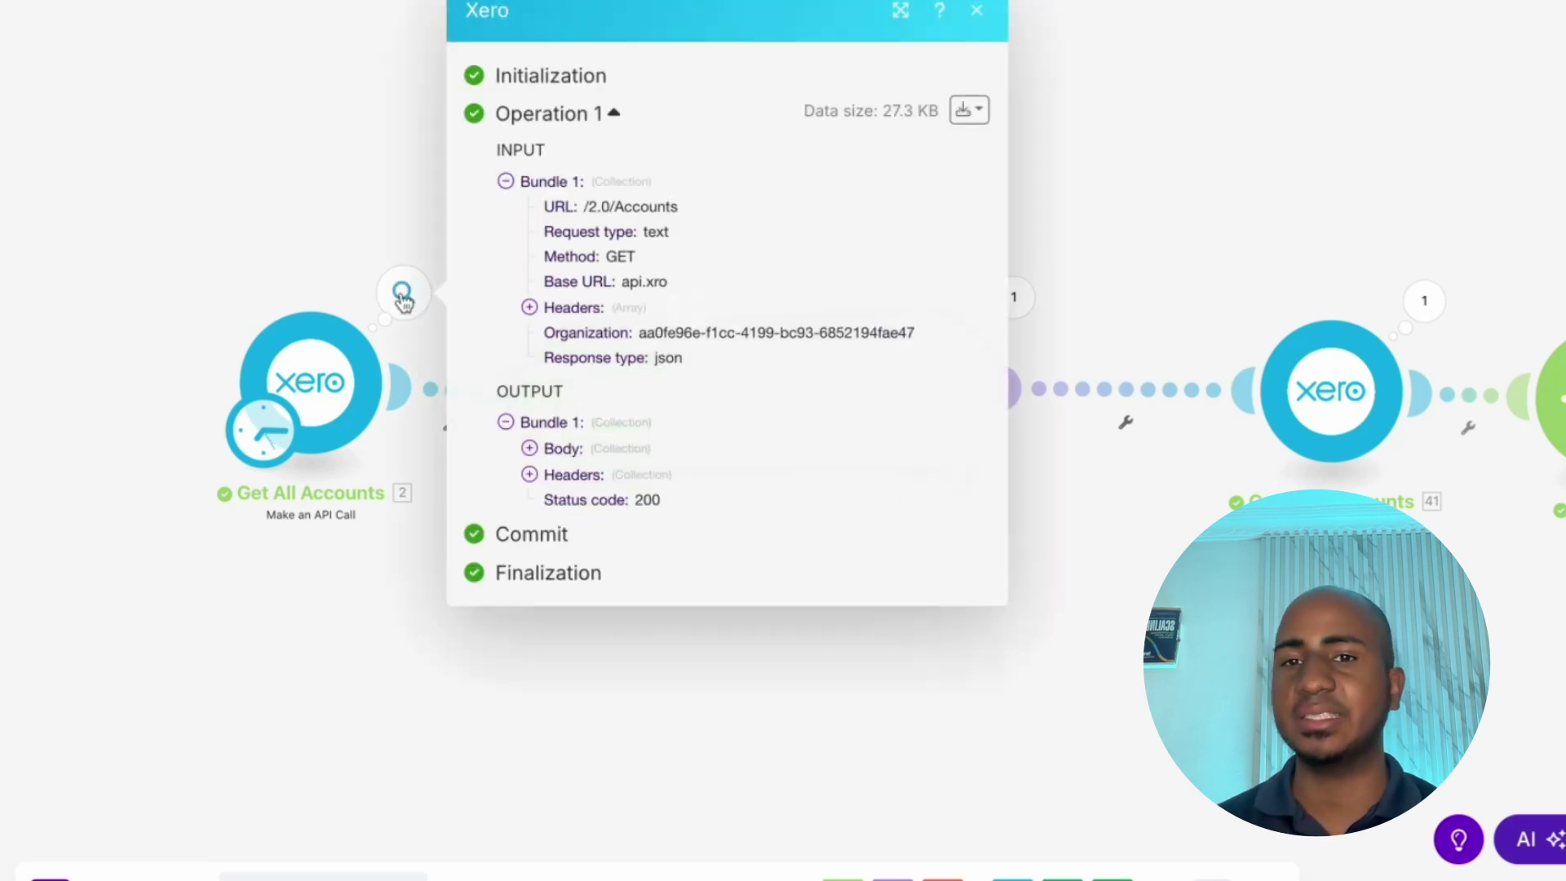
pyautogui.click(542, 447)
pyautogui.click(572, 514)
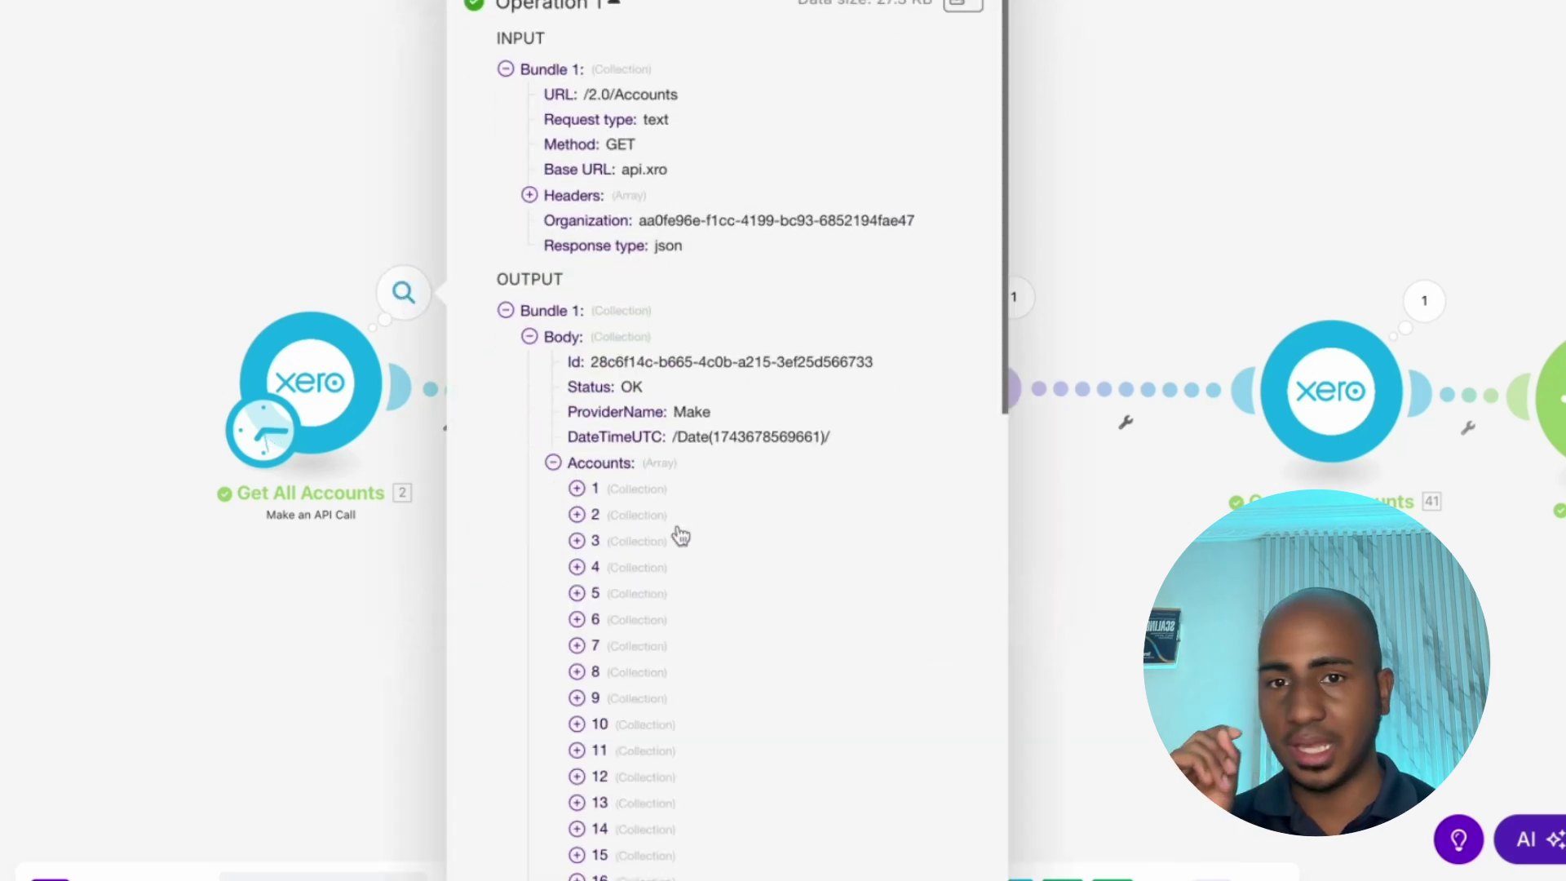
pyautogui.scroll(-15, 681, 536)
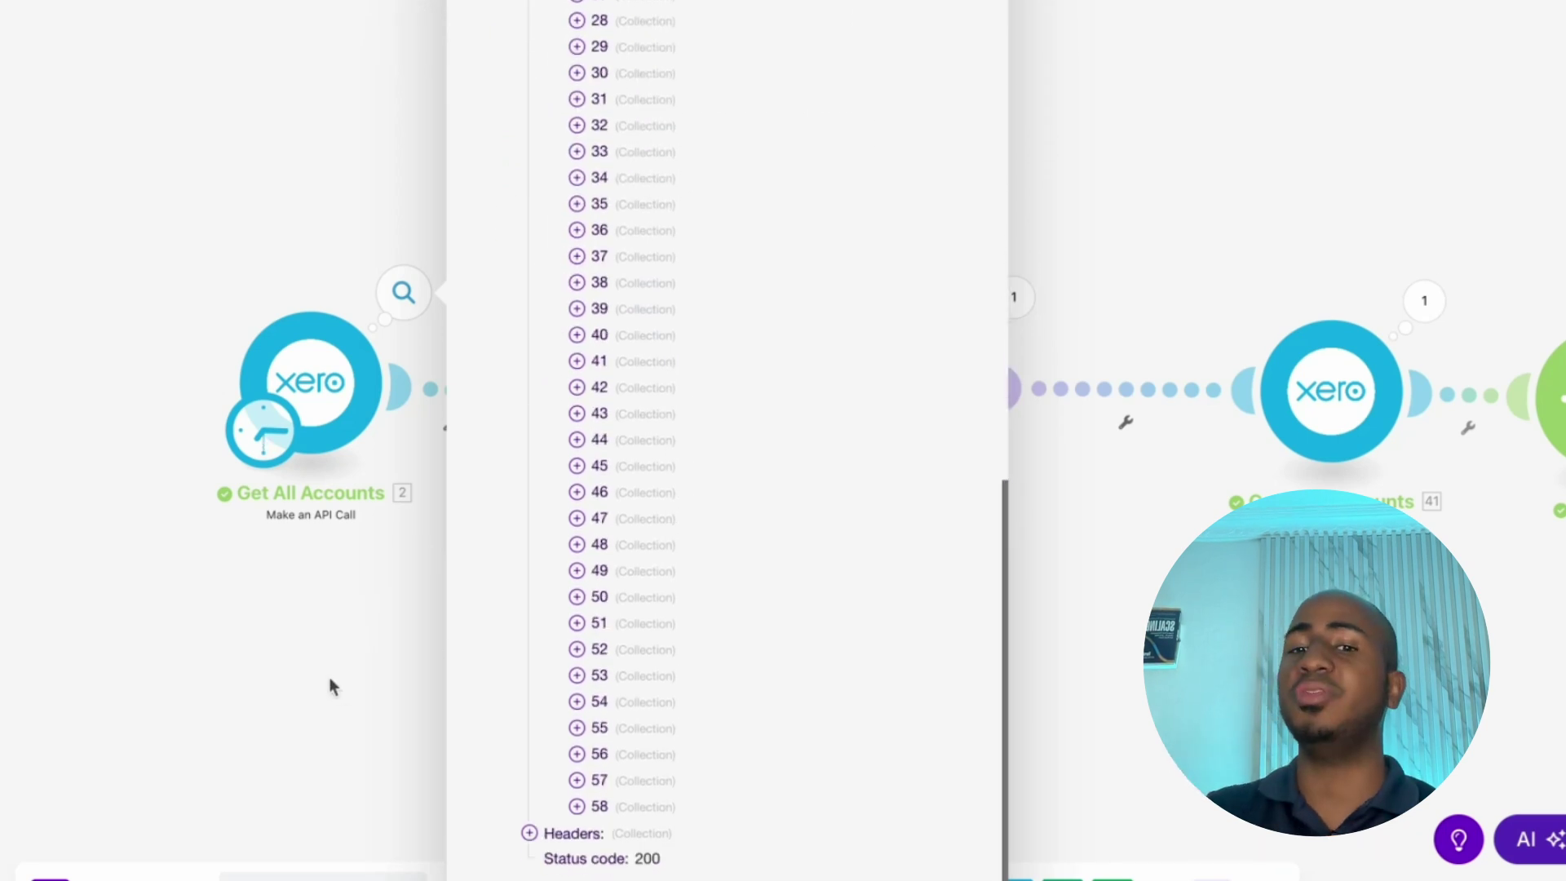
pyautogui.click(330, 683)
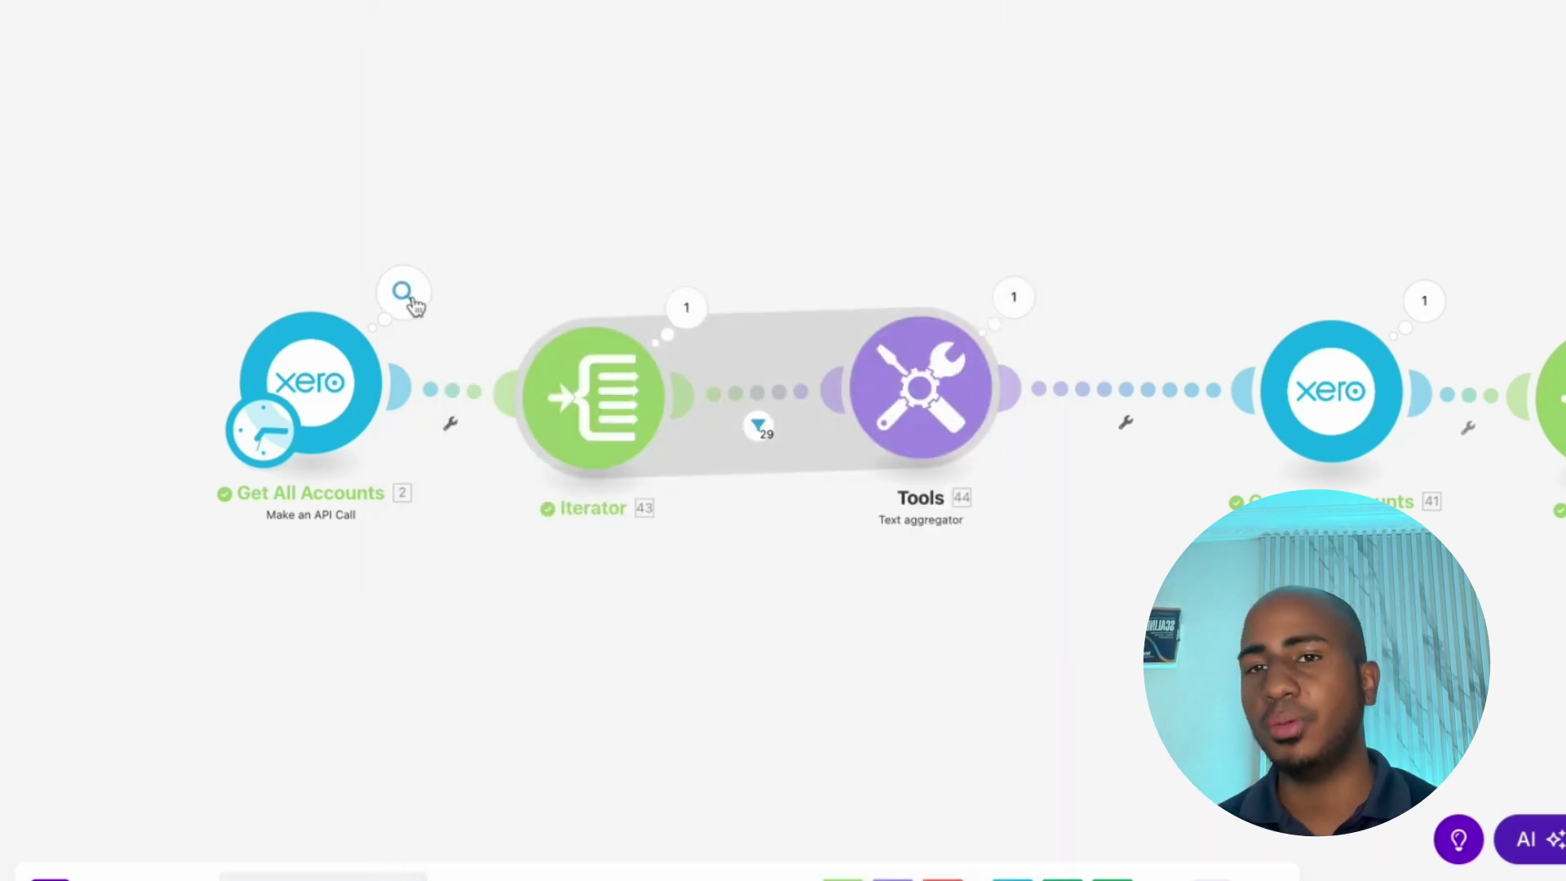
# Reopen the Get All Accounts output and examine the details of accounts 1, 13 and 31 in the Accounts array
pyautogui.click(408, 298)
pyautogui.click(592, 451)
pyautogui.click(622, 514)
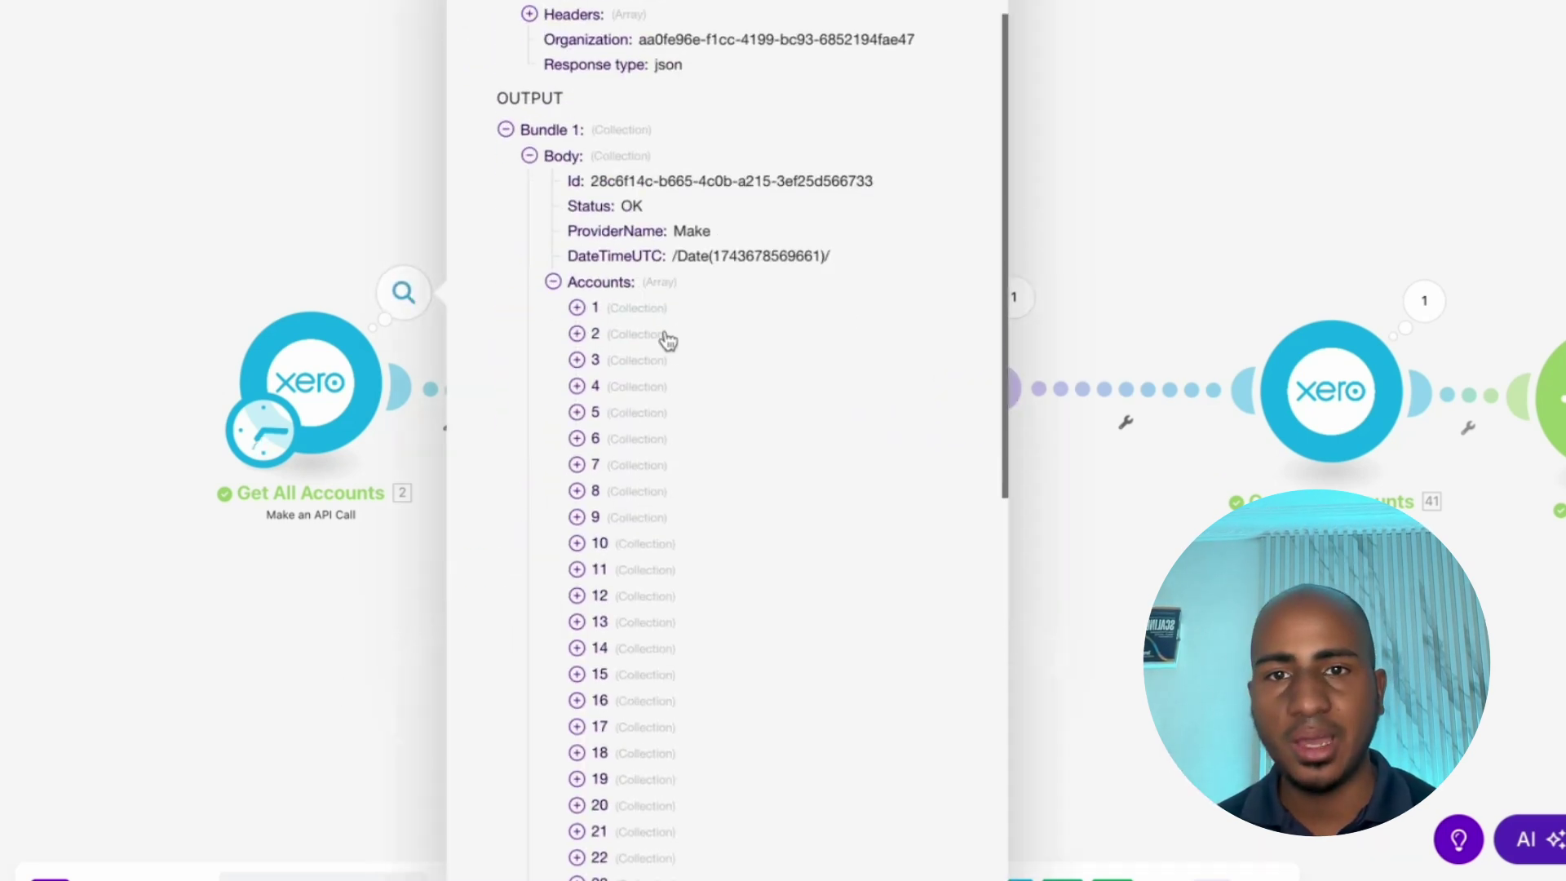
pyautogui.click(595, 308)
pyautogui.scroll(-5, 616, 571)
pyautogui.click(599, 631)
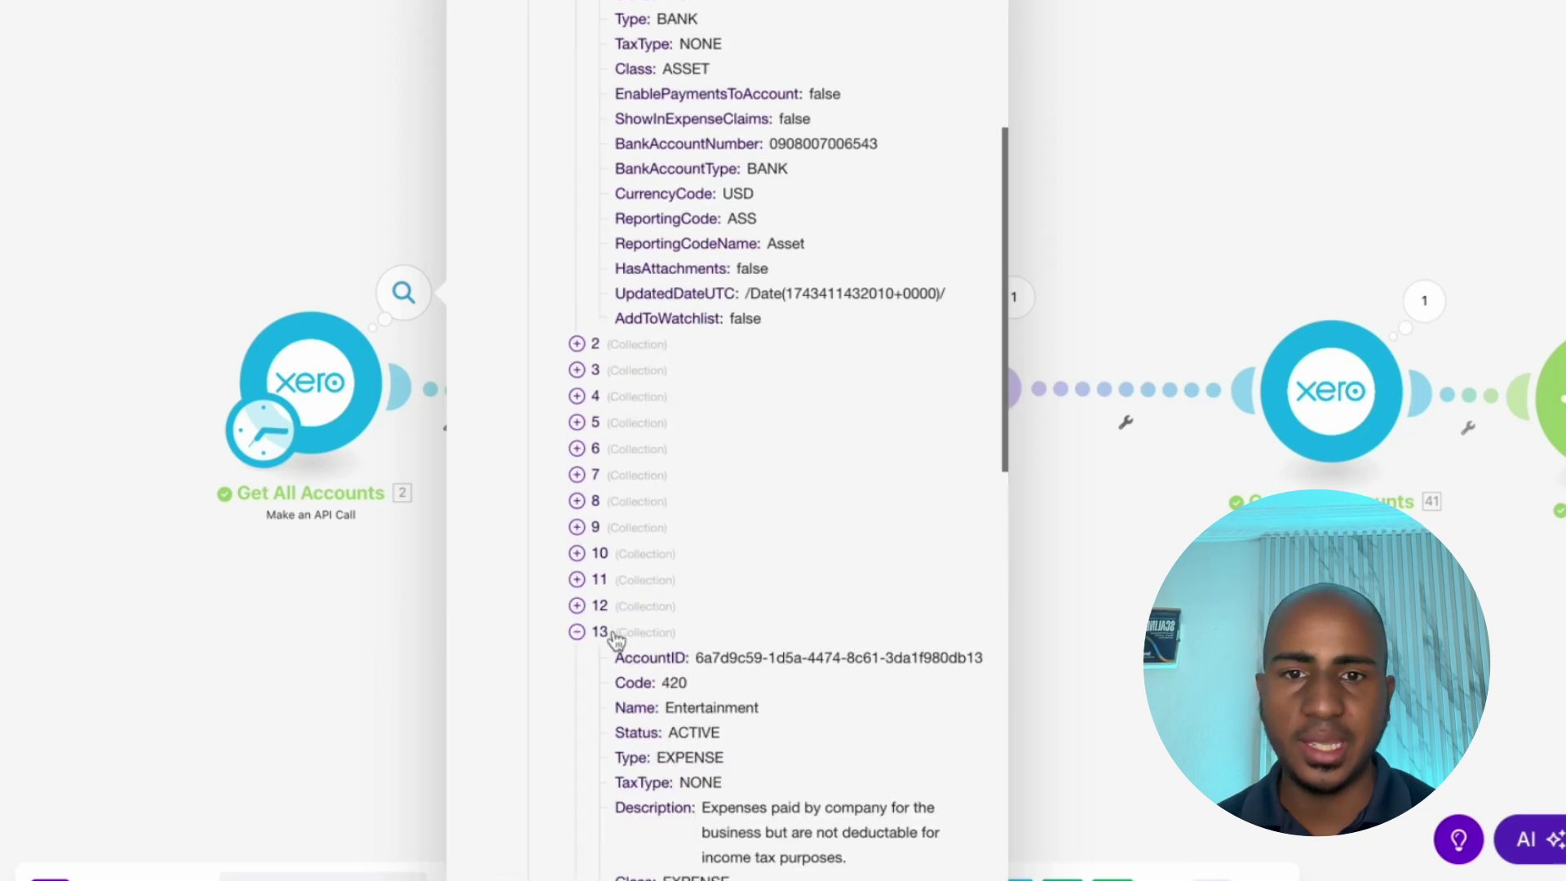
pyautogui.scroll(-10, 624, 652)
pyautogui.click(634, 696)
pyautogui.scroll(-7, 637, 693)
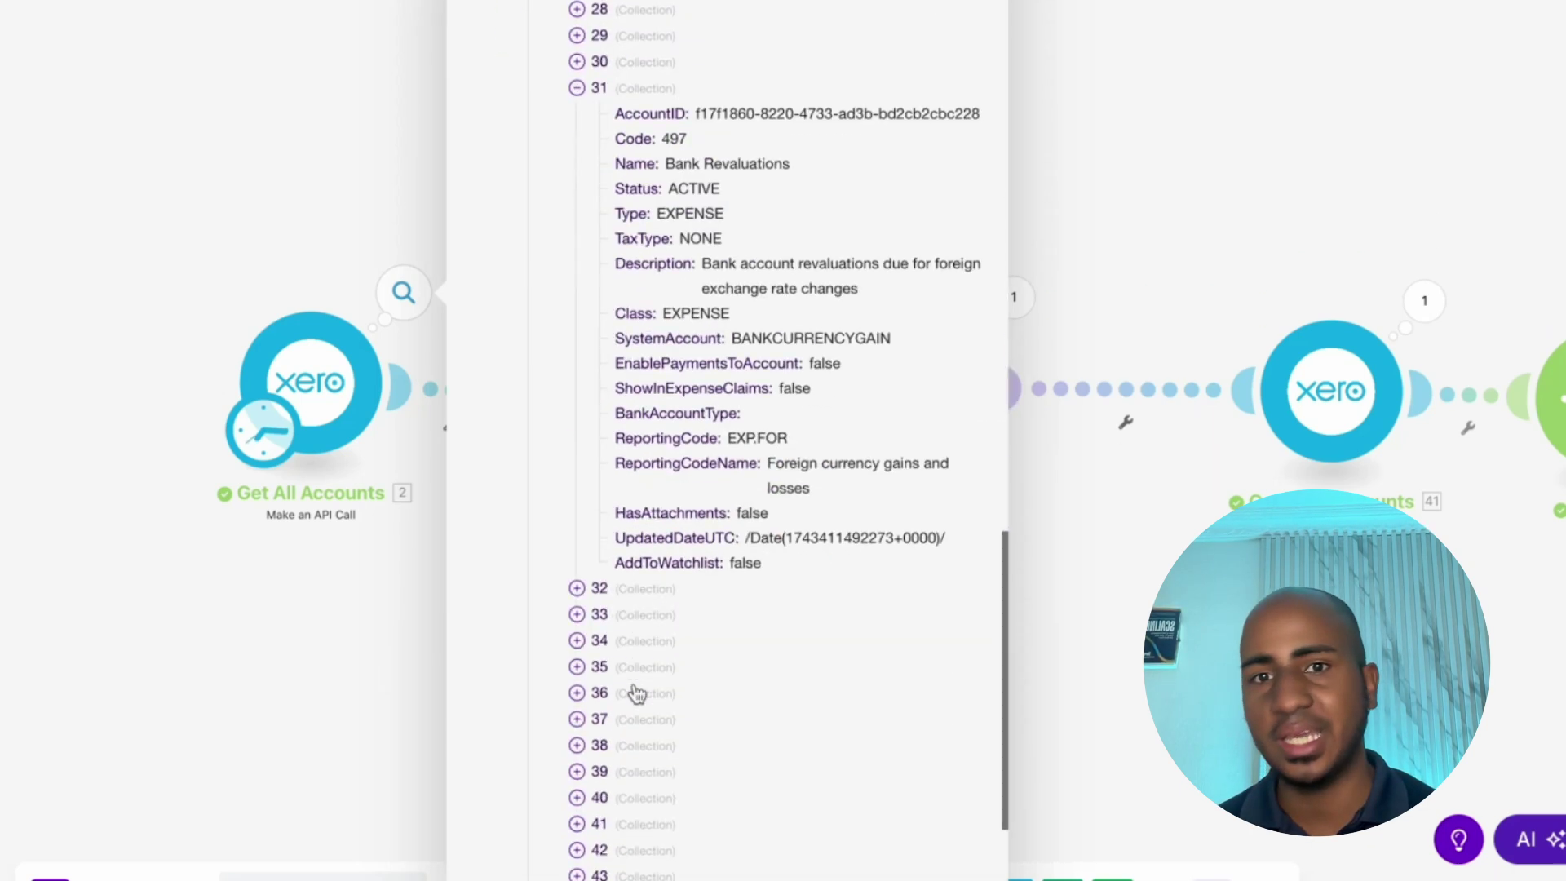
pyautogui.click(315, 640)
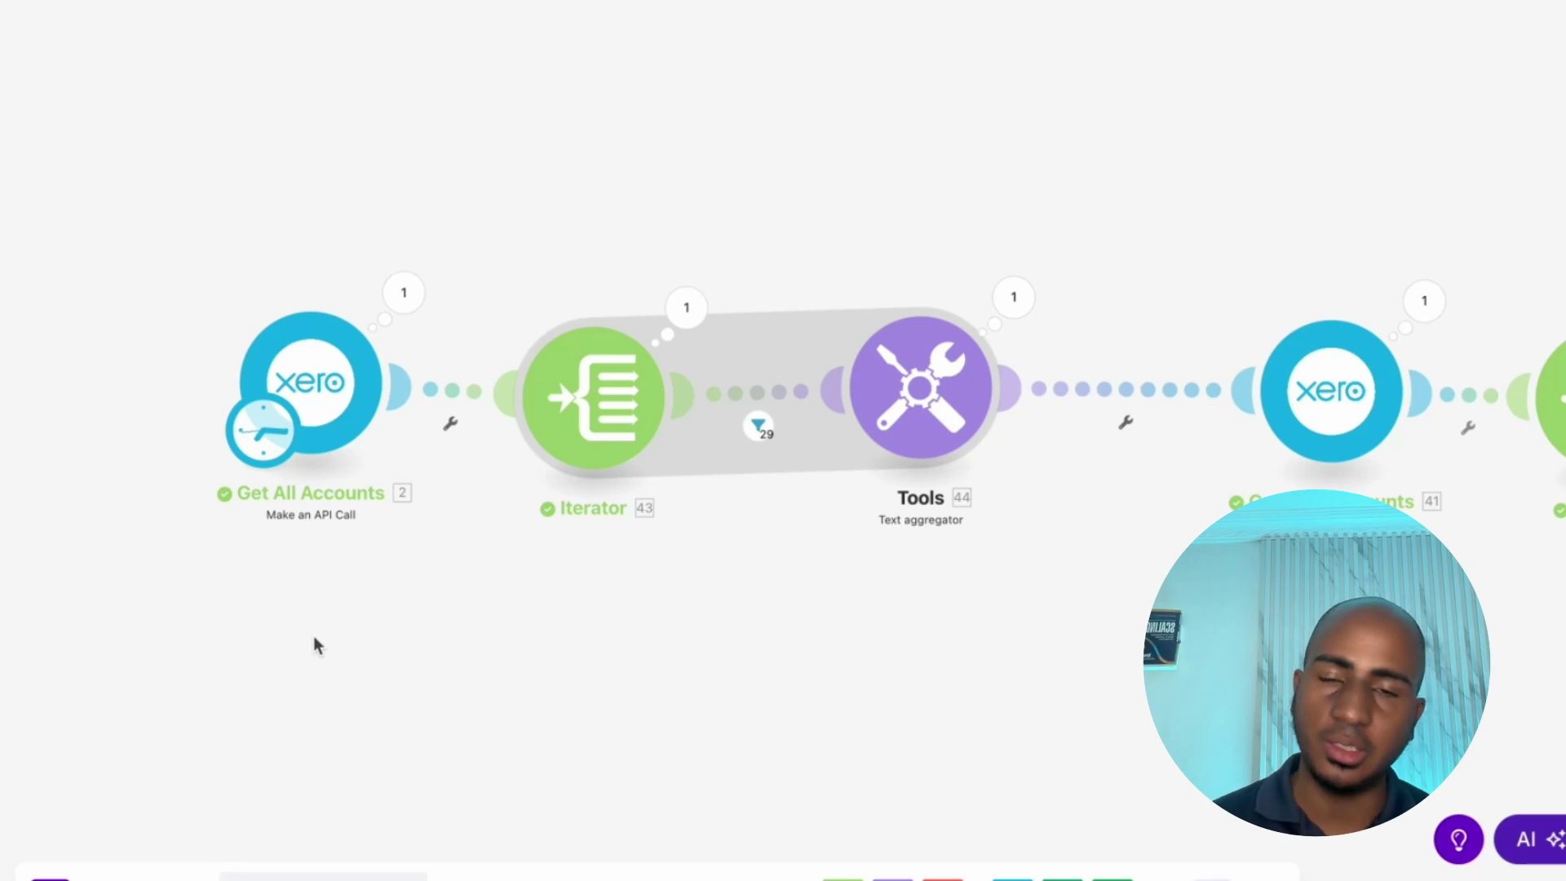
# Inspect the filter results between the first Iterator and the text aggregator, focusing on the DIRECTCOSTS and EXPENSE type conditions
pyautogui.click(759, 426)
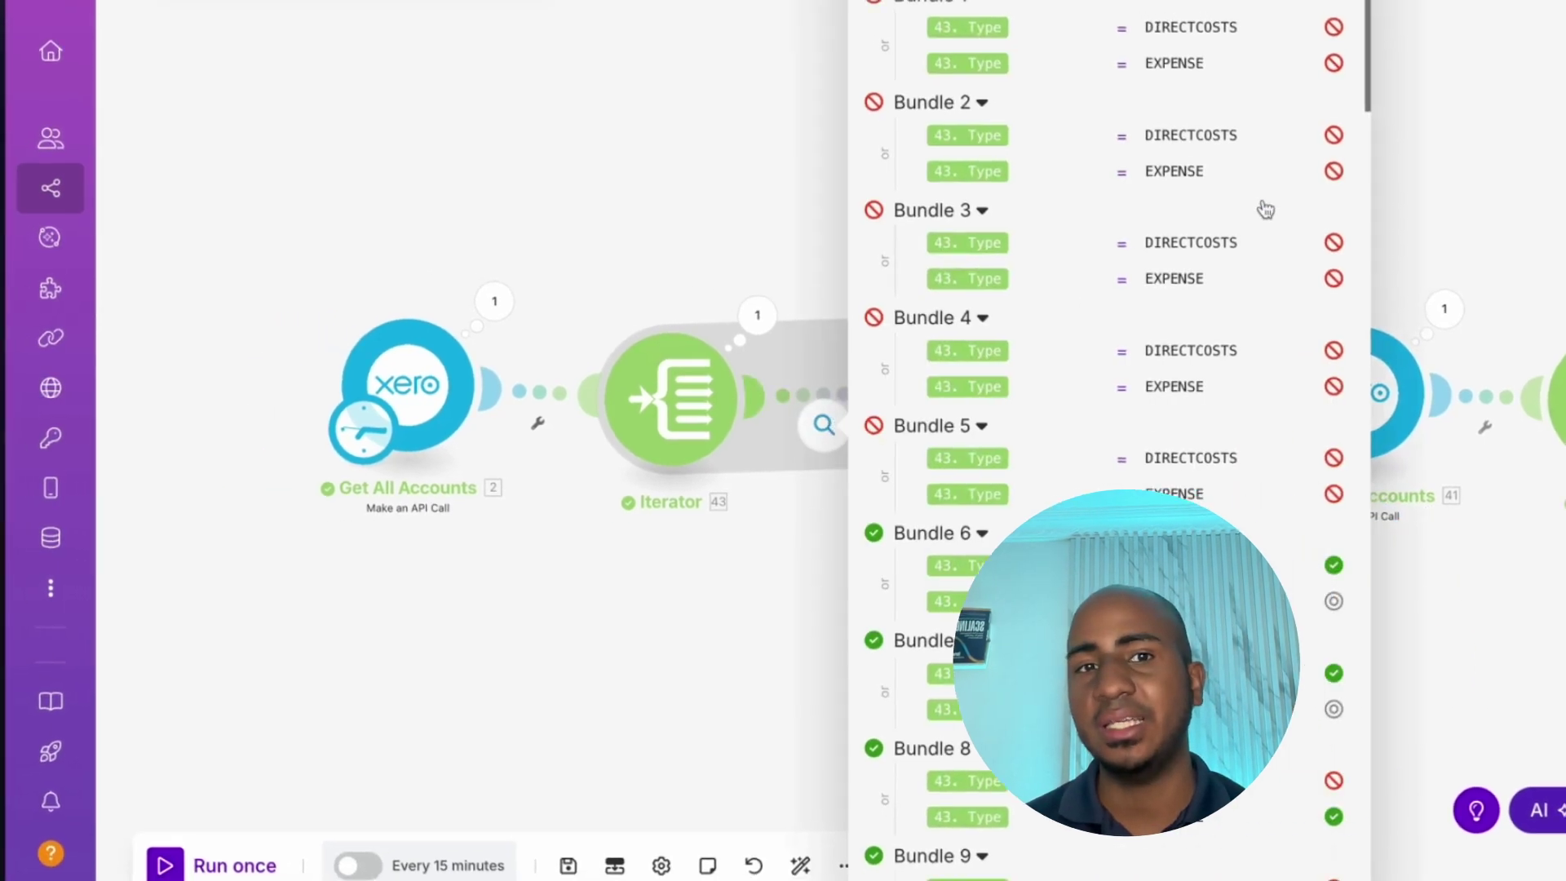
pyautogui.moveTo(1154, 242); pyautogui.dragTo(1256, 245)
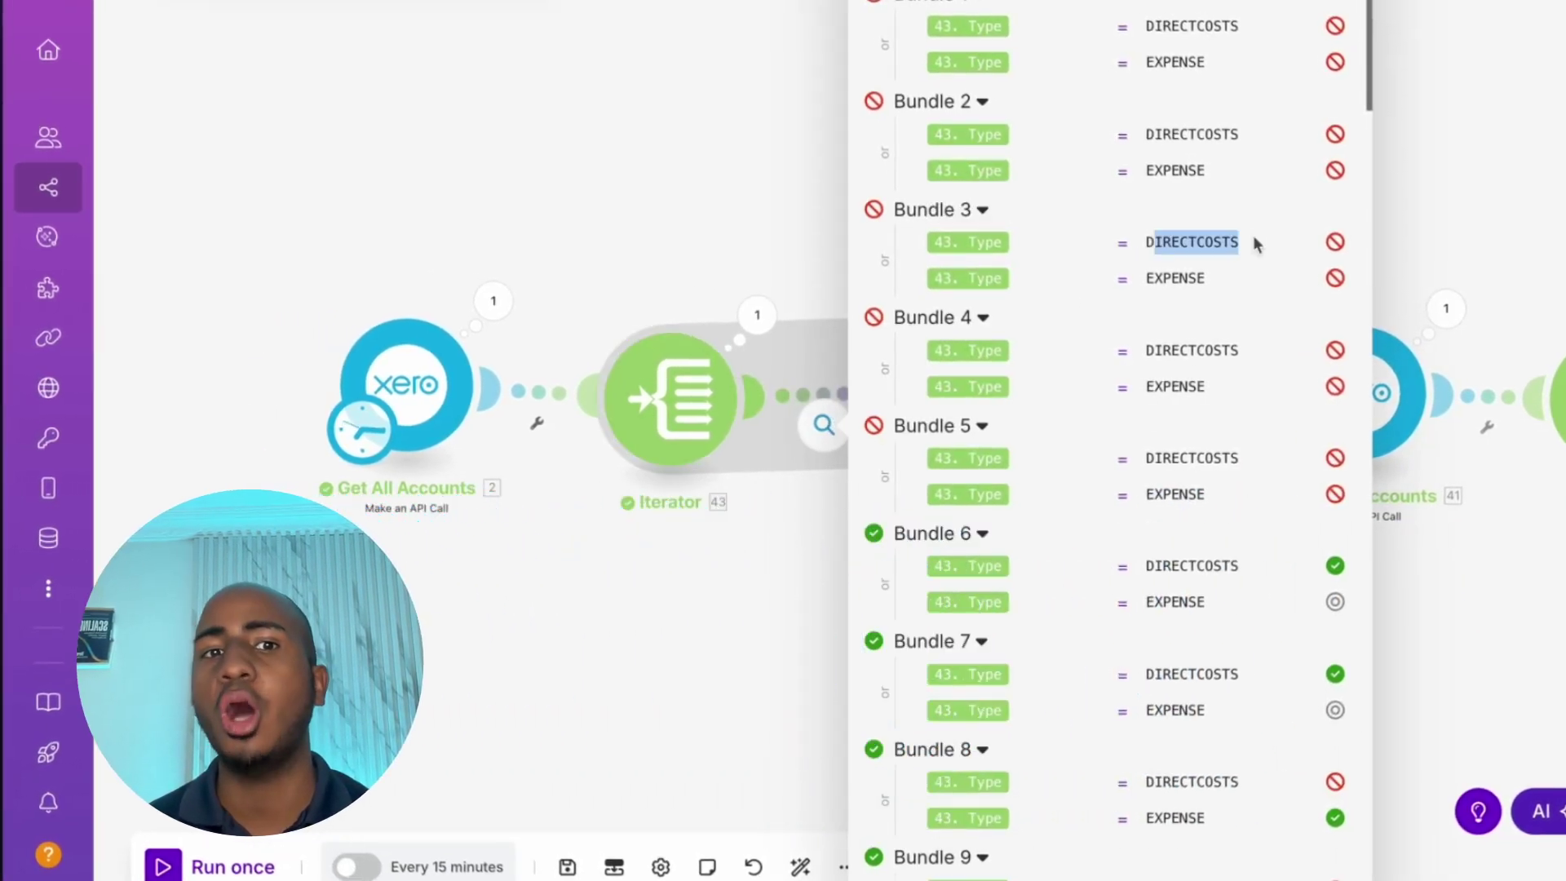
pyautogui.moveTo(1148, 277); pyautogui.dragTo(1258, 276)
pyautogui.click(702, 567)
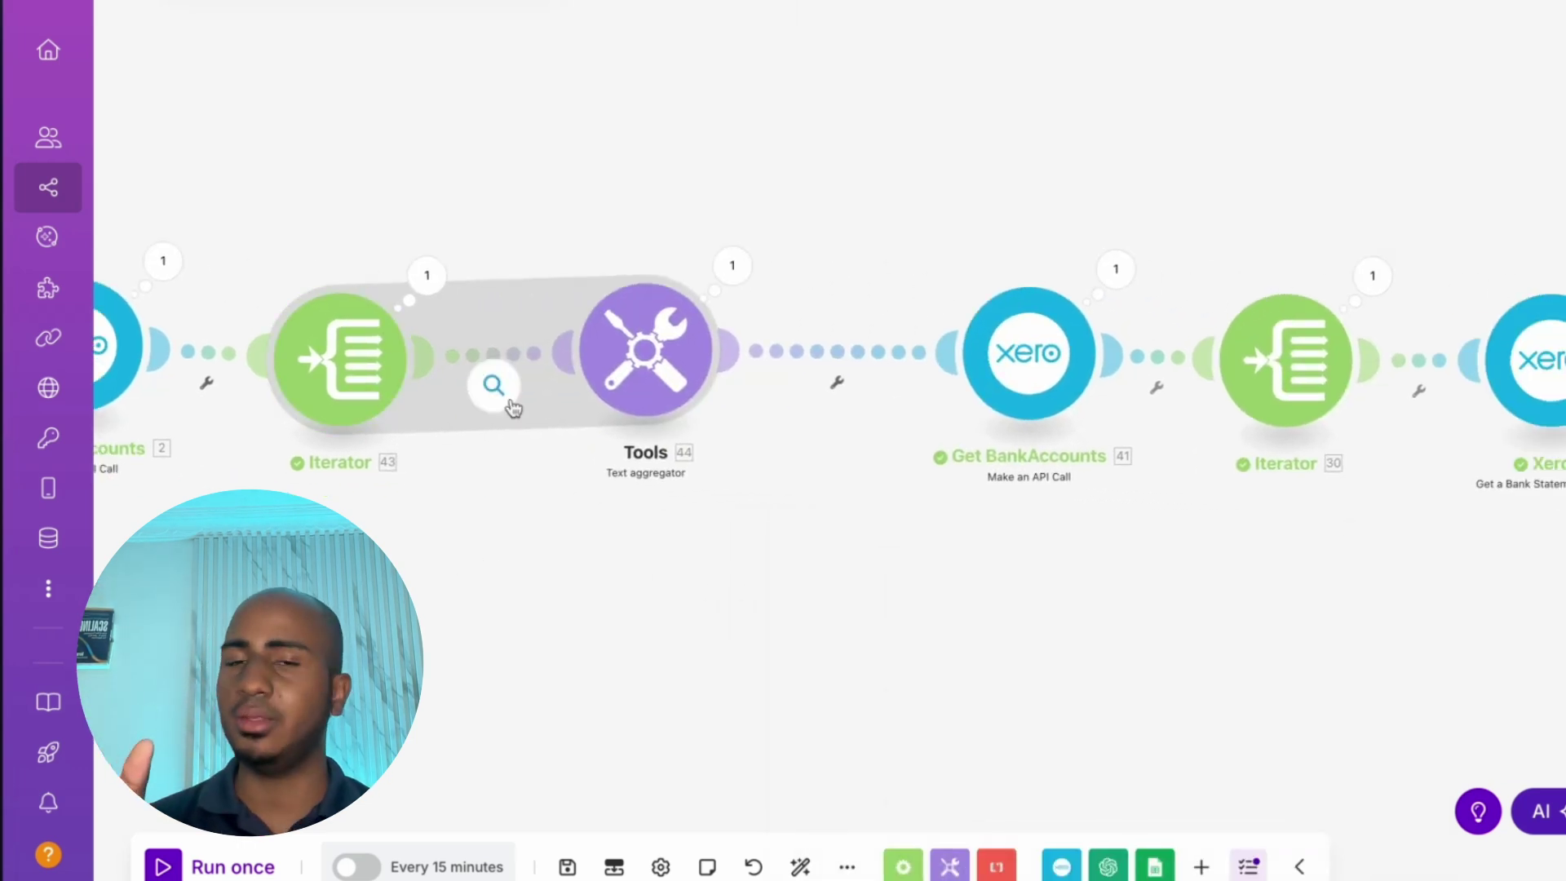
# Review the text aggregator's output bundle, highlighting the account names and codes in the combined text, and close it
pyautogui.click(731, 266)
pyautogui.scroll(-5, 914, 490)
pyautogui.tripleClick(919, 683)
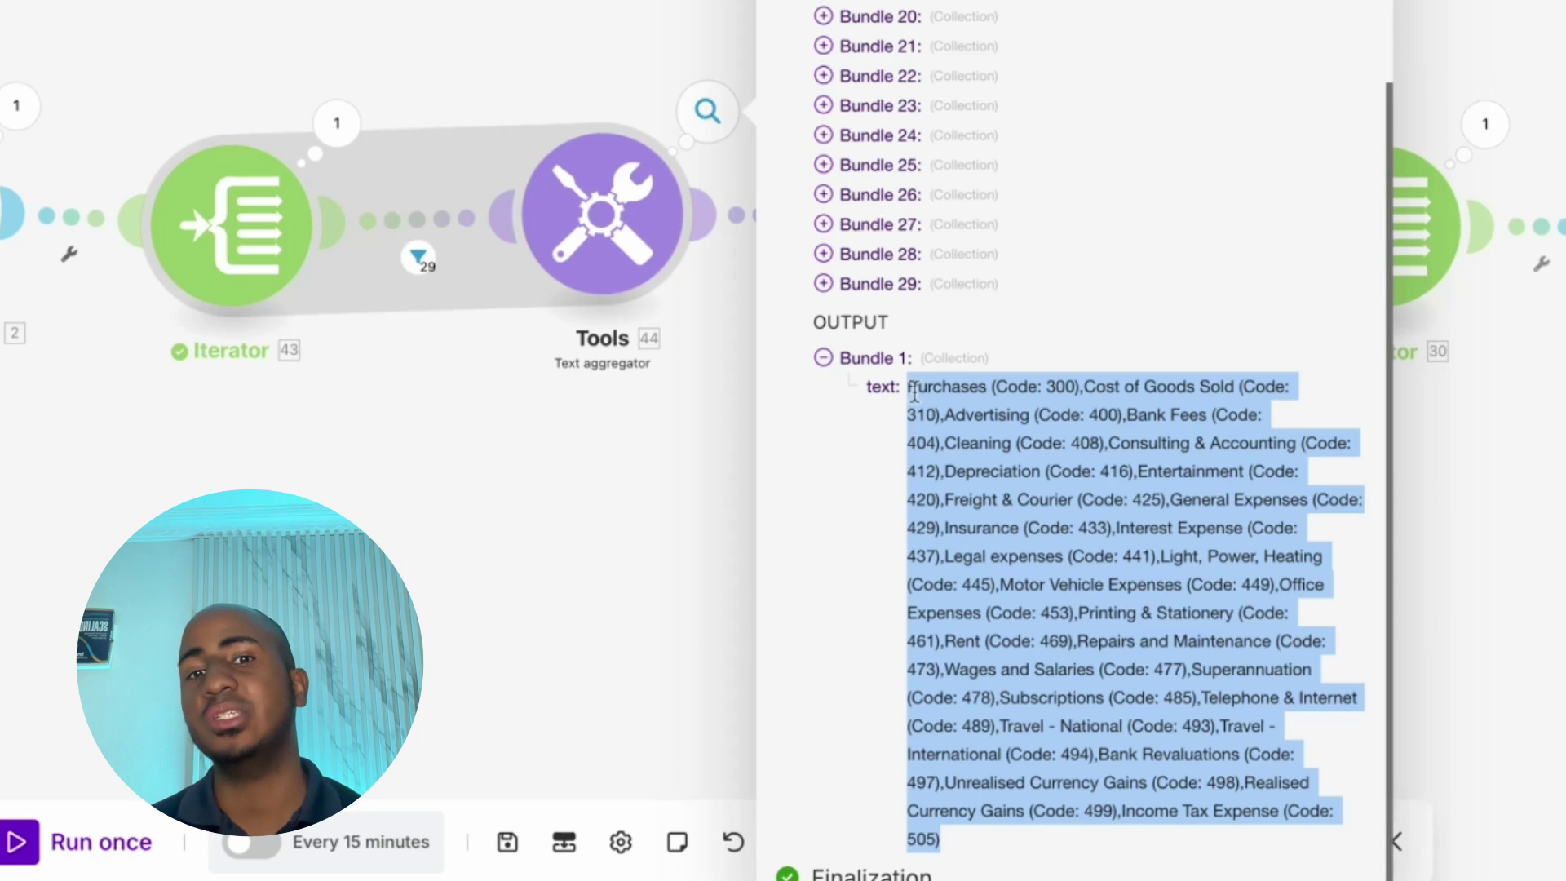
pyautogui.doubleClick(956, 386)
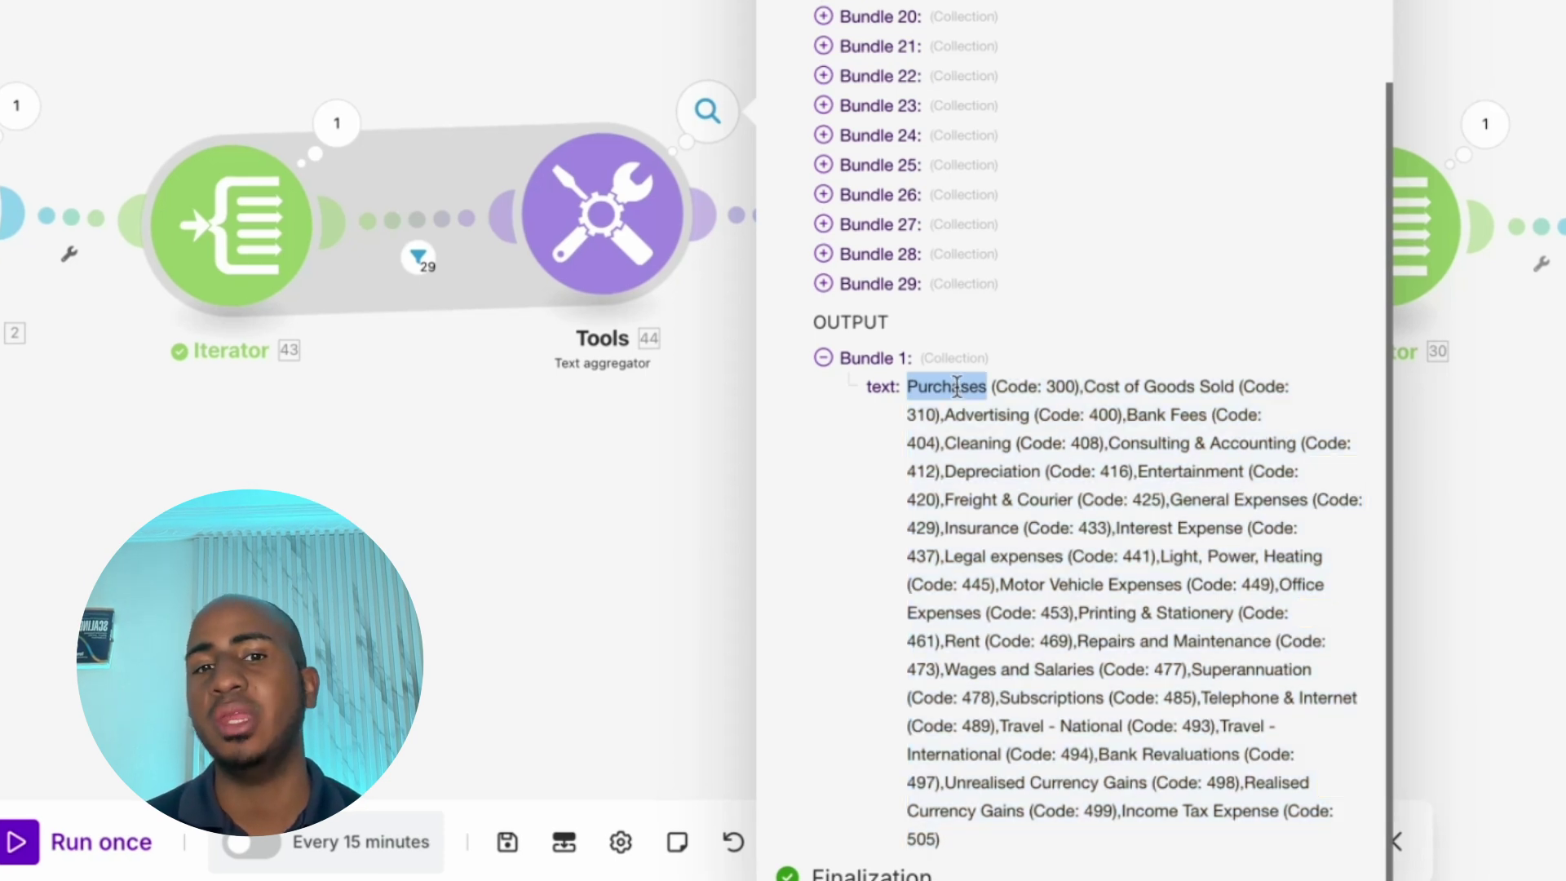
pyautogui.doubleClick(1060, 386)
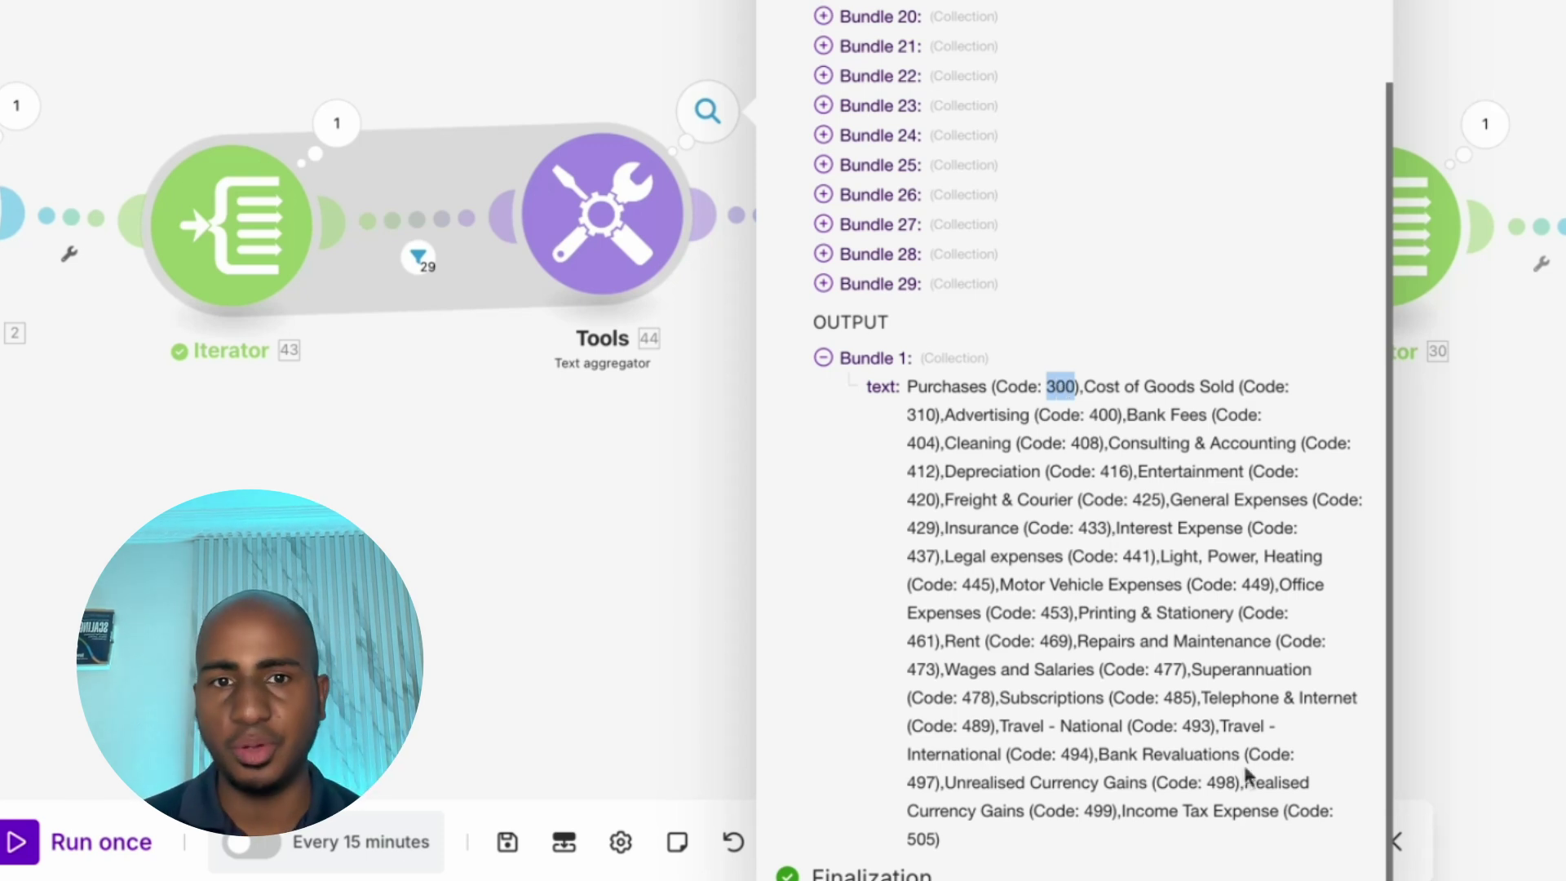
pyautogui.doubleClick(965, 413)
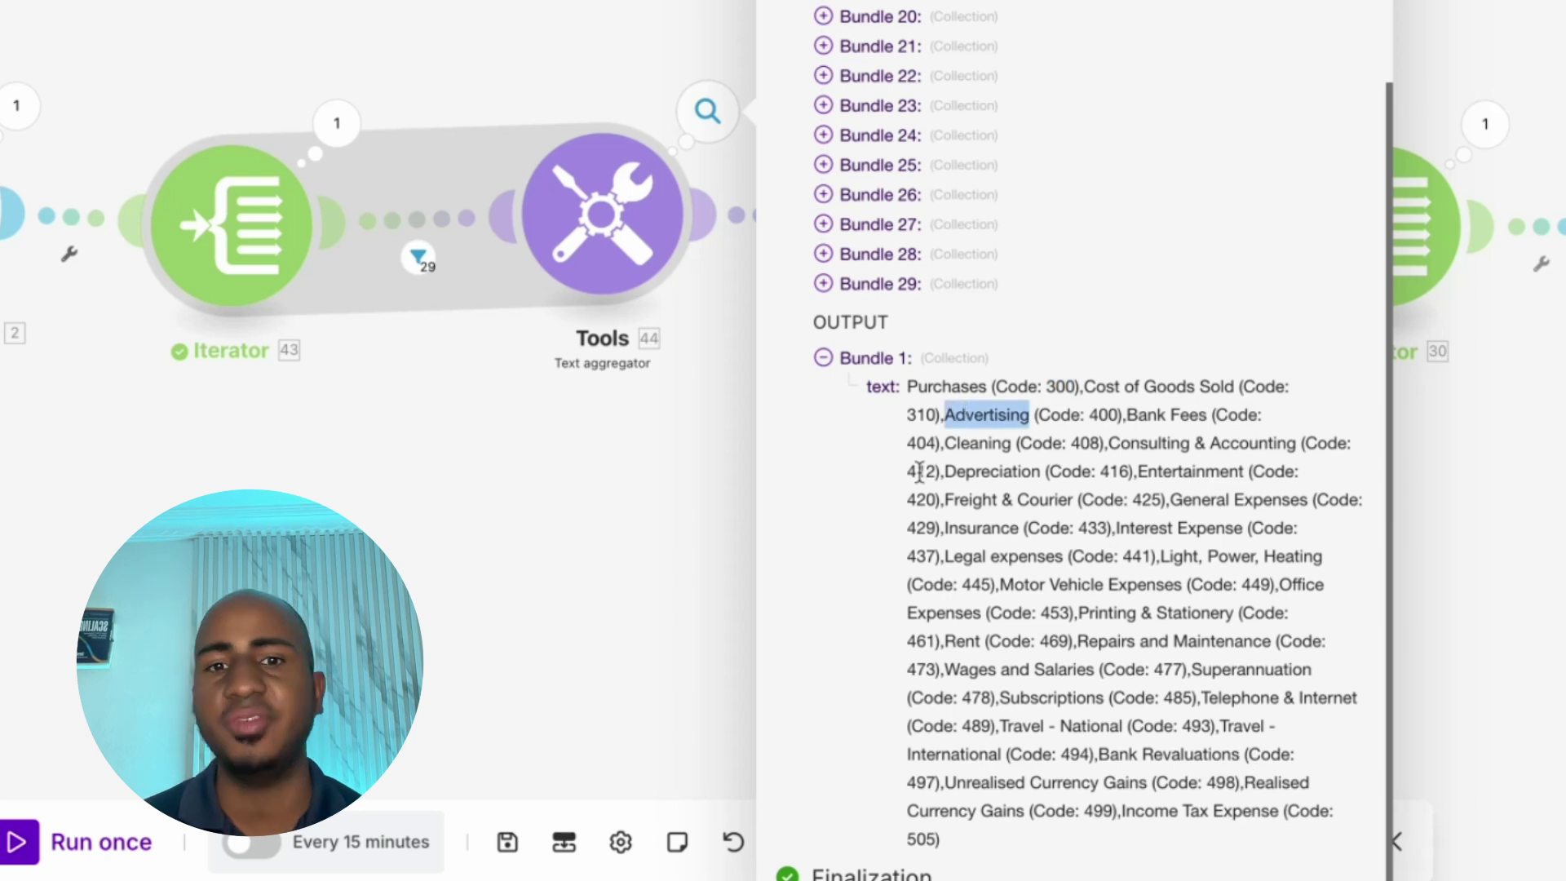
pyautogui.click(594, 635)
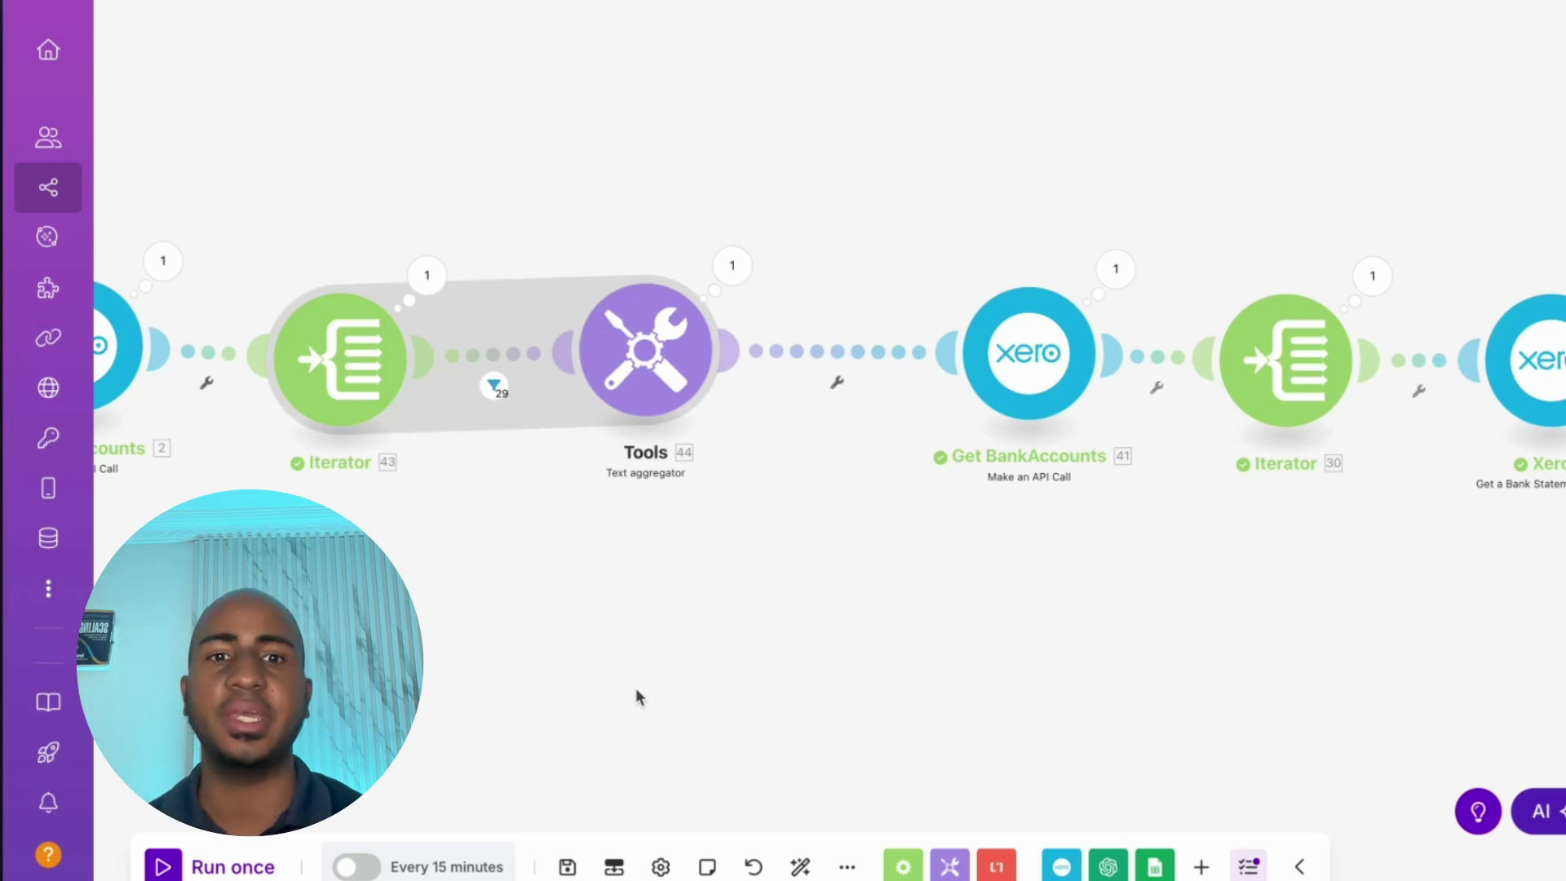
# Open the Get BankAccounts API call settings and highlight the URL's where clause that restricts accounts to type BANK
pyautogui.hscroll(10, 636, 695)
pyautogui.hscroll(1, 470, 689)
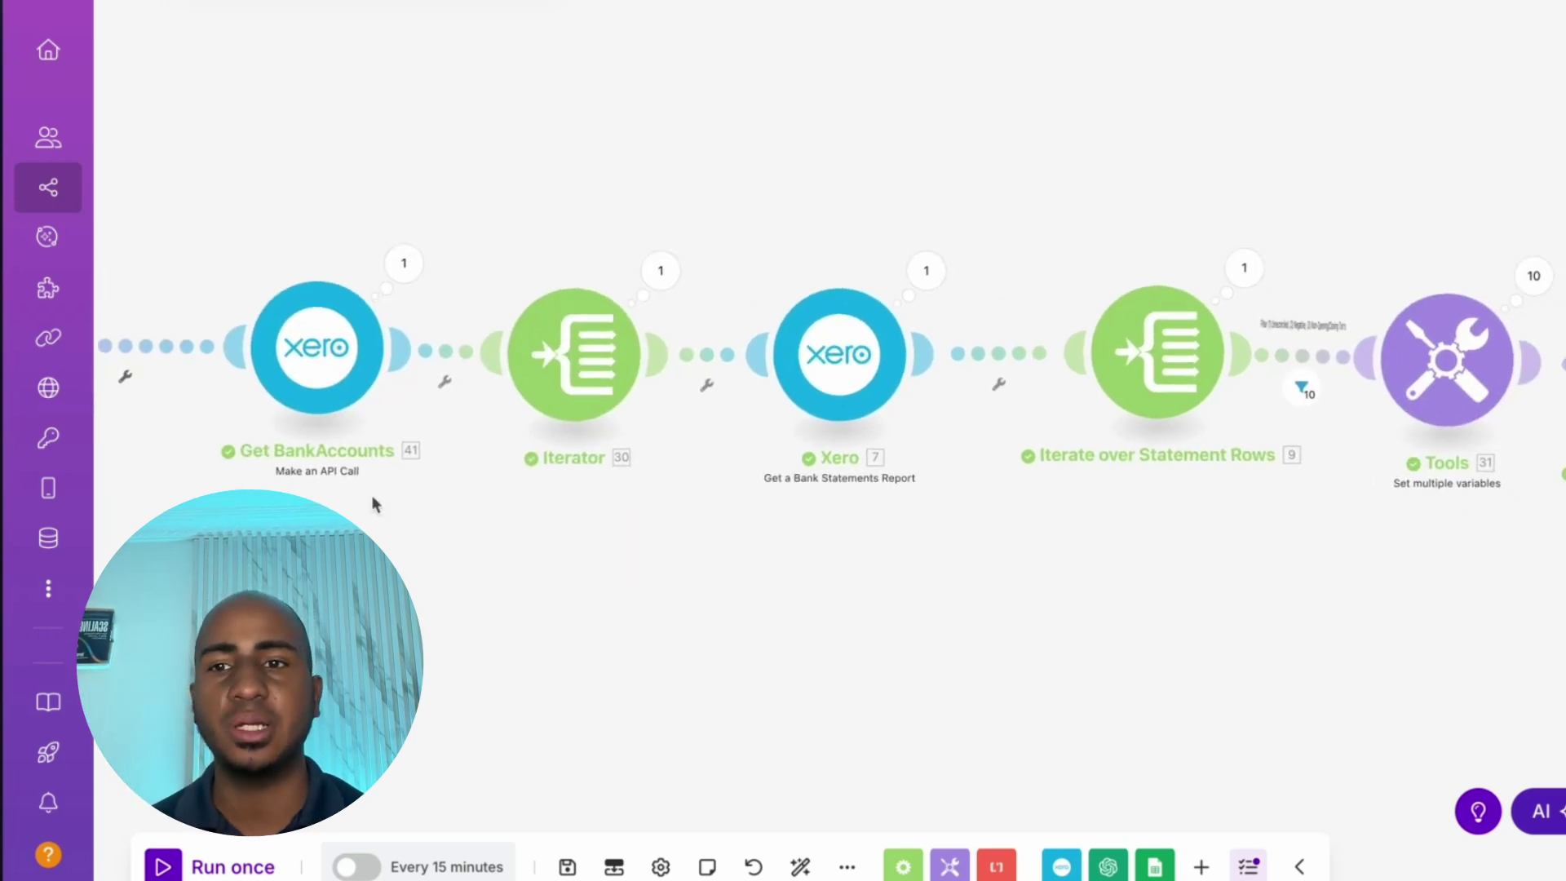
pyautogui.click(407, 269)
pyautogui.click(335, 355)
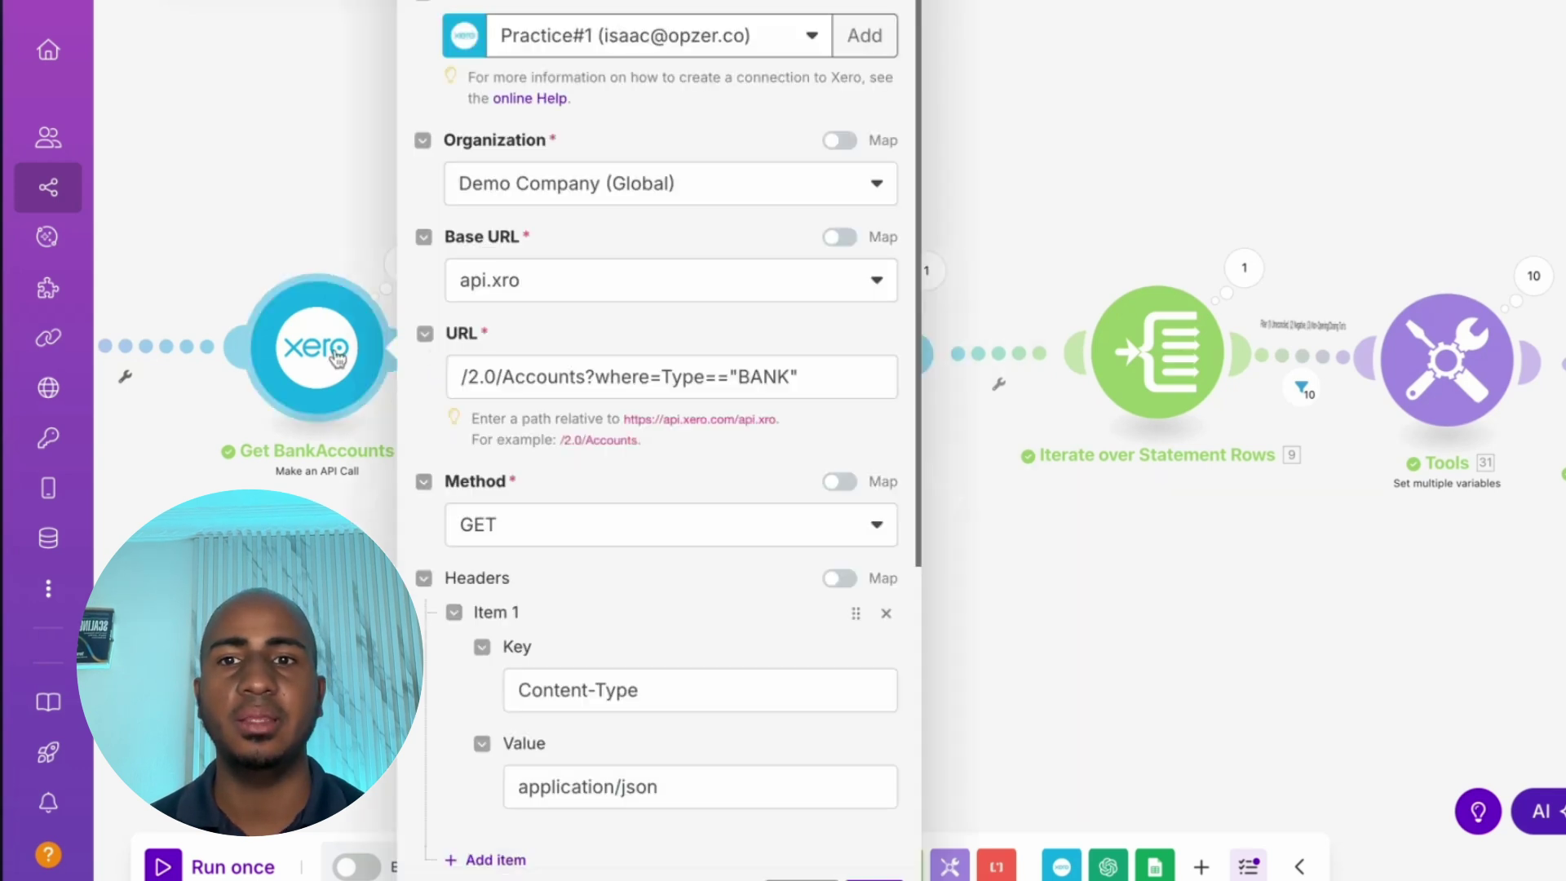
pyautogui.moveTo(588, 378); pyautogui.dragTo(838, 384)
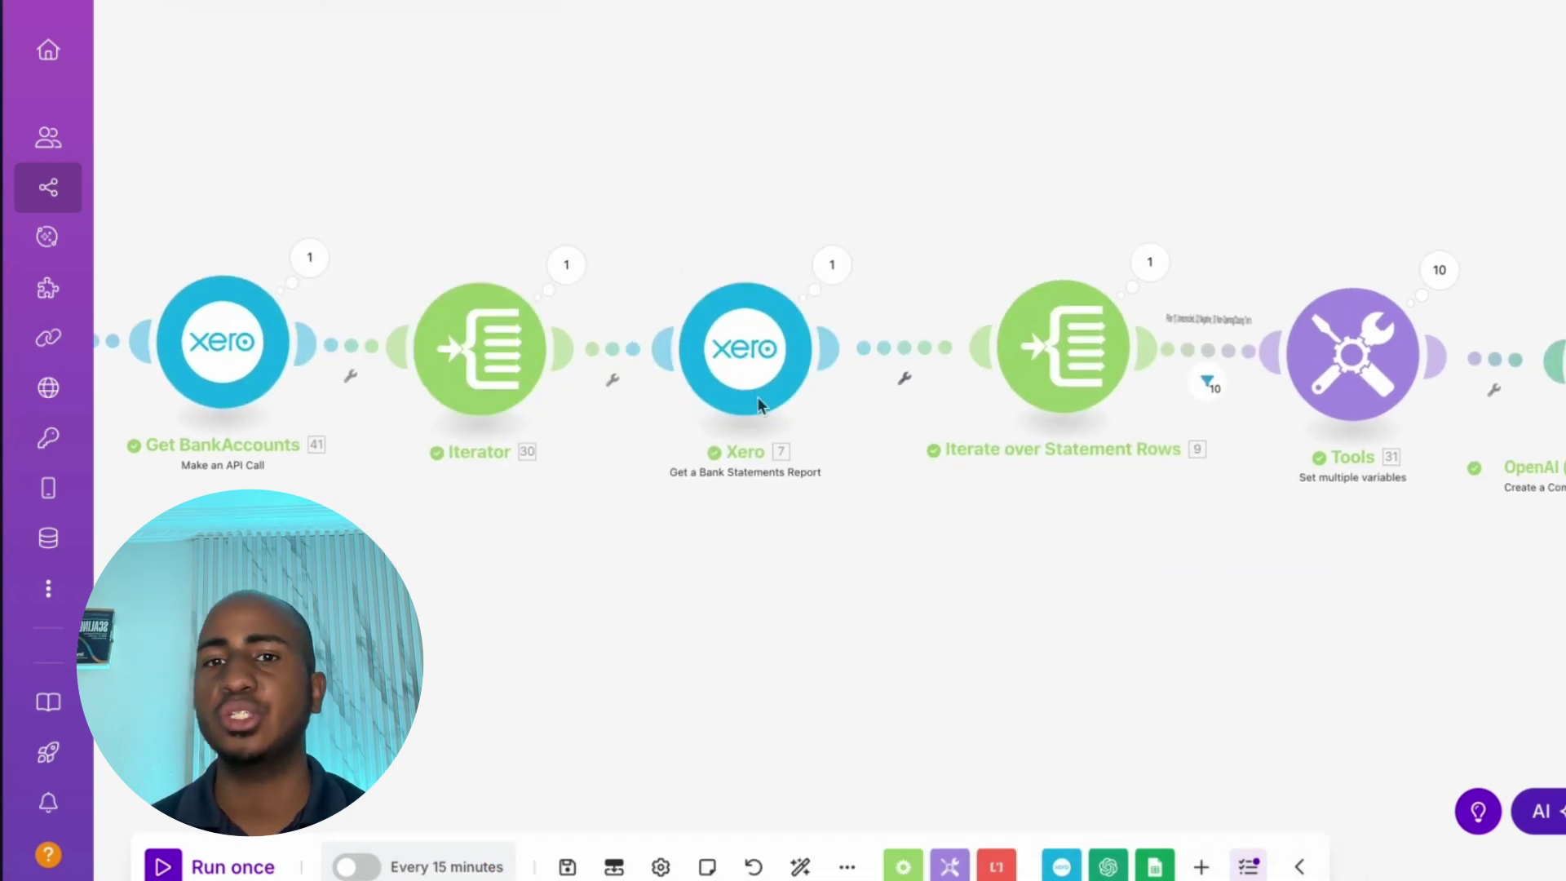
# Review the bank account, From date and To date formulas in the Get a Bank Statements Report settings, and close them without saving
pyautogui.click(738, 367)
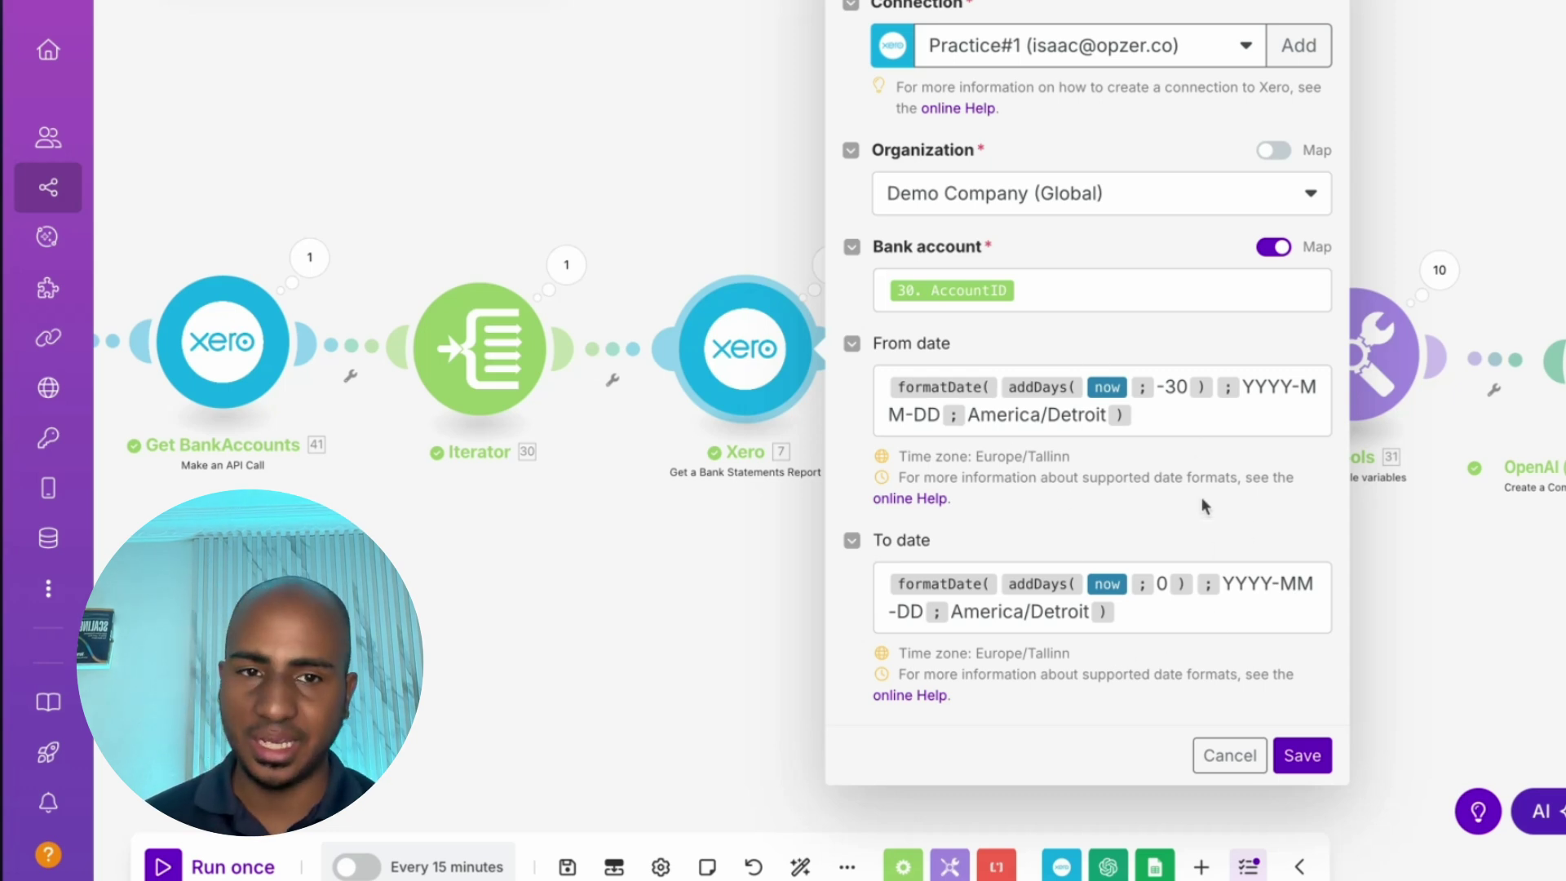
pyautogui.click(1153, 414)
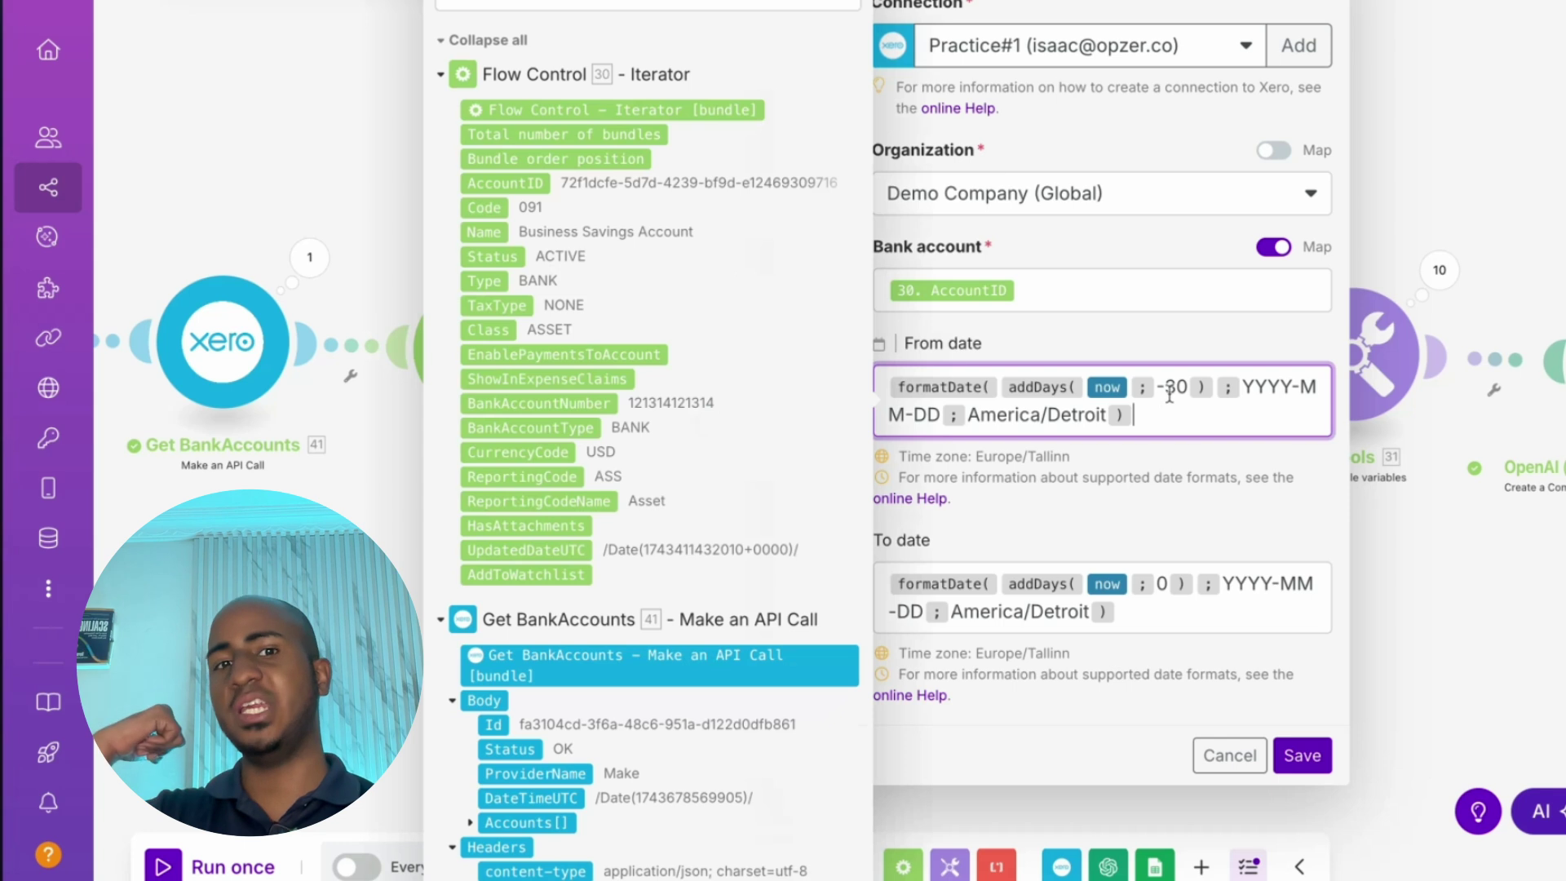
pyautogui.click(1169, 621)
pyautogui.click(1140, 677)
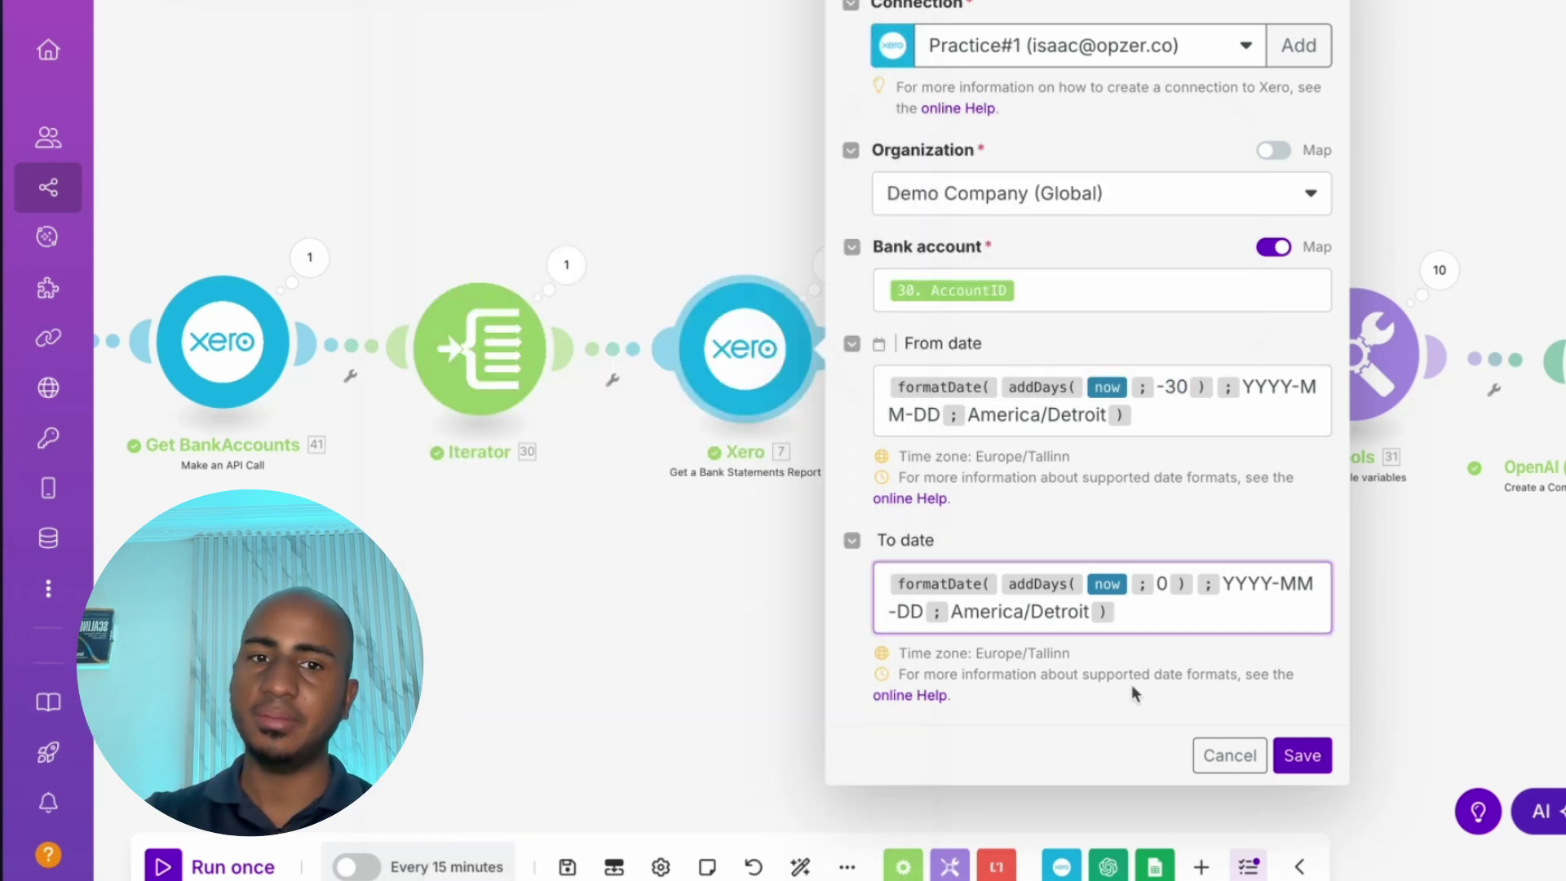
pyautogui.click(1210, 758)
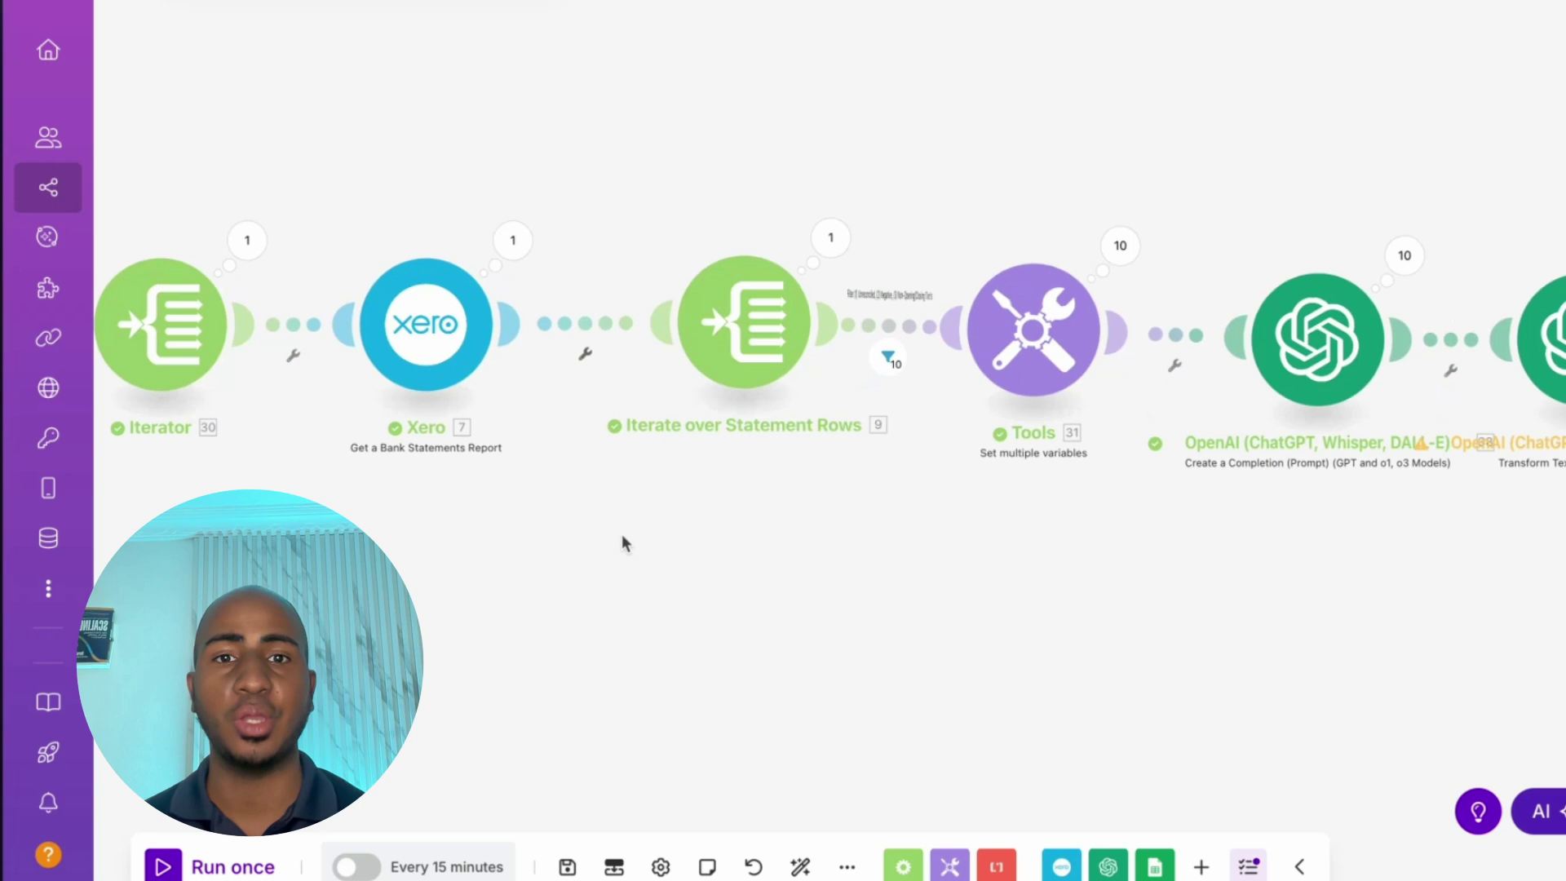
# Open the Get a Bank Statements Report output and expand both row collections down to the header cells and section rows
pyautogui.click(439, 218)
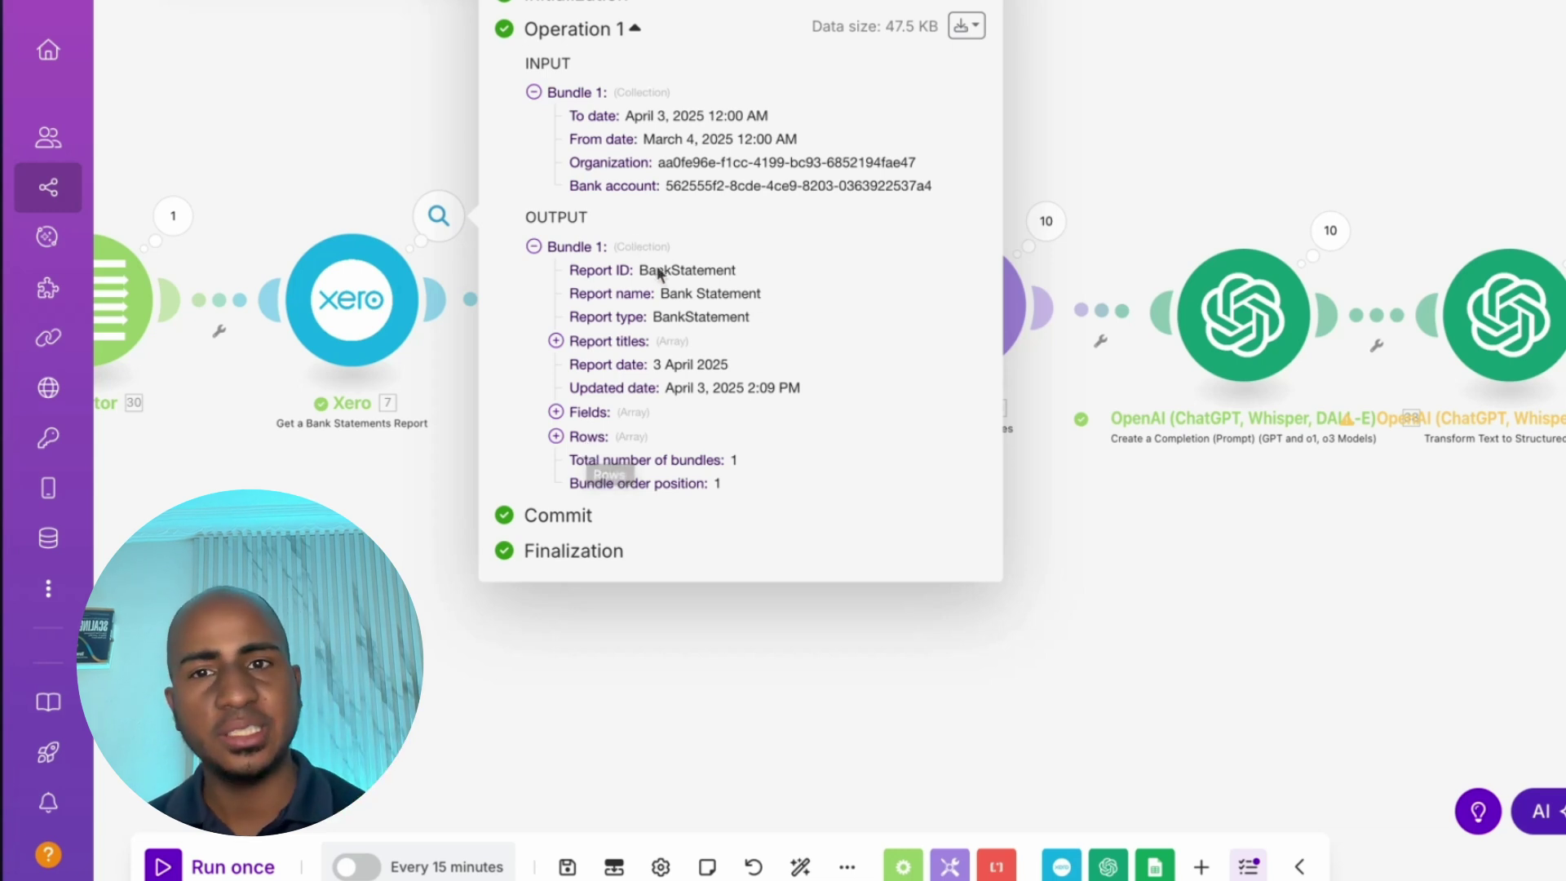
pyautogui.moveTo(661, 293); pyautogui.dragTo(802, 310)
pyautogui.click(591, 438)
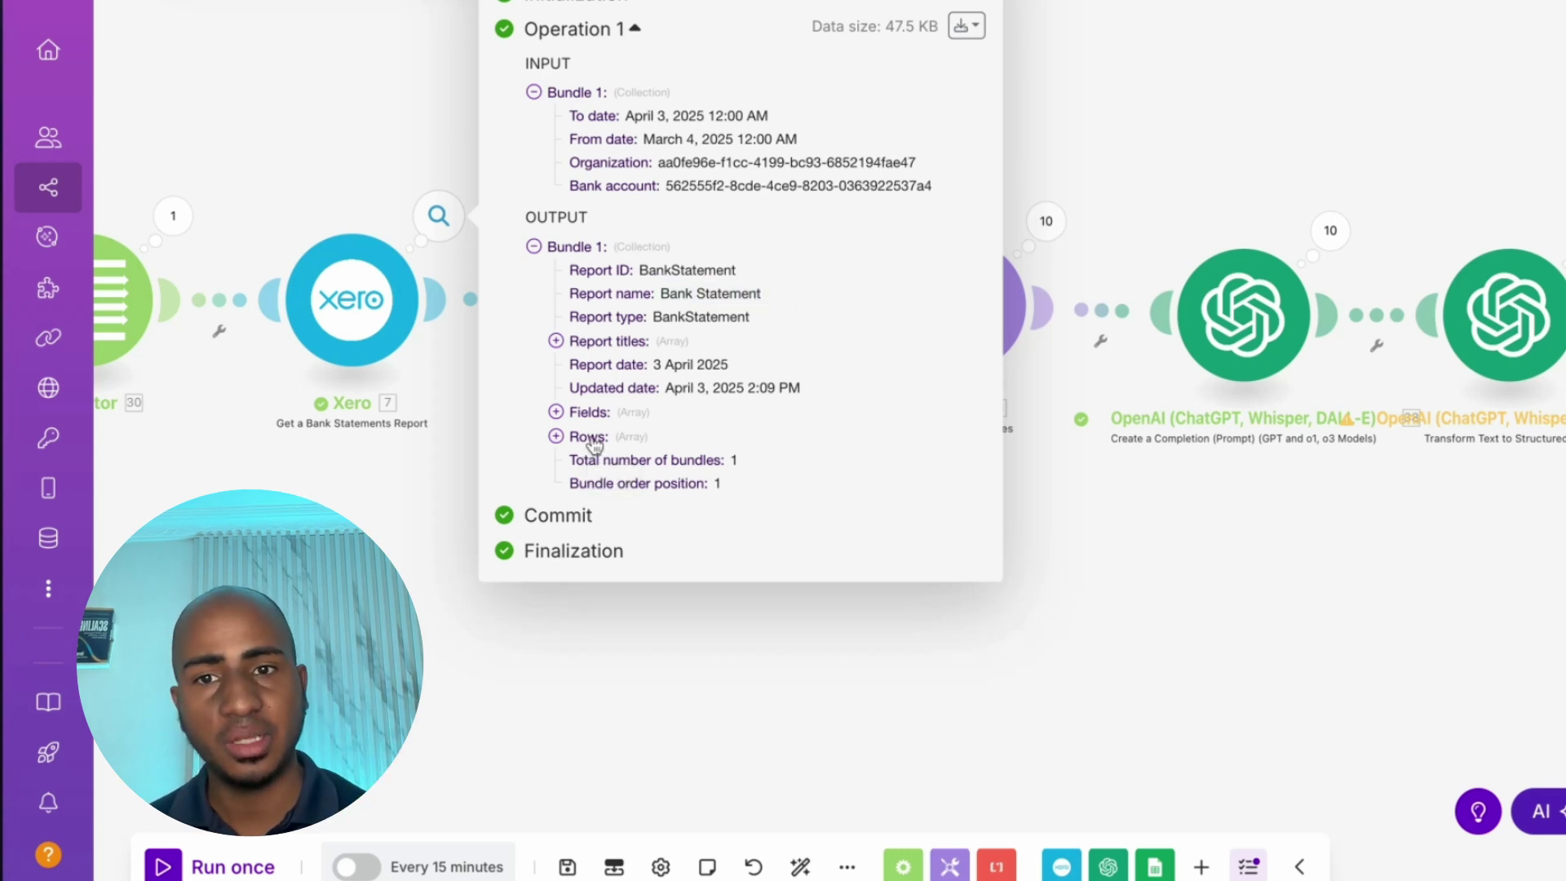
pyautogui.click(584, 488)
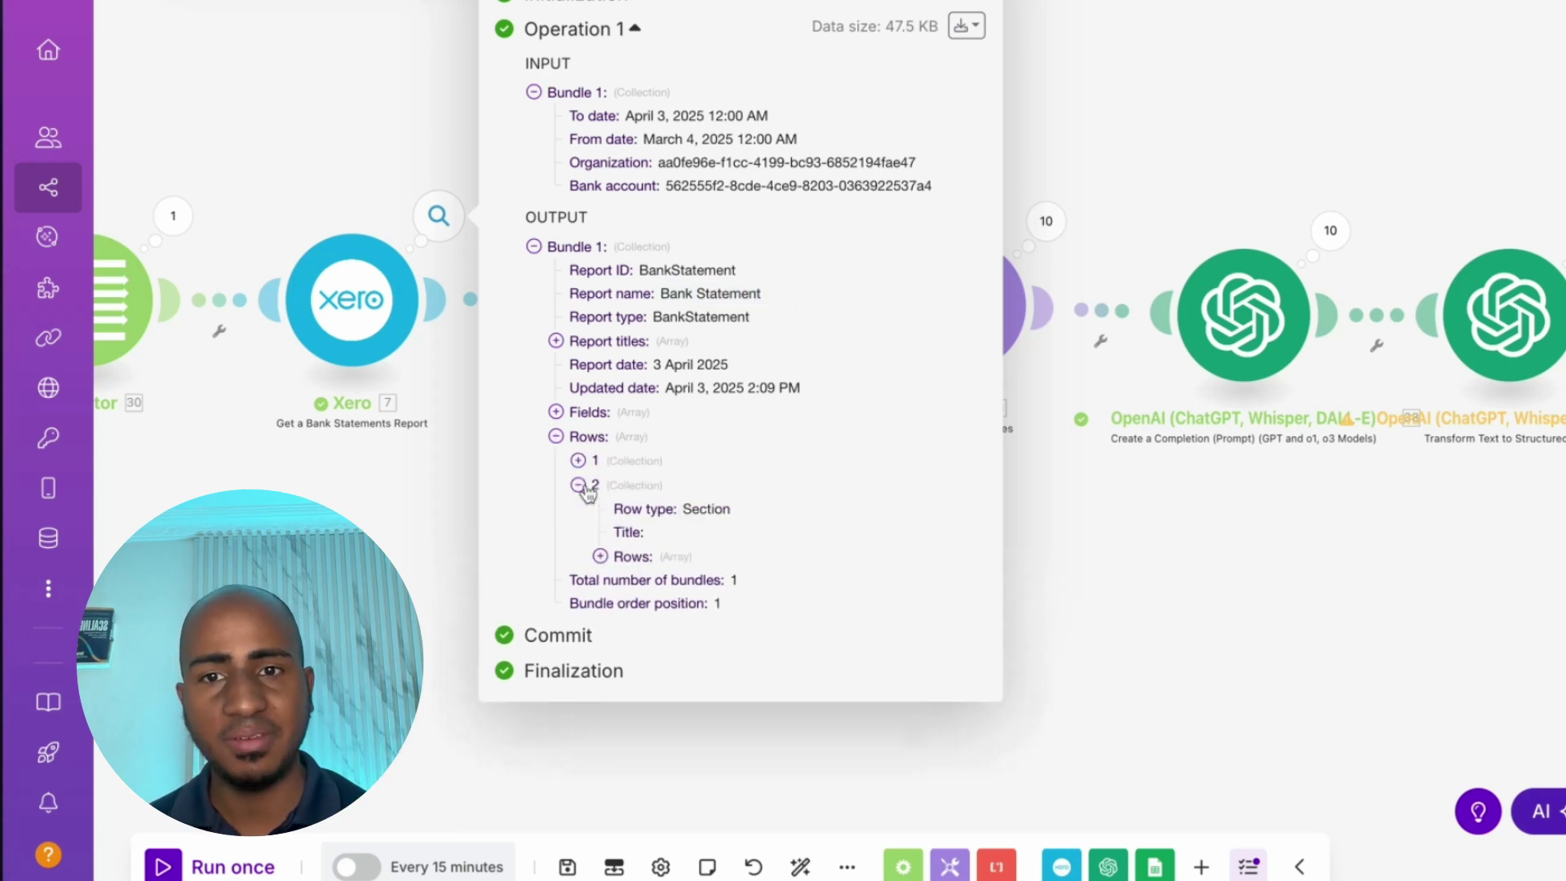
pyautogui.click(600, 555)
pyautogui.click(581, 460)
pyautogui.click(600, 509)
pyautogui.scroll(-3, 757, 453)
pyautogui.scroll(-2, 758, 453)
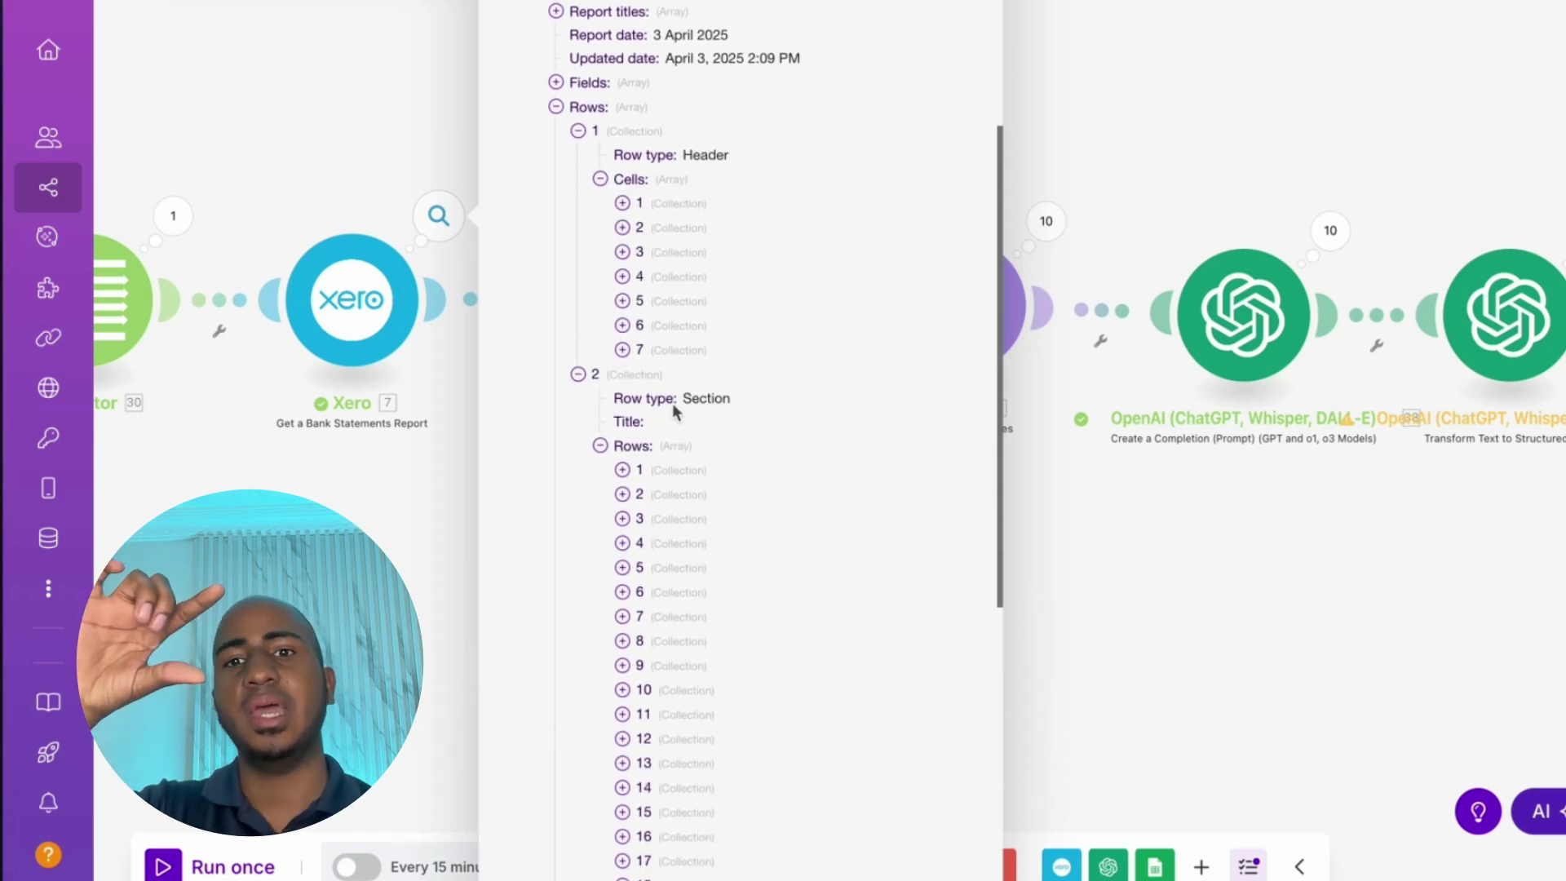
# Expand all seven cells of the report's header row to read the column names
pyautogui.click(622, 203)
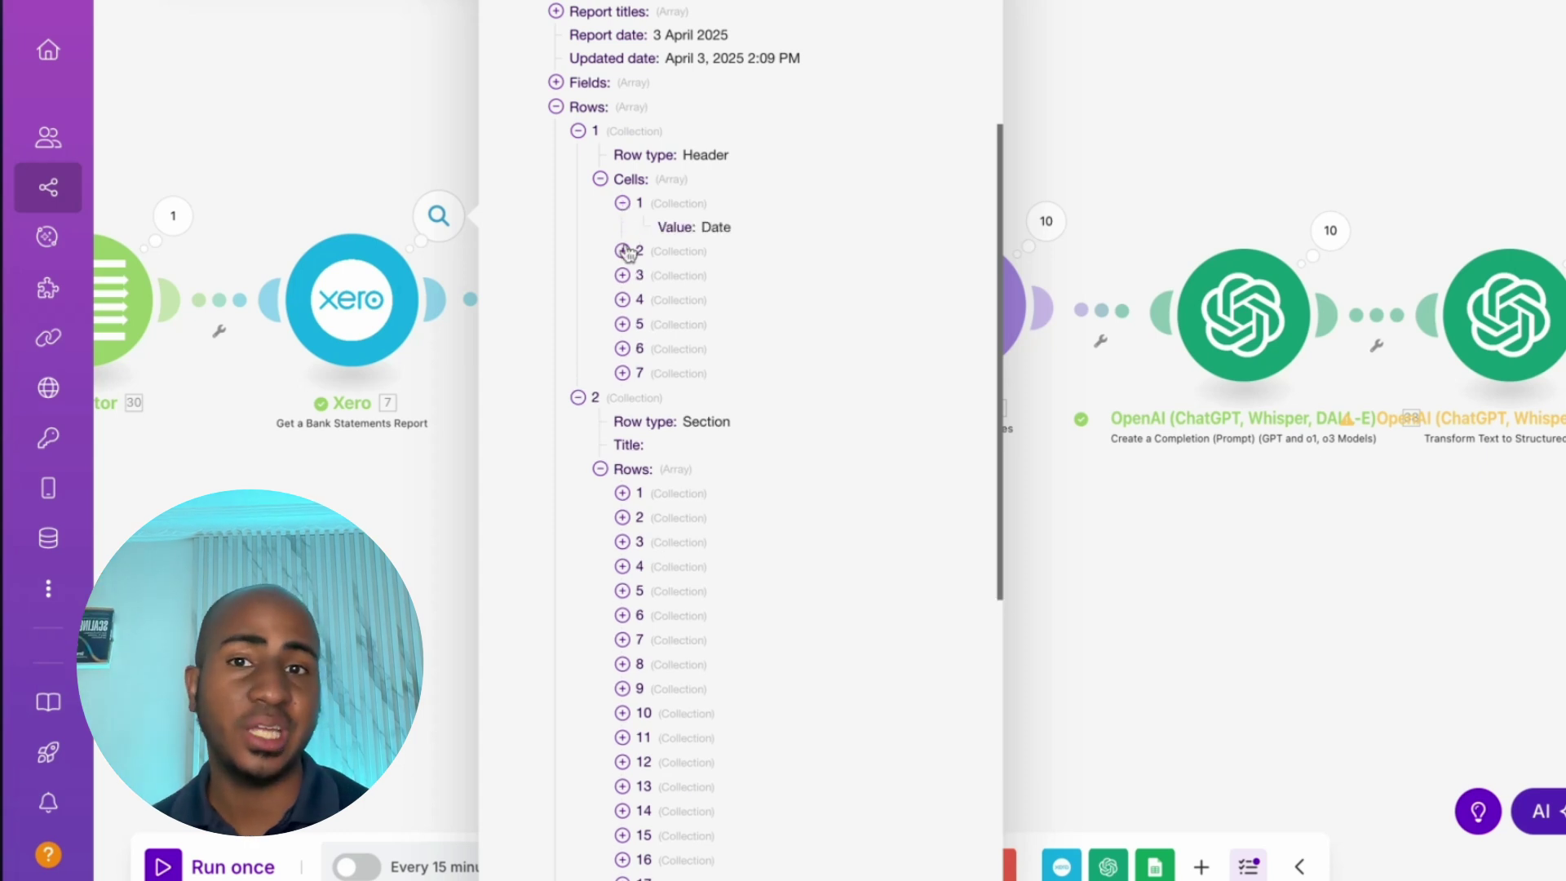
pyautogui.click(622, 250)
pyautogui.click(622, 298)
pyautogui.click(622, 346)
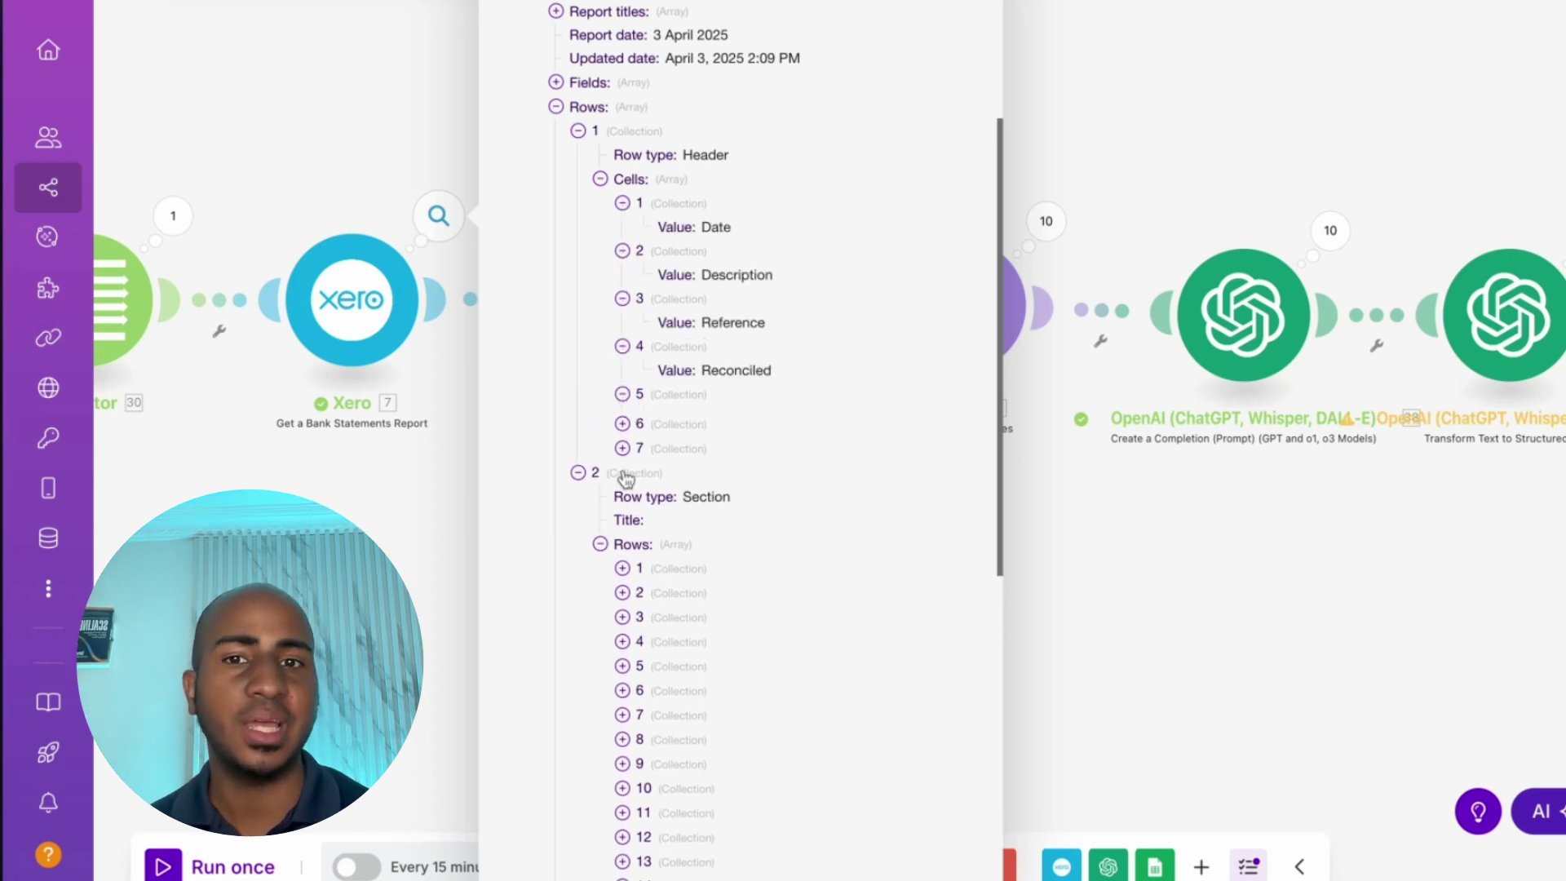
pyautogui.click(622, 394)
pyautogui.click(622, 442)
pyautogui.click(622, 490)
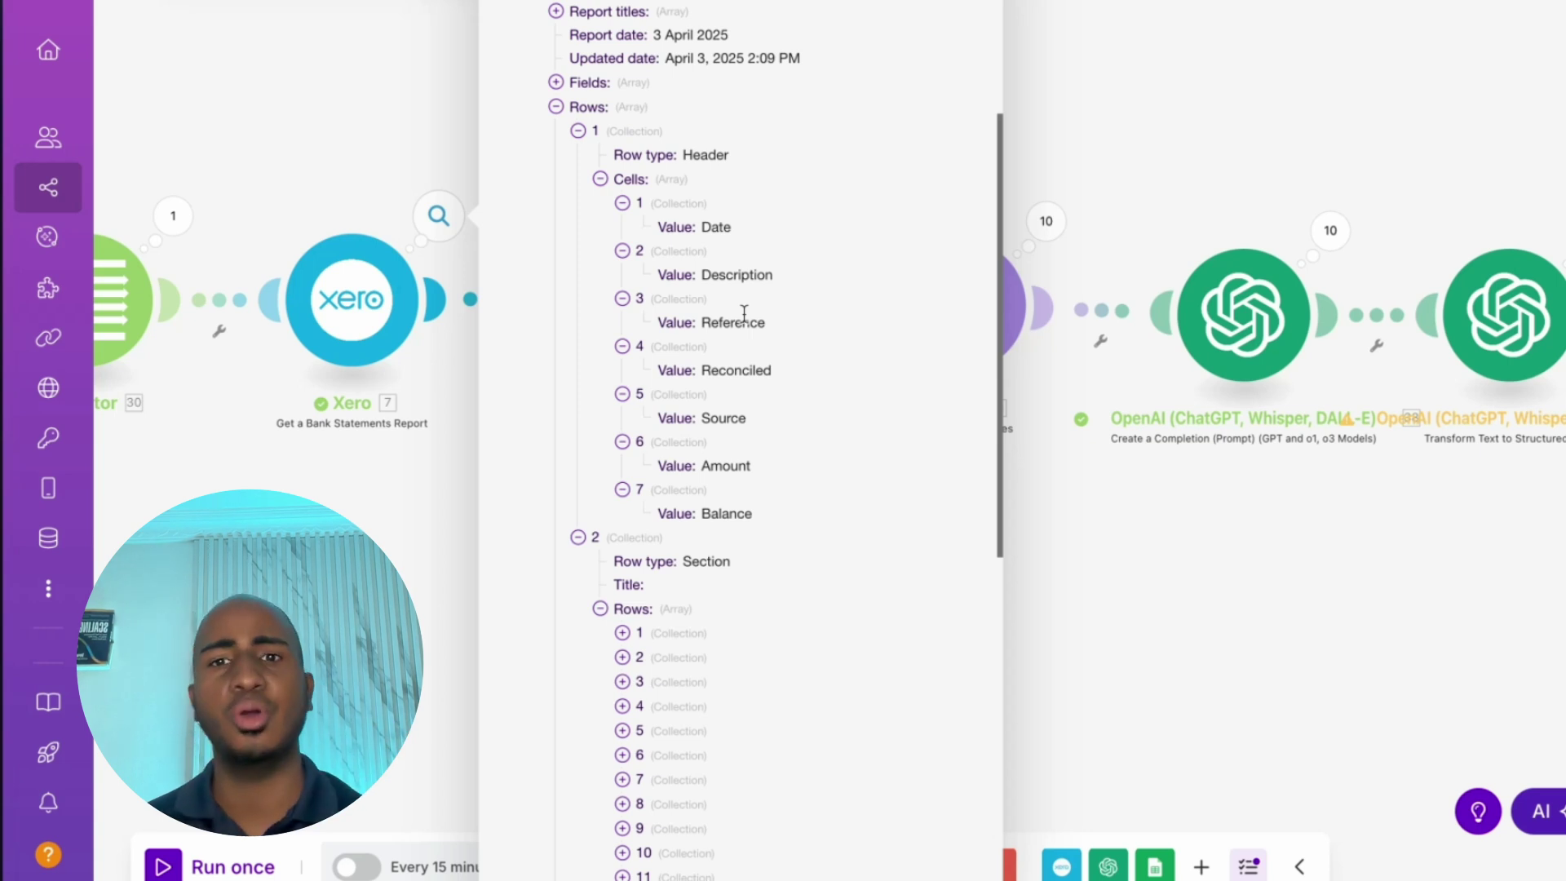
# Expand row 4 of the report section and highlight the values of its description and reconciled cells
pyautogui.scroll(-7, 744, 314)
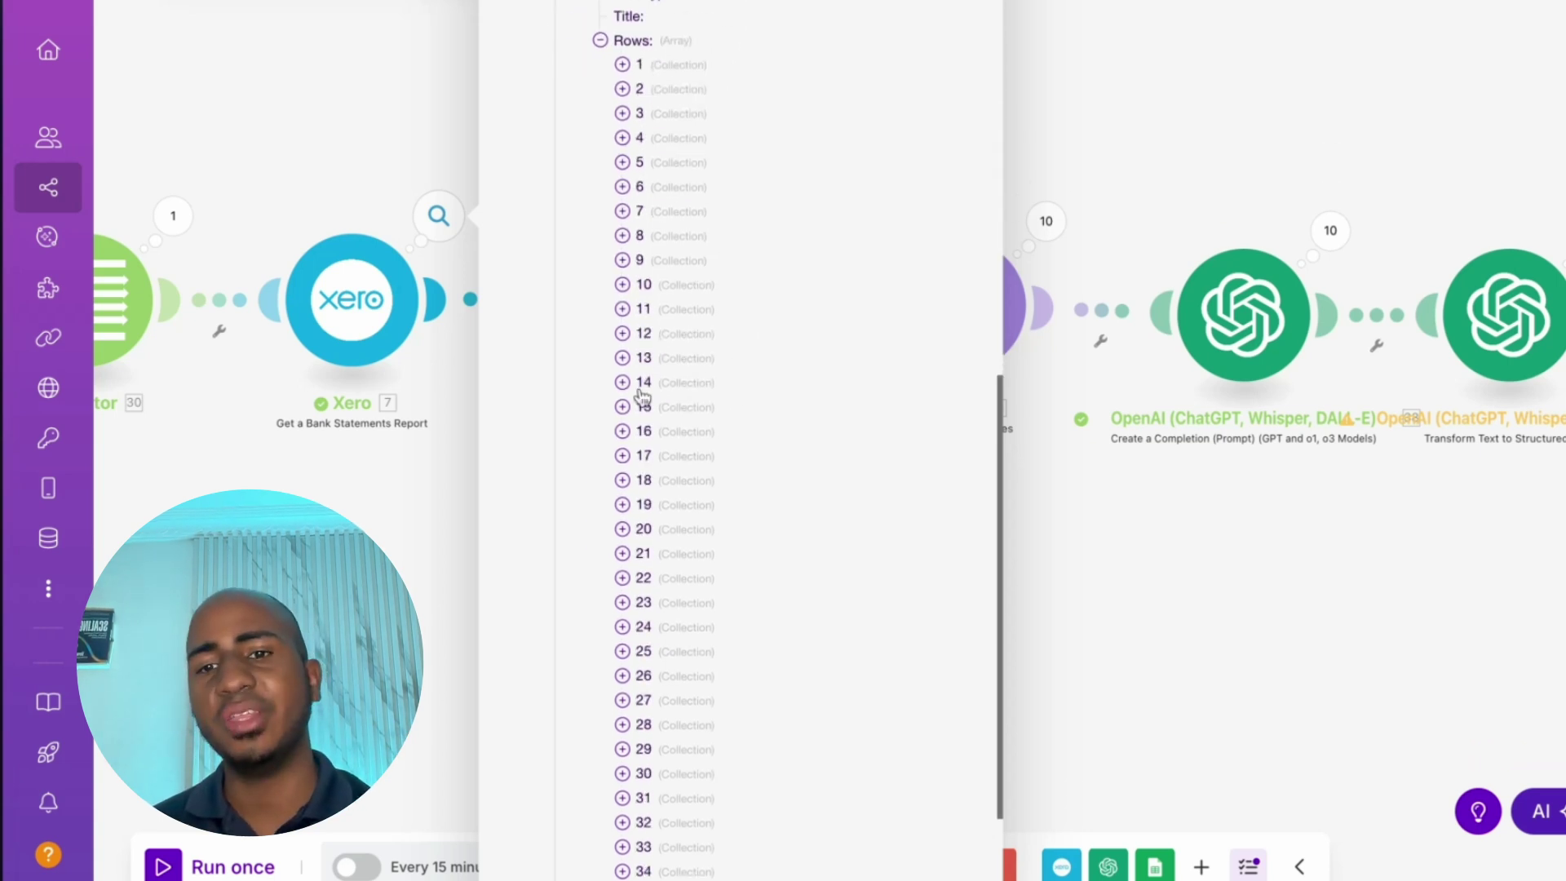
pyautogui.click(622, 138)
pyautogui.click(644, 186)
pyautogui.click(667, 211)
pyautogui.click(666, 282)
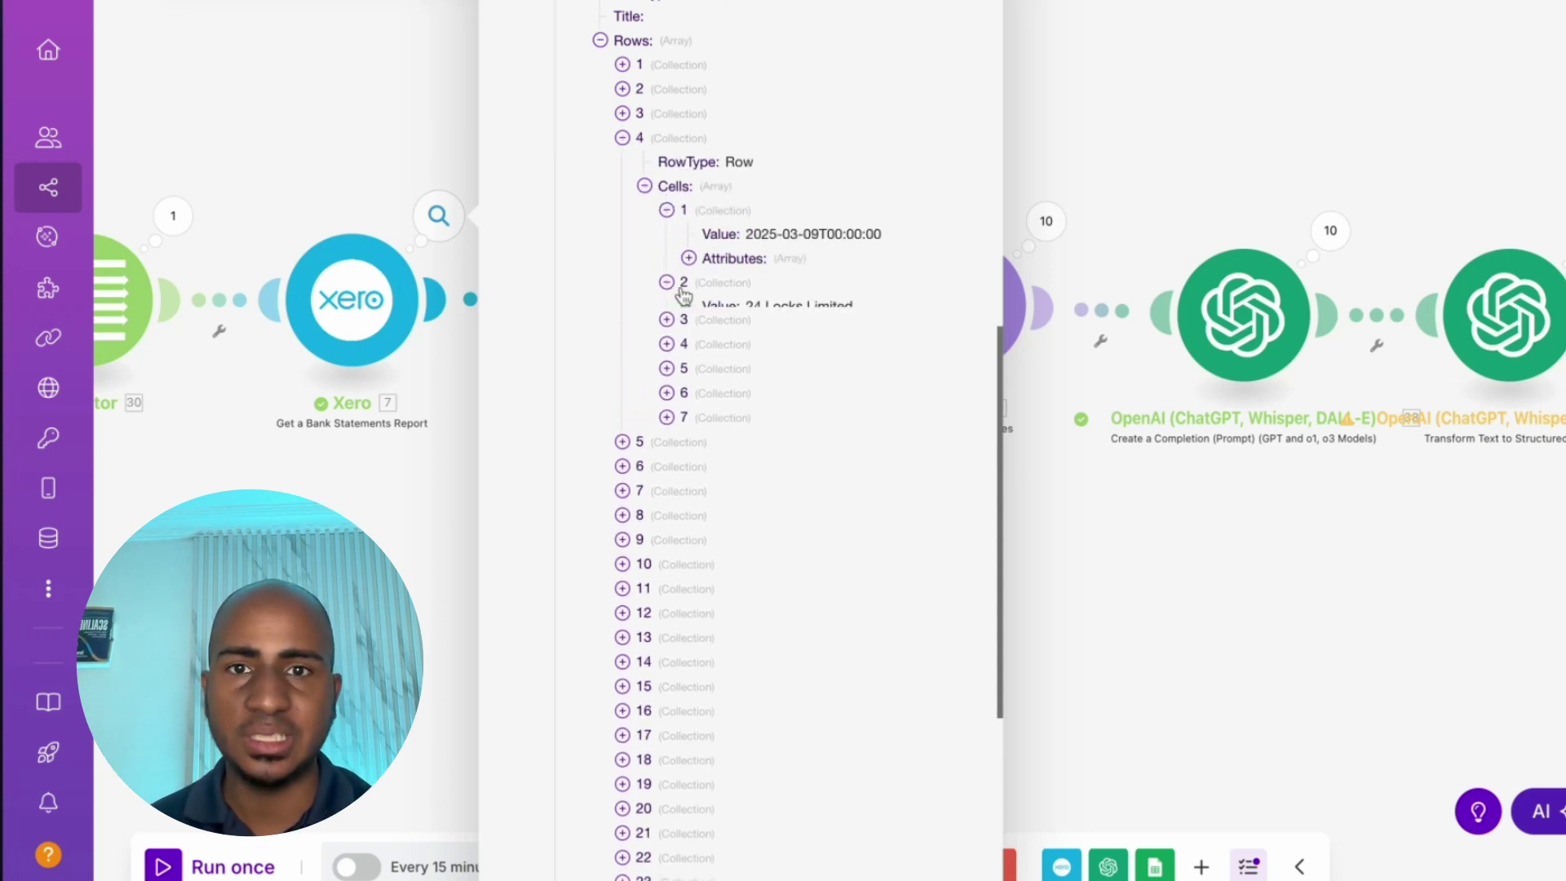
pyautogui.tripleClick(754, 305)
pyautogui.scroll(5, 717, 174)
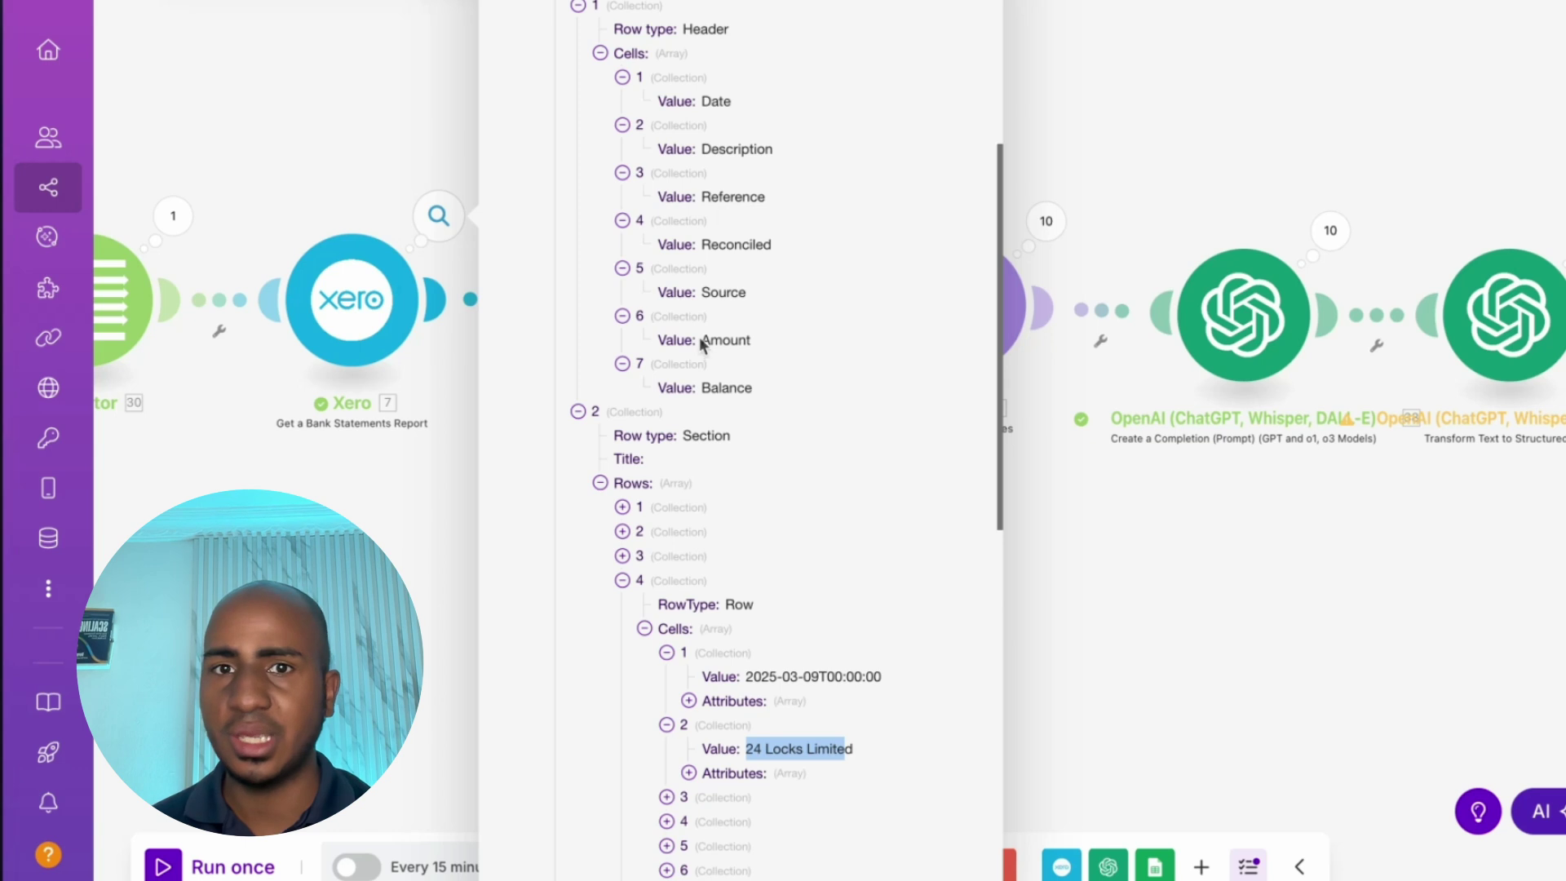
pyautogui.scroll(-3, 701, 345)
pyautogui.click(666, 555)
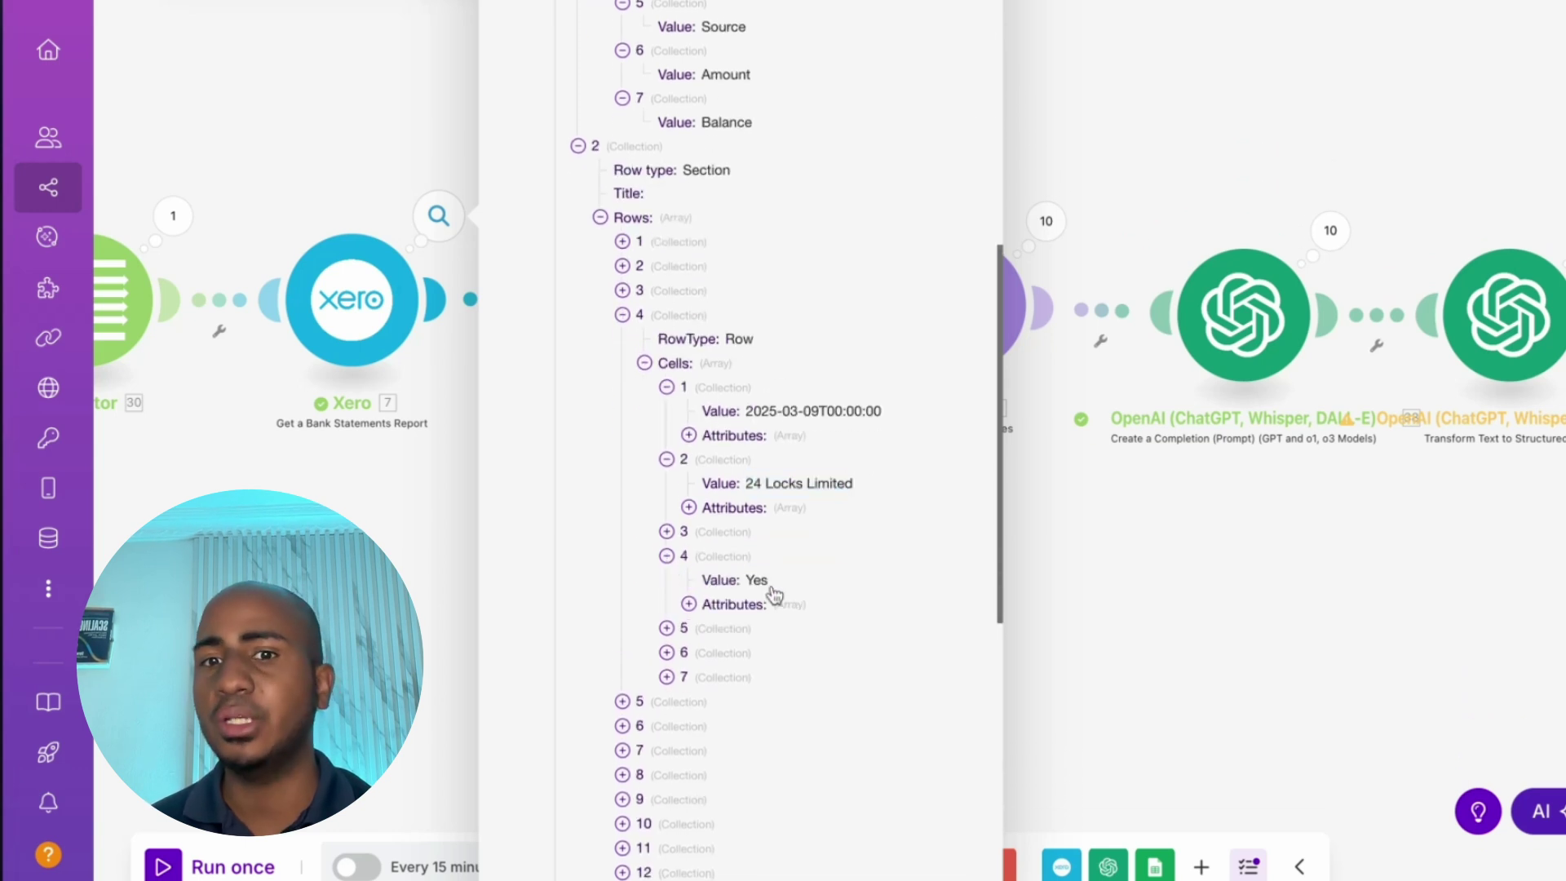
pyautogui.moveTo(724, 582); pyautogui.dragTo(774, 589)
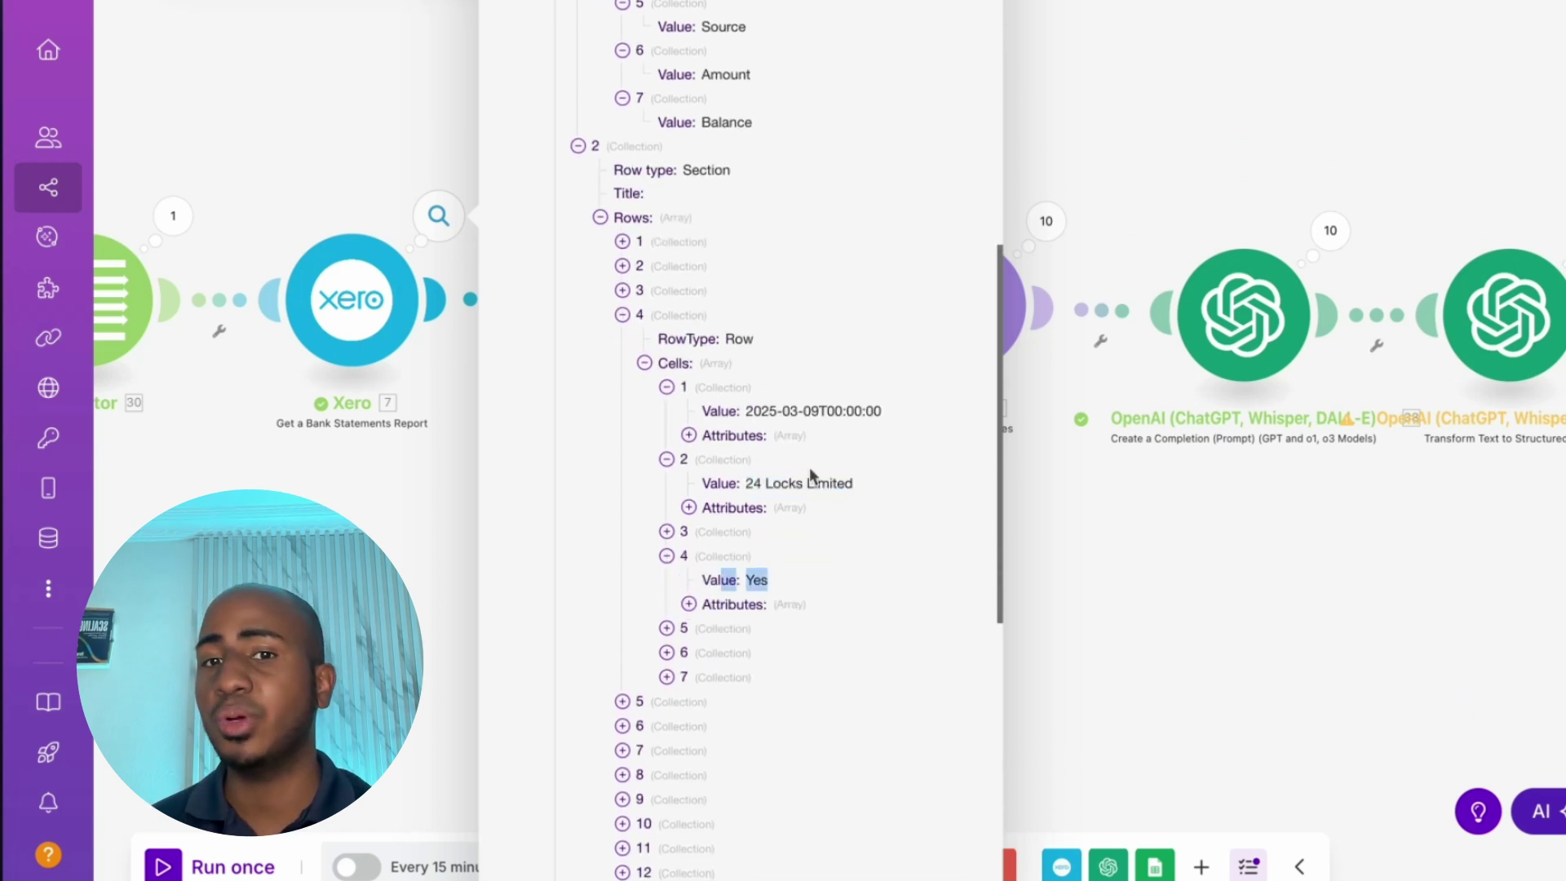
# Expand the reconciled cell of row 5 and check the following section rows down to row 14 for an unreconciled transaction
pyautogui.scroll(-3, 745, 586)
pyautogui.click(623, 484)
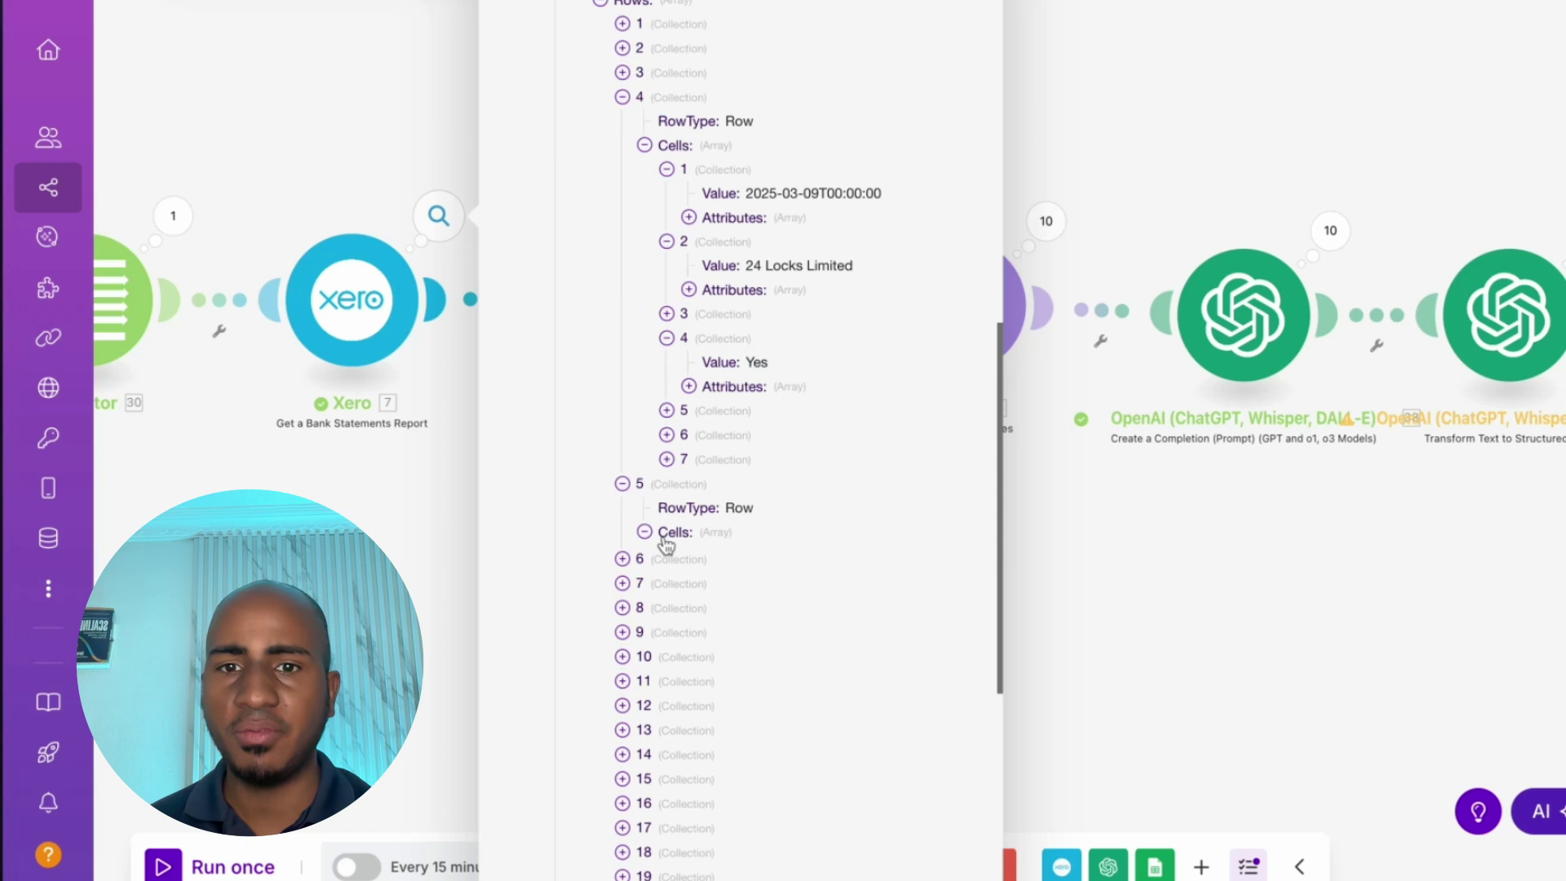
pyautogui.click(644, 531)
pyautogui.click(666, 628)
pyautogui.click(624, 774)
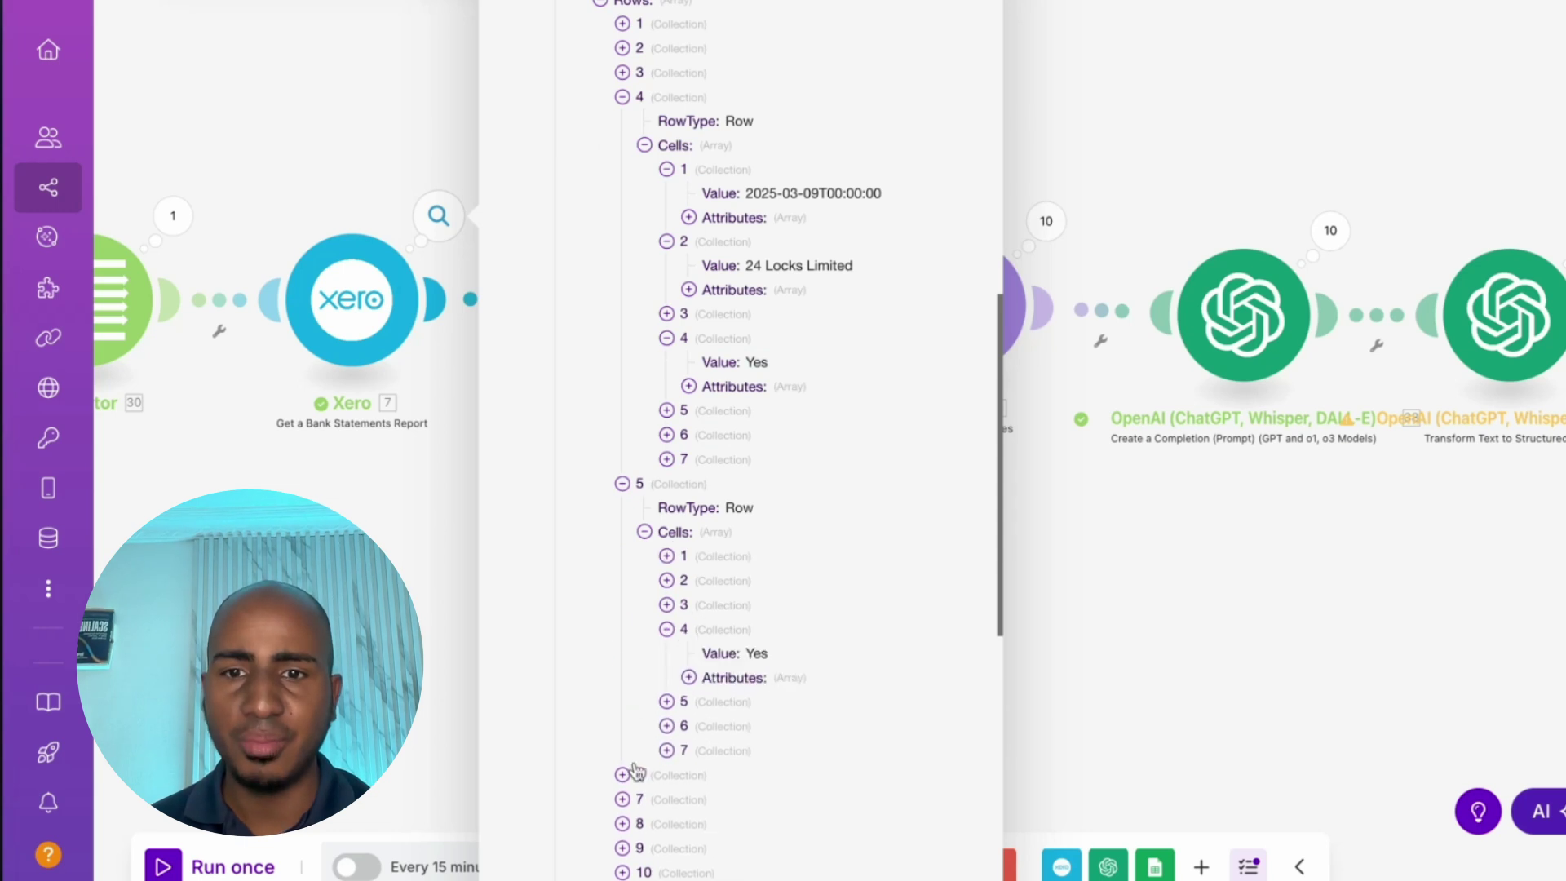
pyautogui.scroll(-2, 672, 671)
pyautogui.click(656, 646)
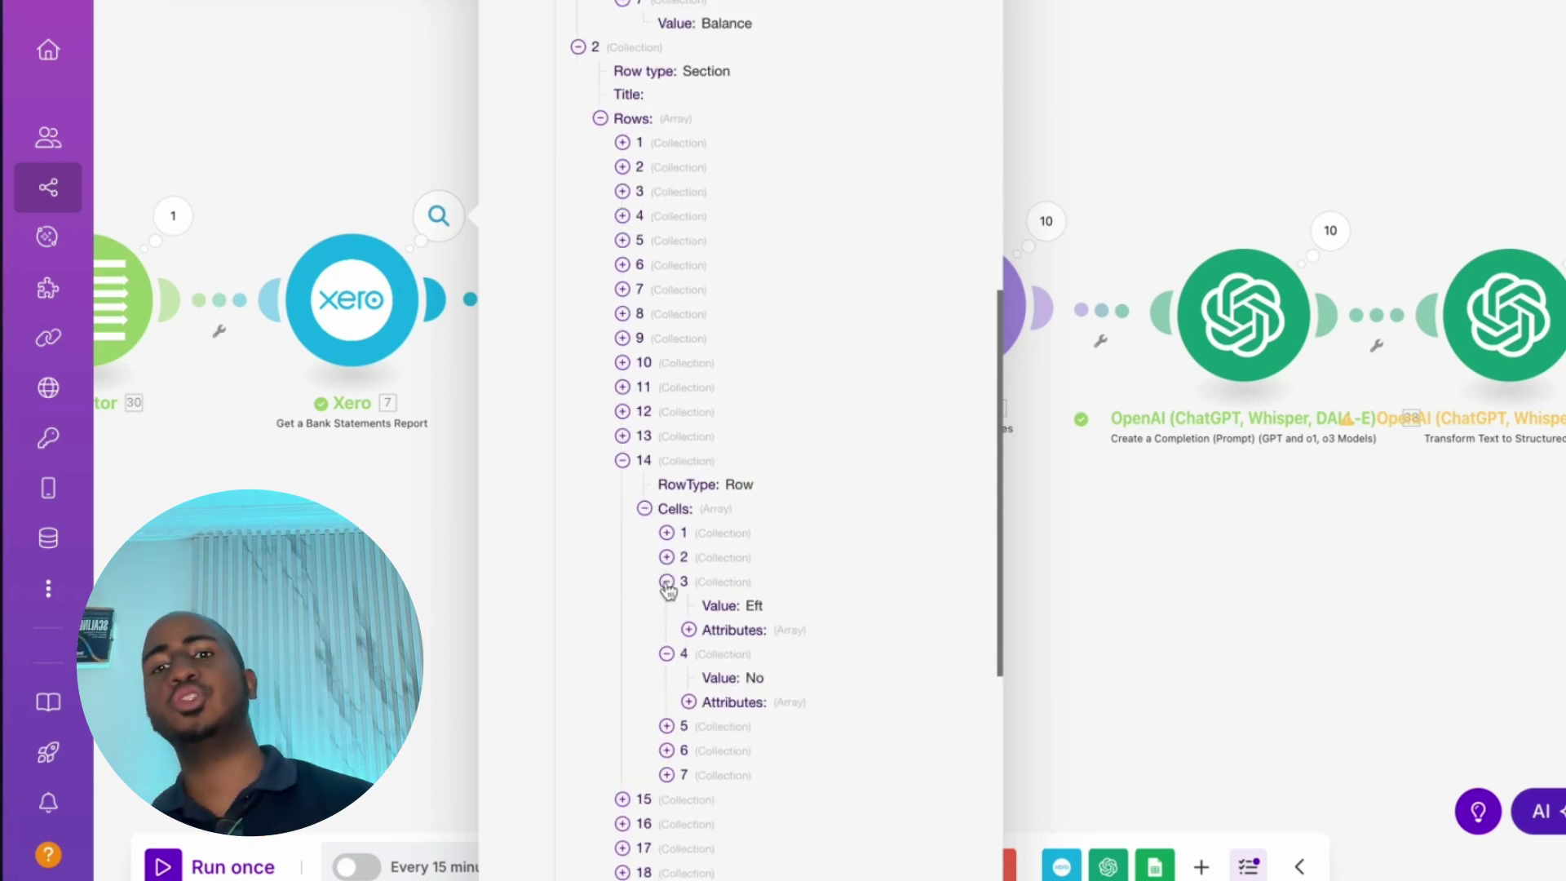
# Expand row 14's reference and description cells, highlight the description value, and close the report output
pyautogui.click(666, 582)
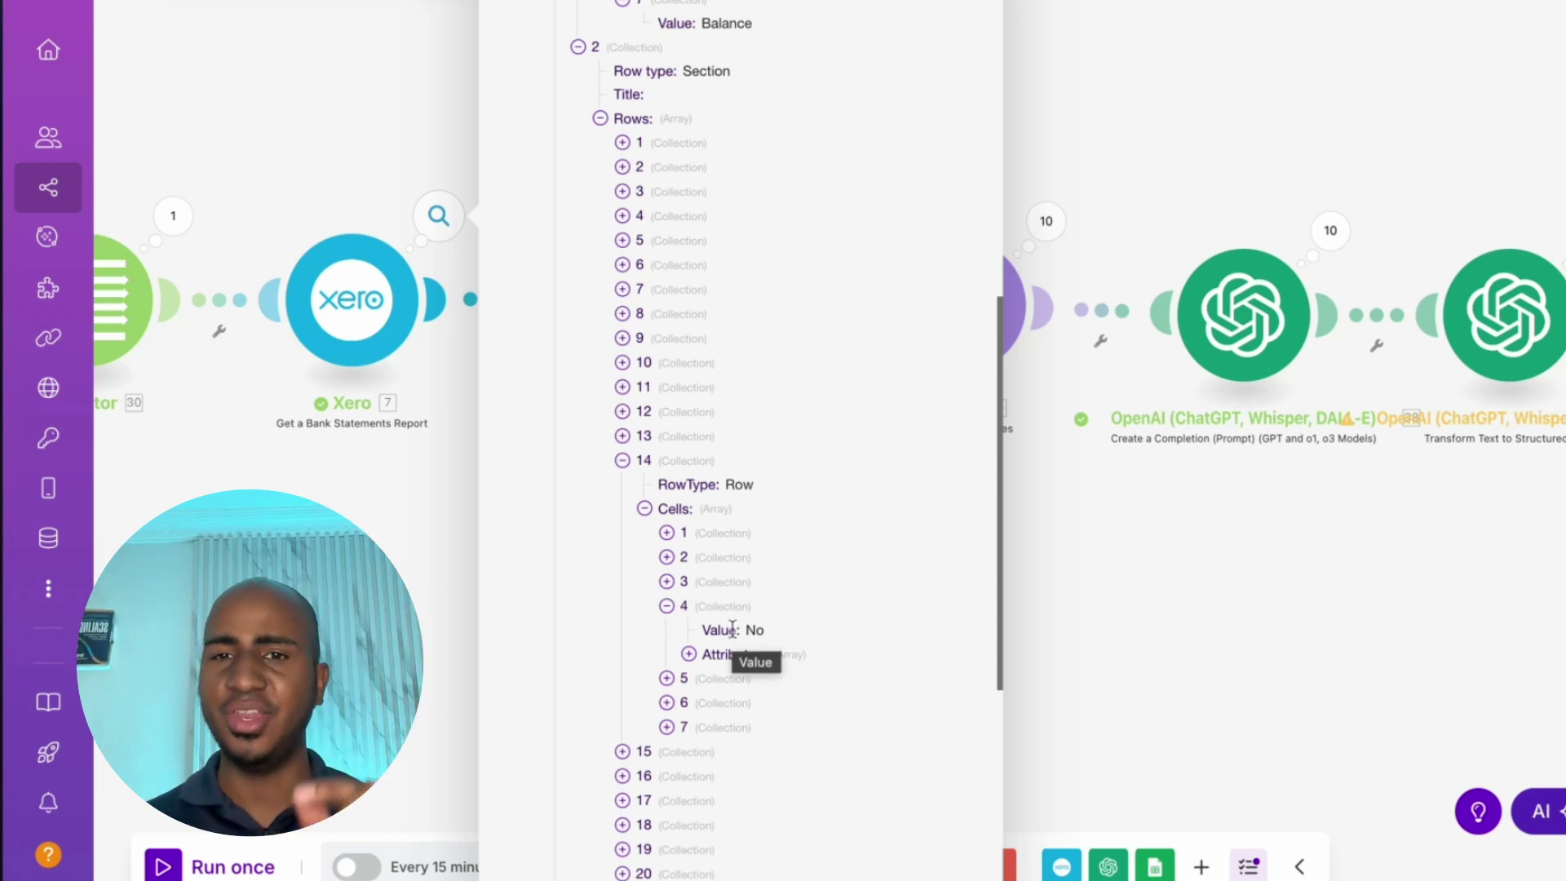
pyautogui.click(667, 582)
pyautogui.click(666, 556)
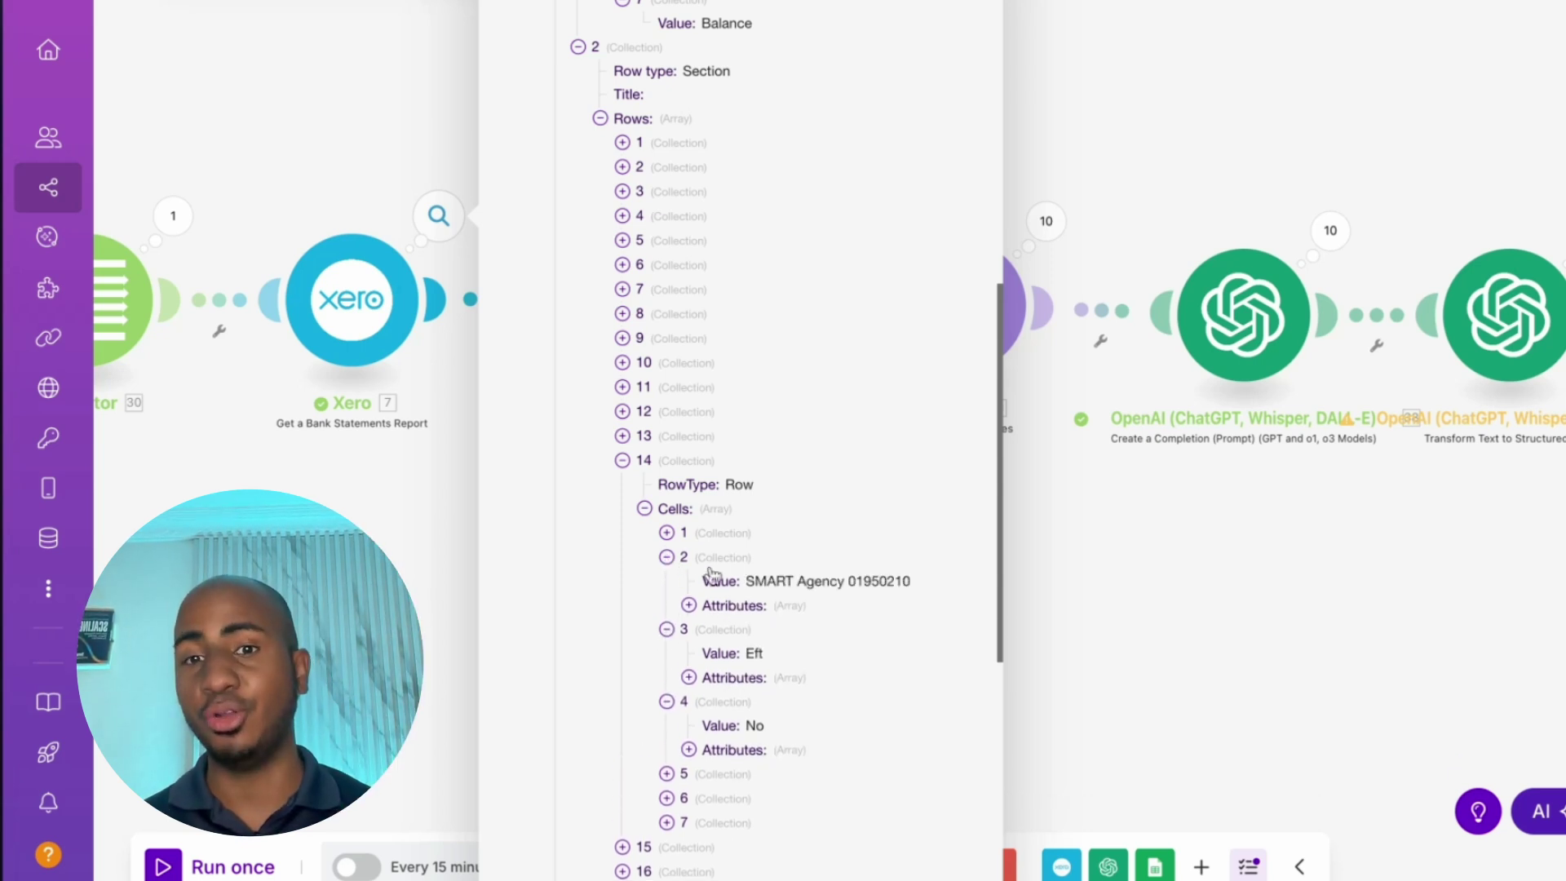
pyautogui.moveTo(746, 580); pyautogui.dragTo(912, 582)
pyautogui.click(933, 605)
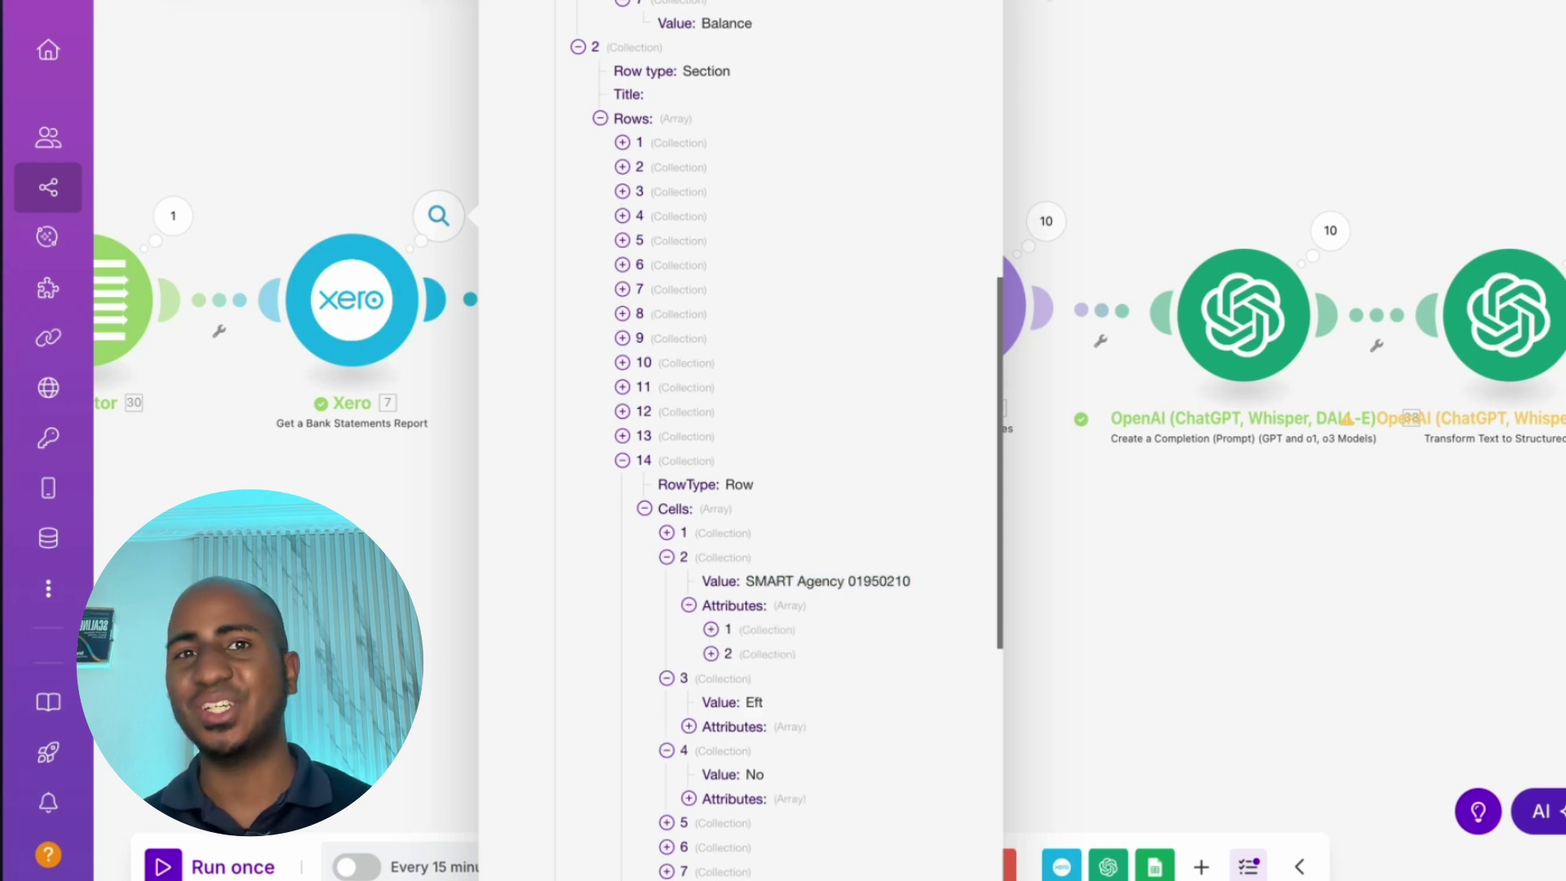
pyautogui.click(807, 216)
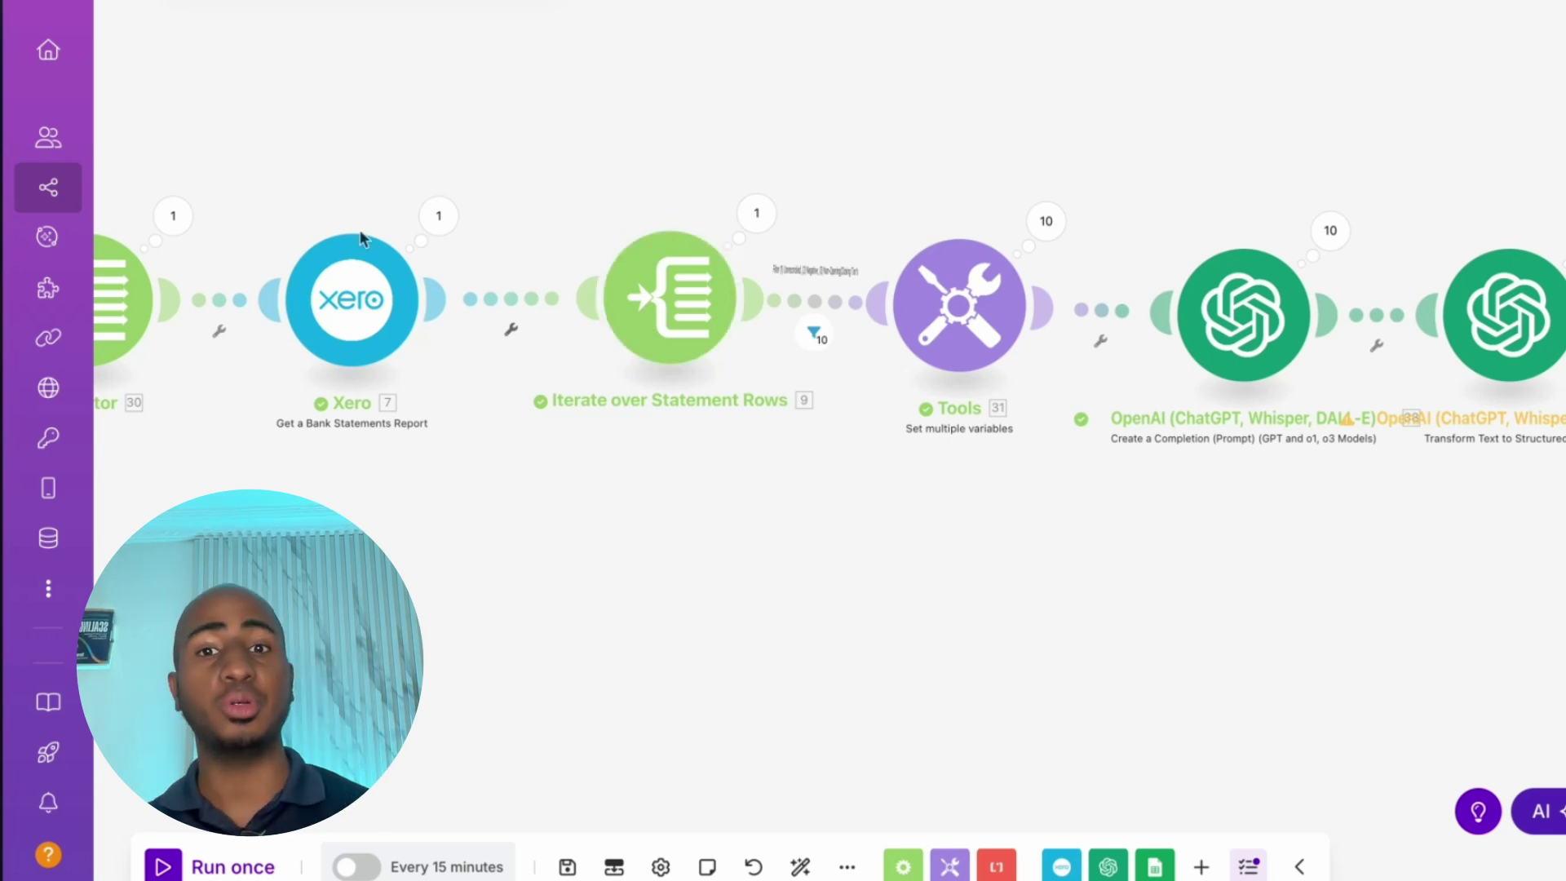
# Open the filter results after Iterate over Statement Rows and highlight the Opening Balance and "not equal to Yes" conditions
pyautogui.click(817, 346)
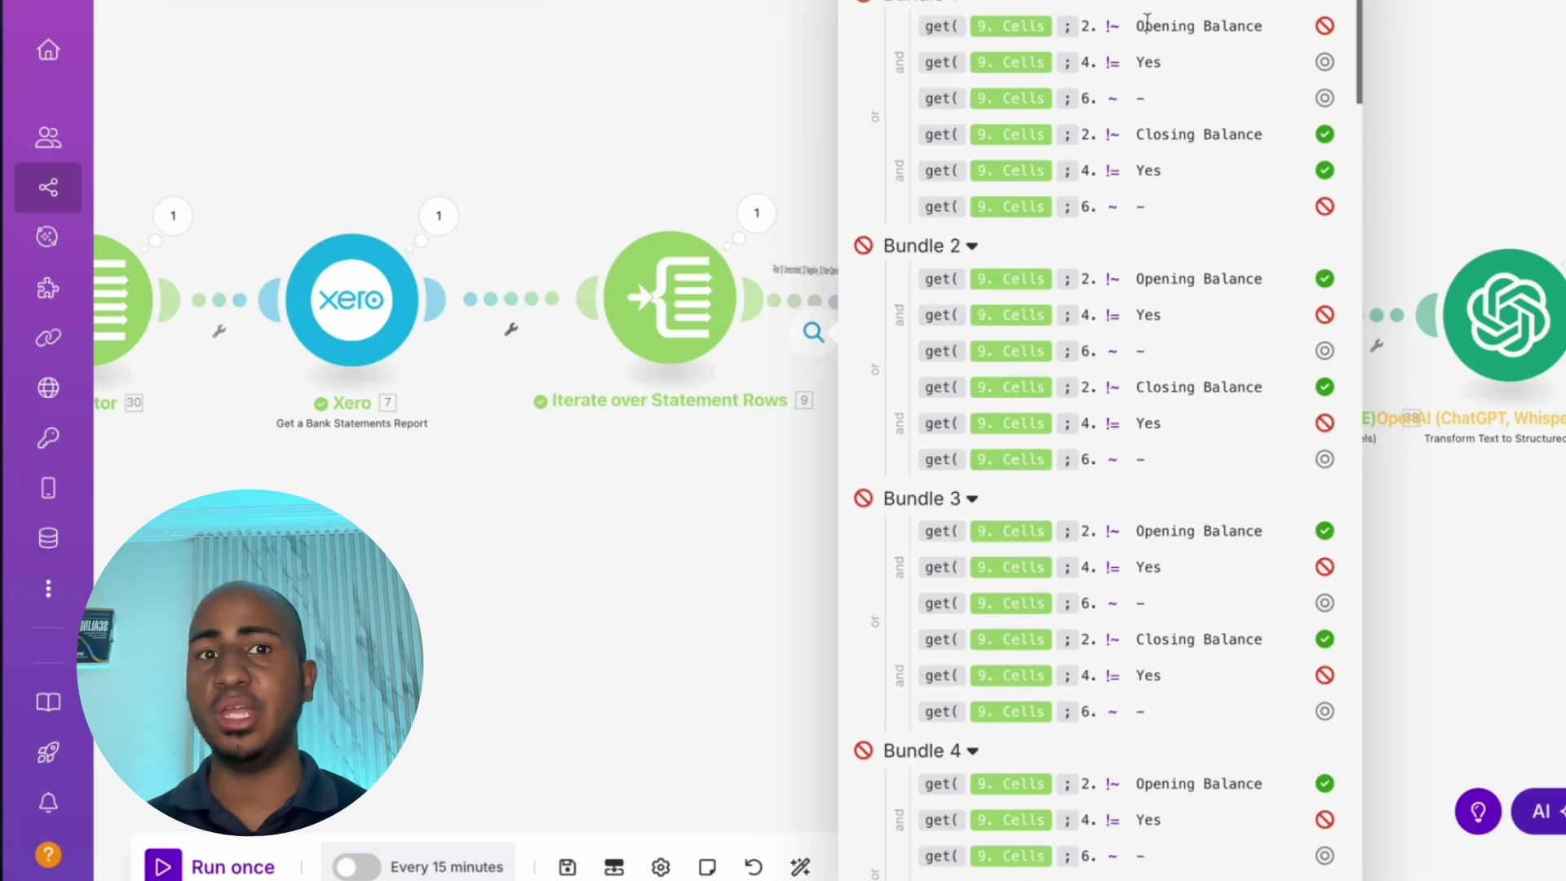
pyautogui.moveTo(1134, 25); pyautogui.dragTo(1271, 33)
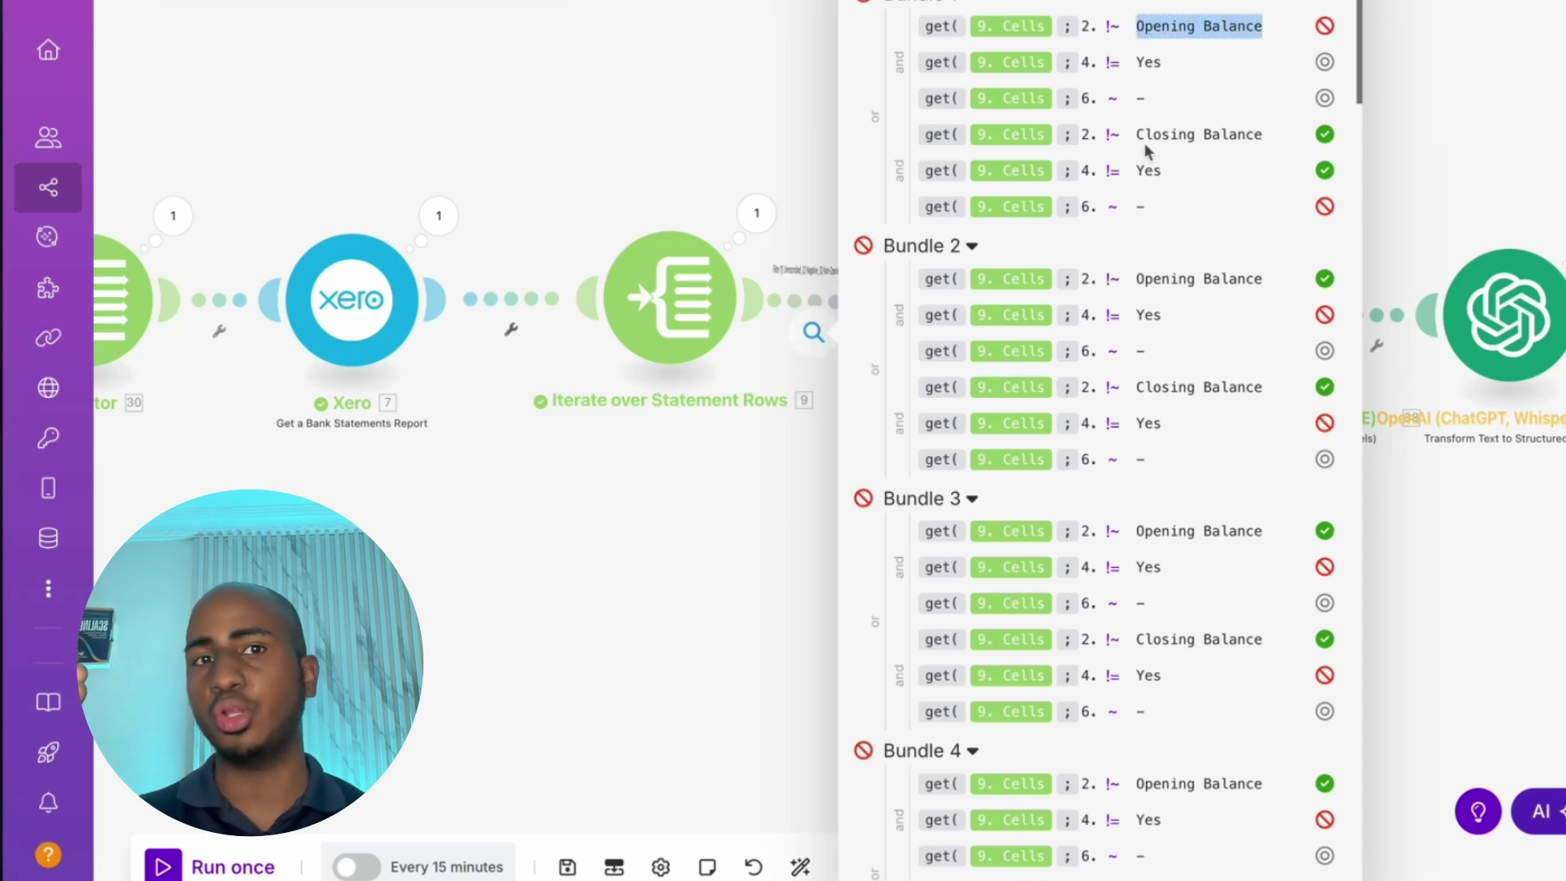
pyautogui.doubleClick(1141, 63)
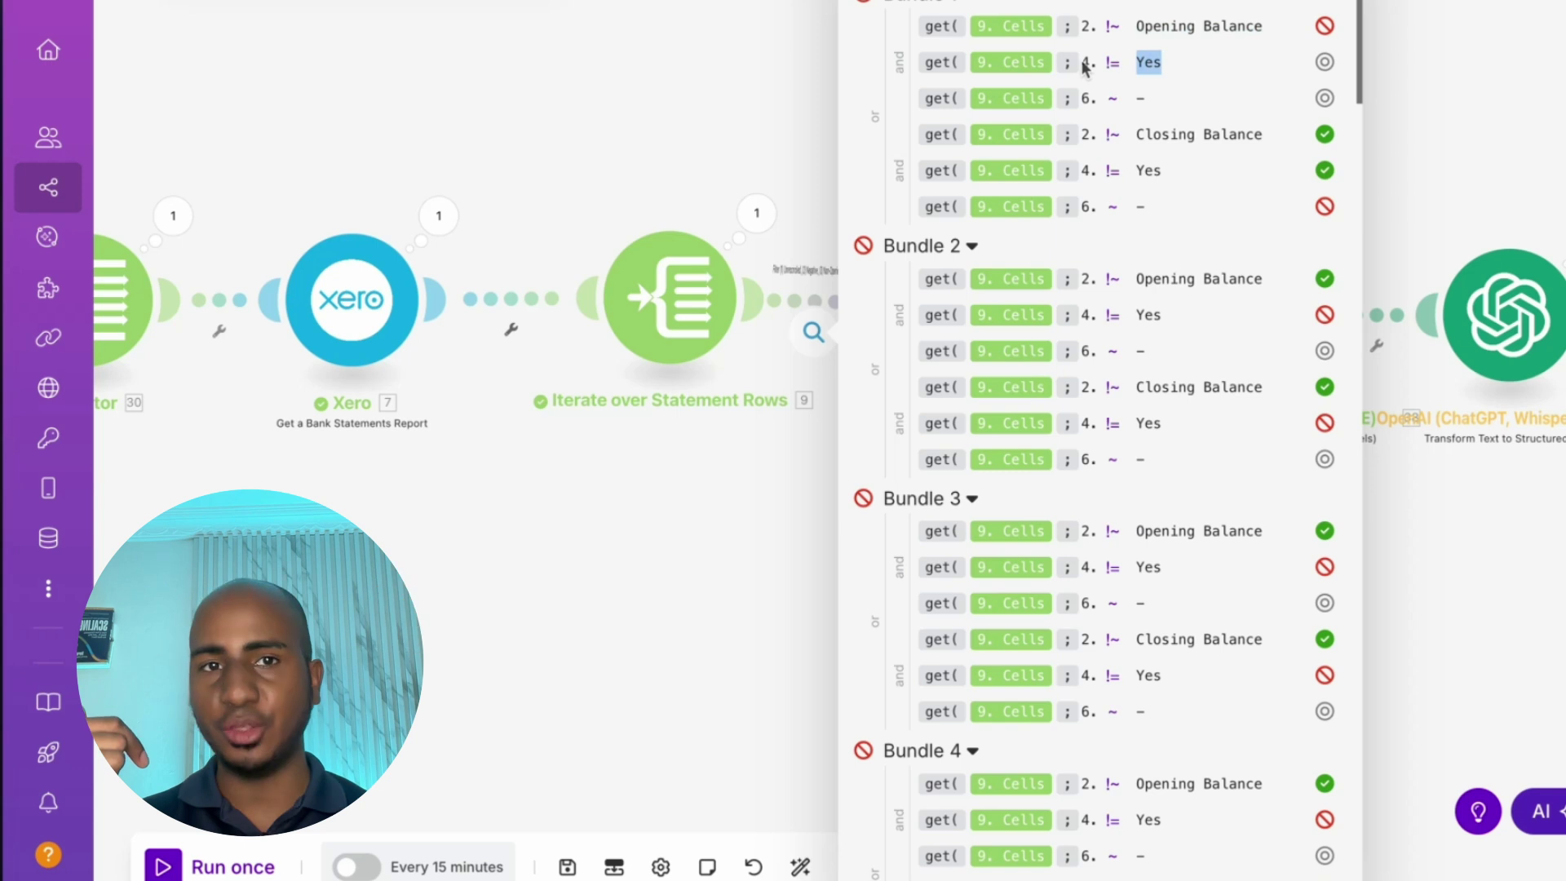
pyautogui.click(623, 124)
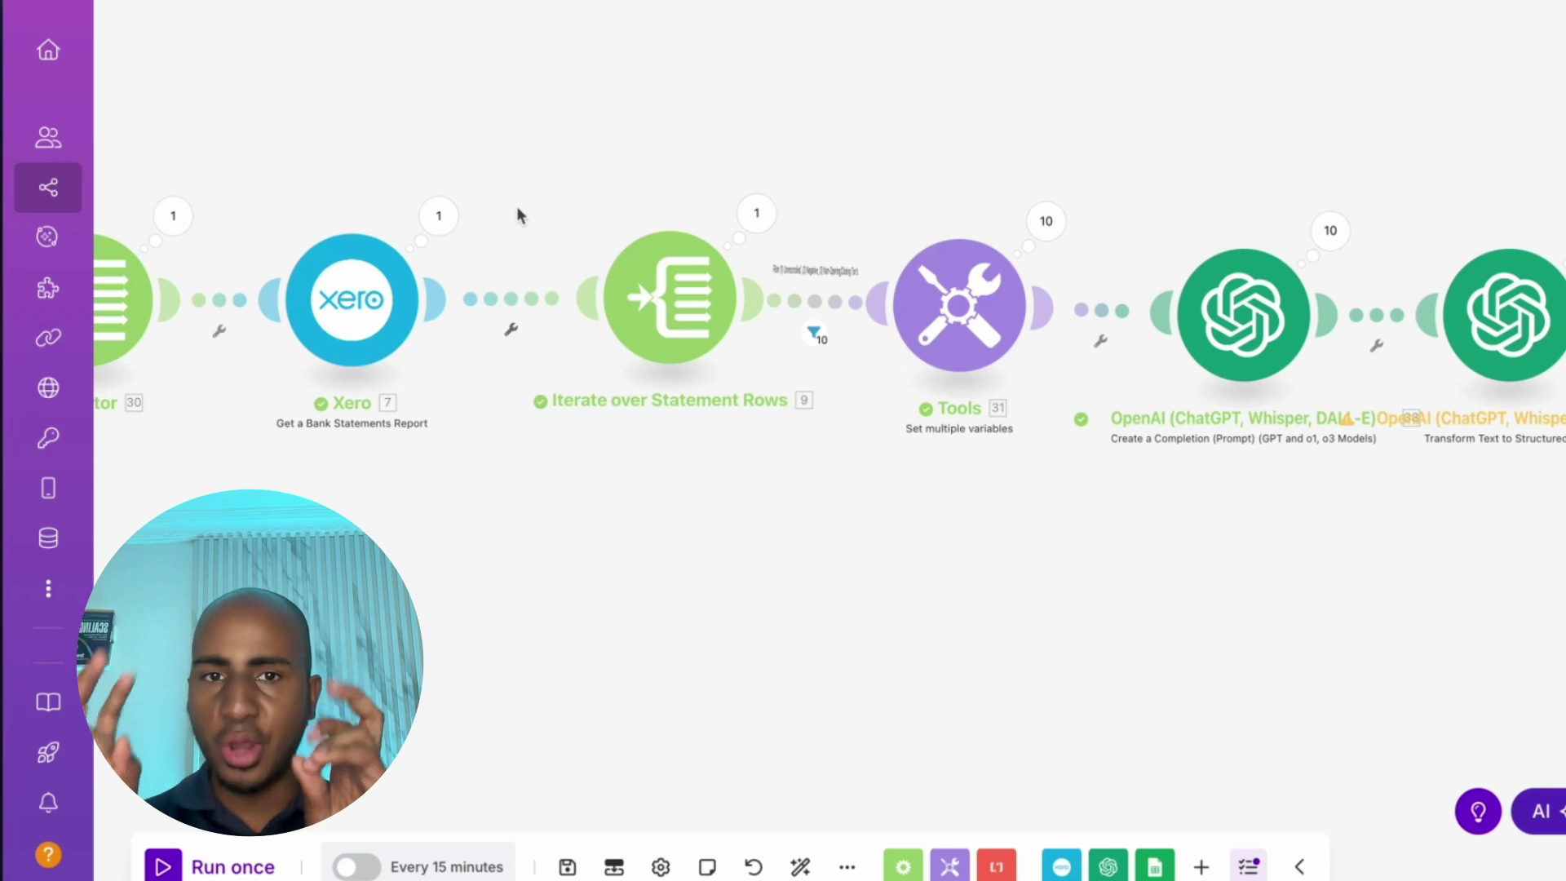
# Open the Set multiple variables output, expand Operation 1, and highlight its output fields and the Reconciled value
pyautogui.click(1044, 222)
pyautogui.click(1239, 74)
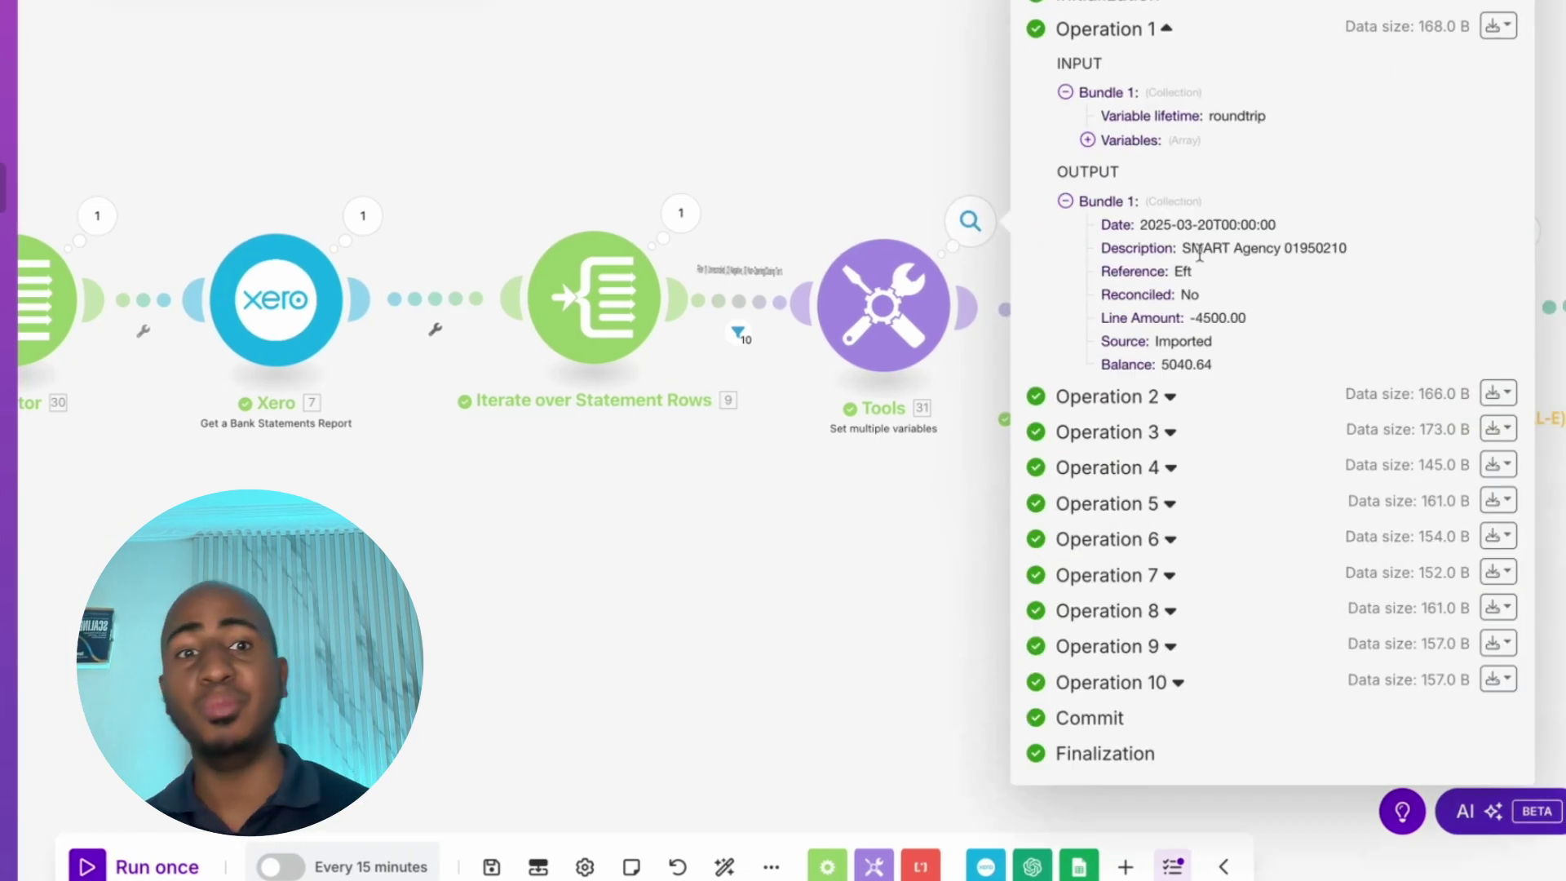
pyautogui.moveTo(1101, 221); pyautogui.dragTo(1251, 357)
pyautogui.click(1251, 356)
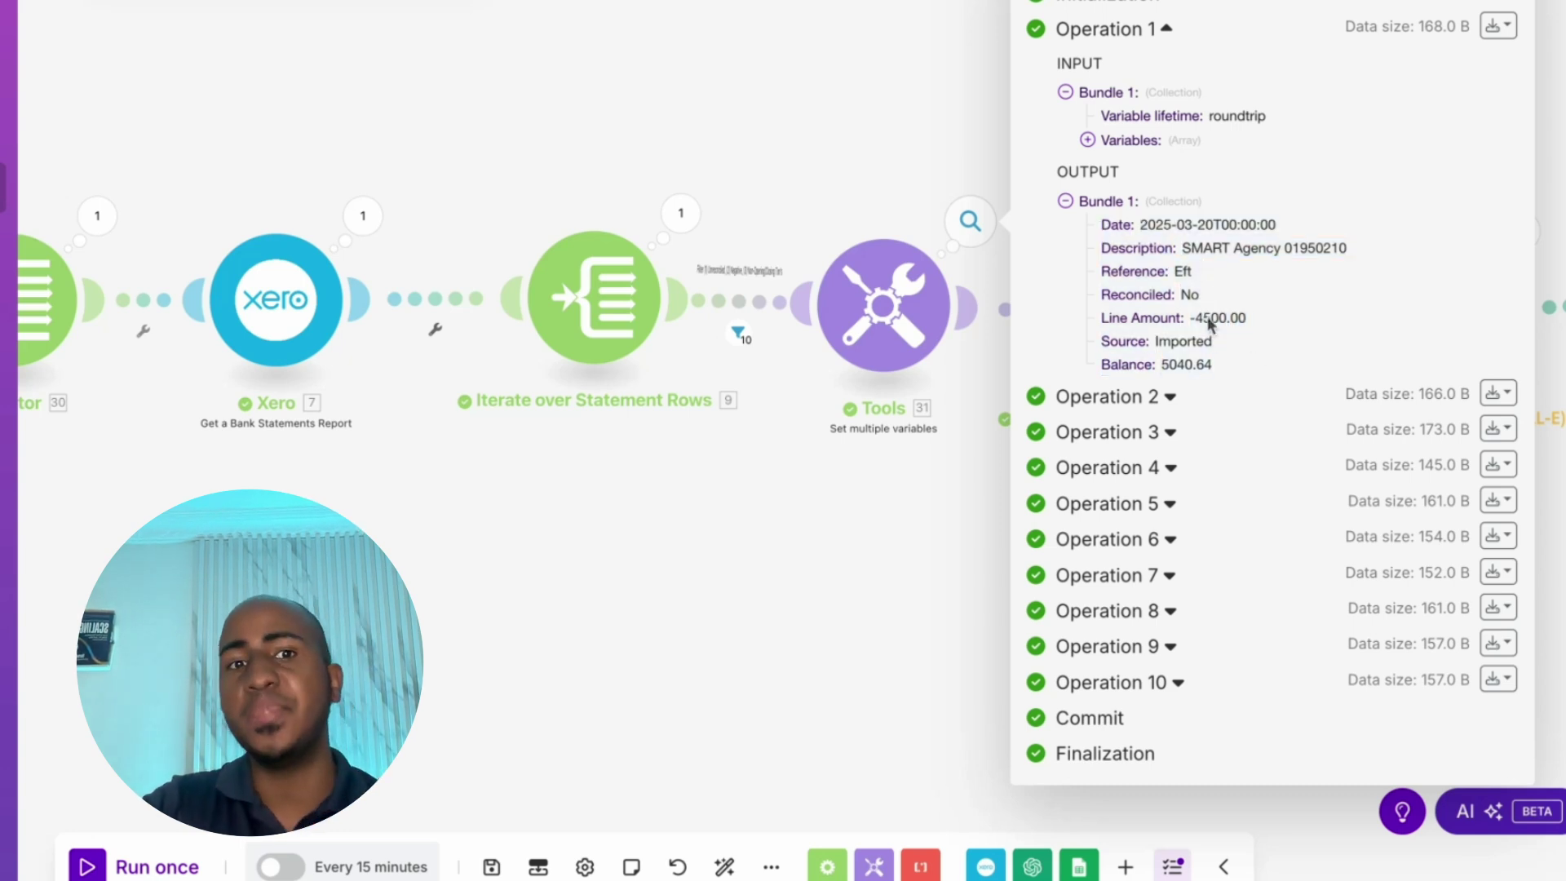
pyautogui.tripleClick(1138, 293)
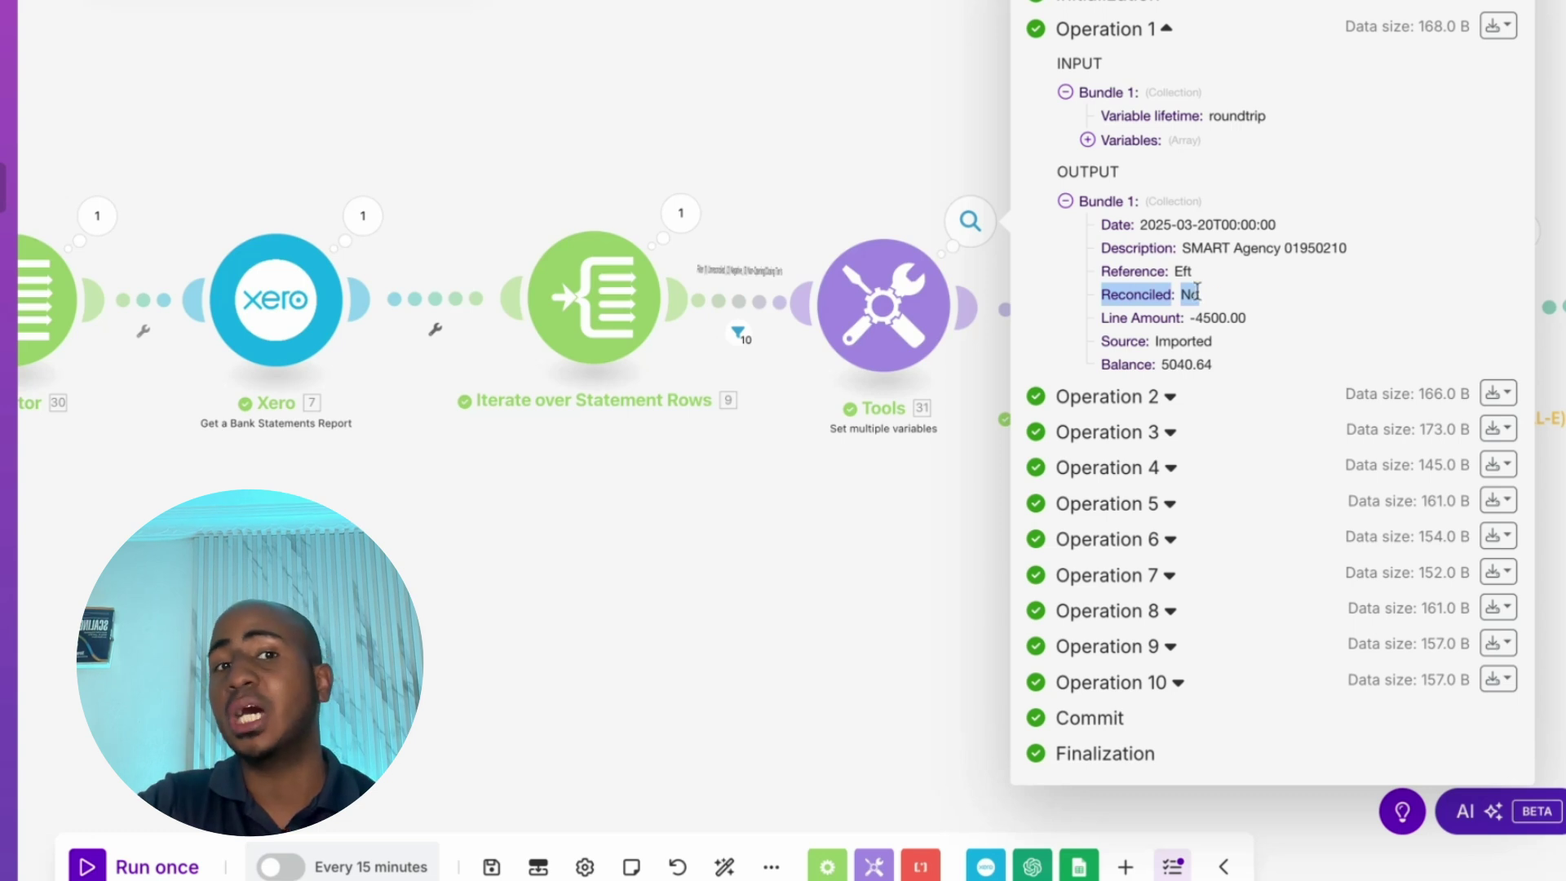
pyautogui.click(816, 530)
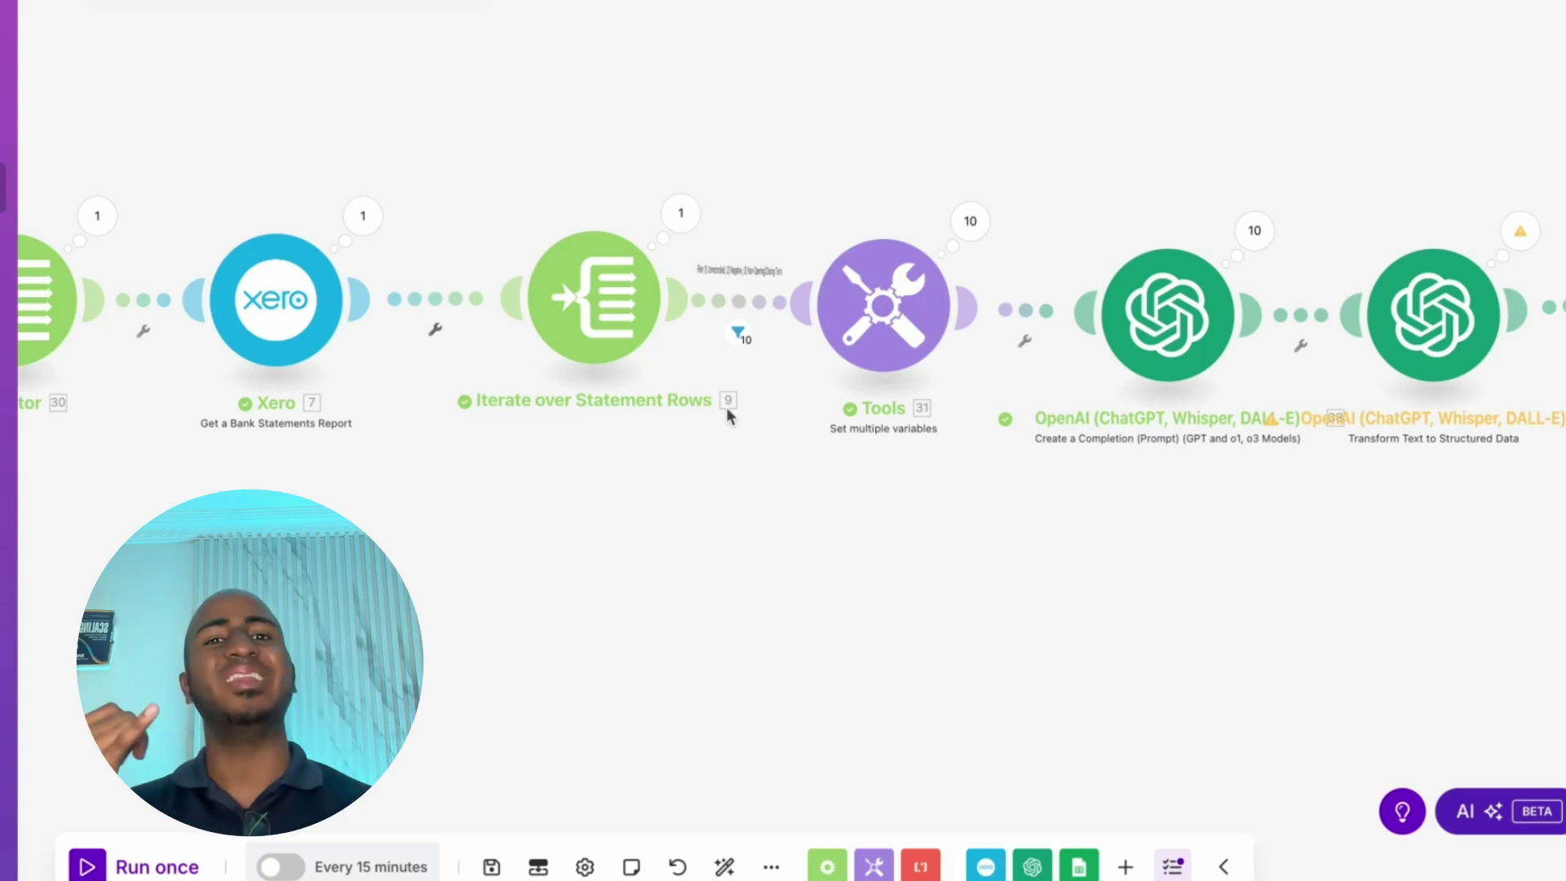
pyautogui.click(970, 221)
pyautogui.click(1170, 215)
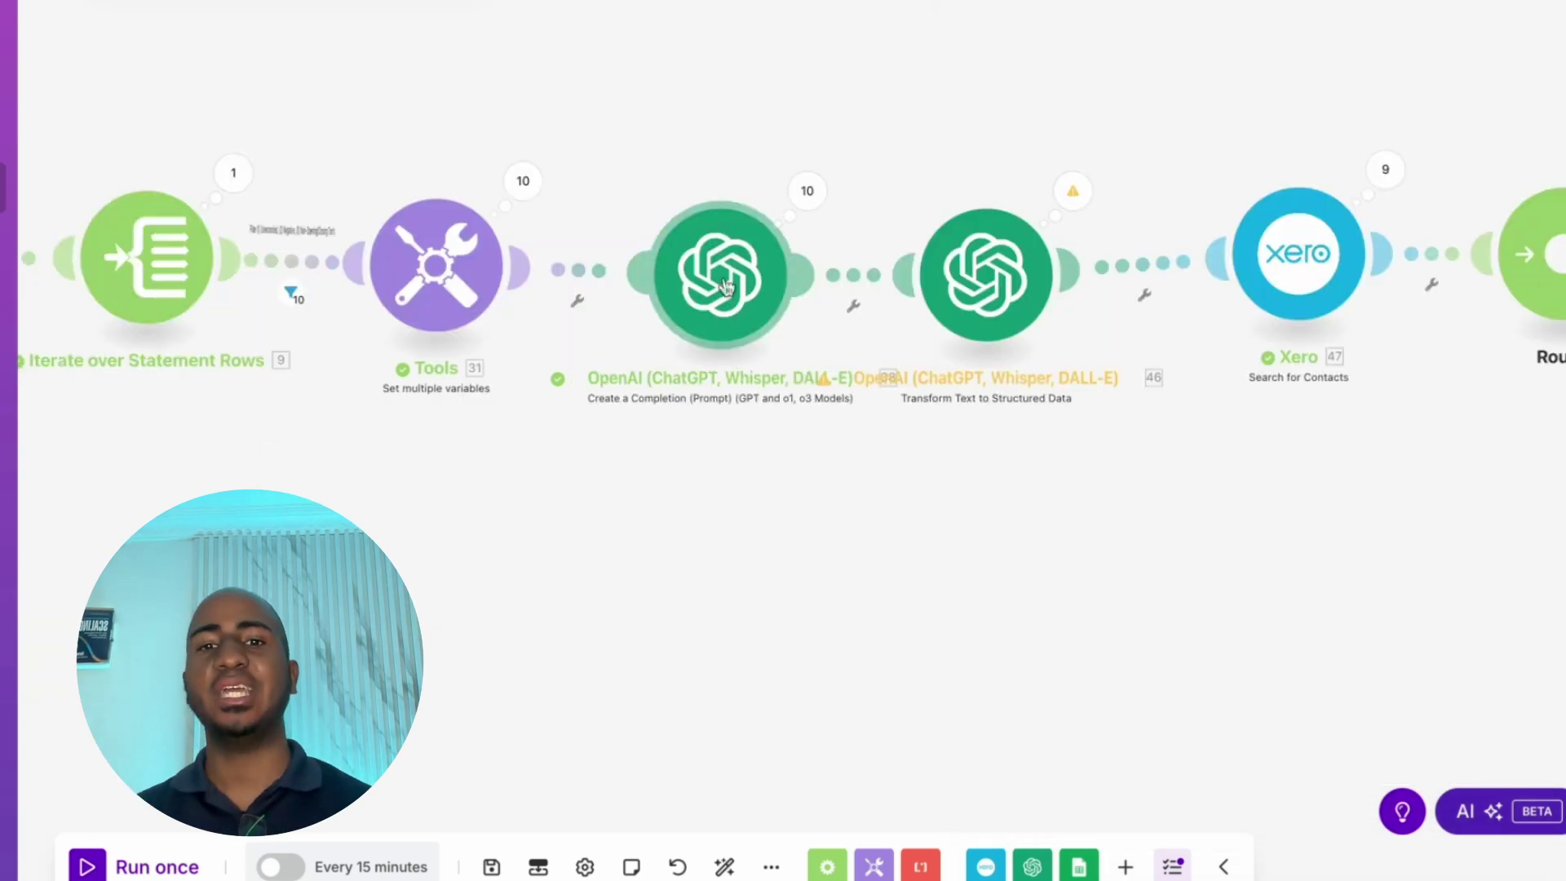
# Open the OpenAI Create a Completion settings and review the model and the bookkeeper prompt's requested elements
pyautogui.click(728, 292)
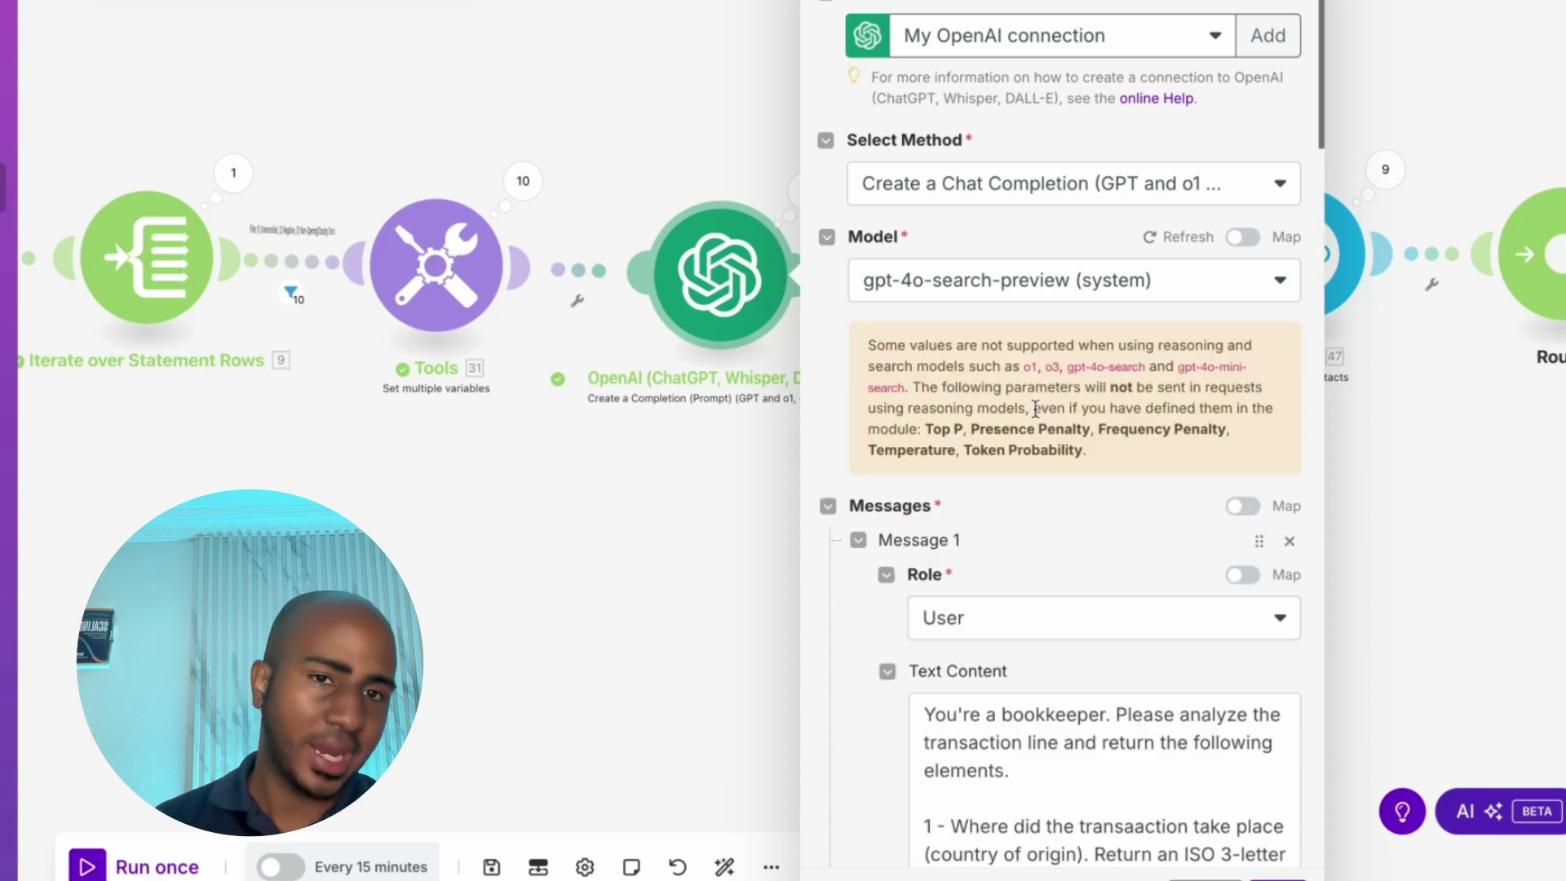
pyautogui.scroll(-5, 1103, 336)
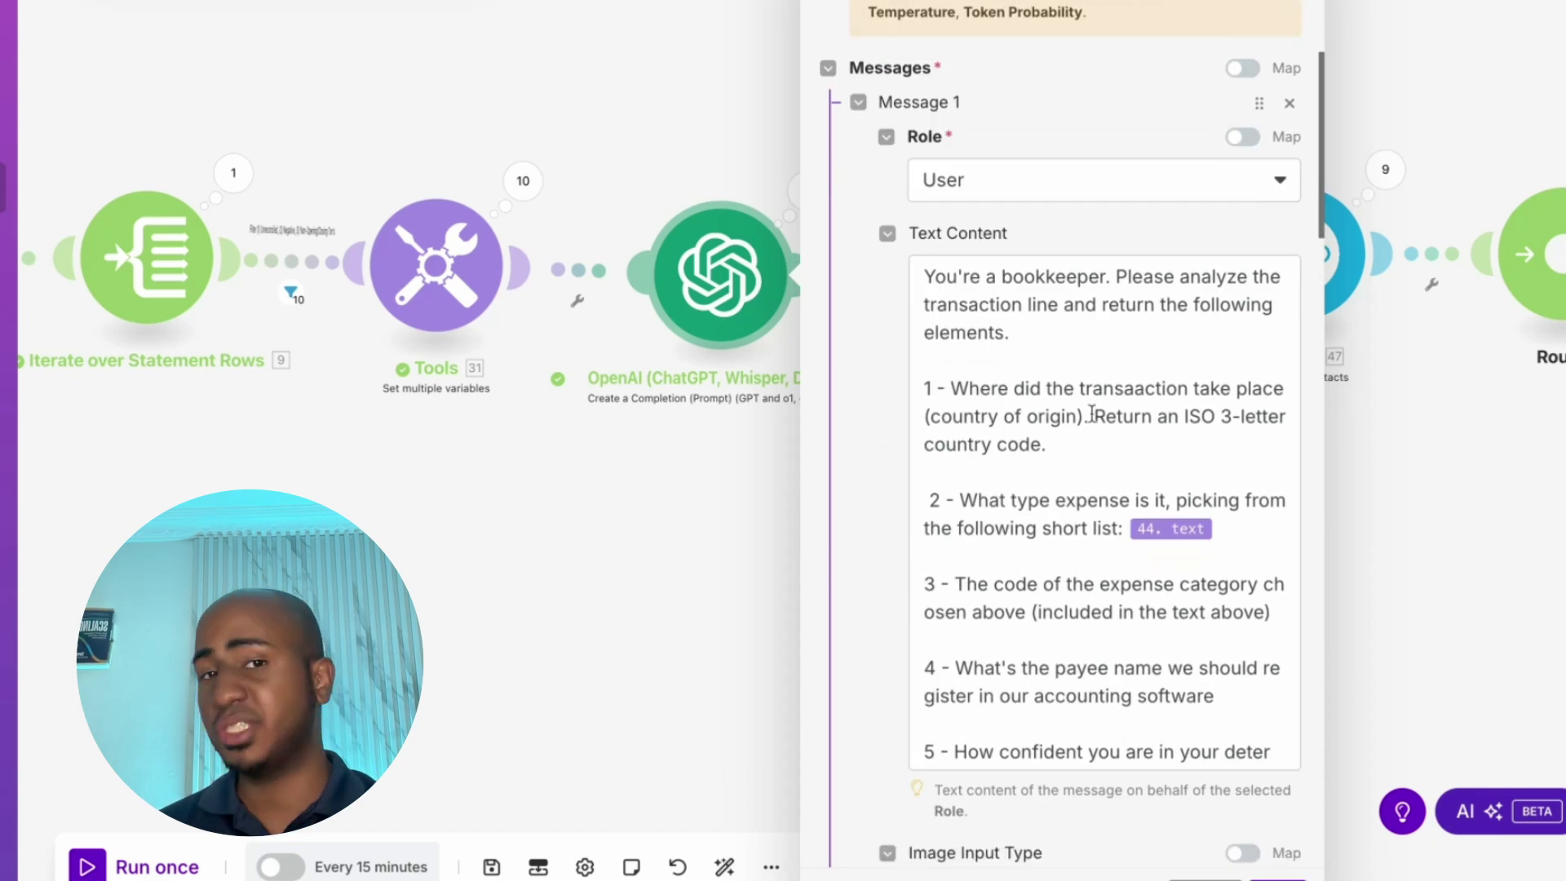
pyautogui.scroll(-3, 1091, 413)
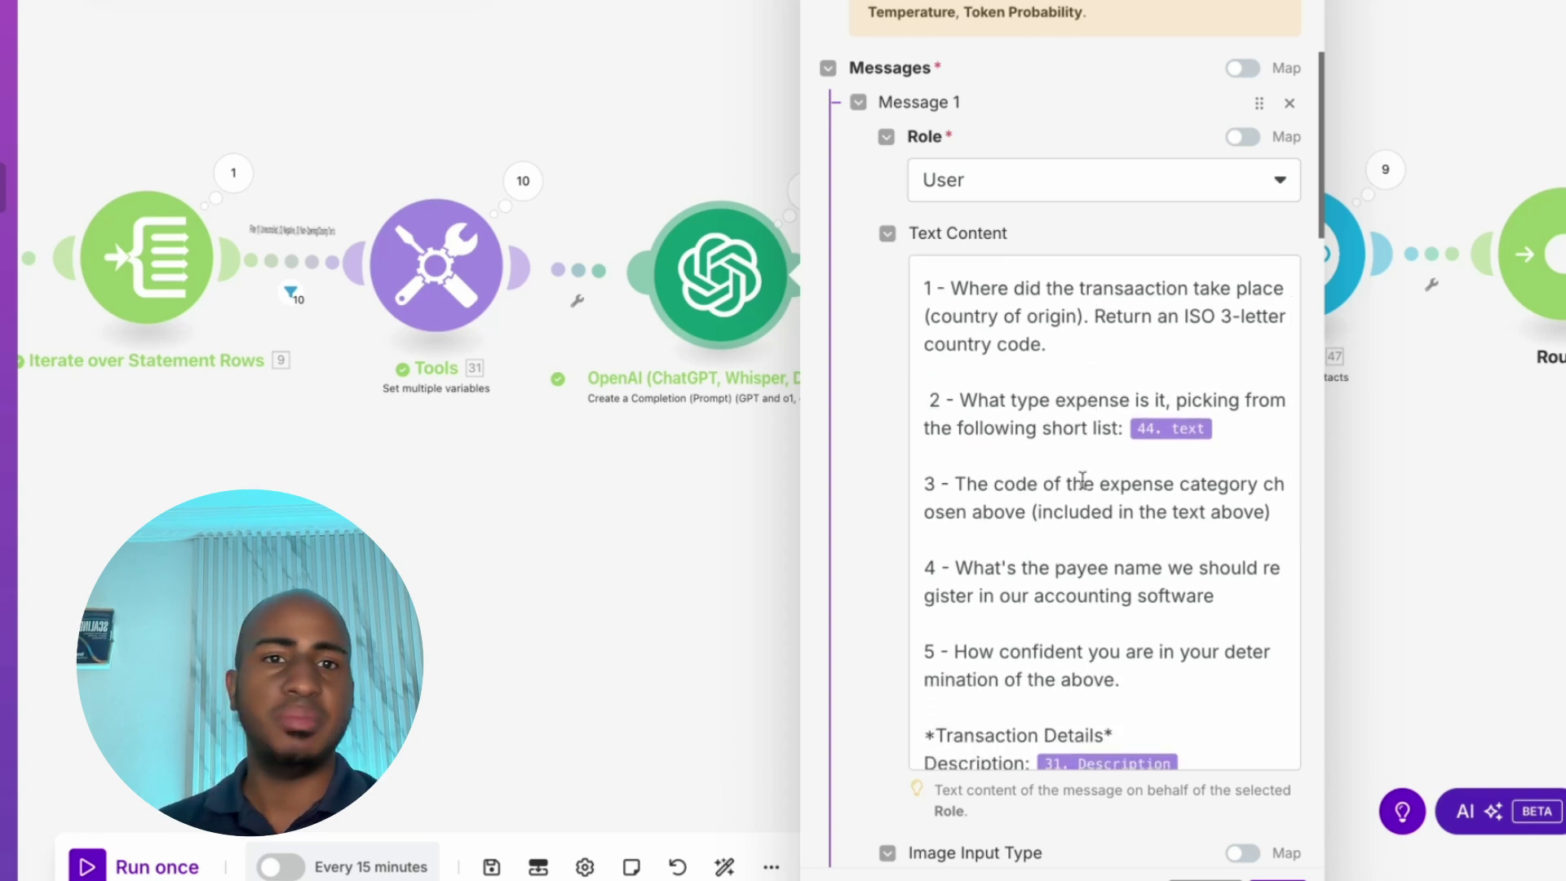
pyautogui.scroll(-1, 1084, 468)
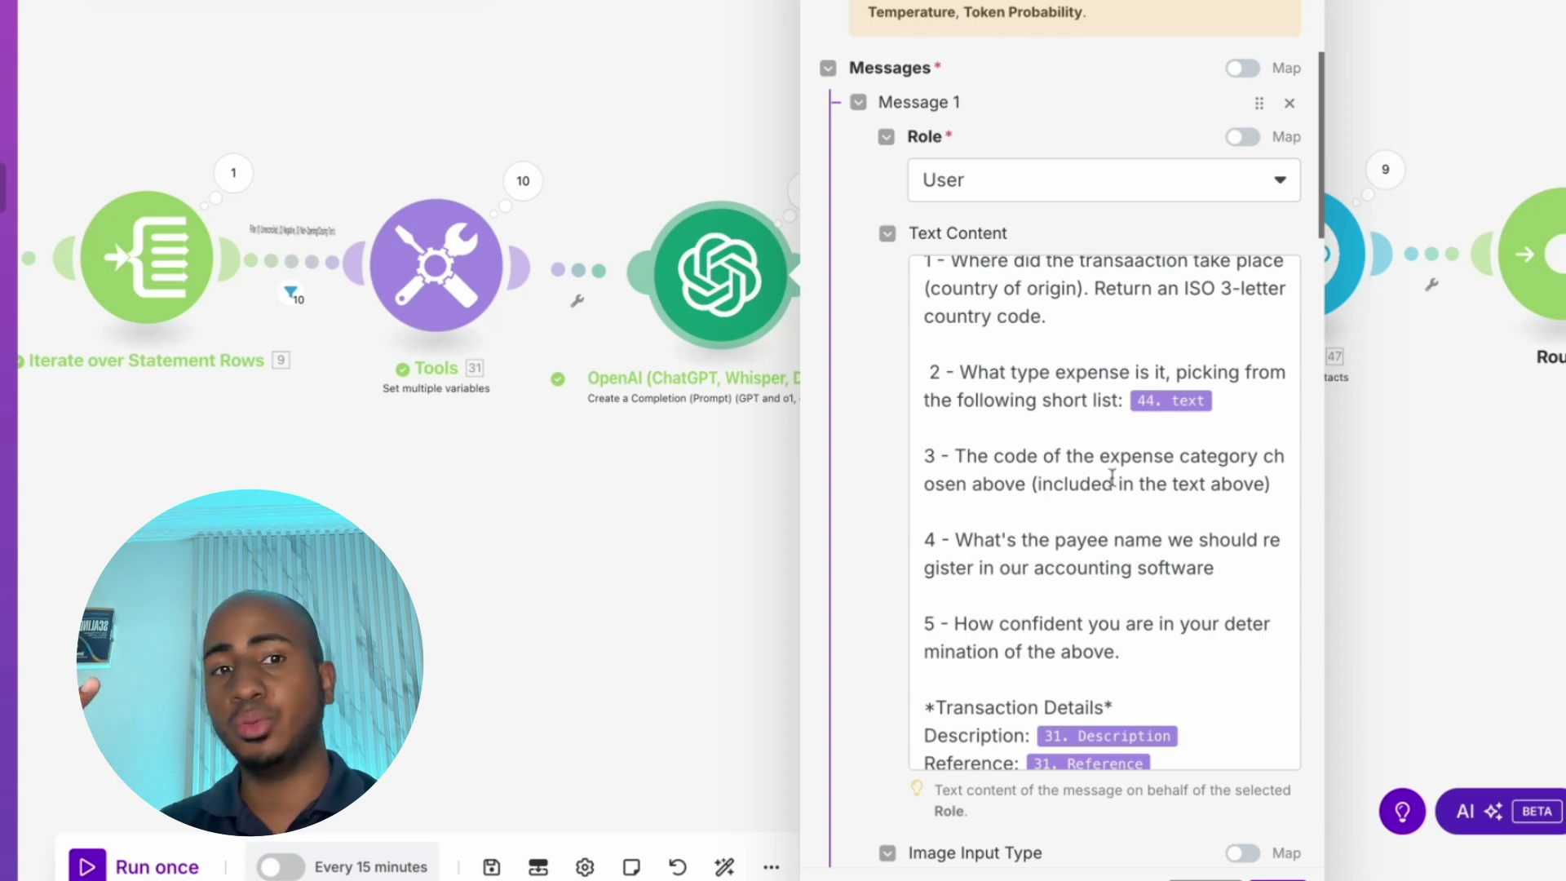
# Read through the prompt to the transaction details, highlight the confidence question in item 5, and close the settings
pyautogui.click(1214, 484)
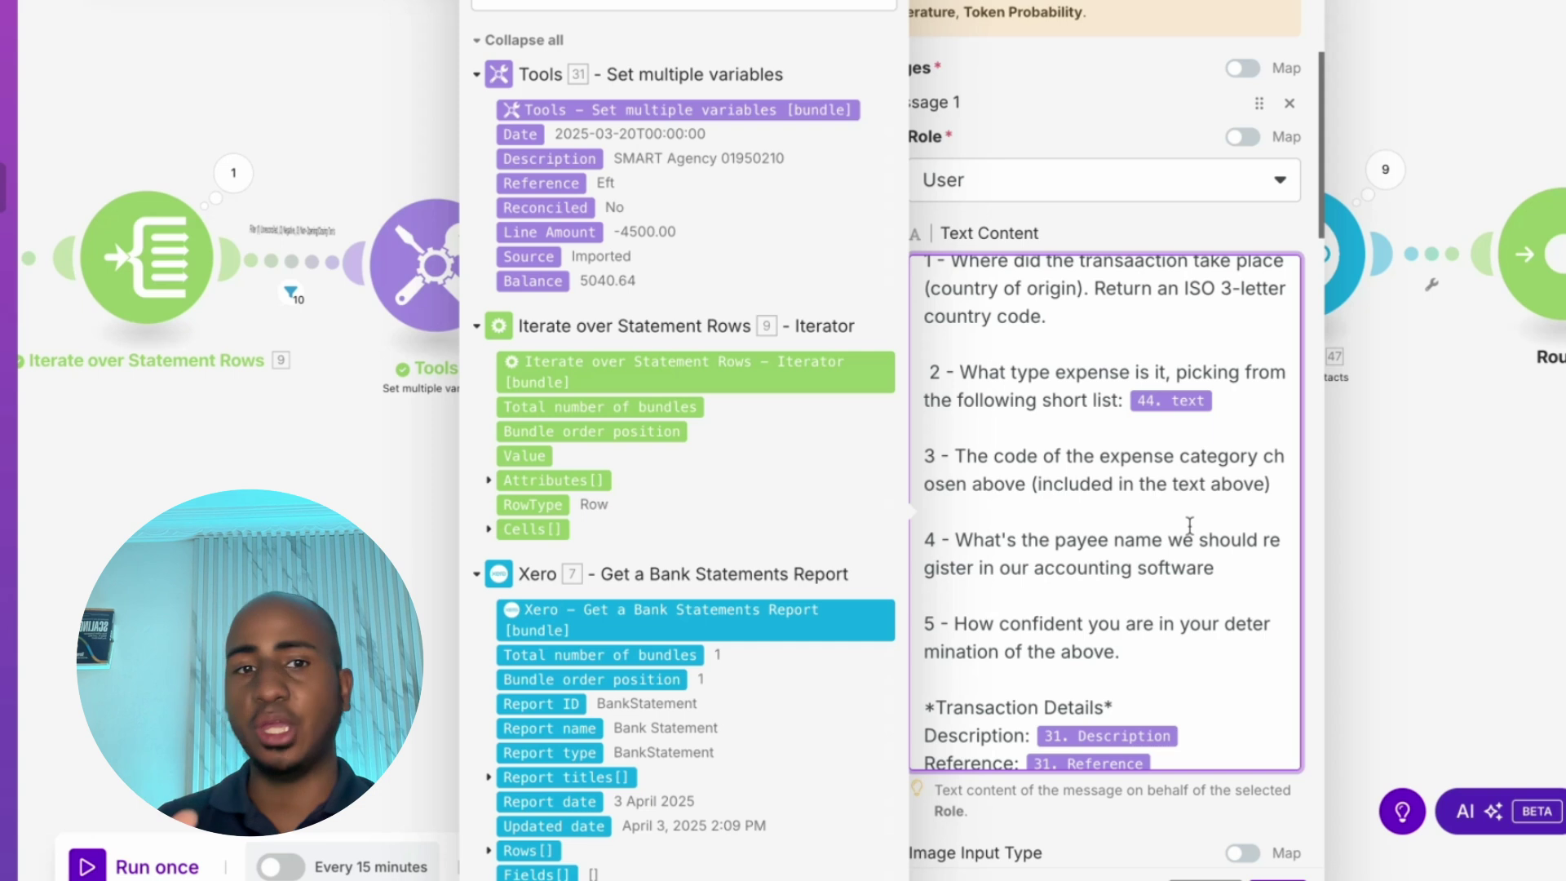
pyautogui.click(1111, 510)
pyautogui.scroll(-1, 1088, 441)
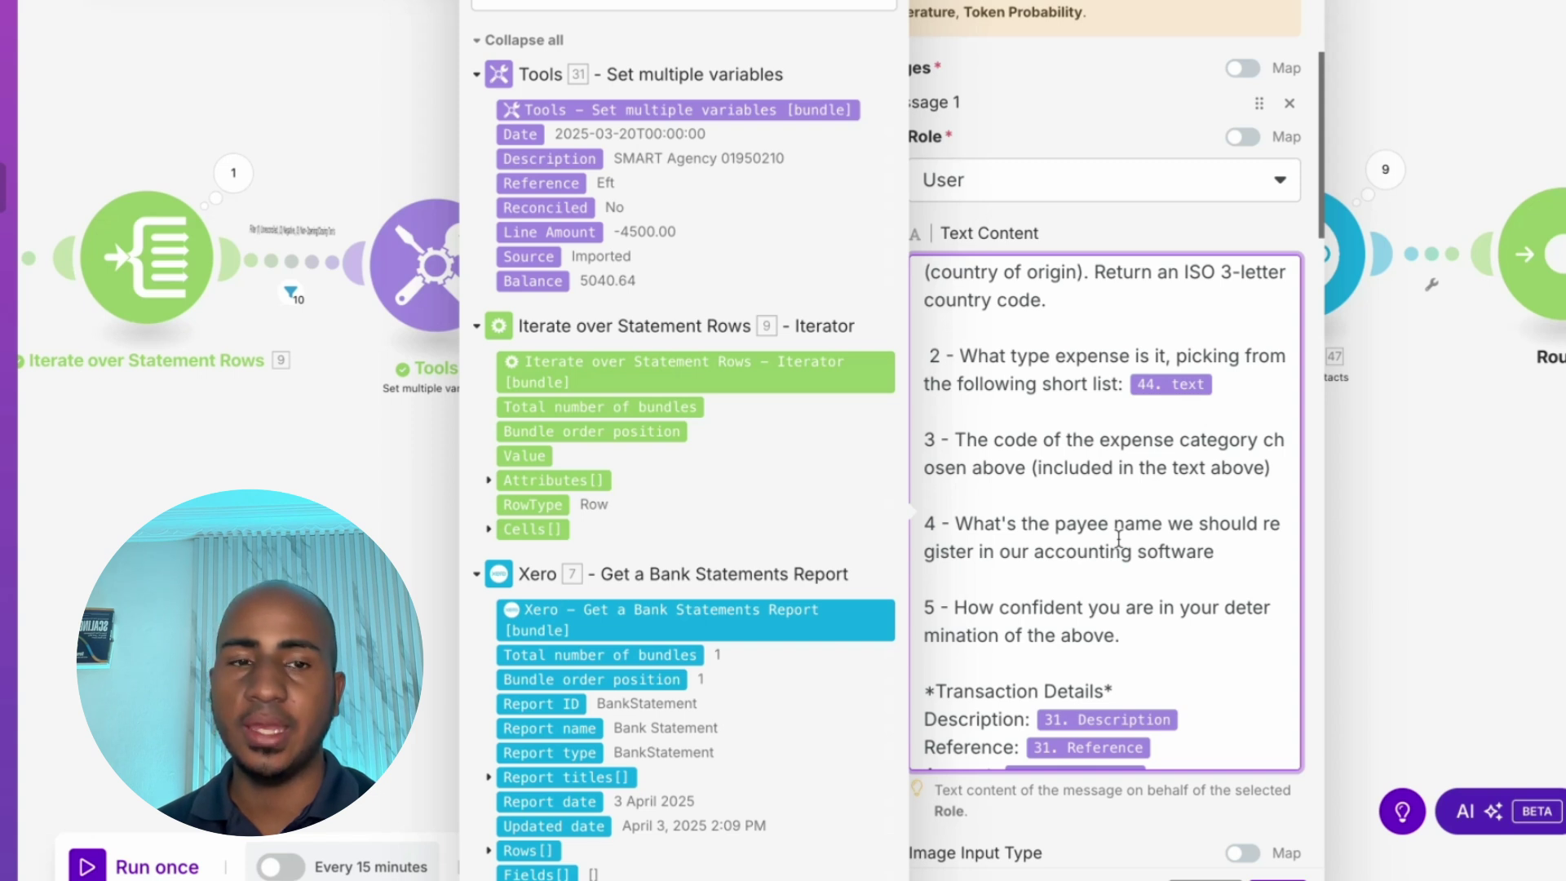
pyautogui.scroll(-1, 1118, 538)
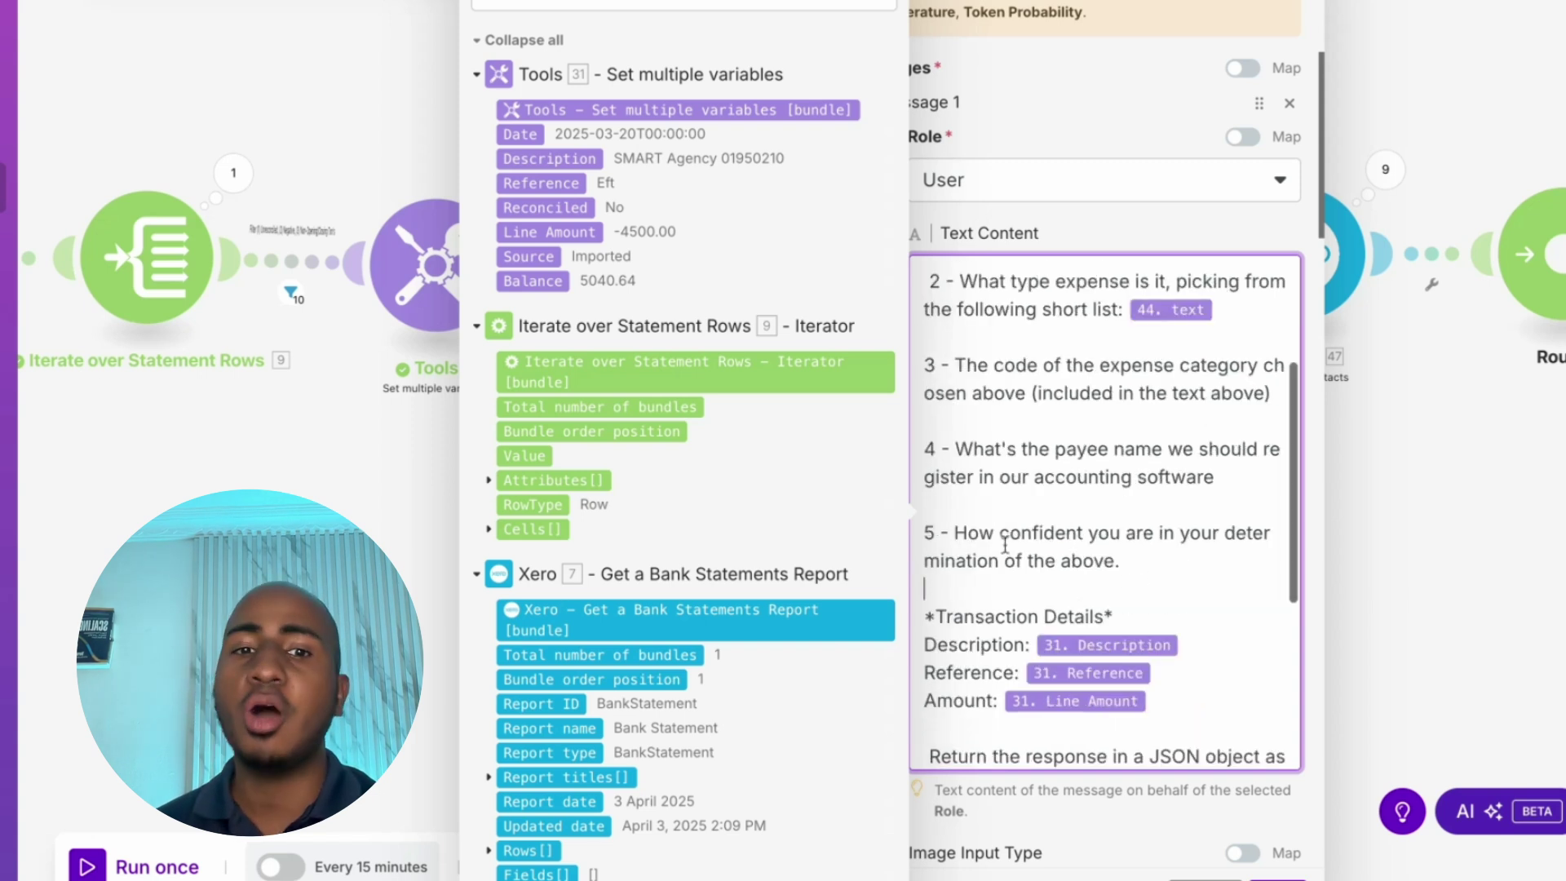
pyautogui.moveTo(1124, 561); pyautogui.dragTo(913, 532)
pyautogui.click(1054, 563)
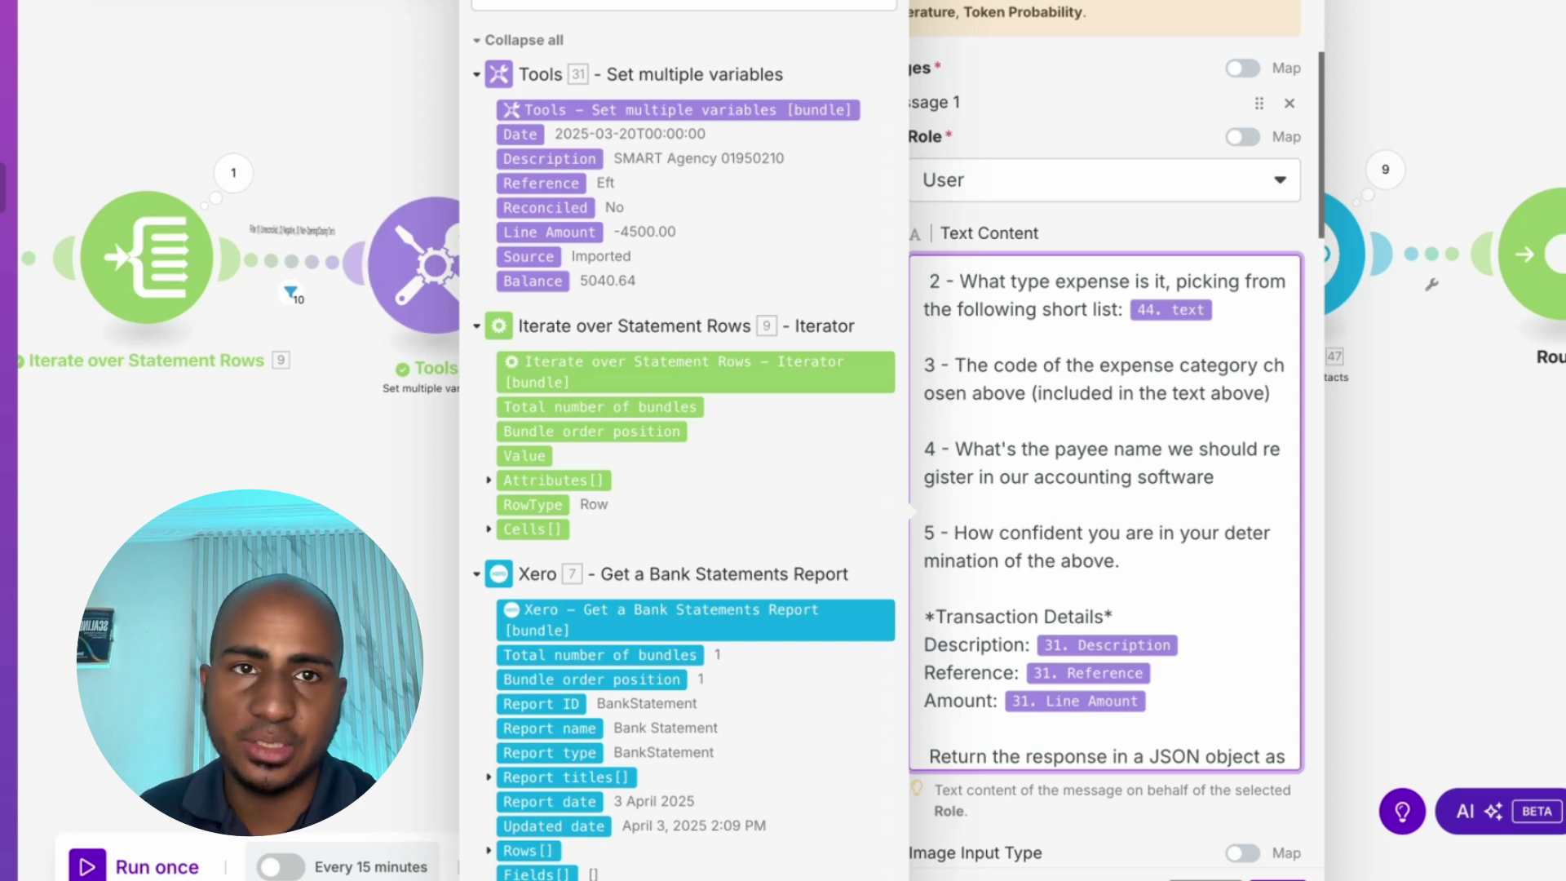
pyautogui.click(904, 406)
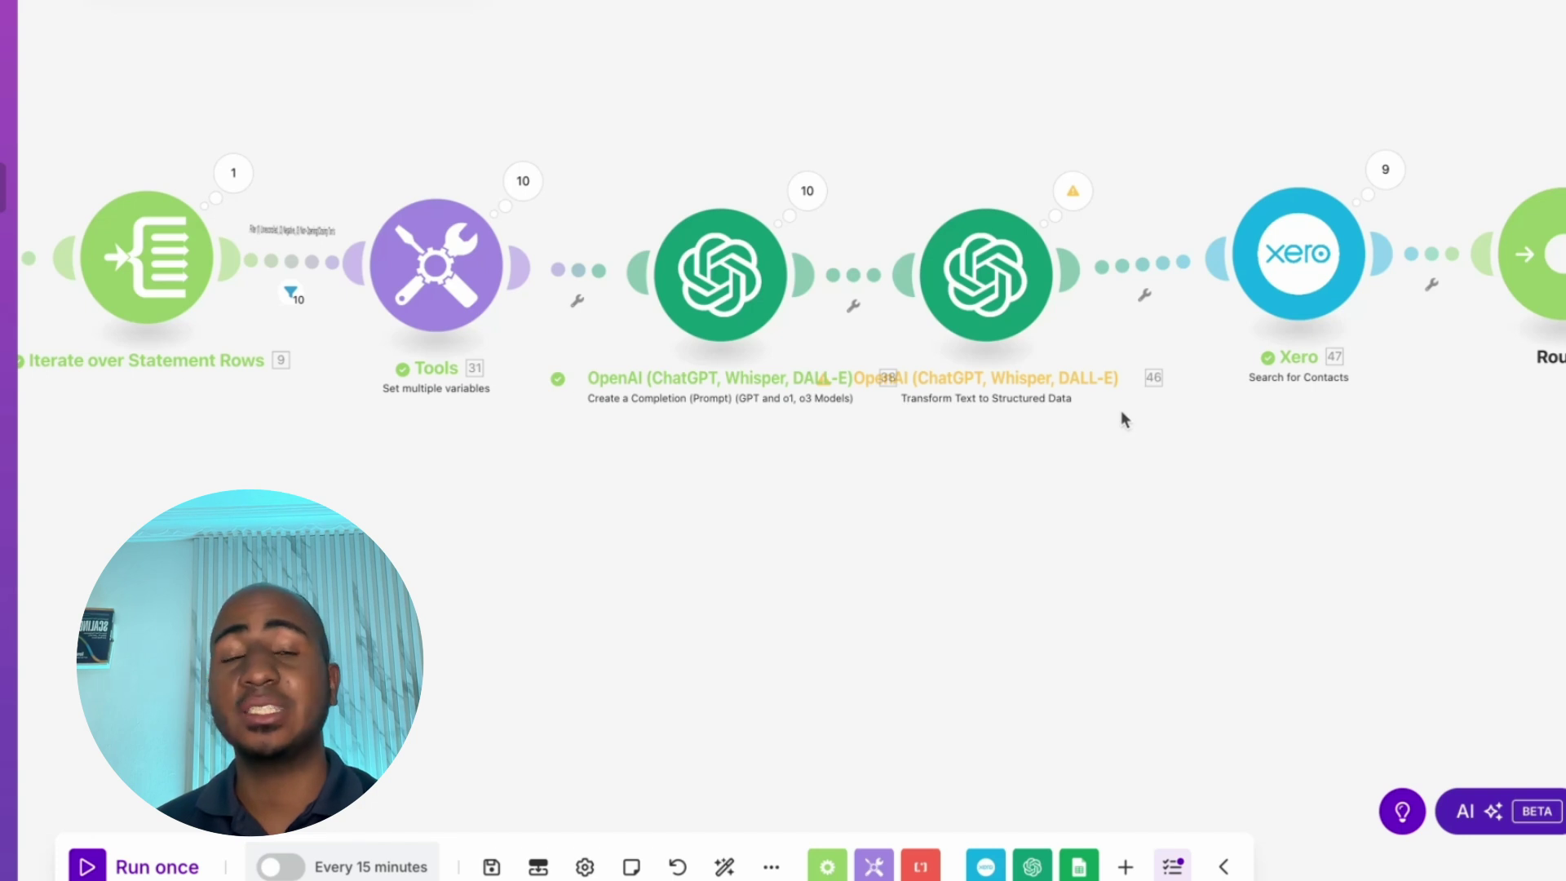
# Review the model, Text to Parse and JSON prompt in the Transform Text to Structured Data settings, and close them
pyautogui.click(986, 274)
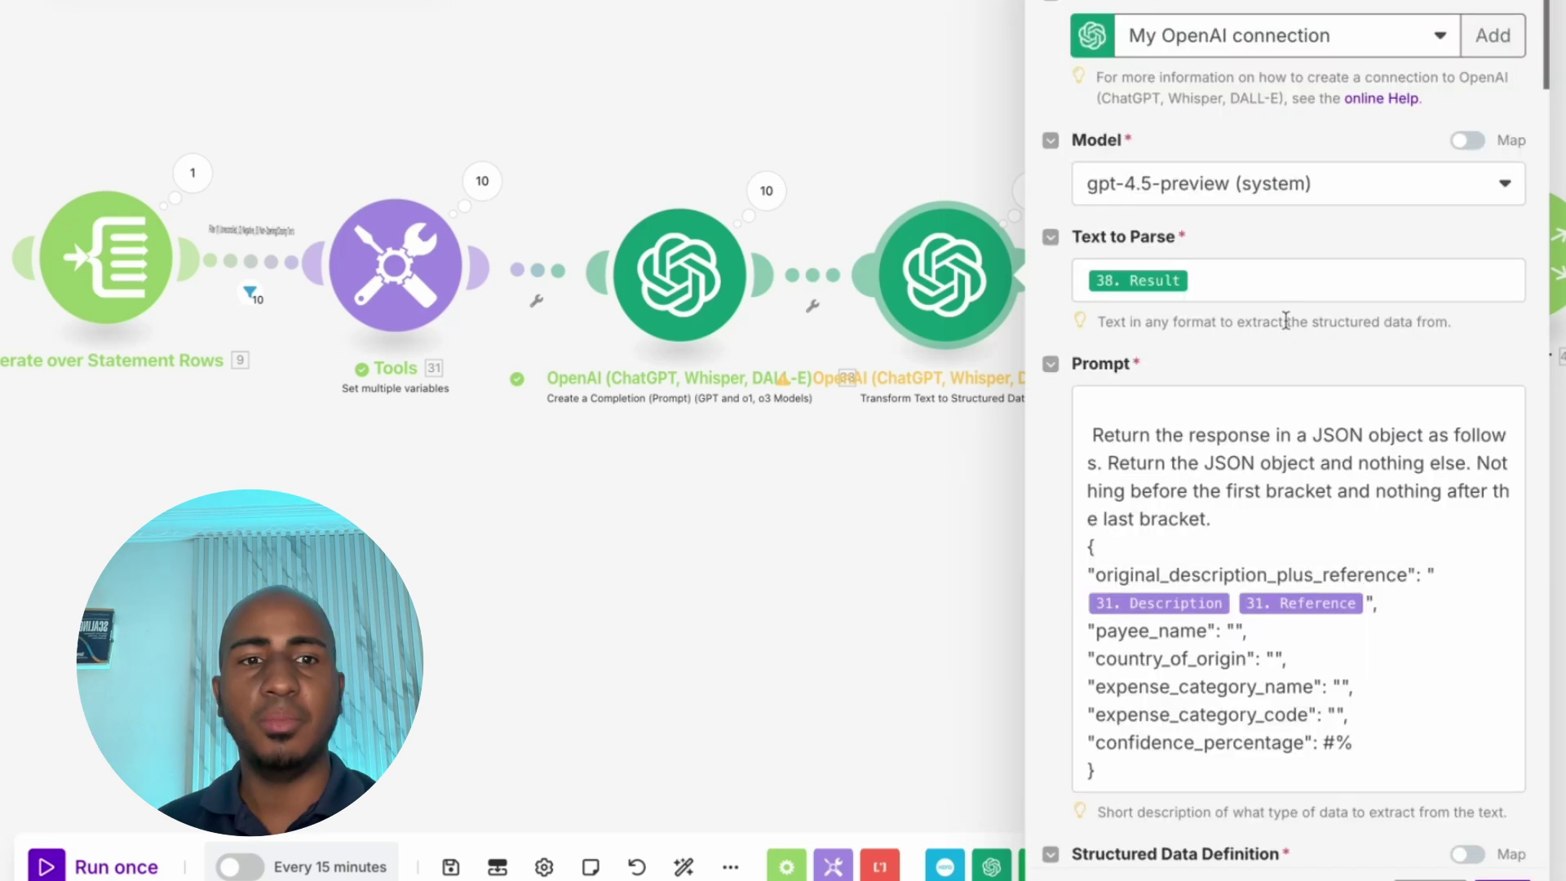
pyautogui.scroll(-3, 1285, 320)
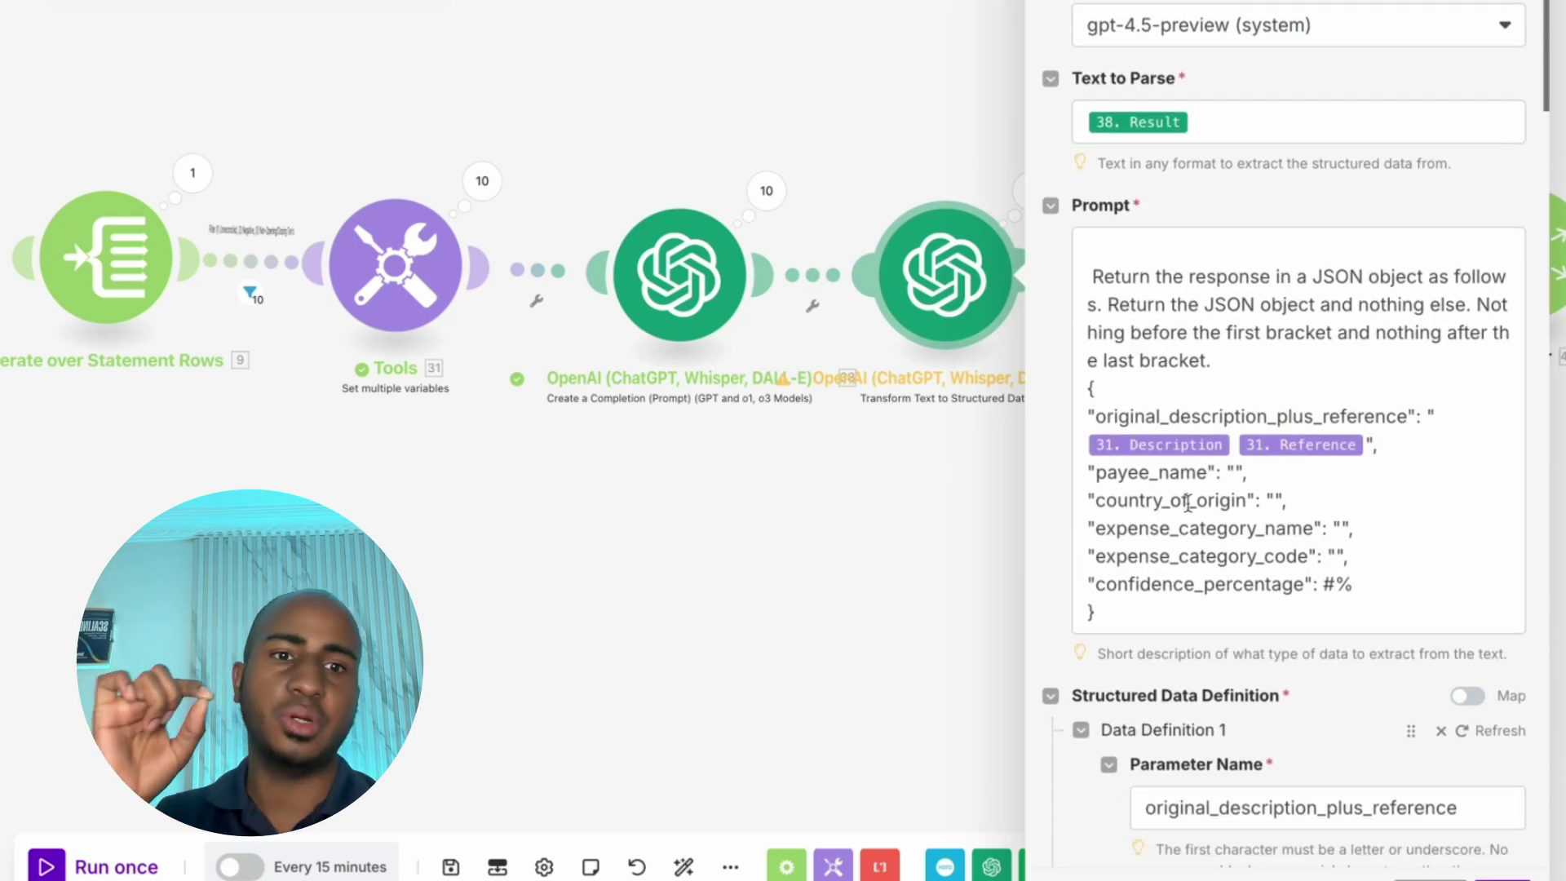
pyautogui.click(928, 561)
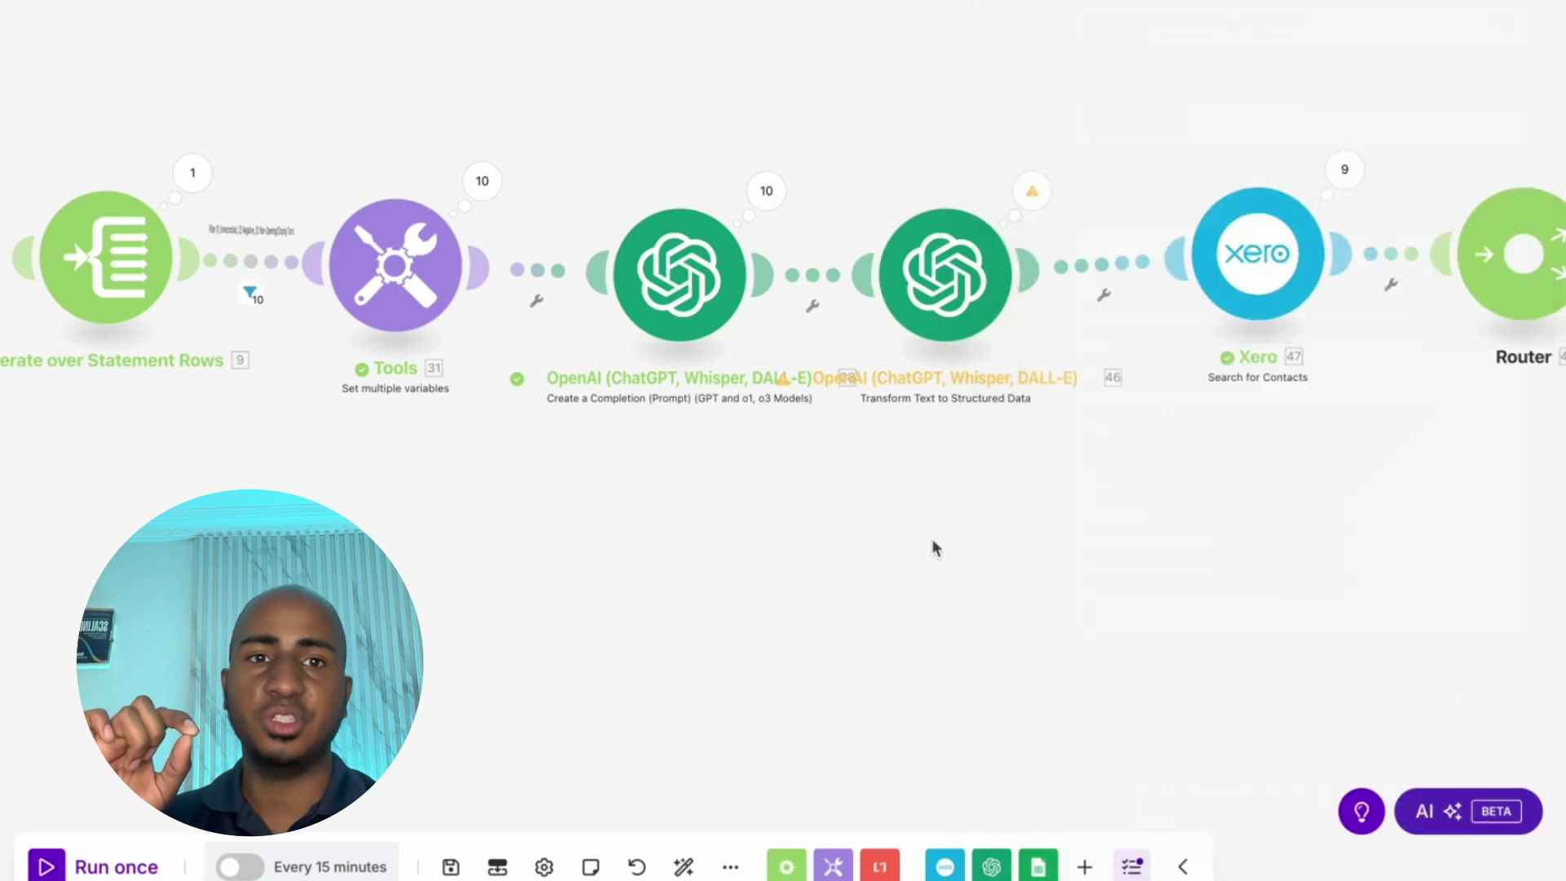
# Open the Transform Text to Structured Data output and highlight the structured fields of the operation just before Operation 10
pyautogui.click(1032, 190)
pyautogui.scroll(-5, 1224, 383)
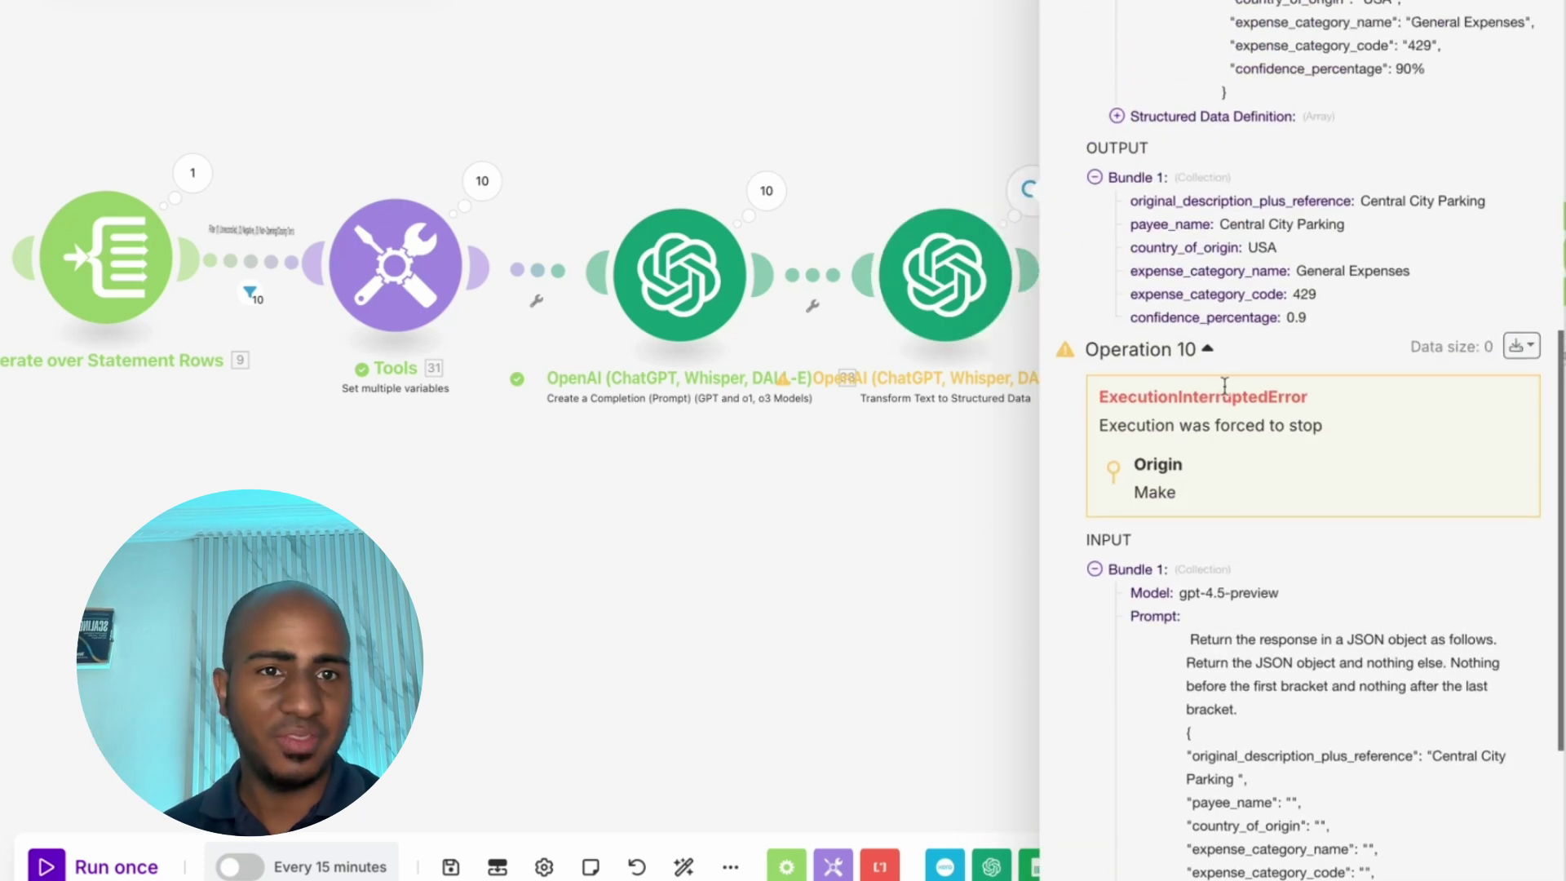
pyautogui.moveTo(1126, 202); pyautogui.dragTo(1338, 321)
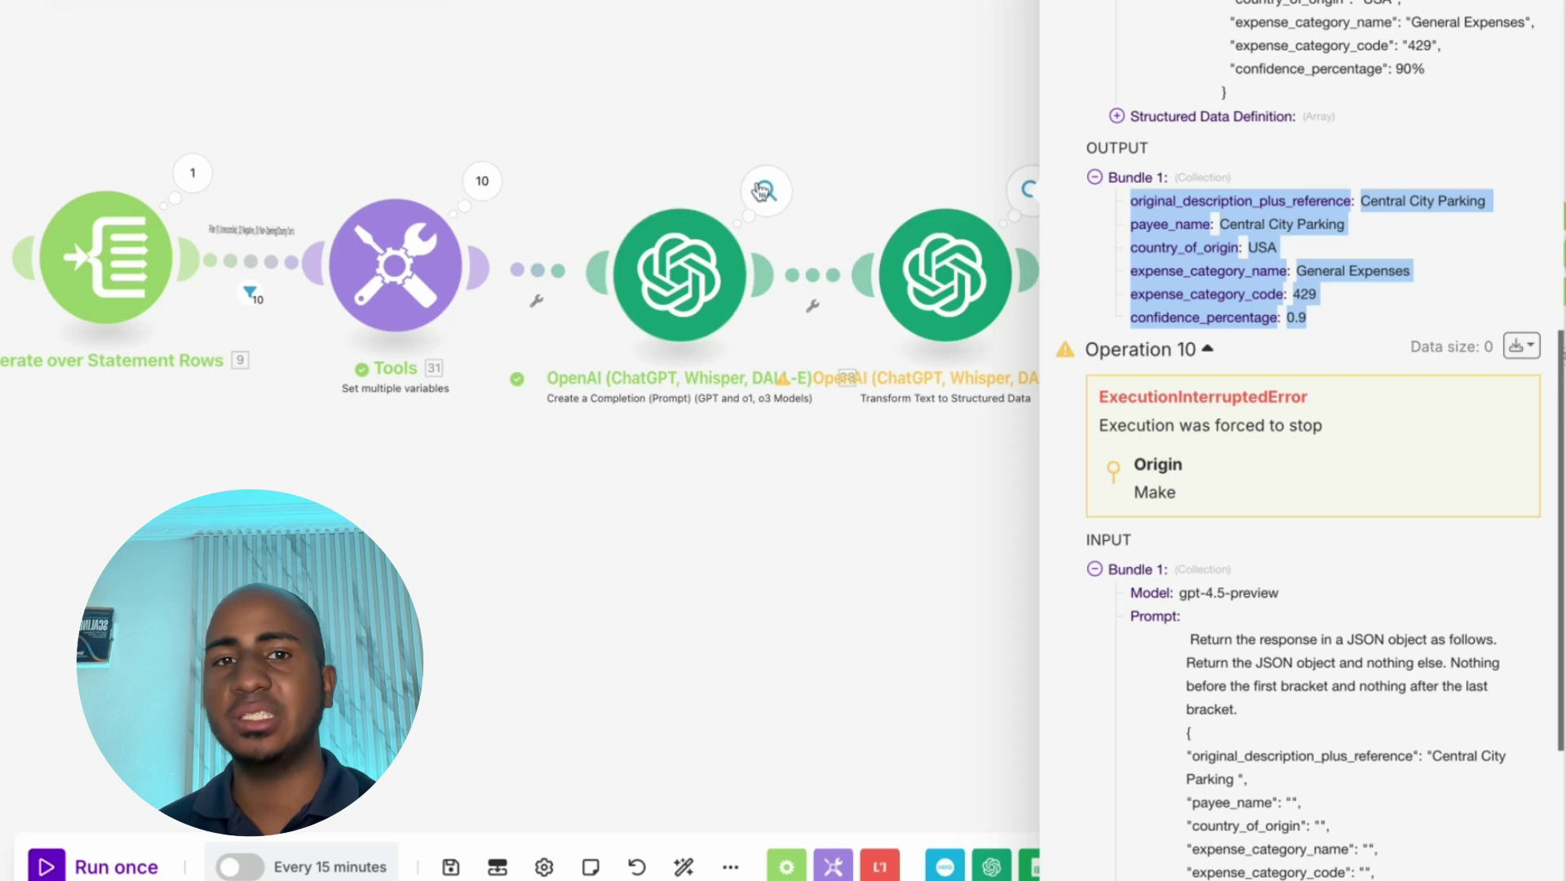
# Open the OpenAI Create a Completion run output, read Operation 1's JSON result, and close the output
pyautogui.click(766, 190)
pyautogui.click(960, 43)
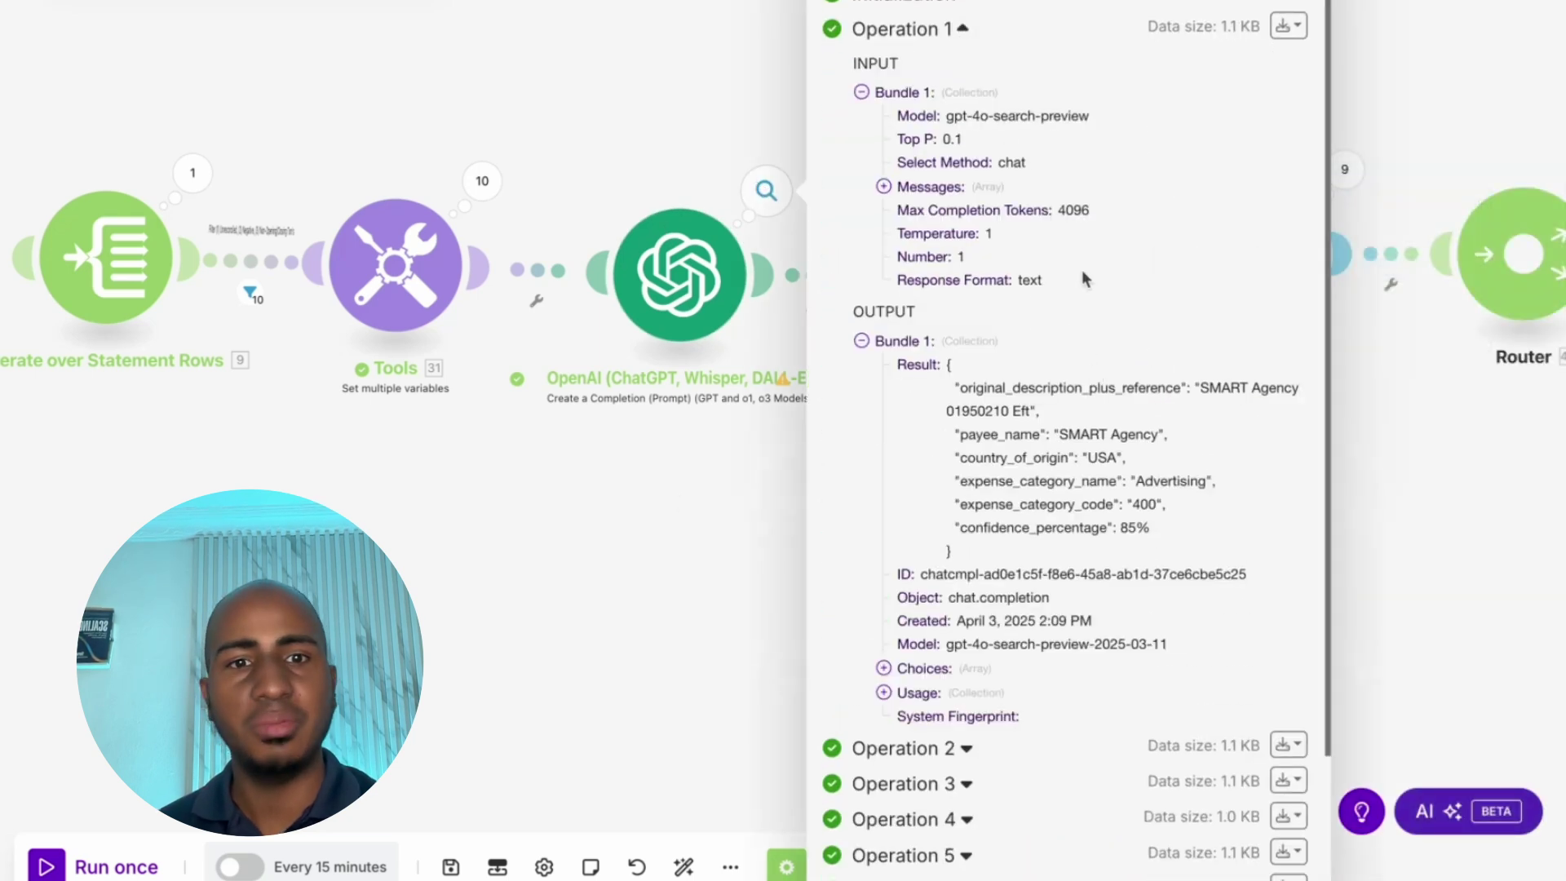
pyautogui.click(663, 496)
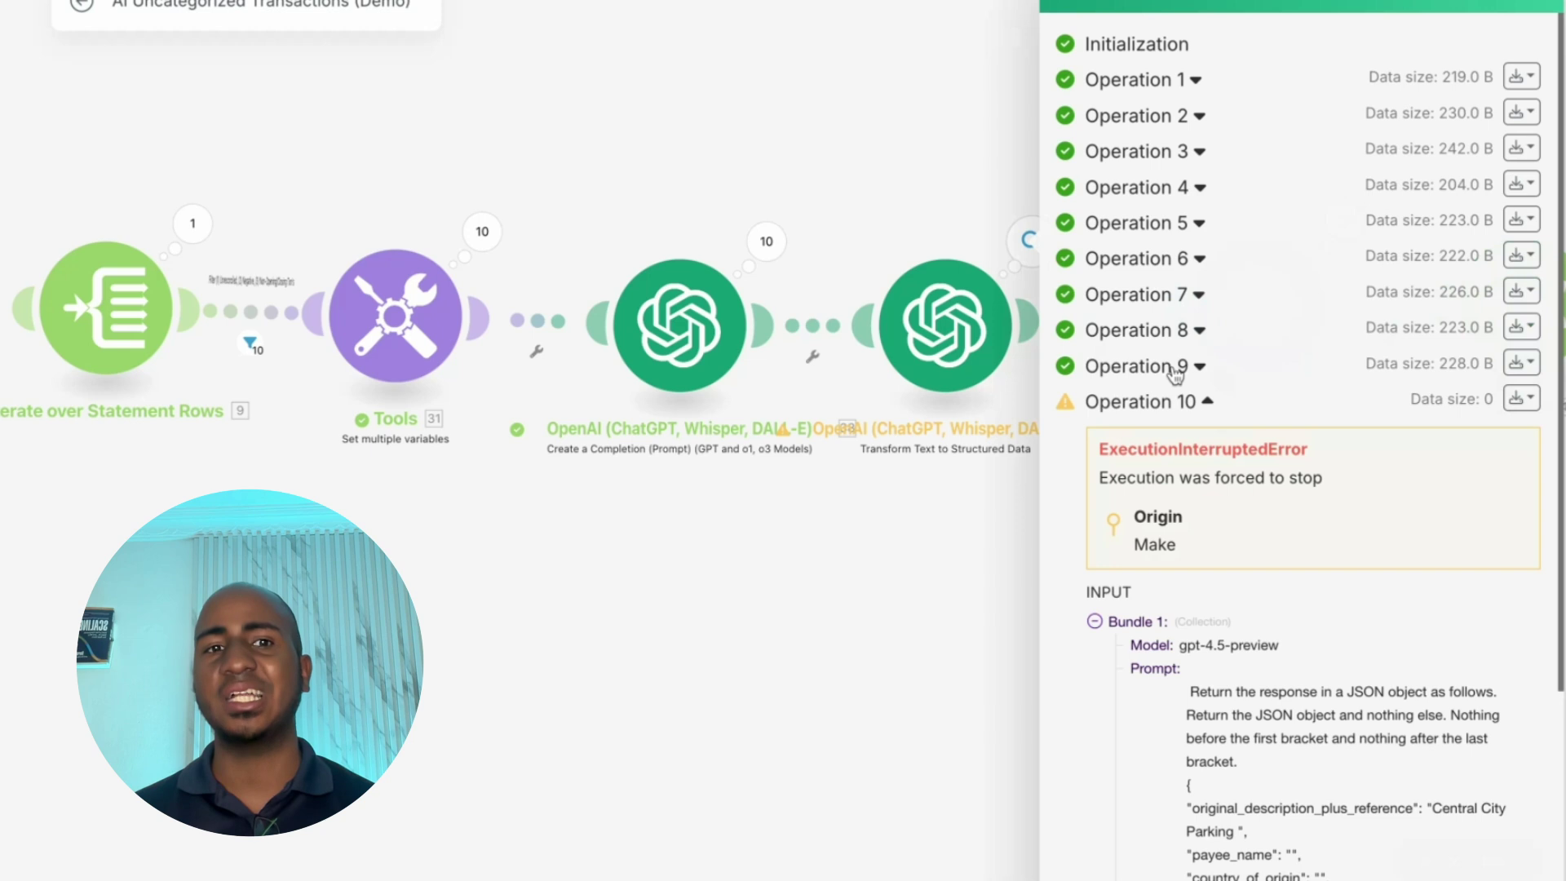
# Collapse Operation 10 in the Transform Text to Structured Data output, expand Operation 9, and highlight its payee name, expense category name and code fields
pyautogui.click(1201, 403)
pyautogui.click(1190, 371)
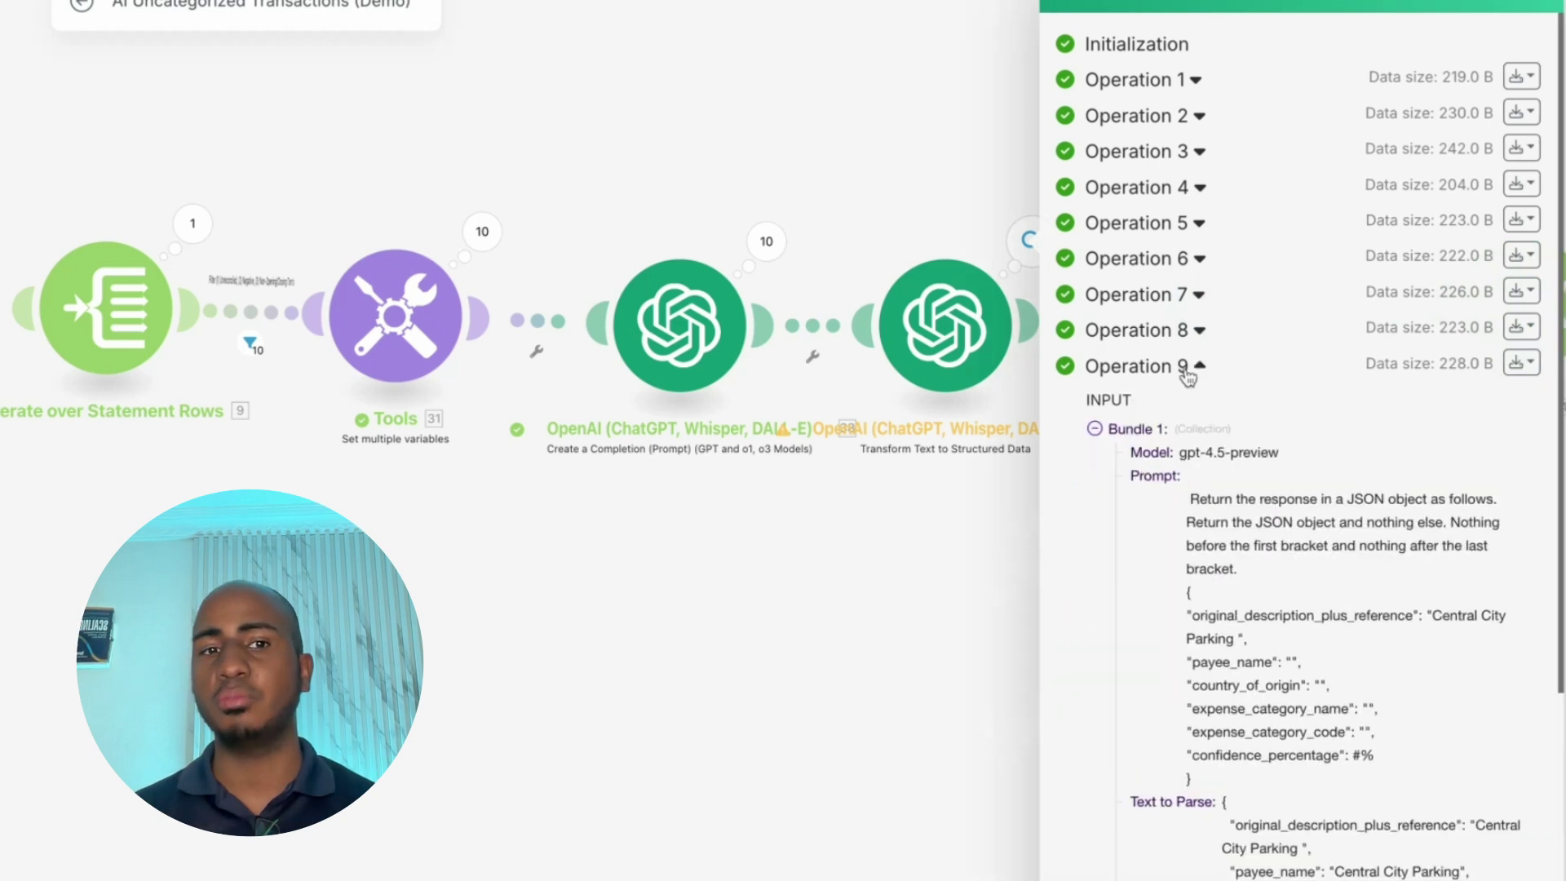
pyautogui.scroll(-5, 1203, 589)
pyautogui.tripleClick(1248, 734)
pyautogui.click(1223, 732)
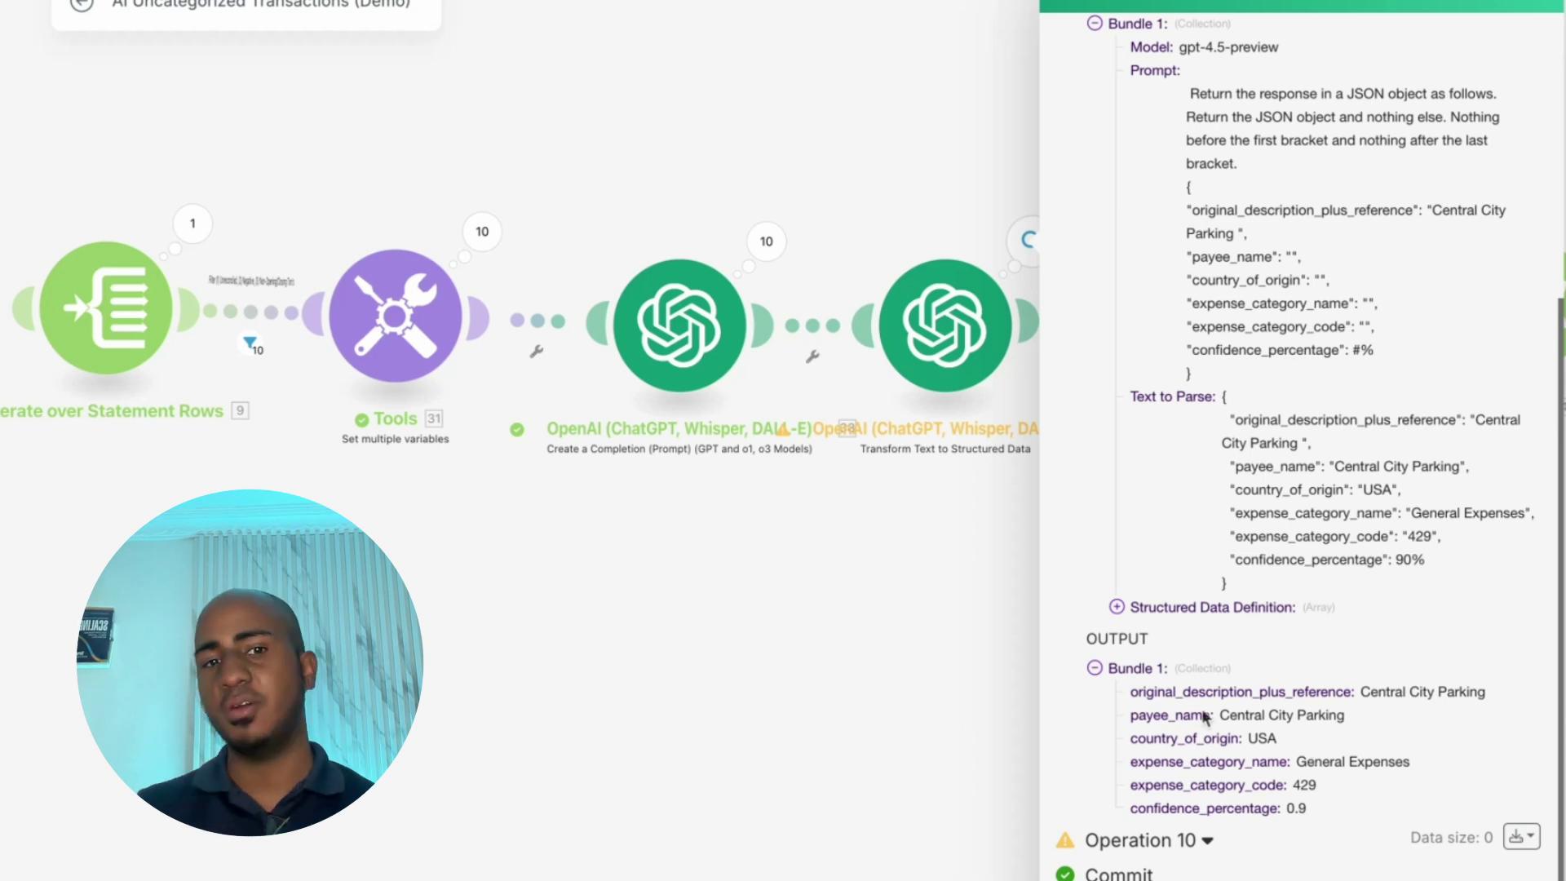
pyautogui.doubleClick(1171, 715)
pyautogui.doubleClick(1173, 761)
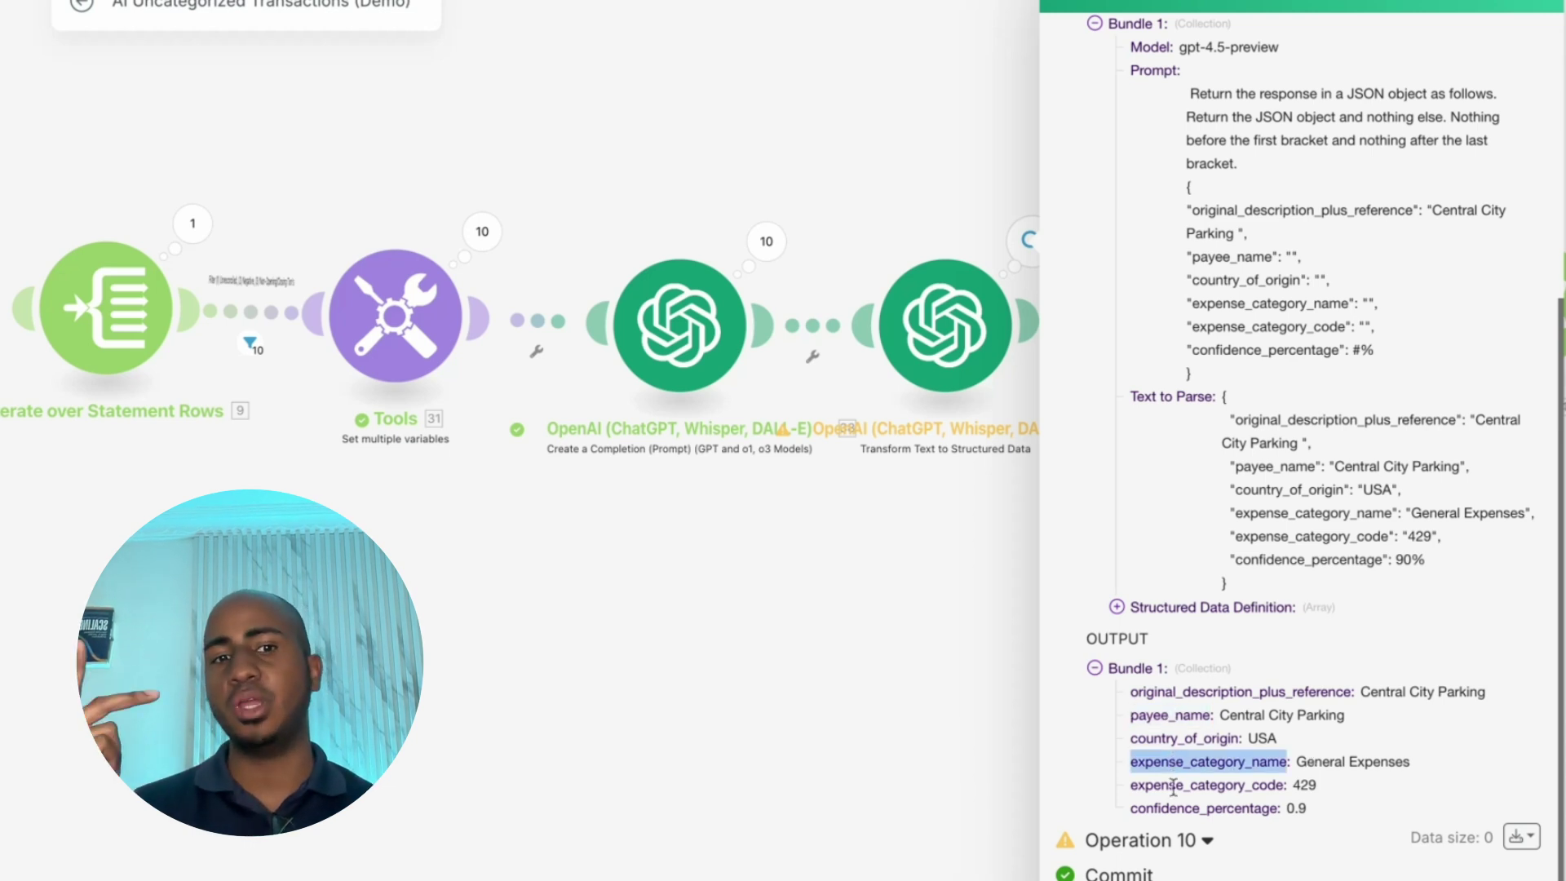
pyautogui.doubleClick(1145, 785)
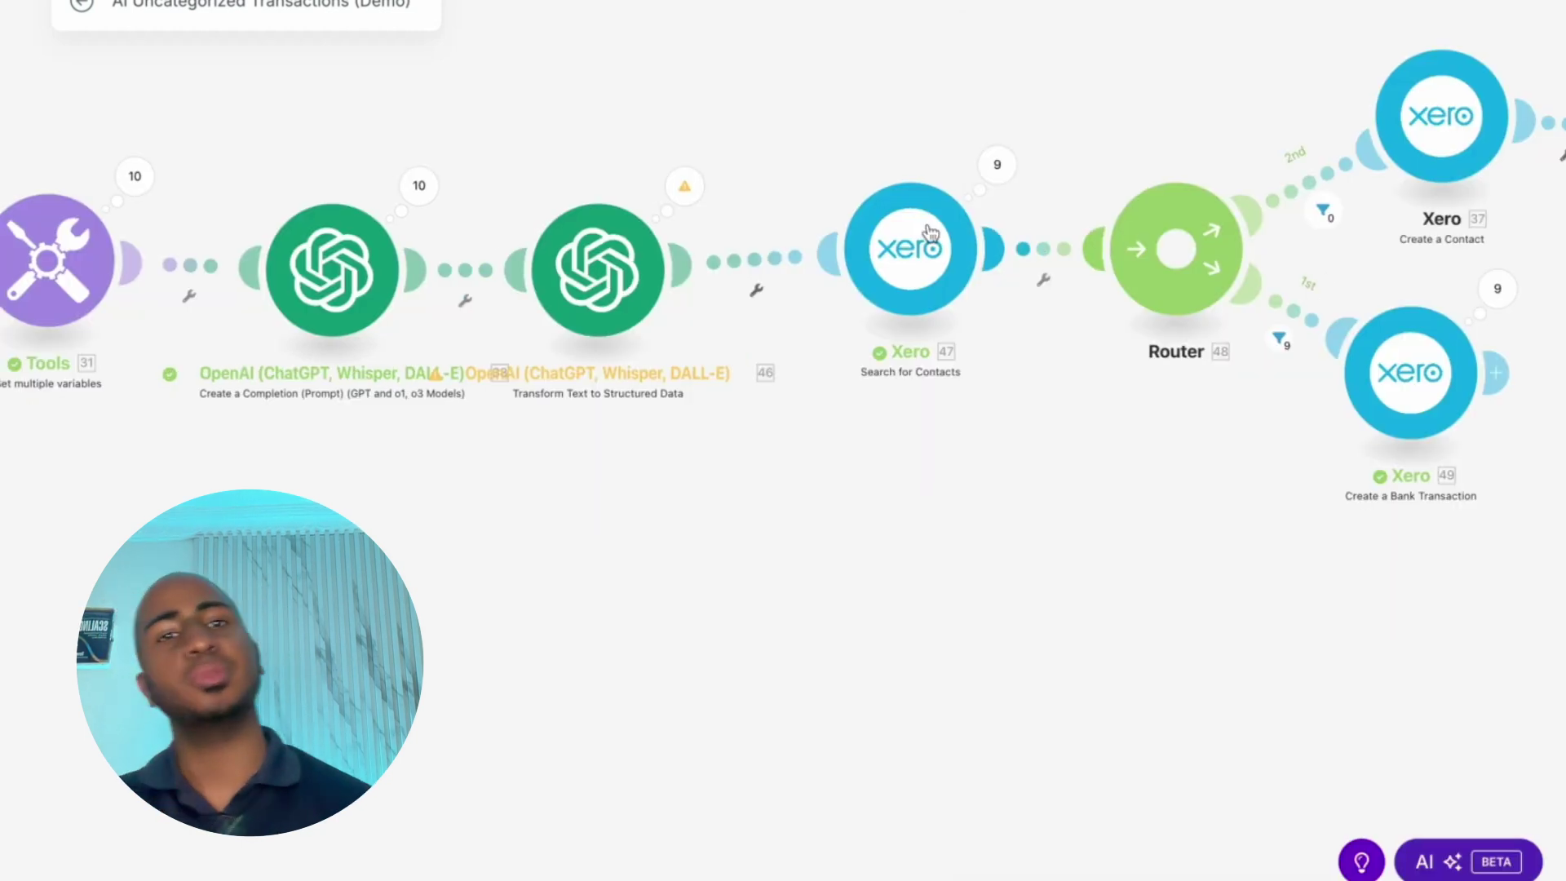
# Review the payee_name search term in the Xero Search for Contacts settings, and check the module's list of run operations
pyautogui.click(929, 234)
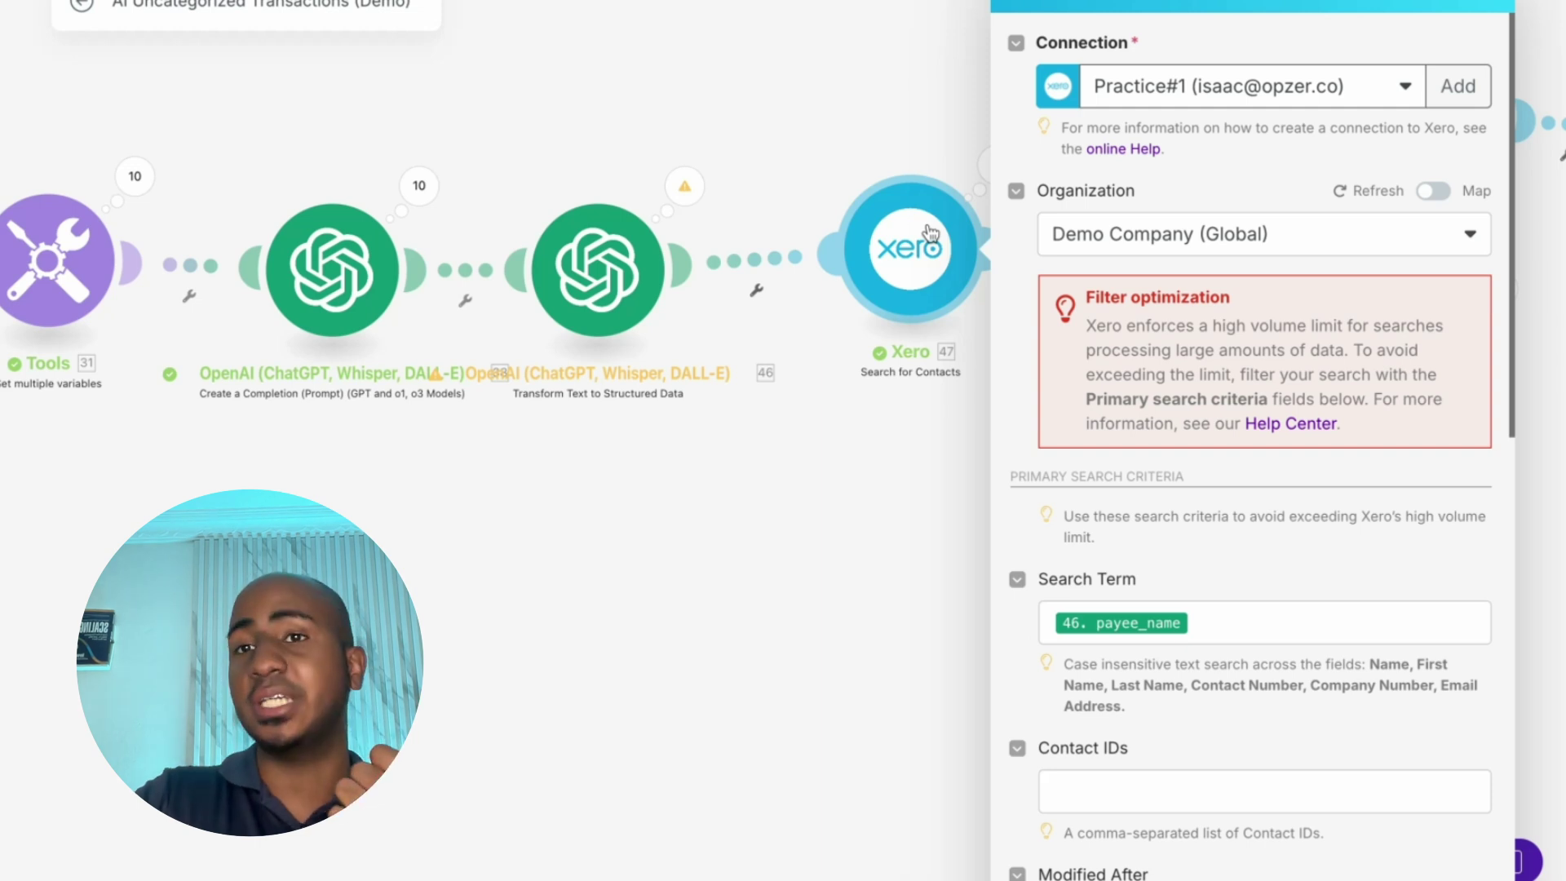
pyautogui.click(941, 462)
pyautogui.hscroll(5, 748, 457)
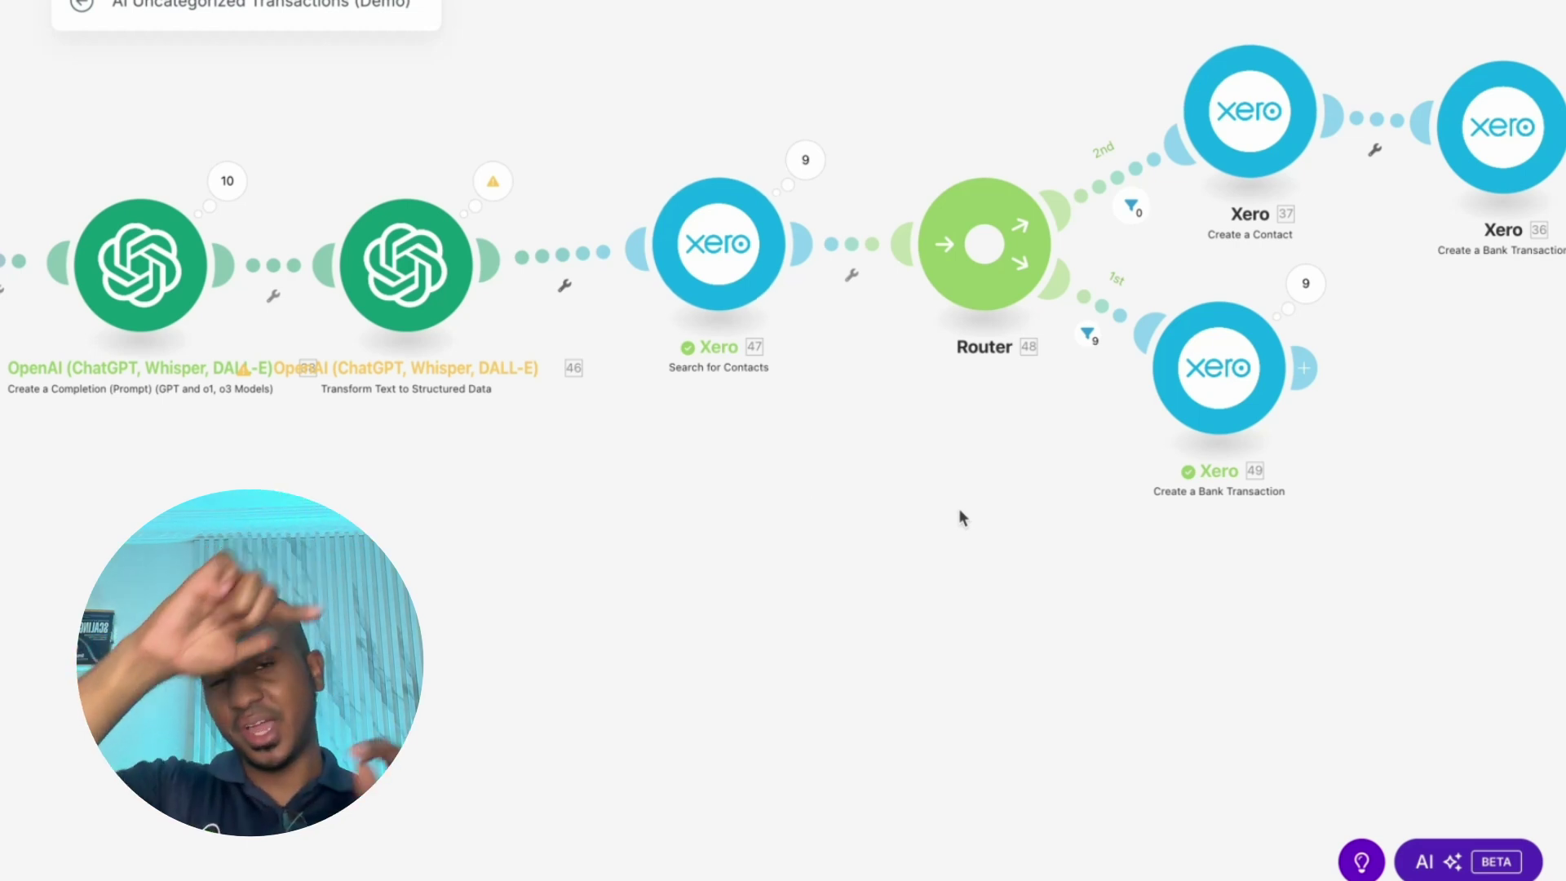
pyautogui.click(805, 159)
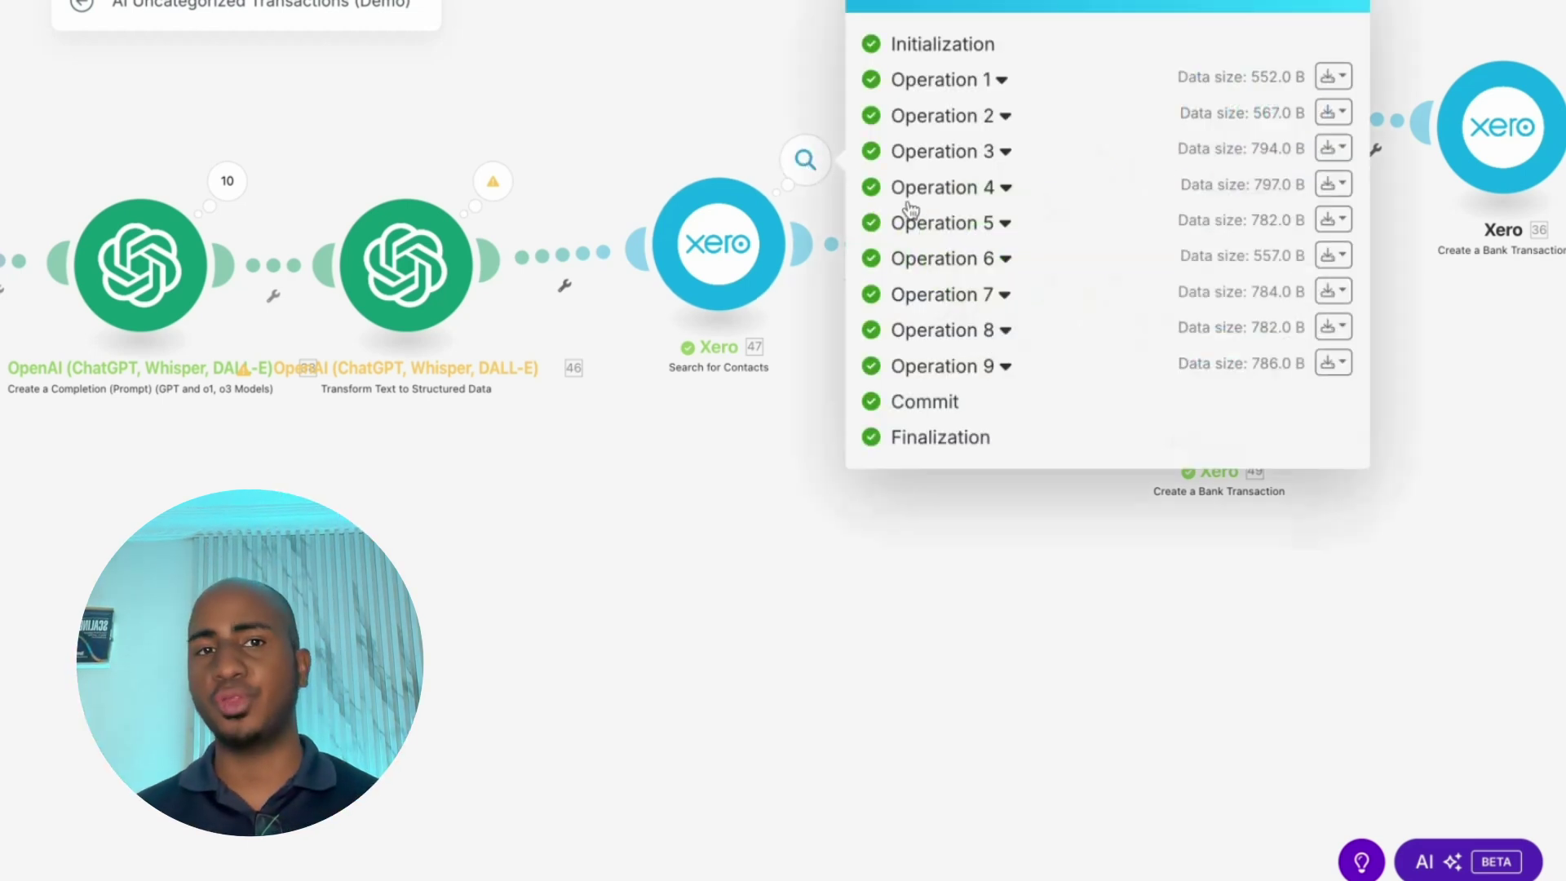
pyautogui.click(688, 568)
pyautogui.hscroll(3, 698, 570)
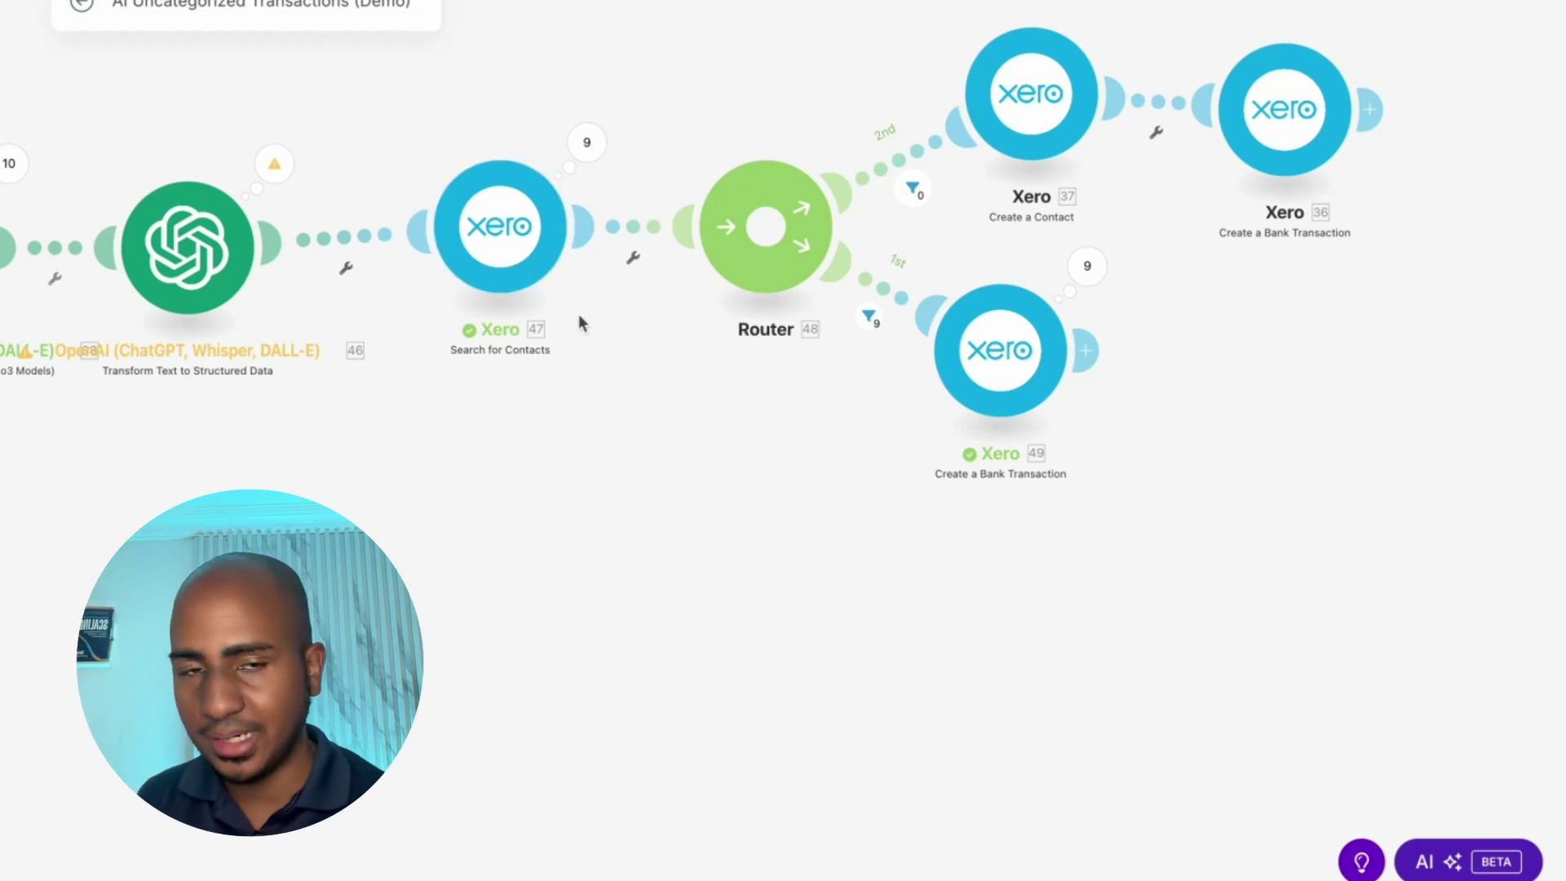
# Open the run output of the Xero Create a Bank Transaction module on the router's 1st route and close it
pyautogui.click(1087, 265)
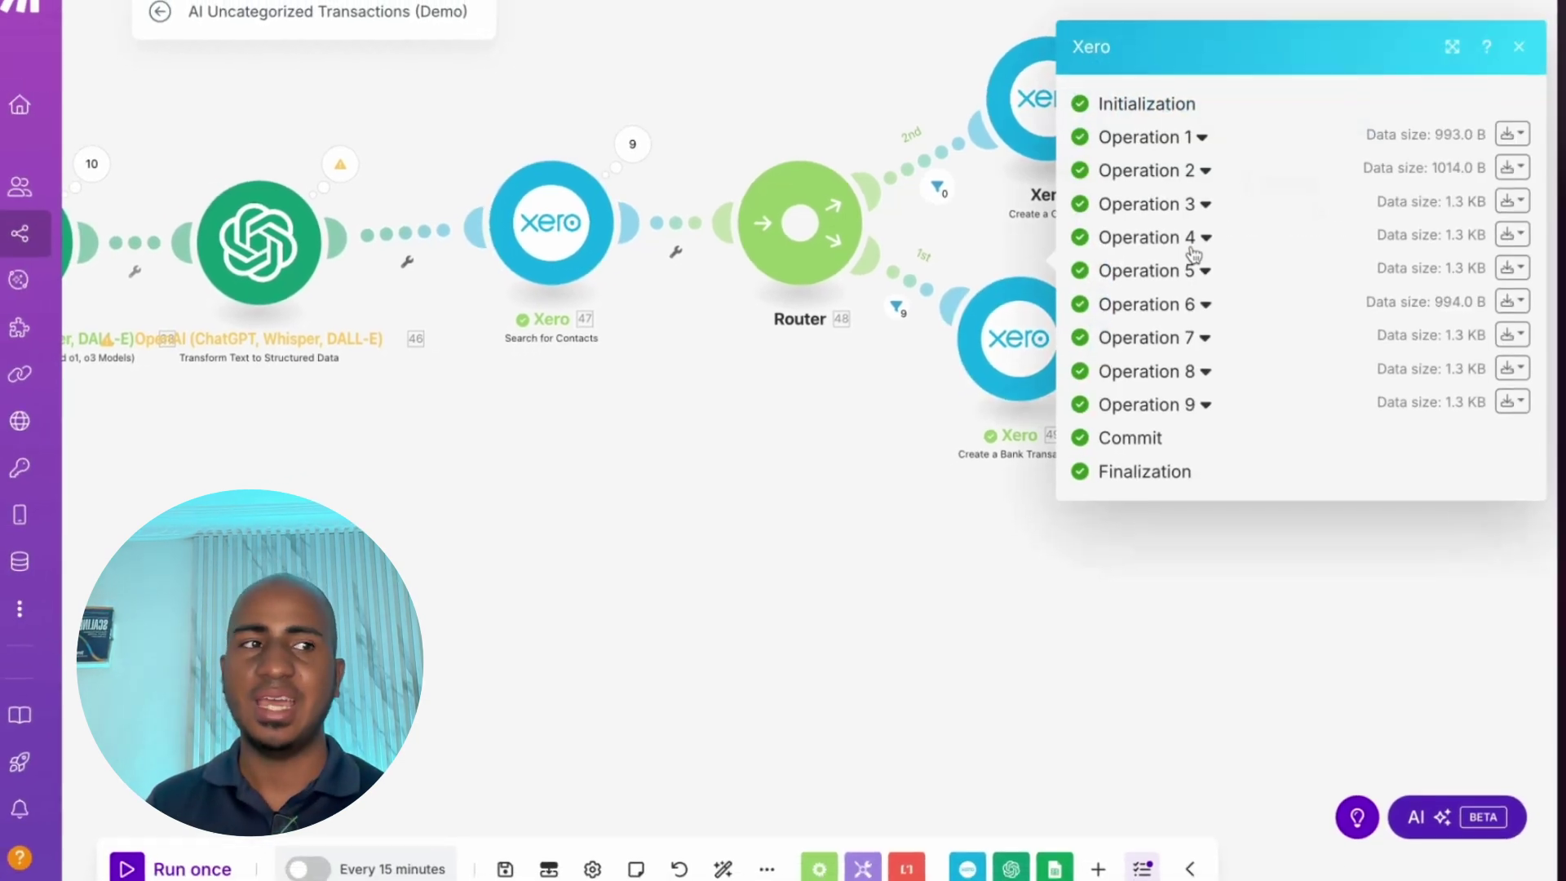
pyautogui.click(1192, 250)
pyautogui.click(829, 460)
# Survey the whole scenario flow from the Xero account calls through the OpenAI modules to the router's two branches
pyautogui.scroll(-10, 828, 460)
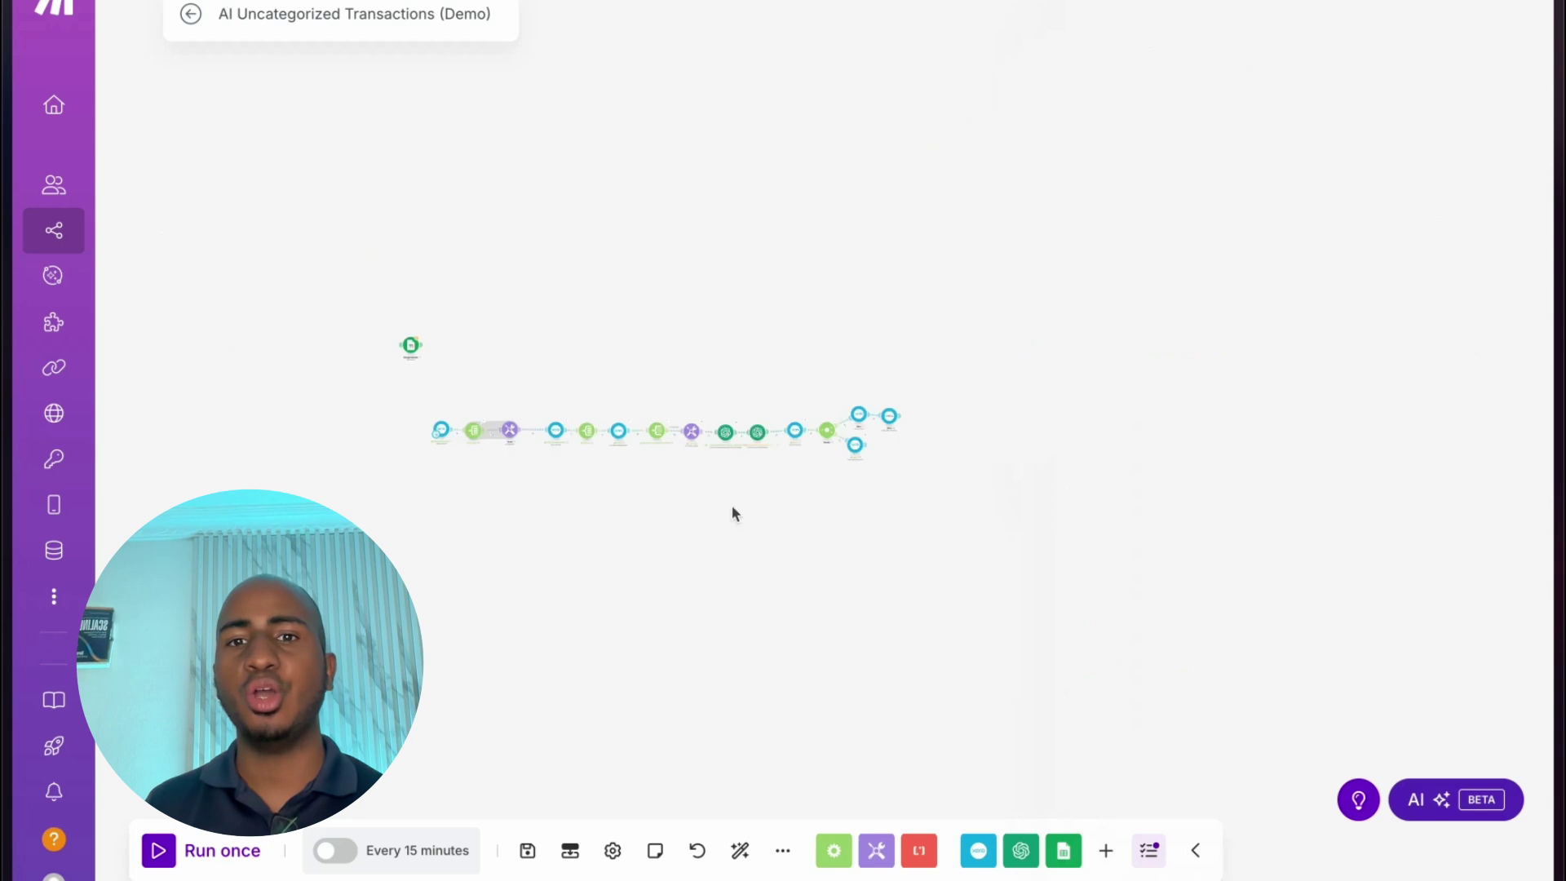
pyautogui.scroll(10, 583, 452)
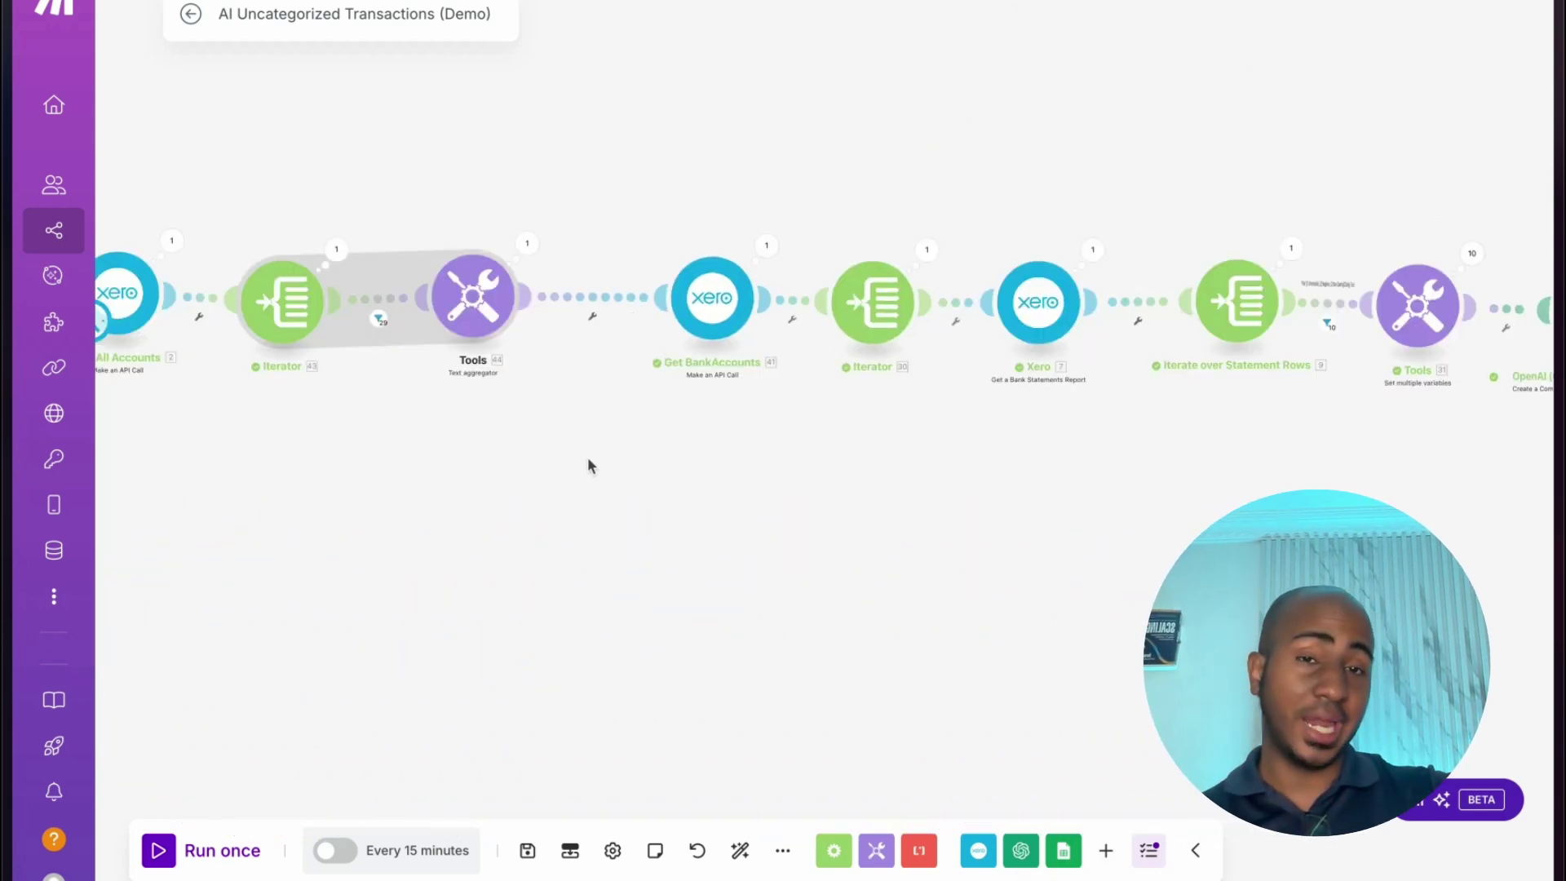
pyautogui.moveTo(587, 465); pyautogui.dragTo(252, 489)
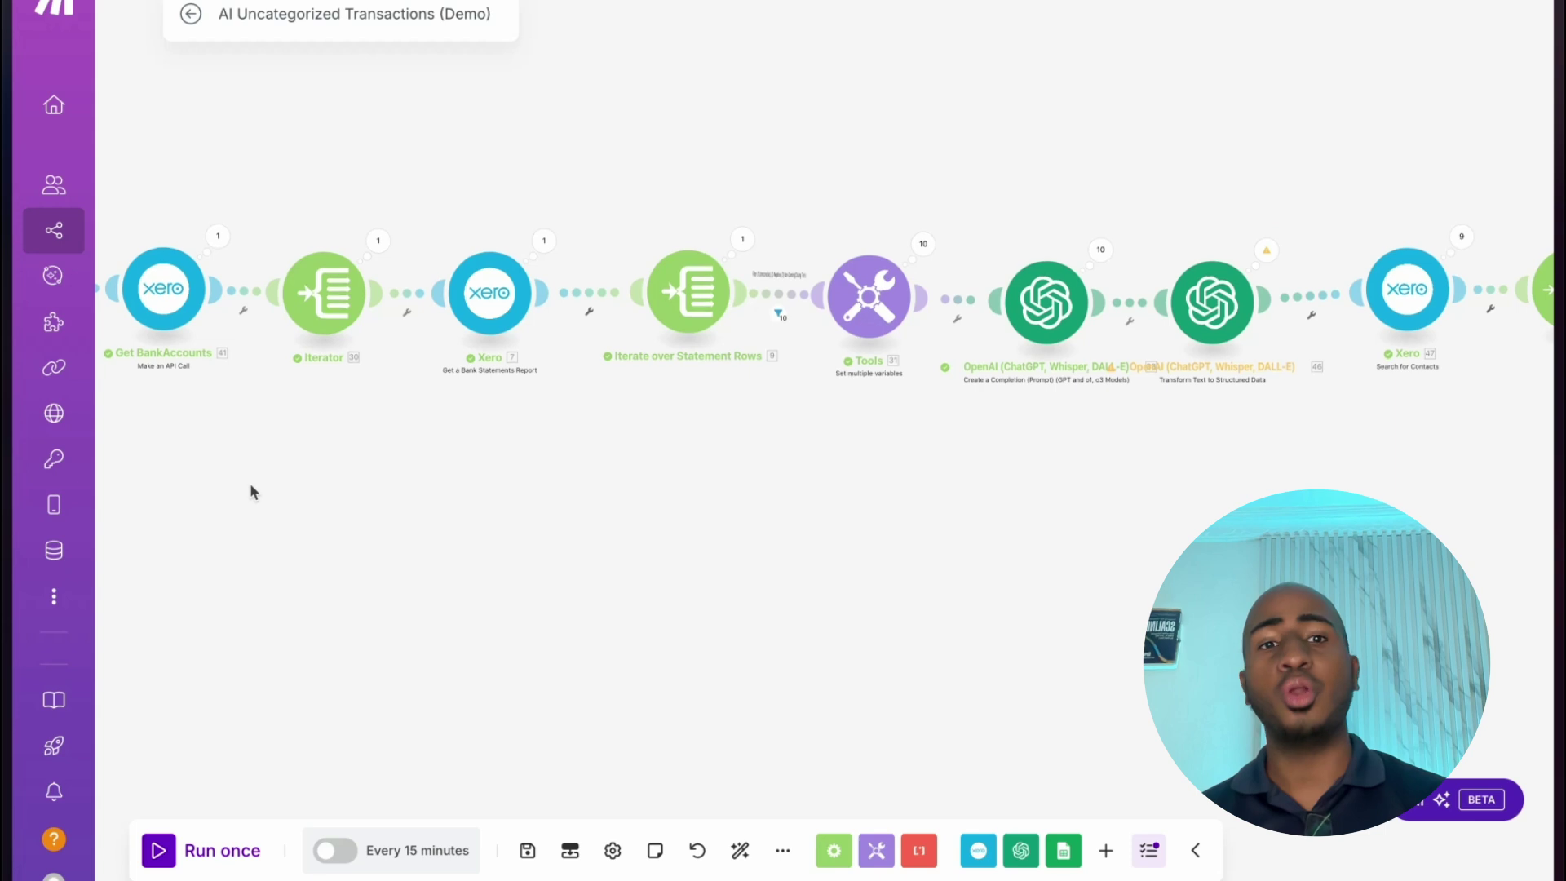
pyautogui.hscroll(15, 636, 503)
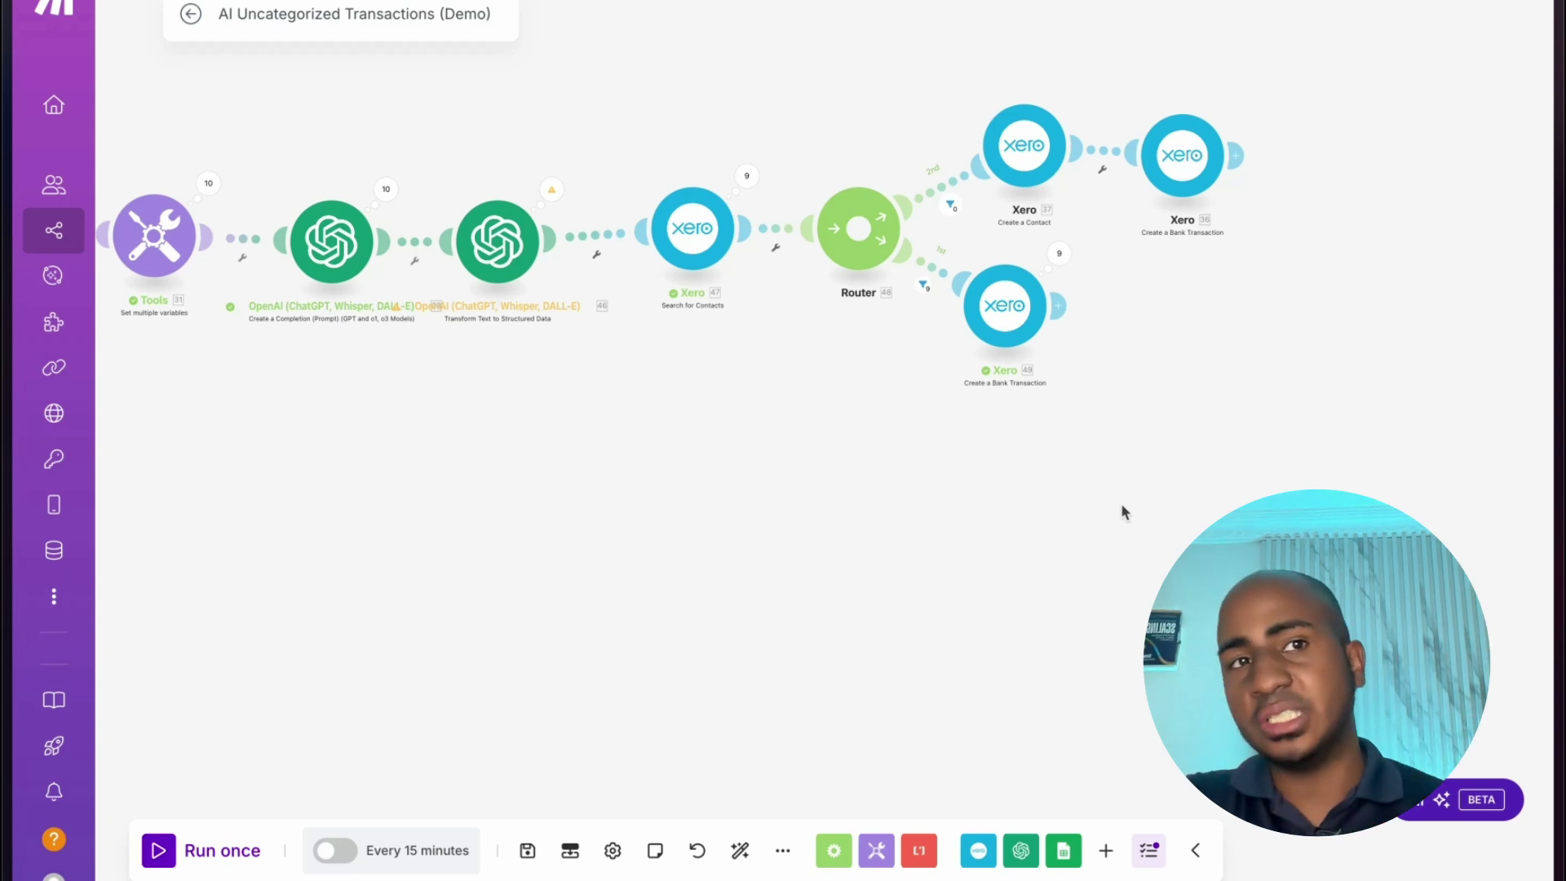
pyautogui.hscroll(-10, 757, 484)
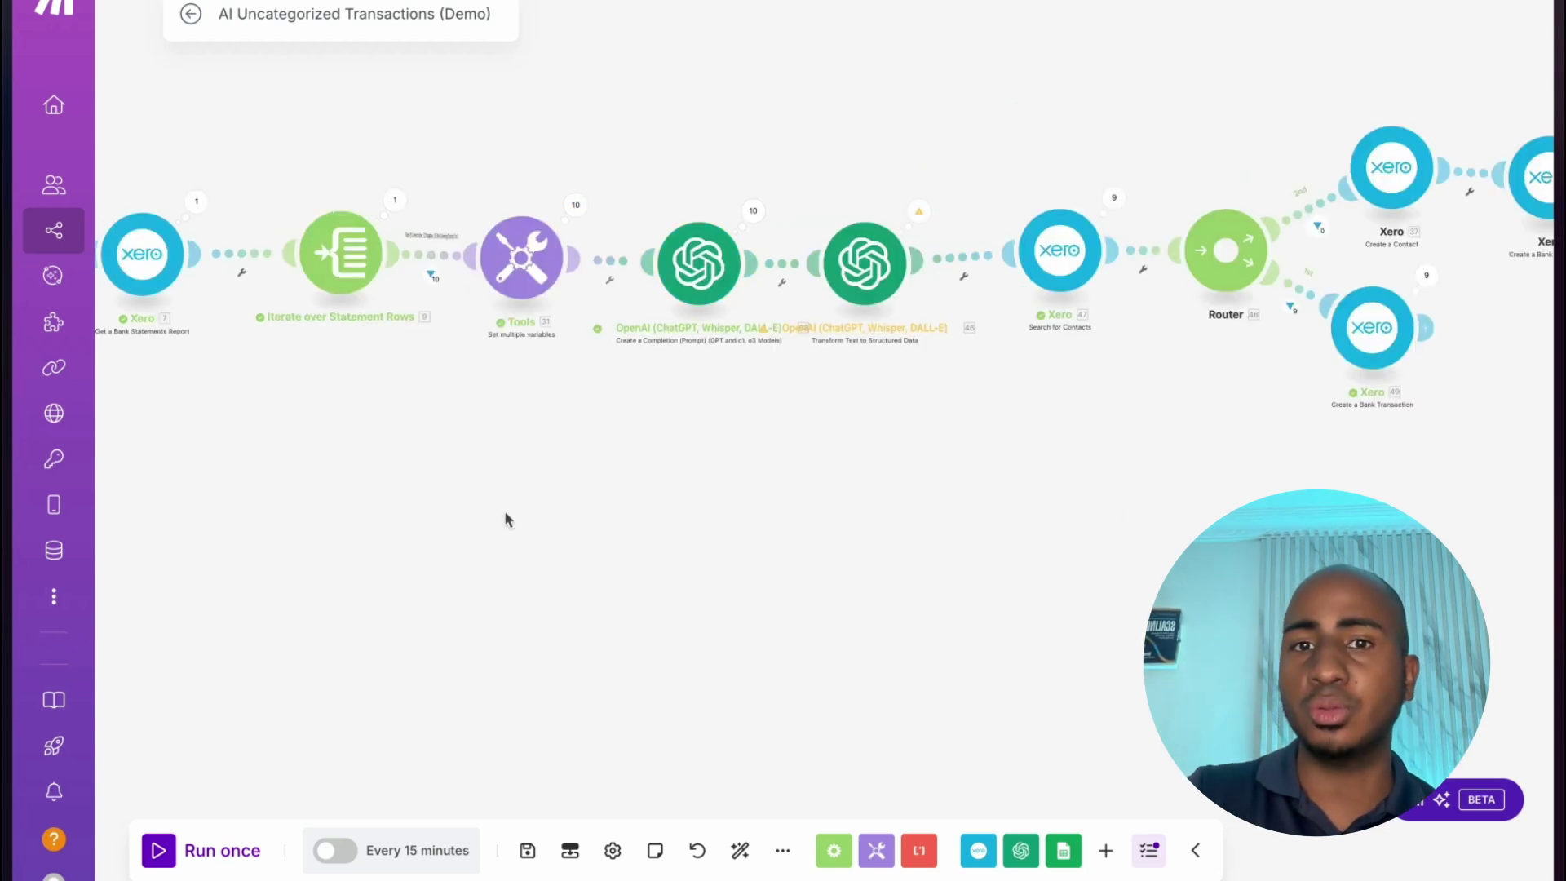
# Move the separate Google Sheets Search Rows module in front of the Get All Accounts module
pyautogui.hscroll(-10, 724, 421)
pyautogui.scroll(3, 493, 394)
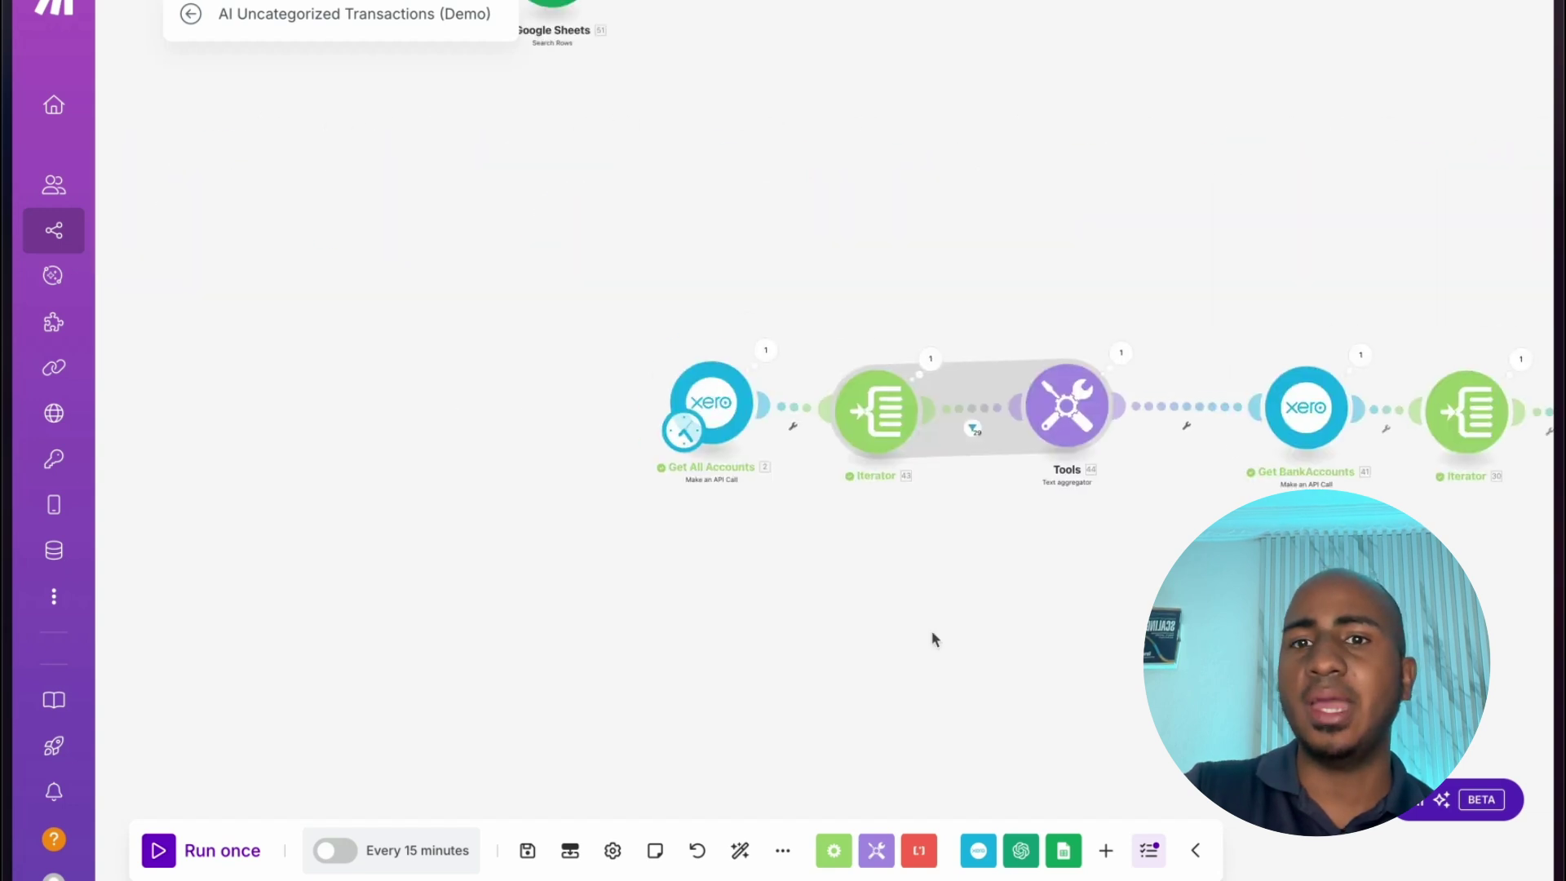
pyautogui.moveTo(569, 299); pyautogui.dragTo(653, 391)
pyautogui.moveTo(634, 80); pyautogui.dragTo(592, 501)
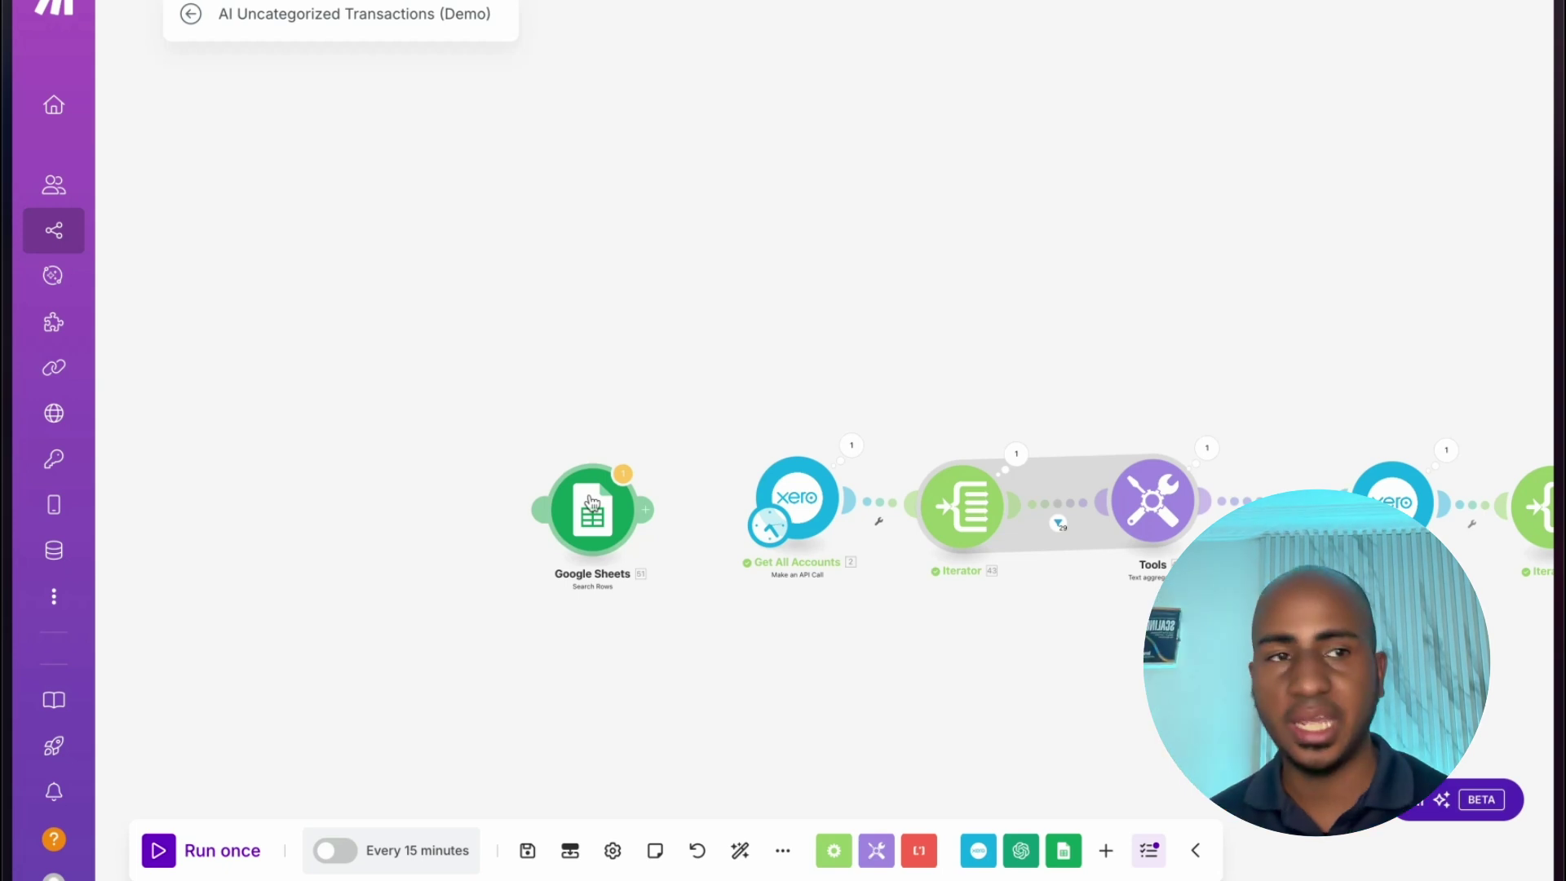
# Switch to the Xero Client List (Example) spreadsheet and select the Demo client's Xero Org. ID in cell B2
pyautogui.click(158, 257)
pyautogui.write('xero client list')
pyautogui.press('super+a')
pyautogui.write('xero')
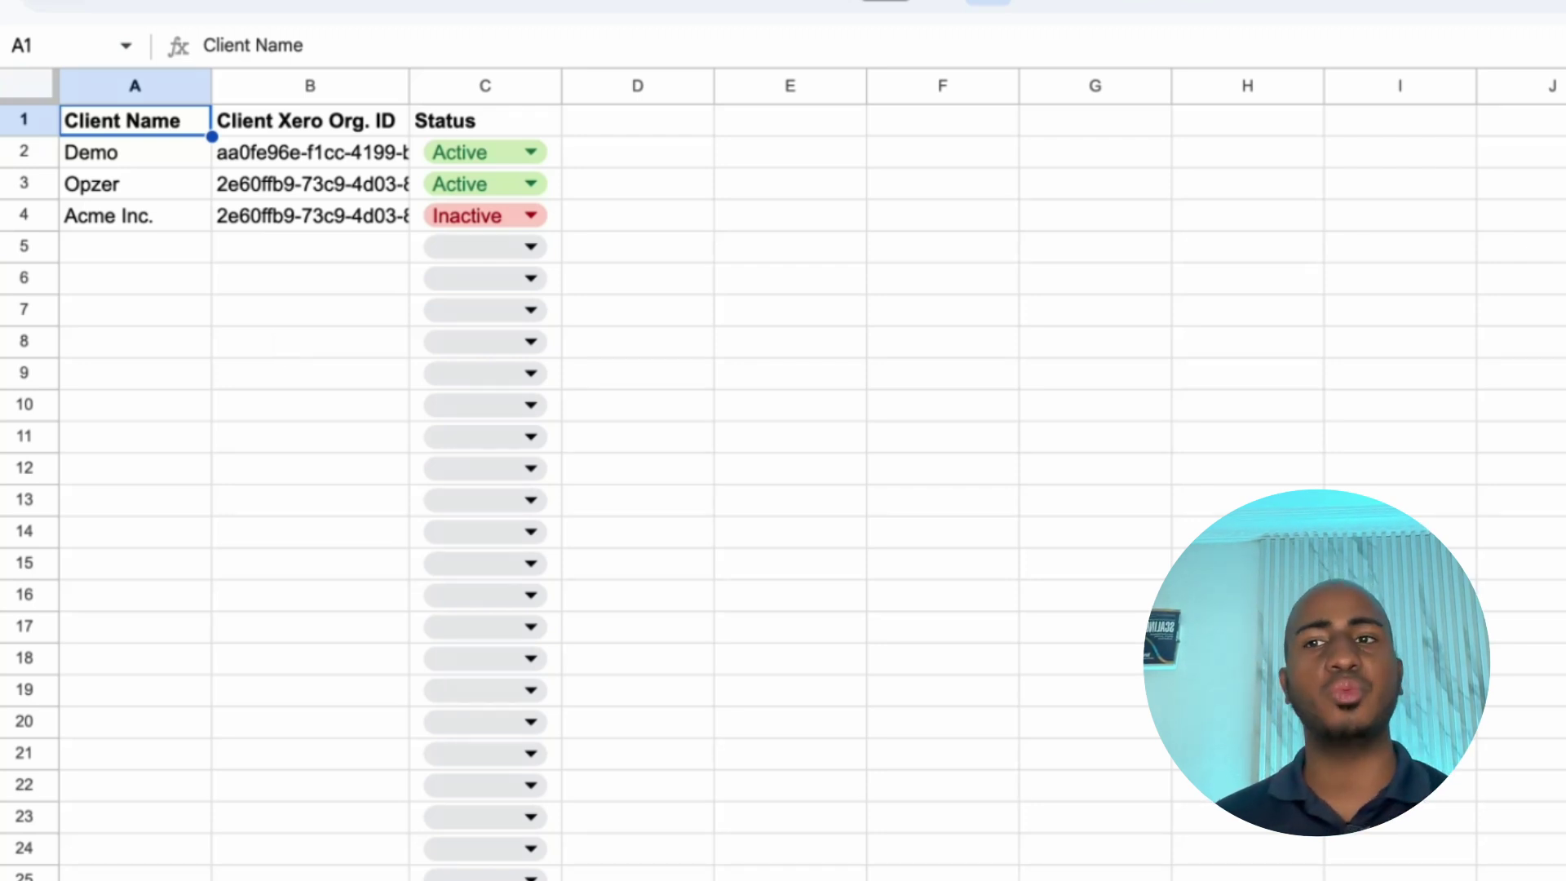
pyautogui.press('Down')
pyautogui.press('Right')
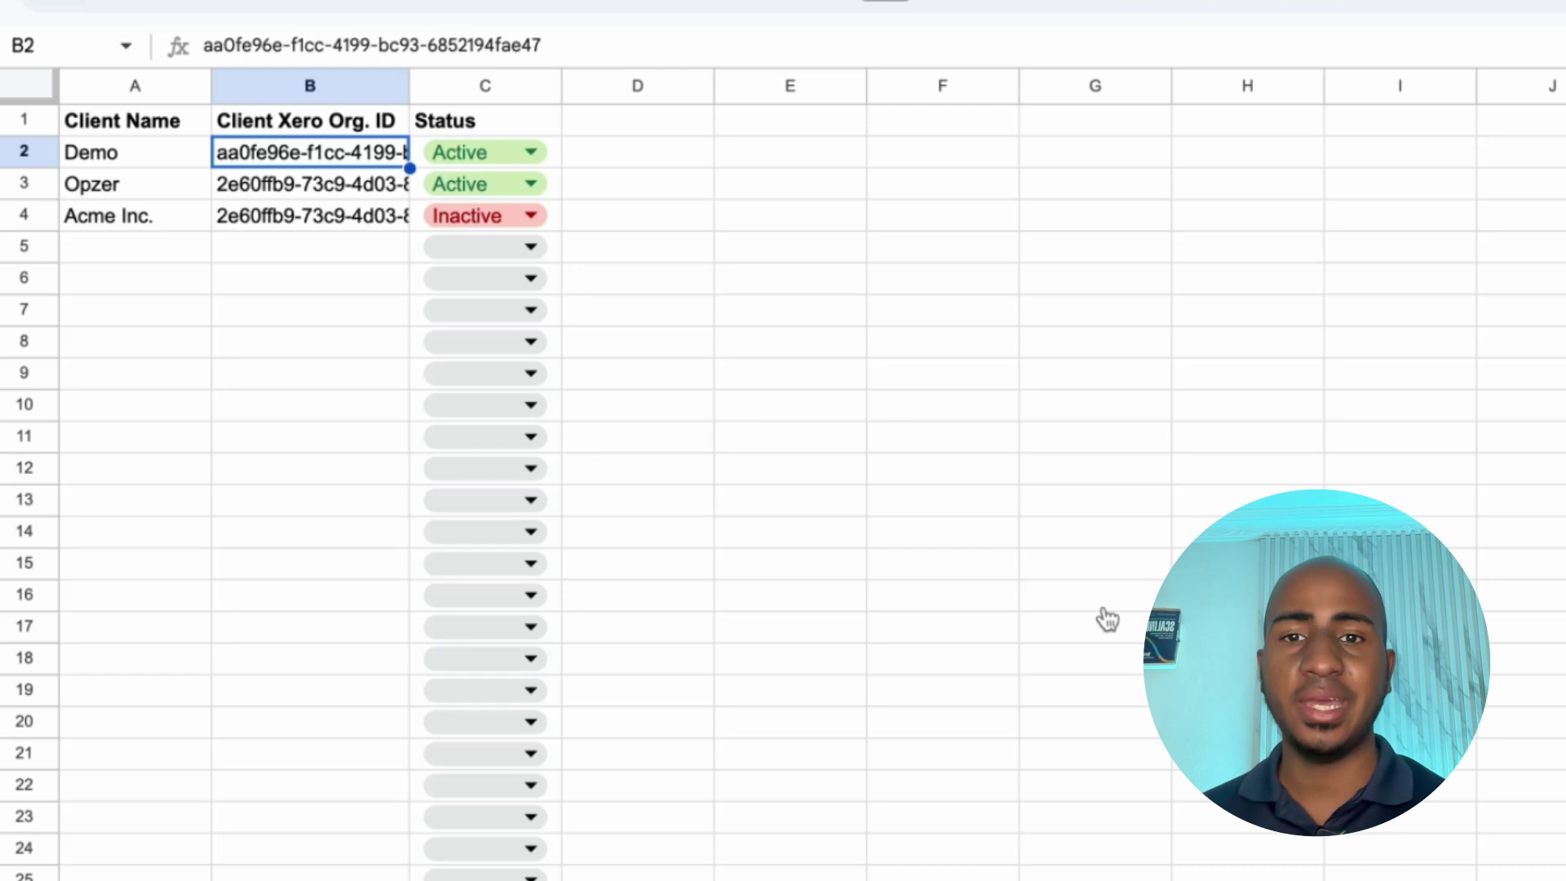
# Browse the available organizations in the Get All Accounts settings in Make and select Demo Company (Global)
pyautogui.press('super+s')
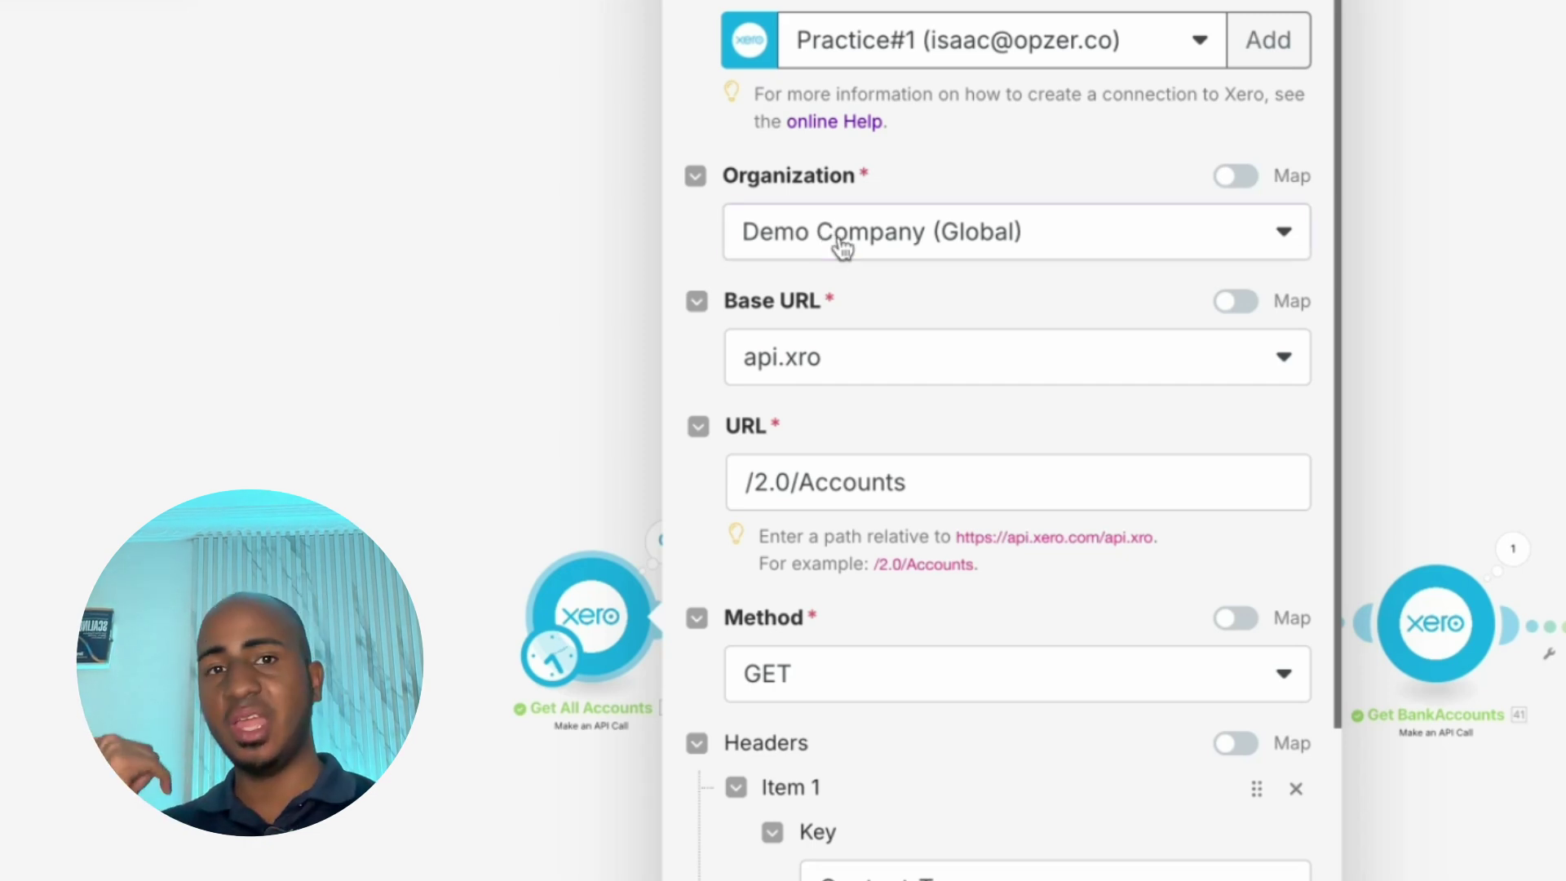
pyautogui.click(841, 241)
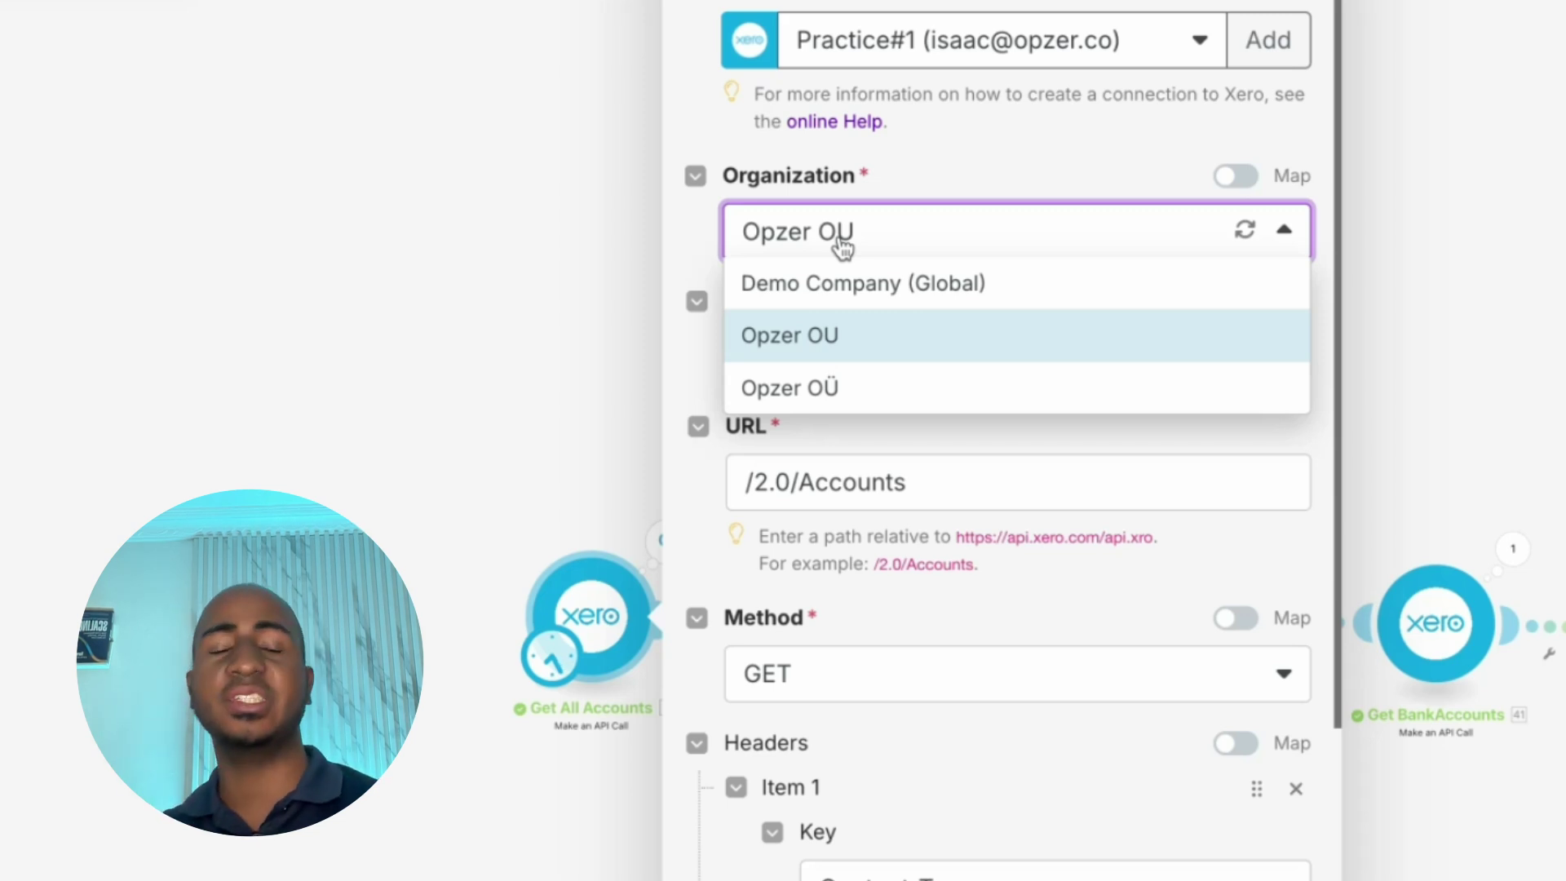
pyautogui.click(938, 282)
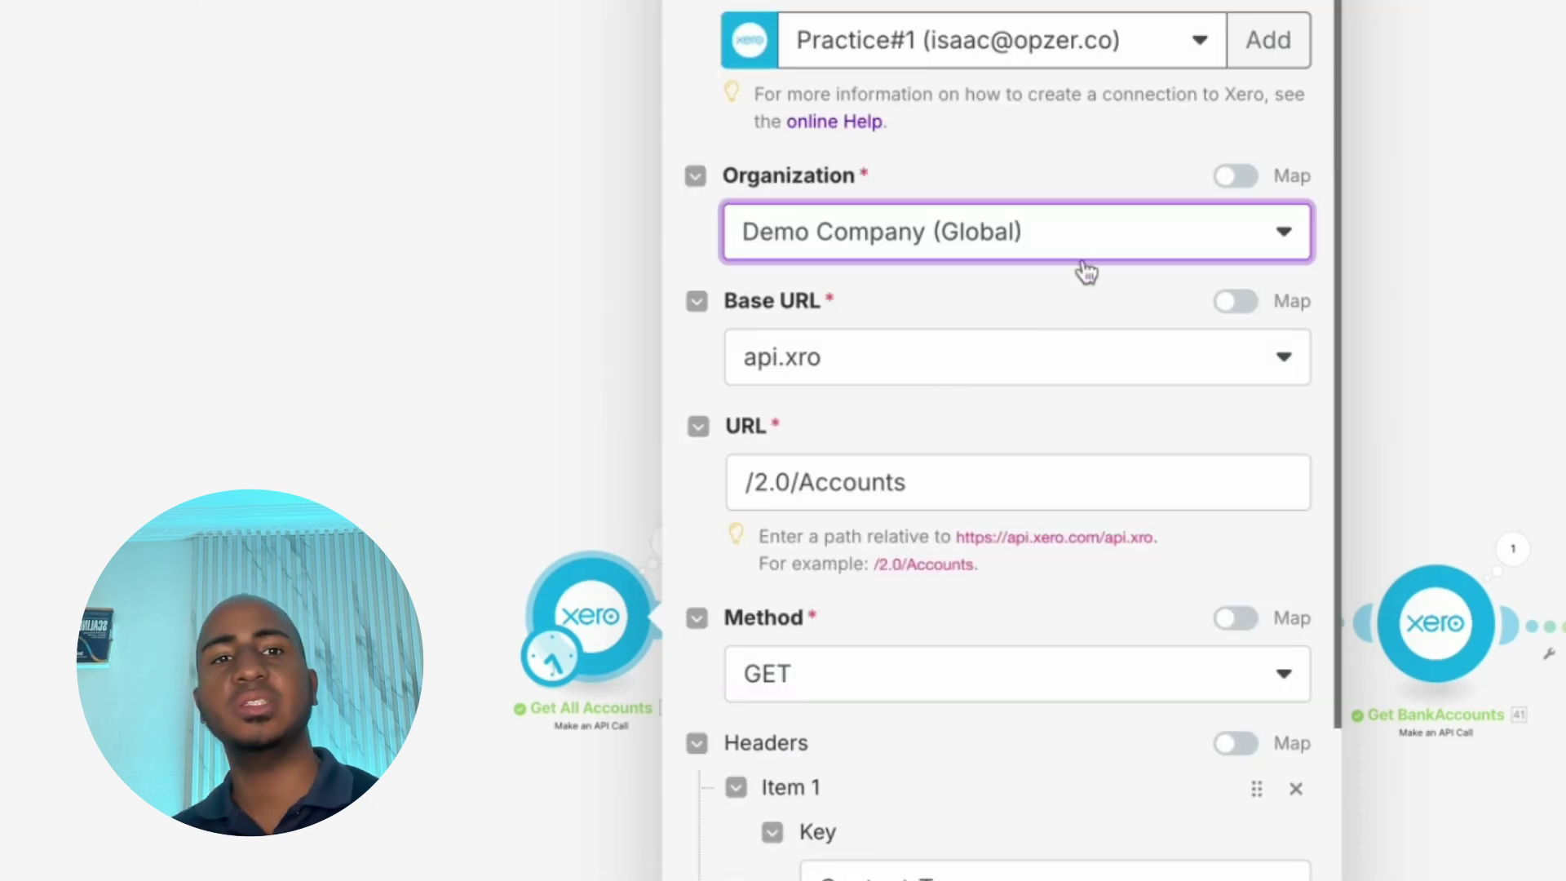
# Turn on mapping for the Organization field, highlight its organization ID, and turn mapping off
pyautogui.click(1236, 176)
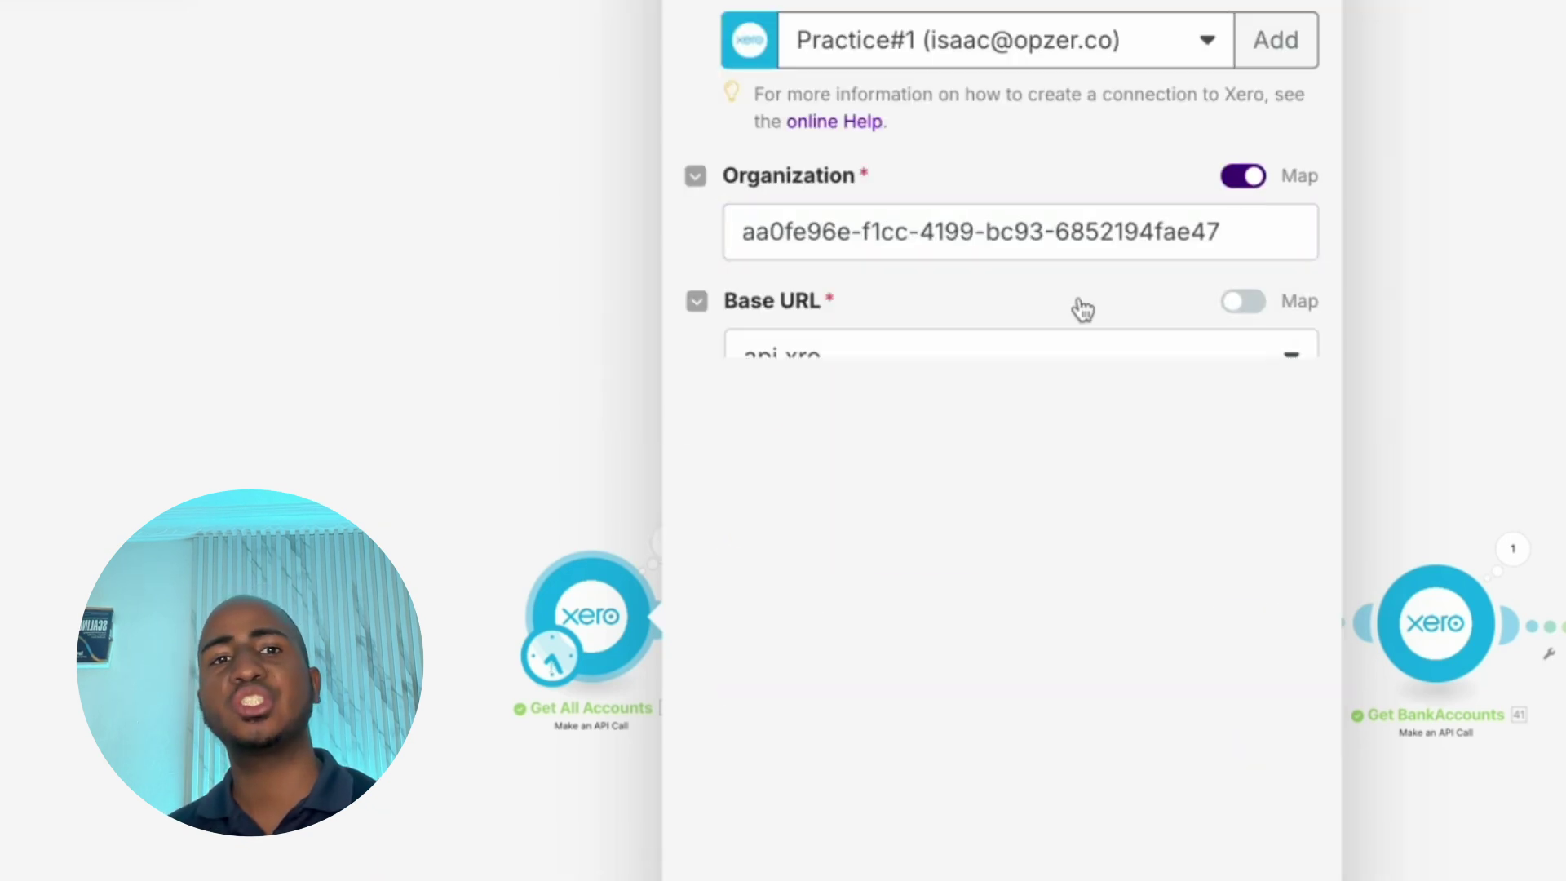
pyautogui.scroll(-5, 941, 395)
pyautogui.click(893, 235)
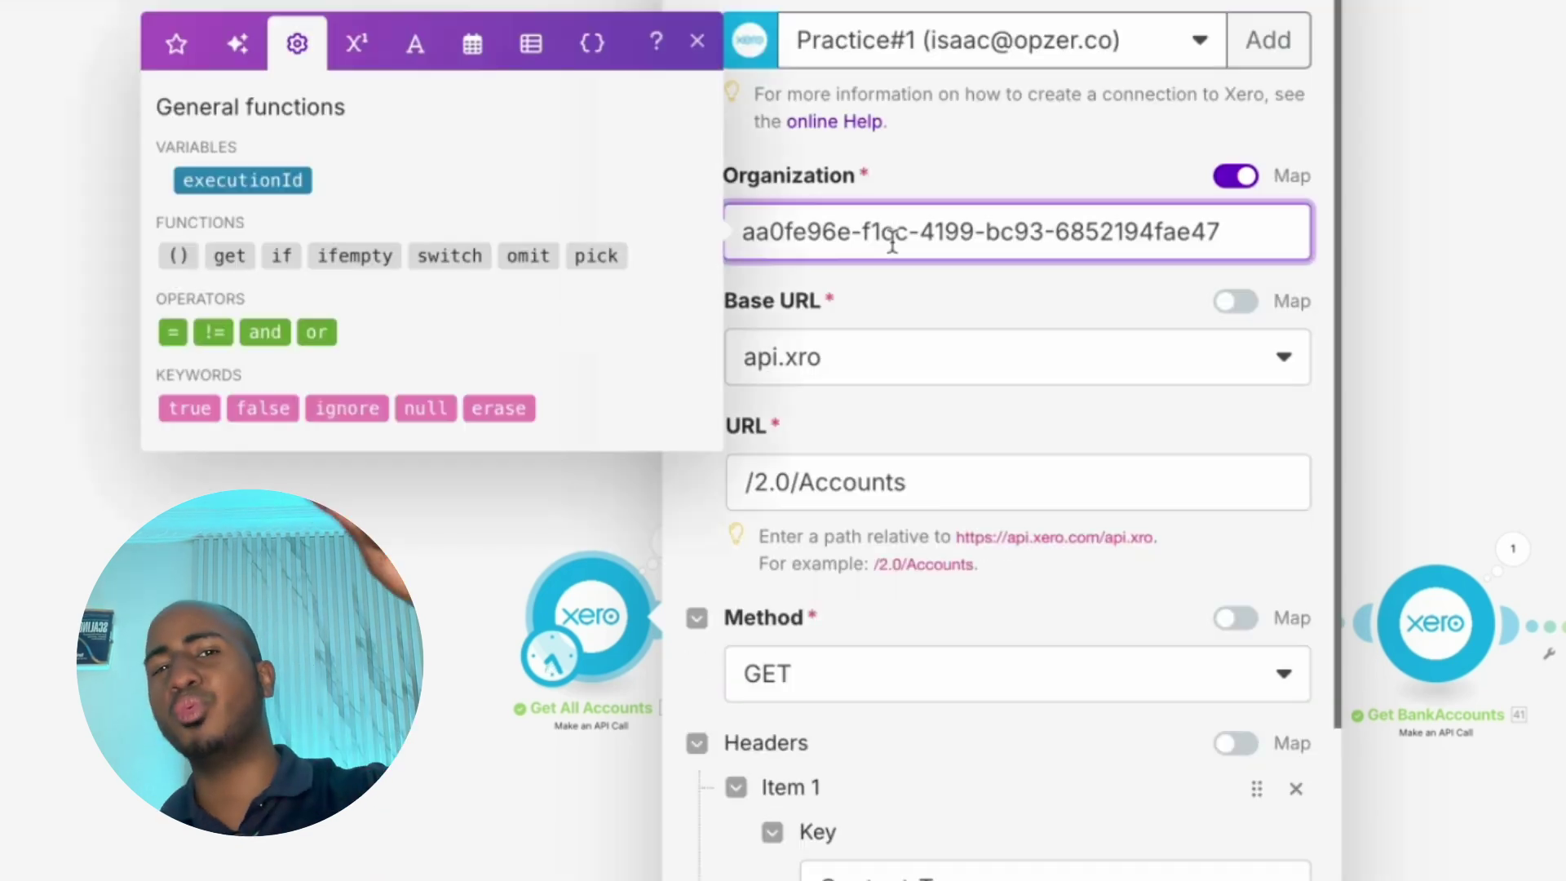
pyautogui.moveTo(1254, 252); pyautogui.dragTo(710, 253)
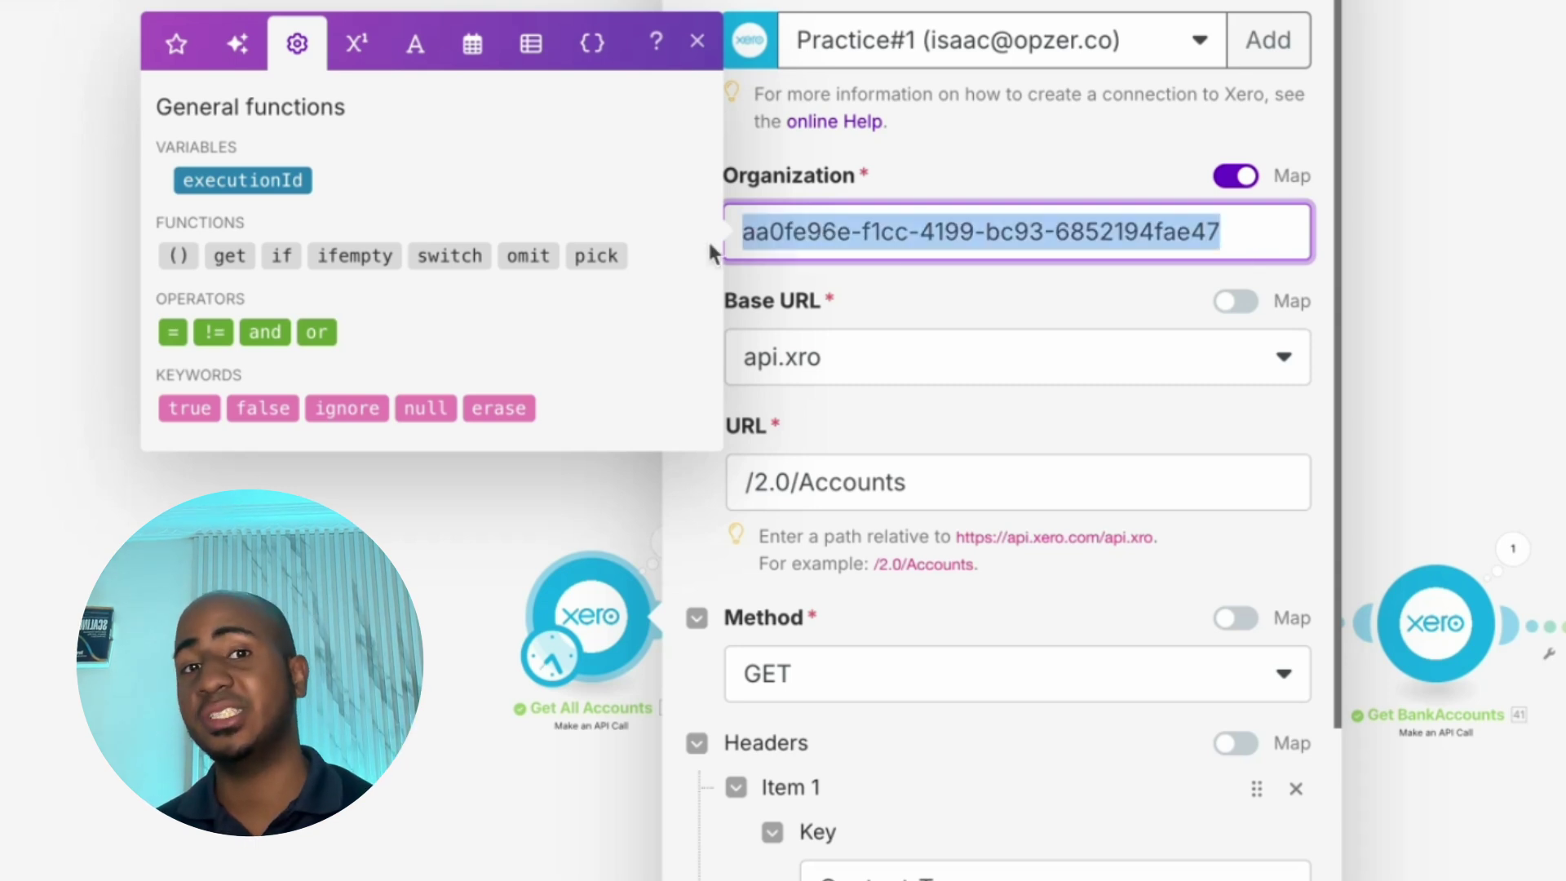
pyautogui.click(1238, 181)
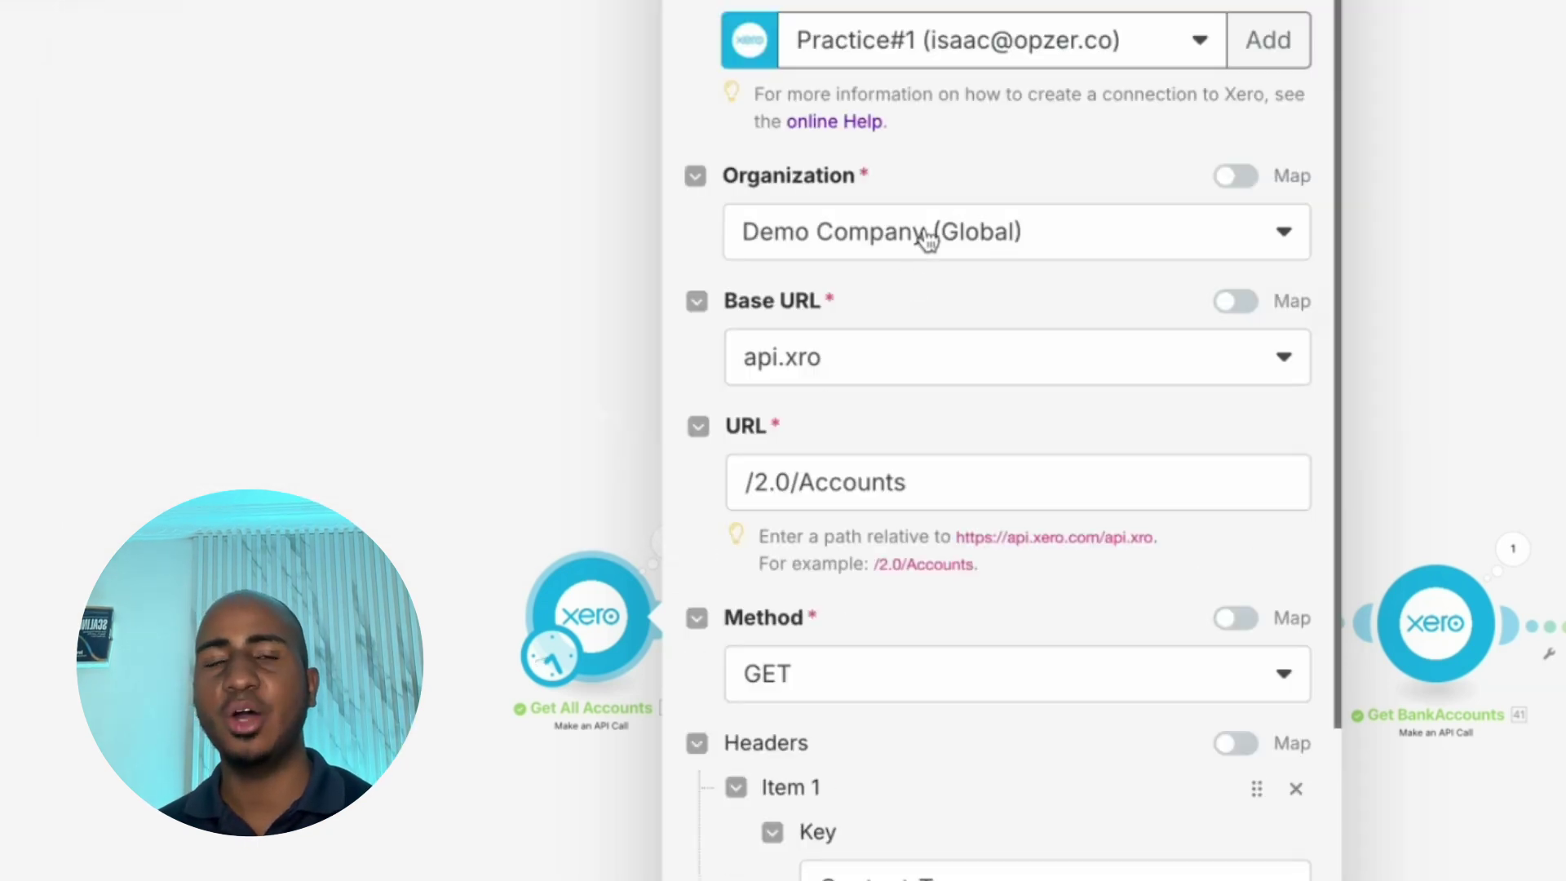
# Map the Organization field again, select its ID, compare it with the spreadsheet's Client Xero Org. ID column, and return to the Make scenario
pyautogui.click(1235, 175)
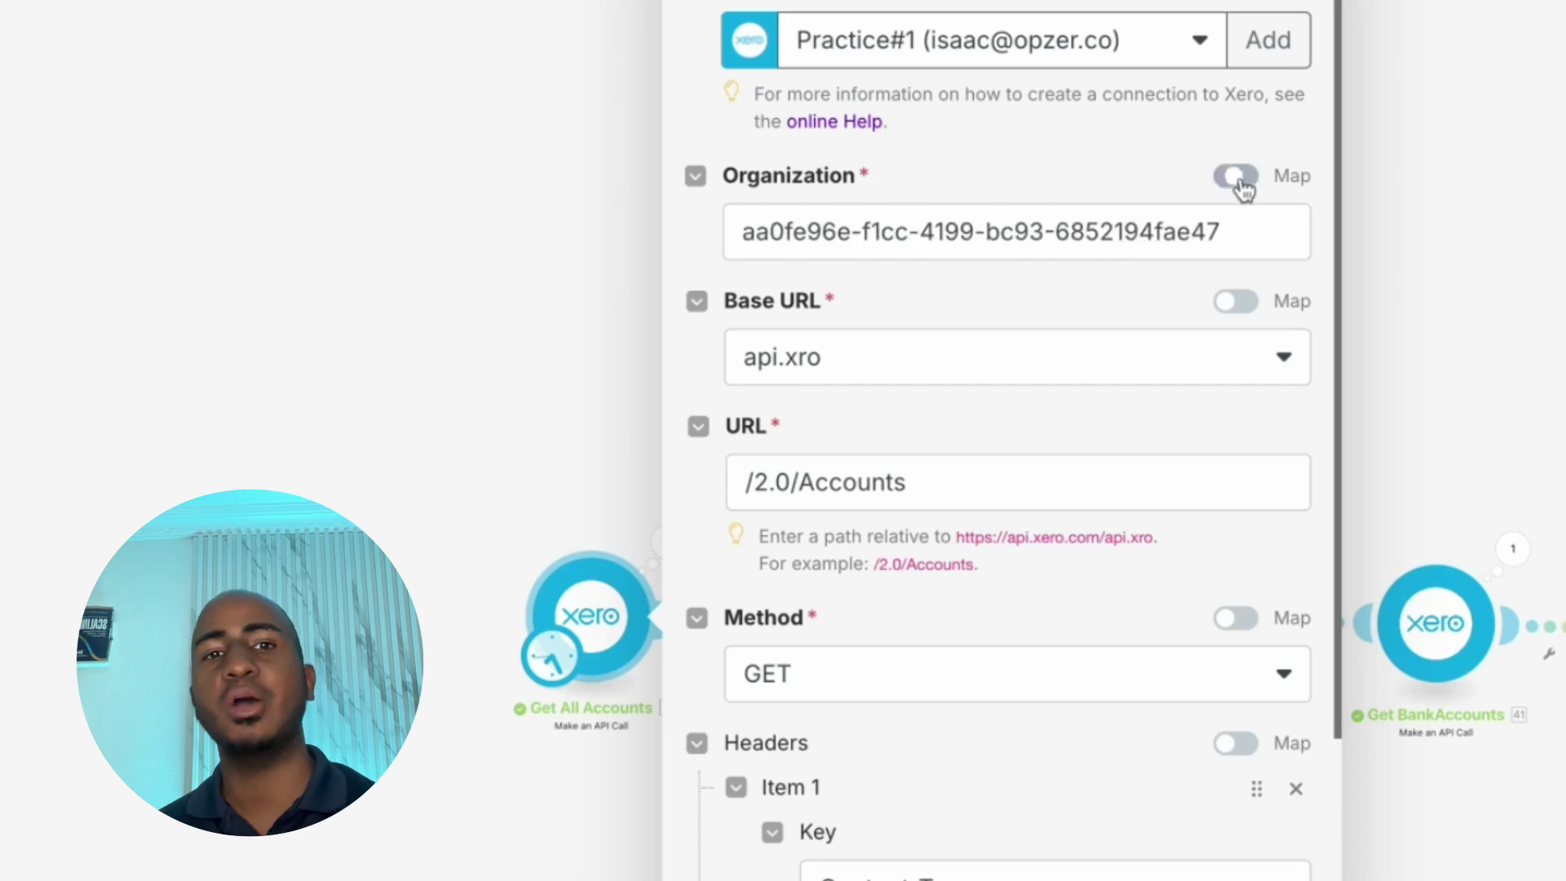
pyautogui.scroll(6, 1077, 342)
pyautogui.scroll(-6, 1077, 349)
pyautogui.click(1004, 232)
pyautogui.tripleClick(1004, 232)
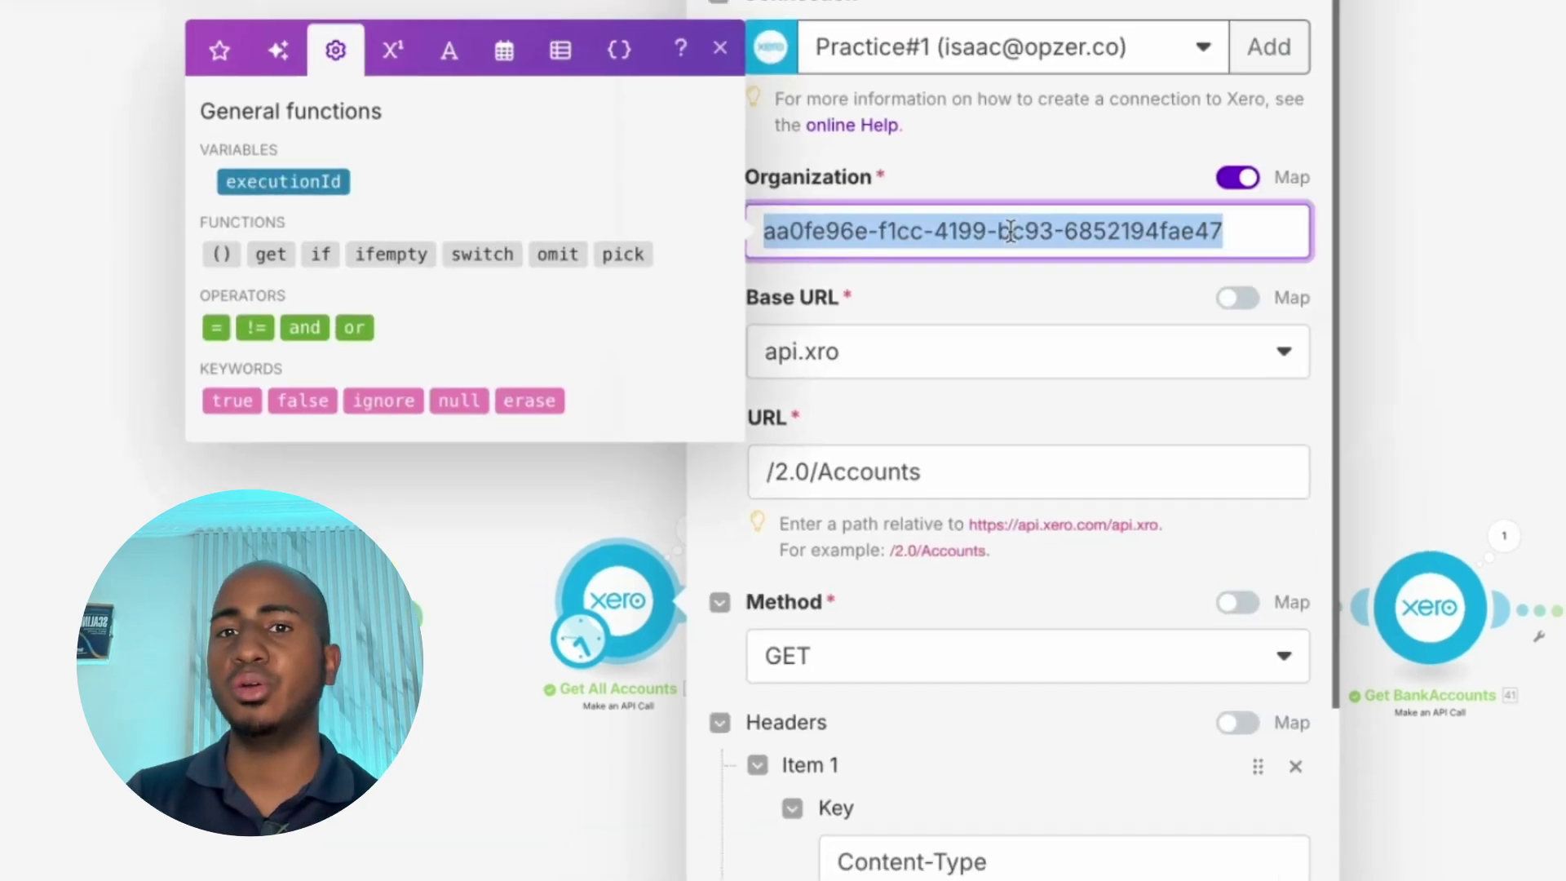
pyautogui.click(90, 306)
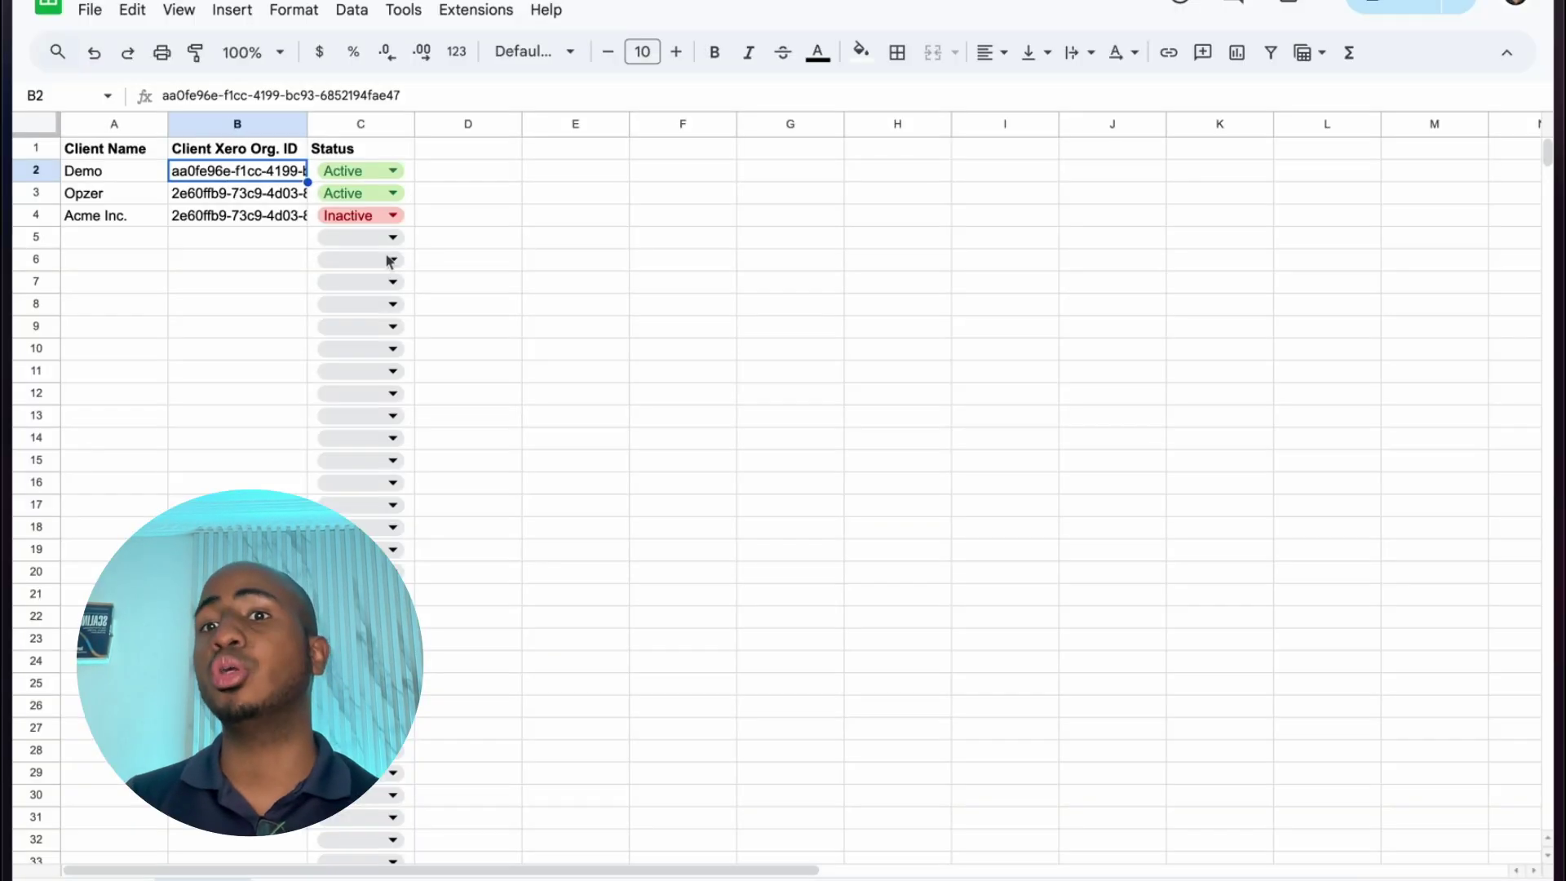
pyautogui.moveTo(2, 342)
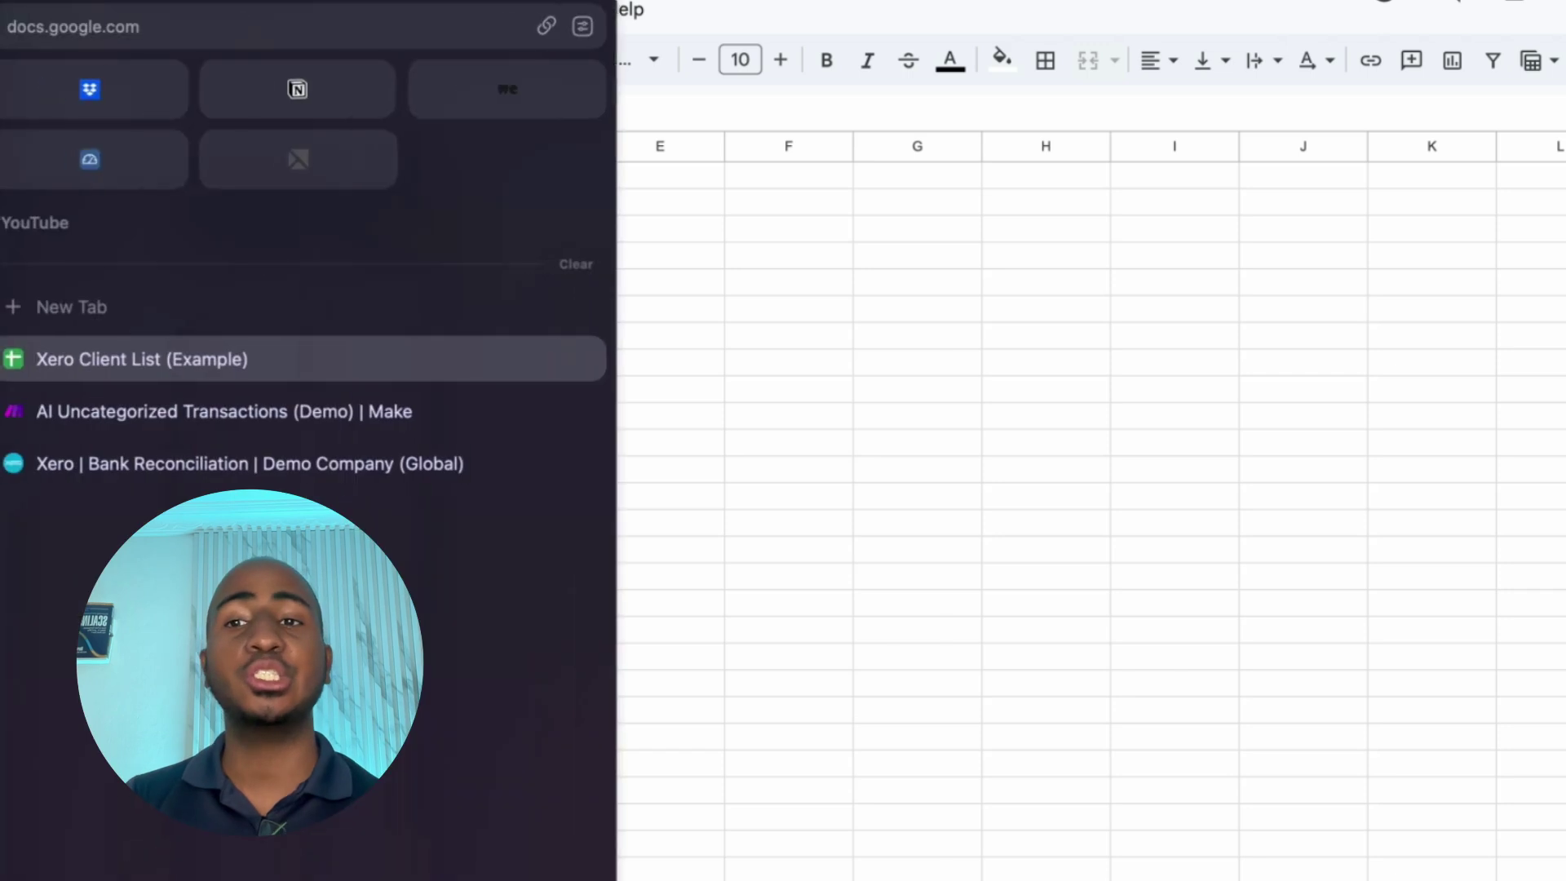
pyautogui.click(225, 411)
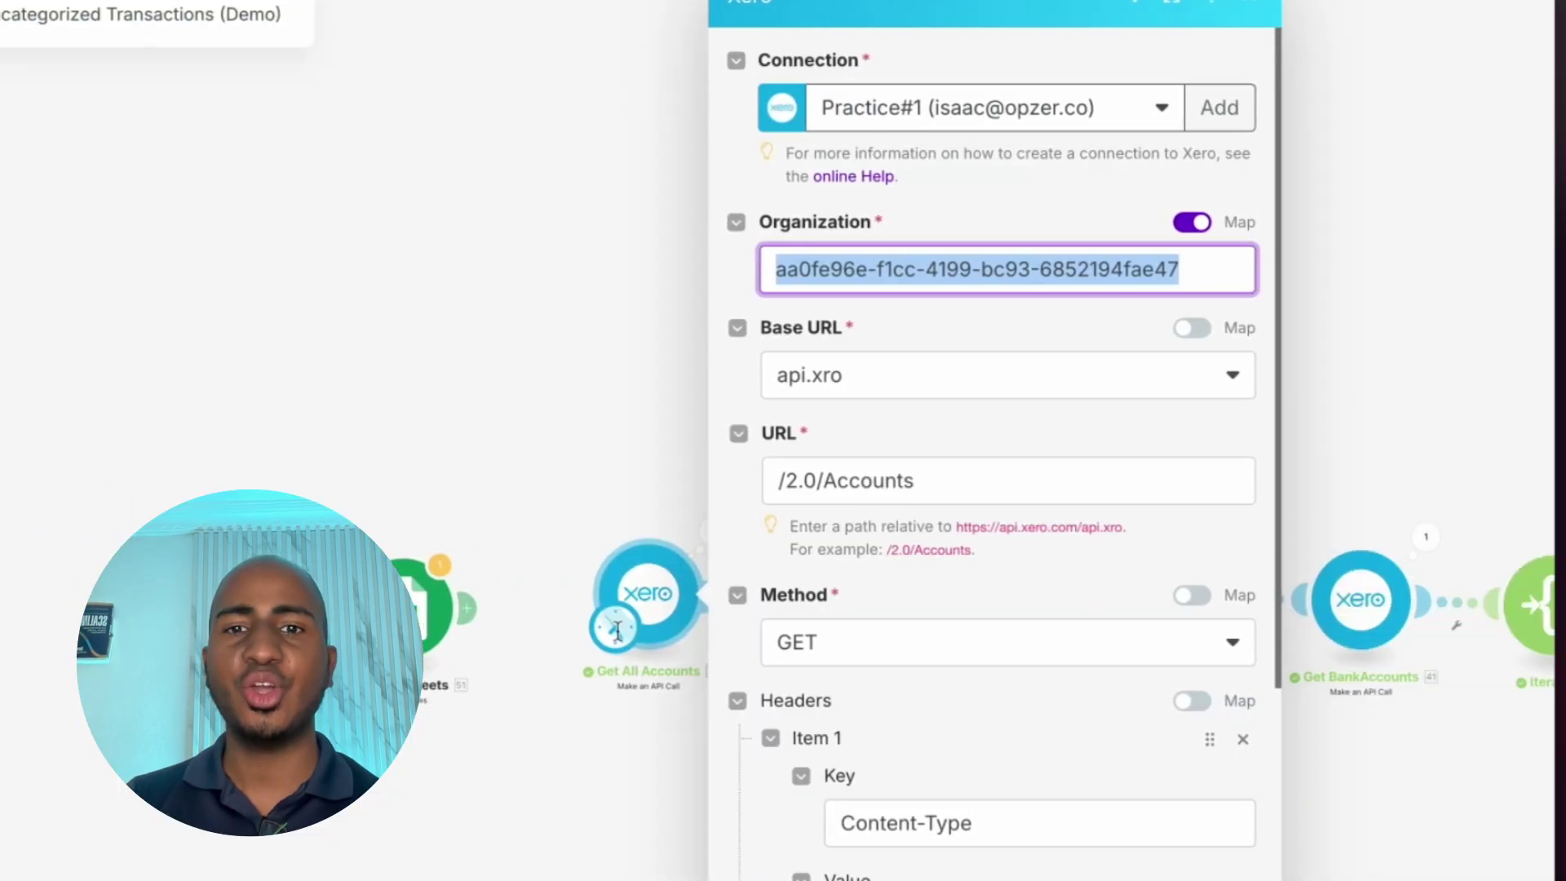
# Connect Google Sheets Search Rows ahead of Get All Accounts as the starting module, and review its Status equal to Active filter
pyautogui.press('Escape')
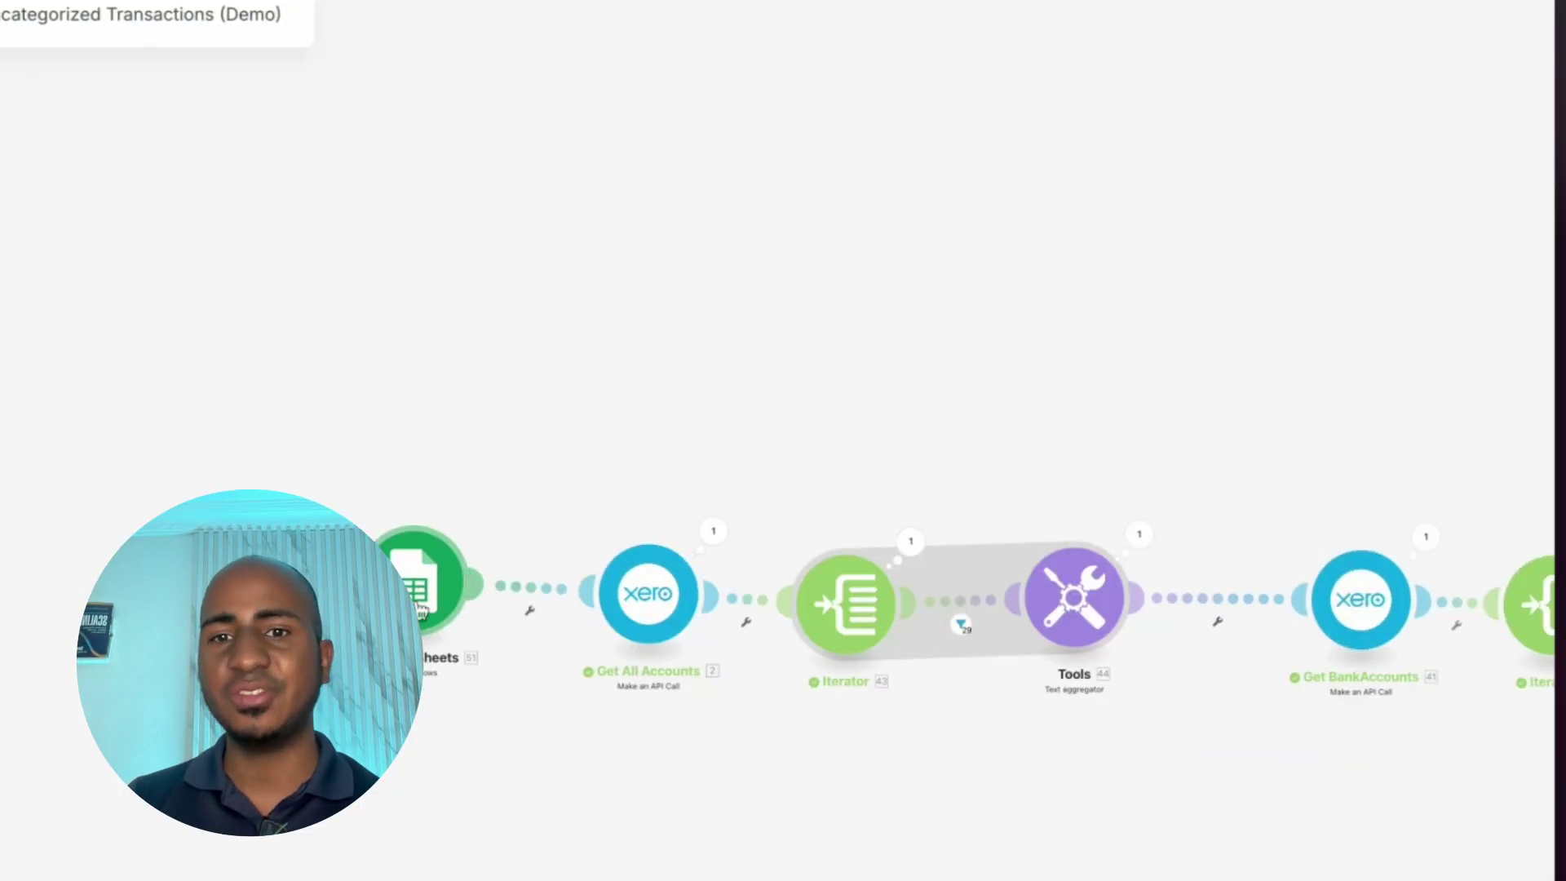
pyautogui.click(420, 604)
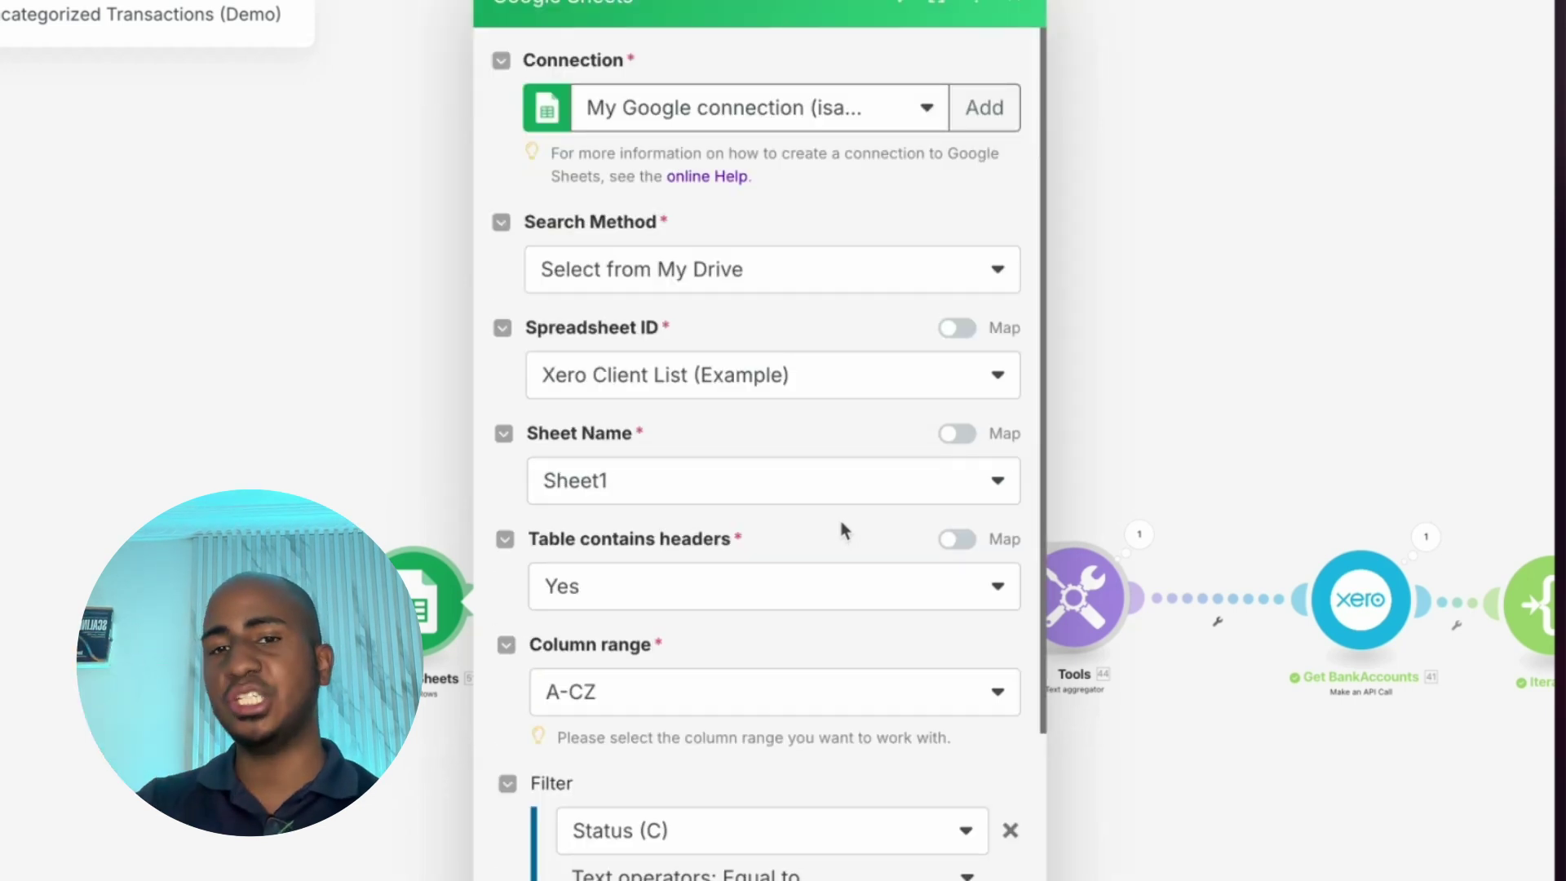
pyautogui.scroll(-3, 838, 516)
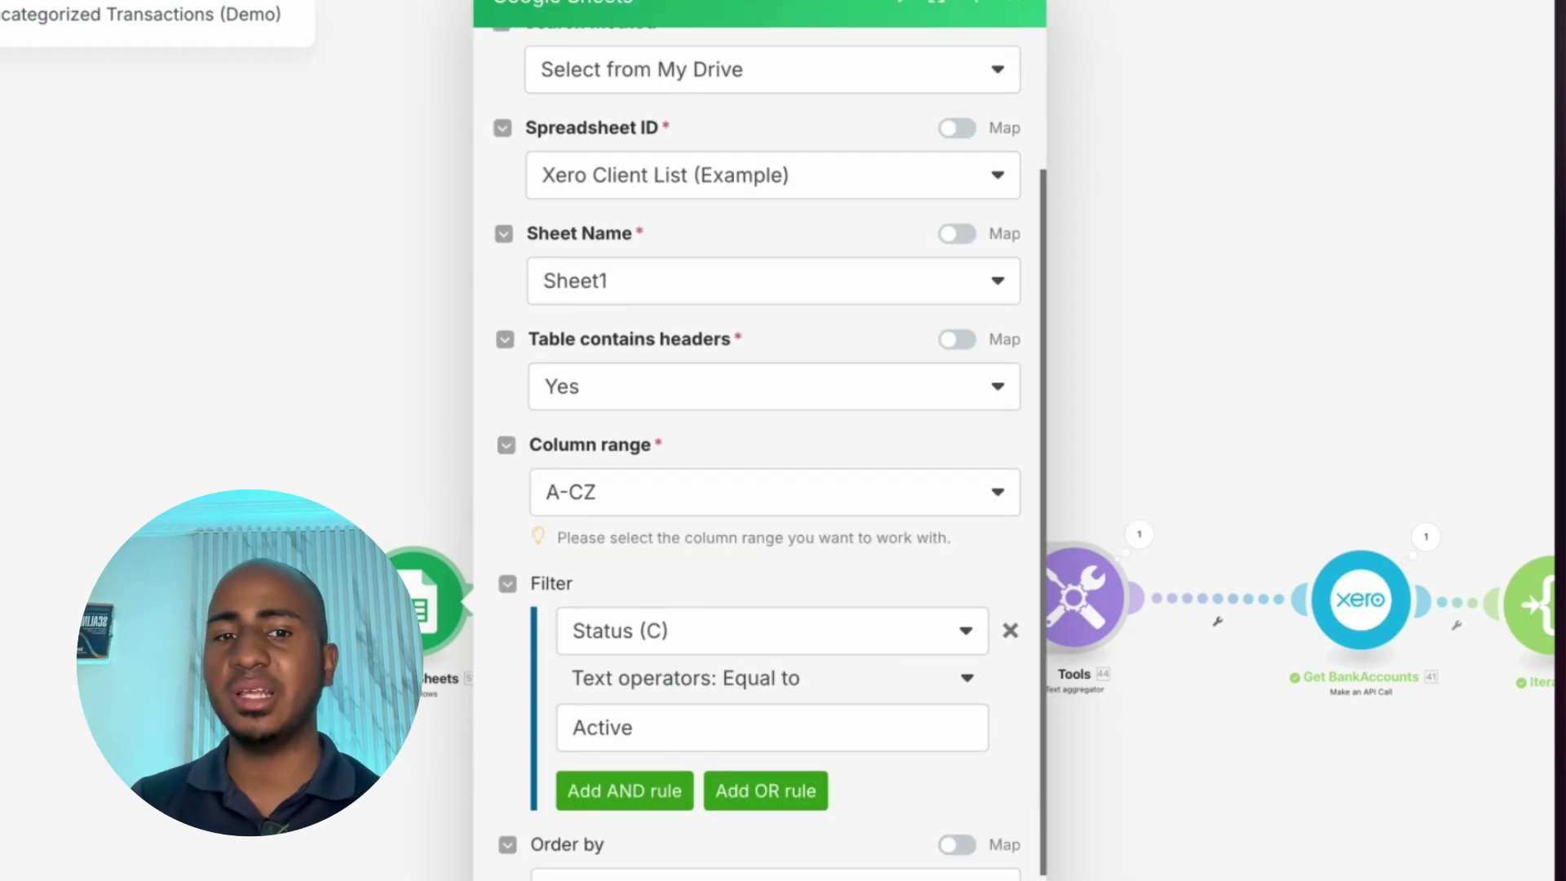
# Run only the Google Sheets Search Rows module and examine the client names and Xero organization IDs in its output bundles
pyautogui.press('Escape')
pyautogui.rightClick(412, 607)
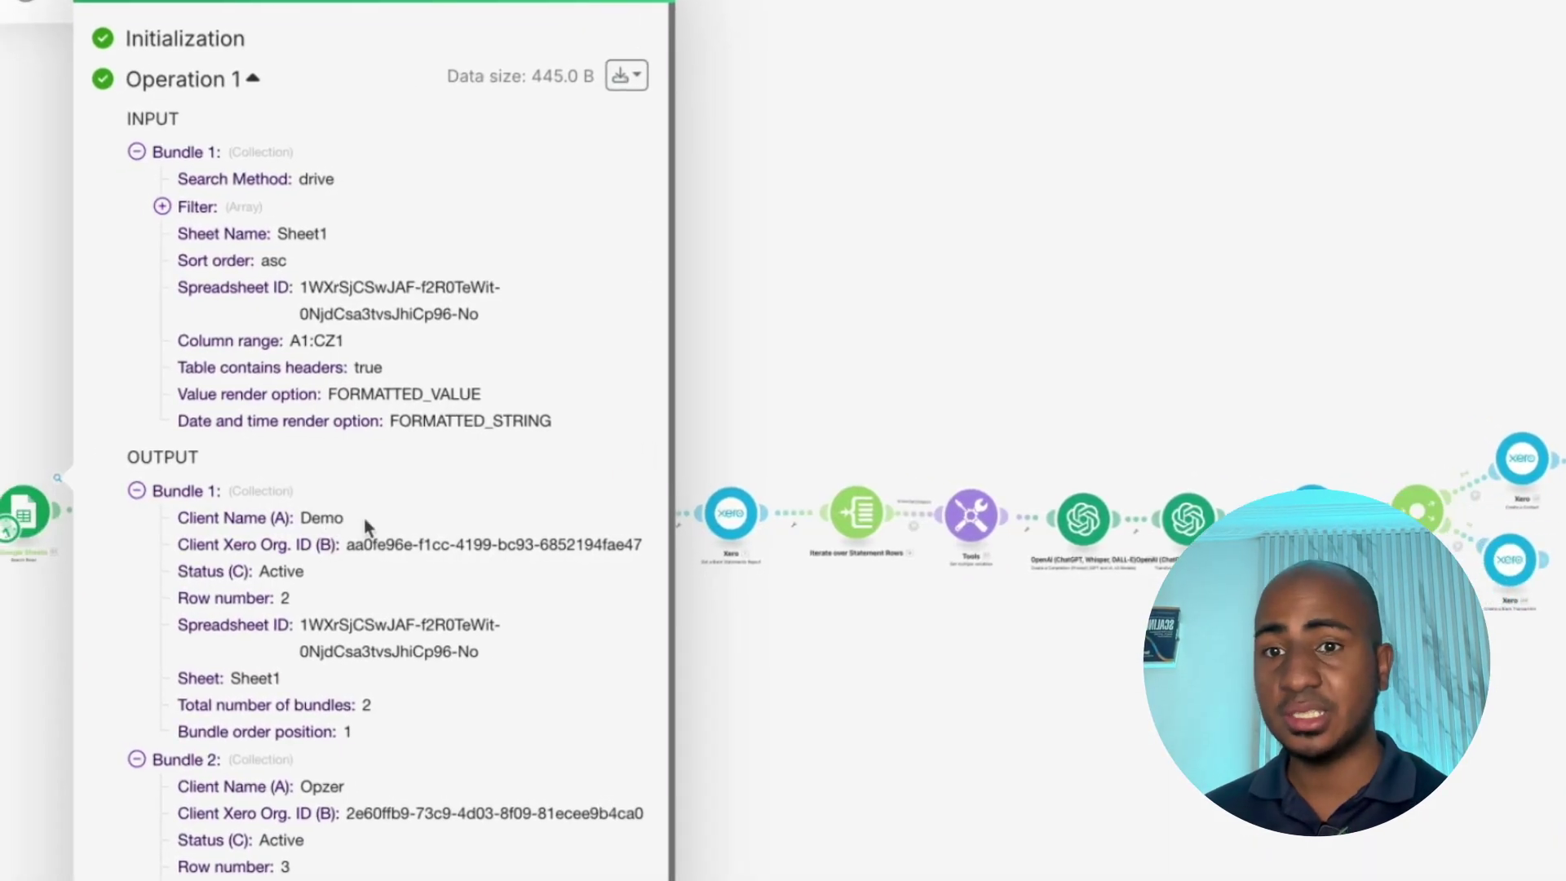
pyautogui.moveTo(352, 544); pyautogui.dragTo(631, 552)
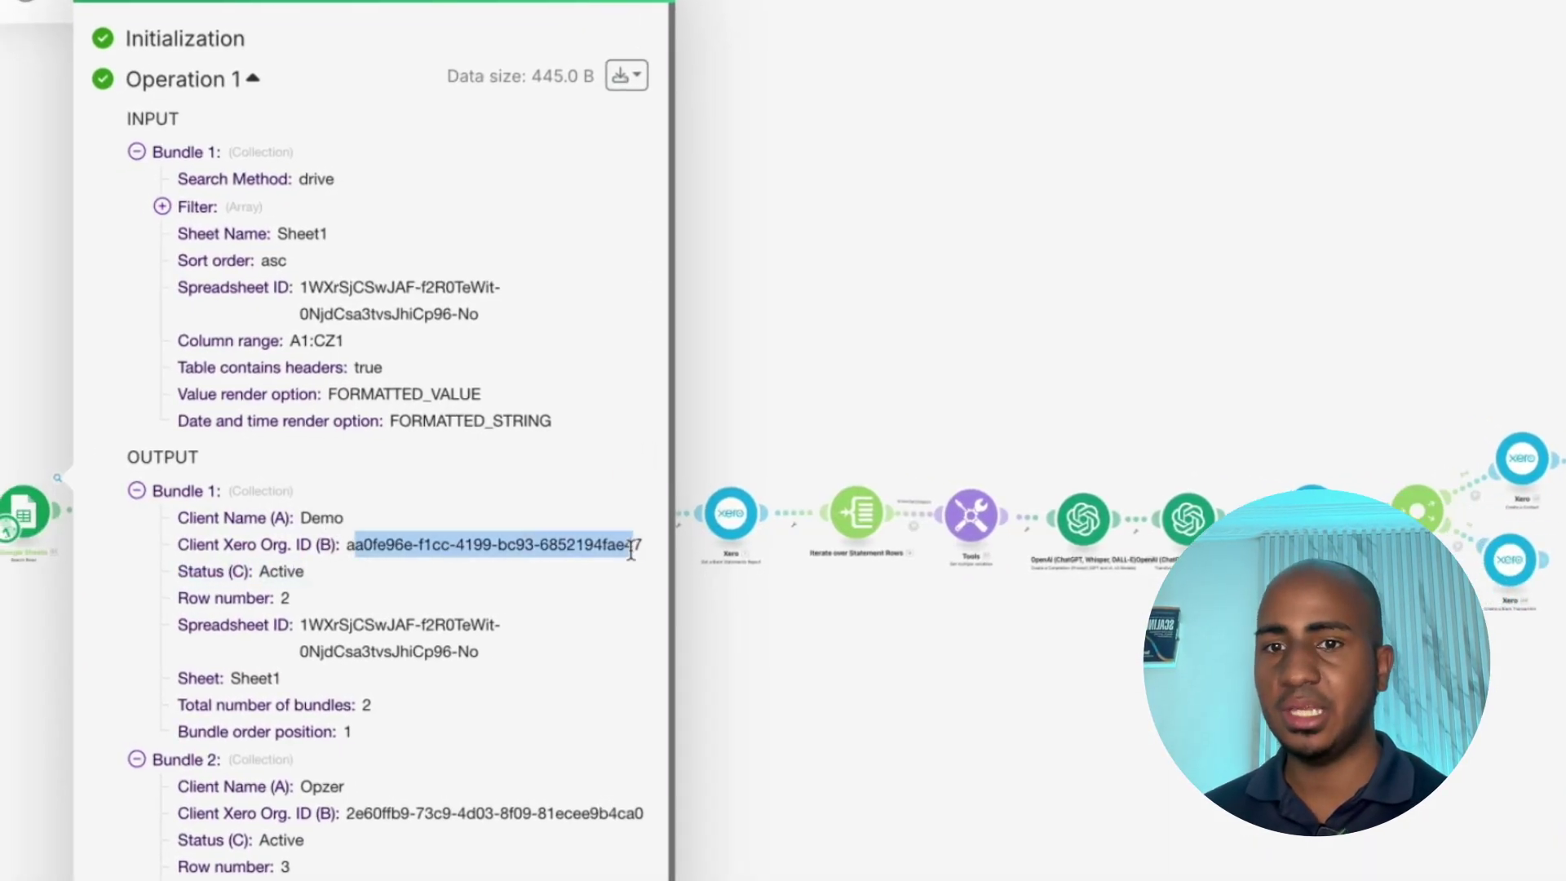
pyautogui.doubleClick(322, 786)
pyautogui.moveTo(346, 813); pyautogui.dragTo(582, 814)
pyautogui.click(582, 815)
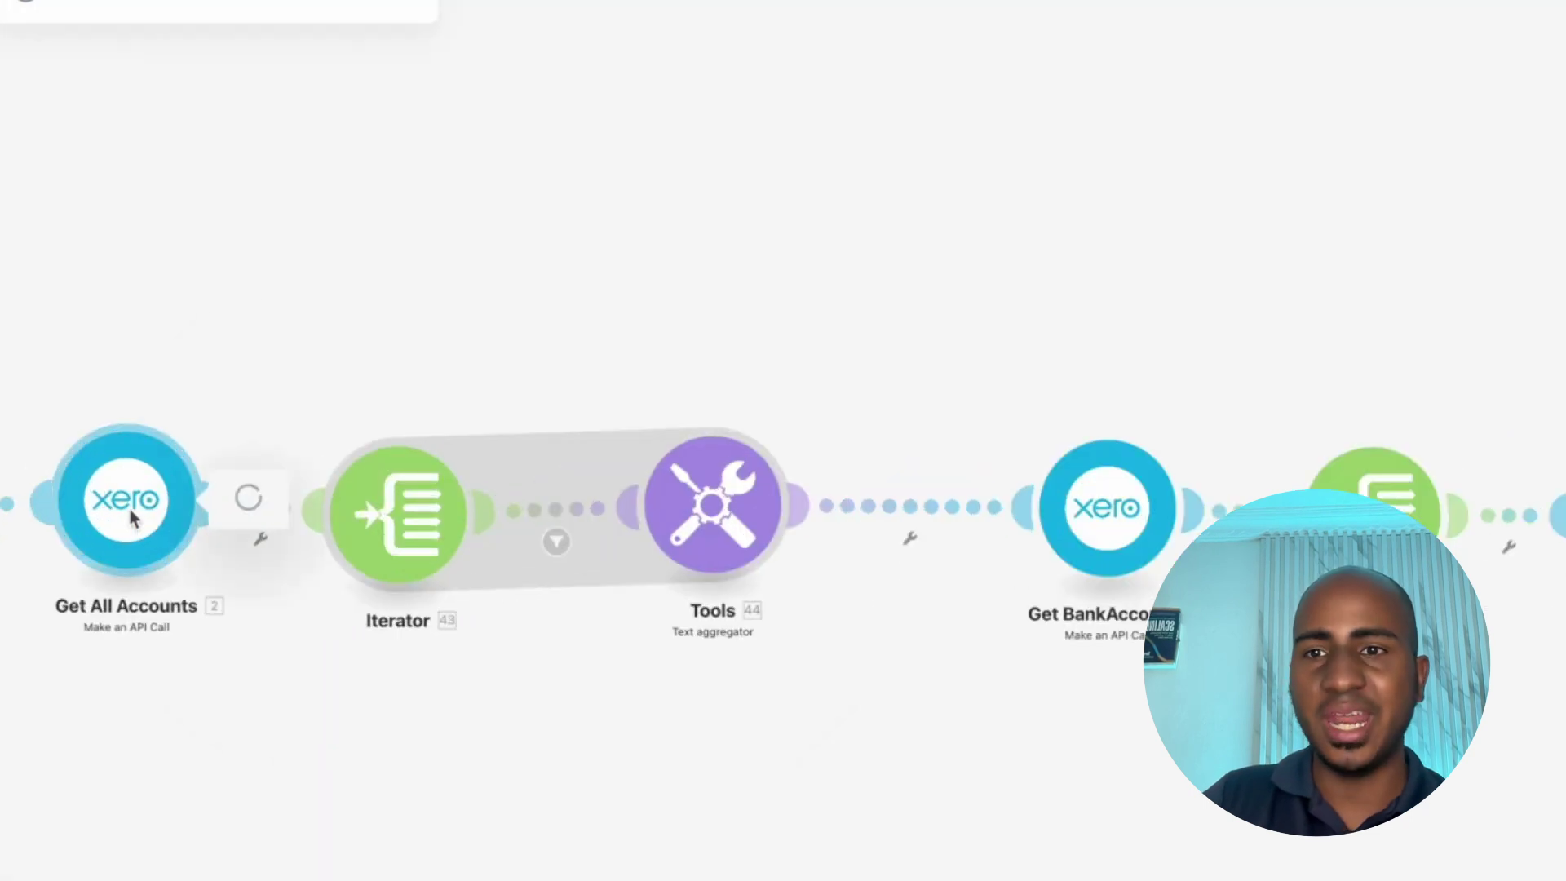
# Map the Get All Accounts Organization field to Client Xero Org. ID (B) from the Google Sheets Search Rows module
pyautogui.click(126, 514)
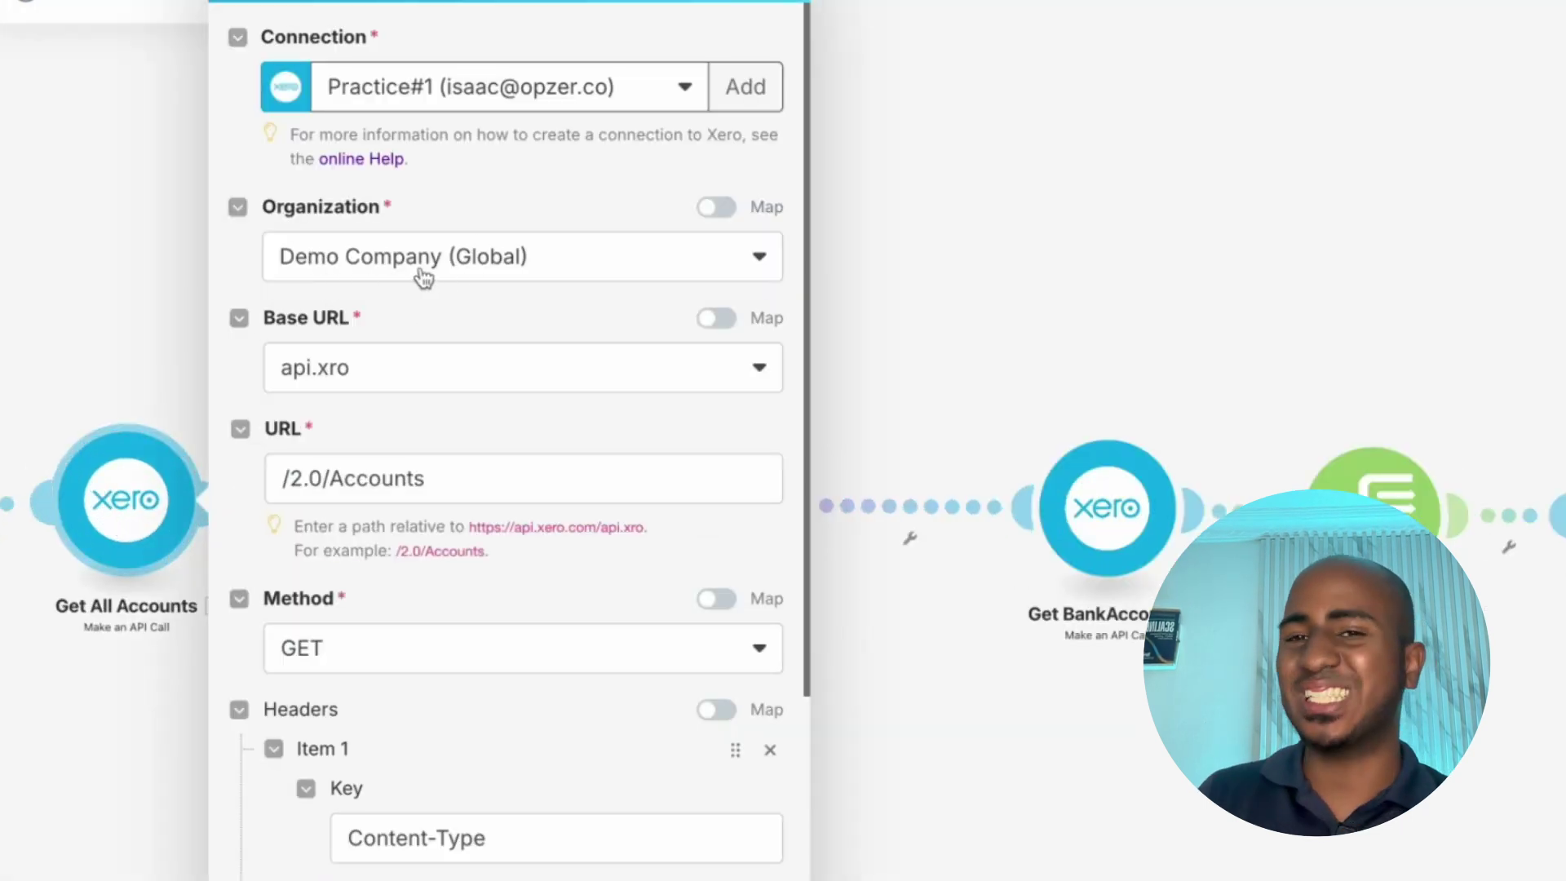
pyautogui.click(717, 207)
pyautogui.click(568, 259)
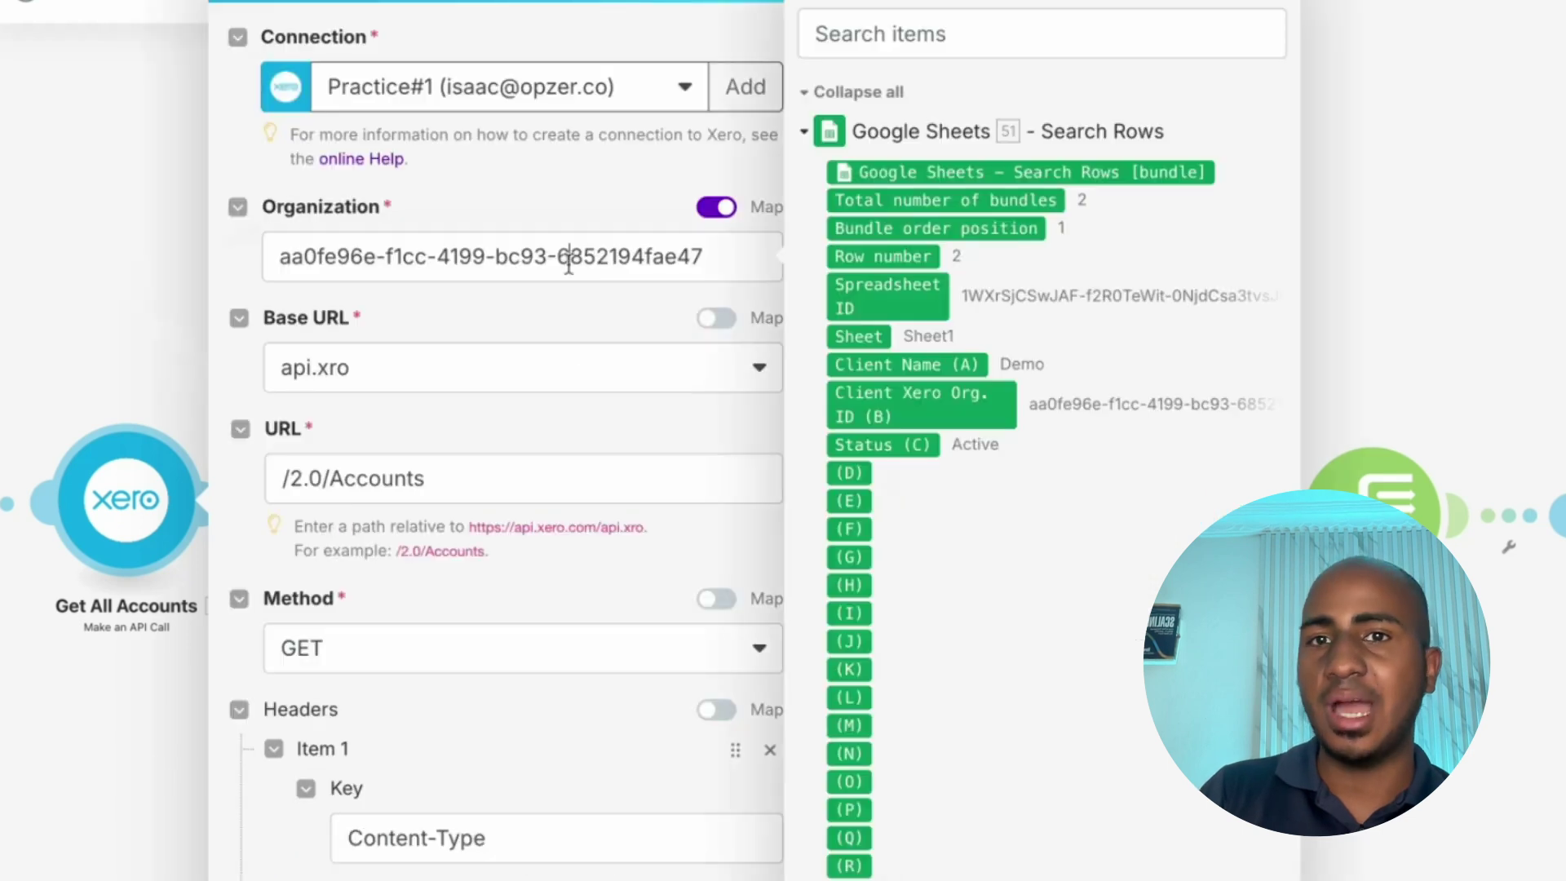
pyautogui.hotkey('ctrl', 'a')
pyautogui.press('BackSpace')
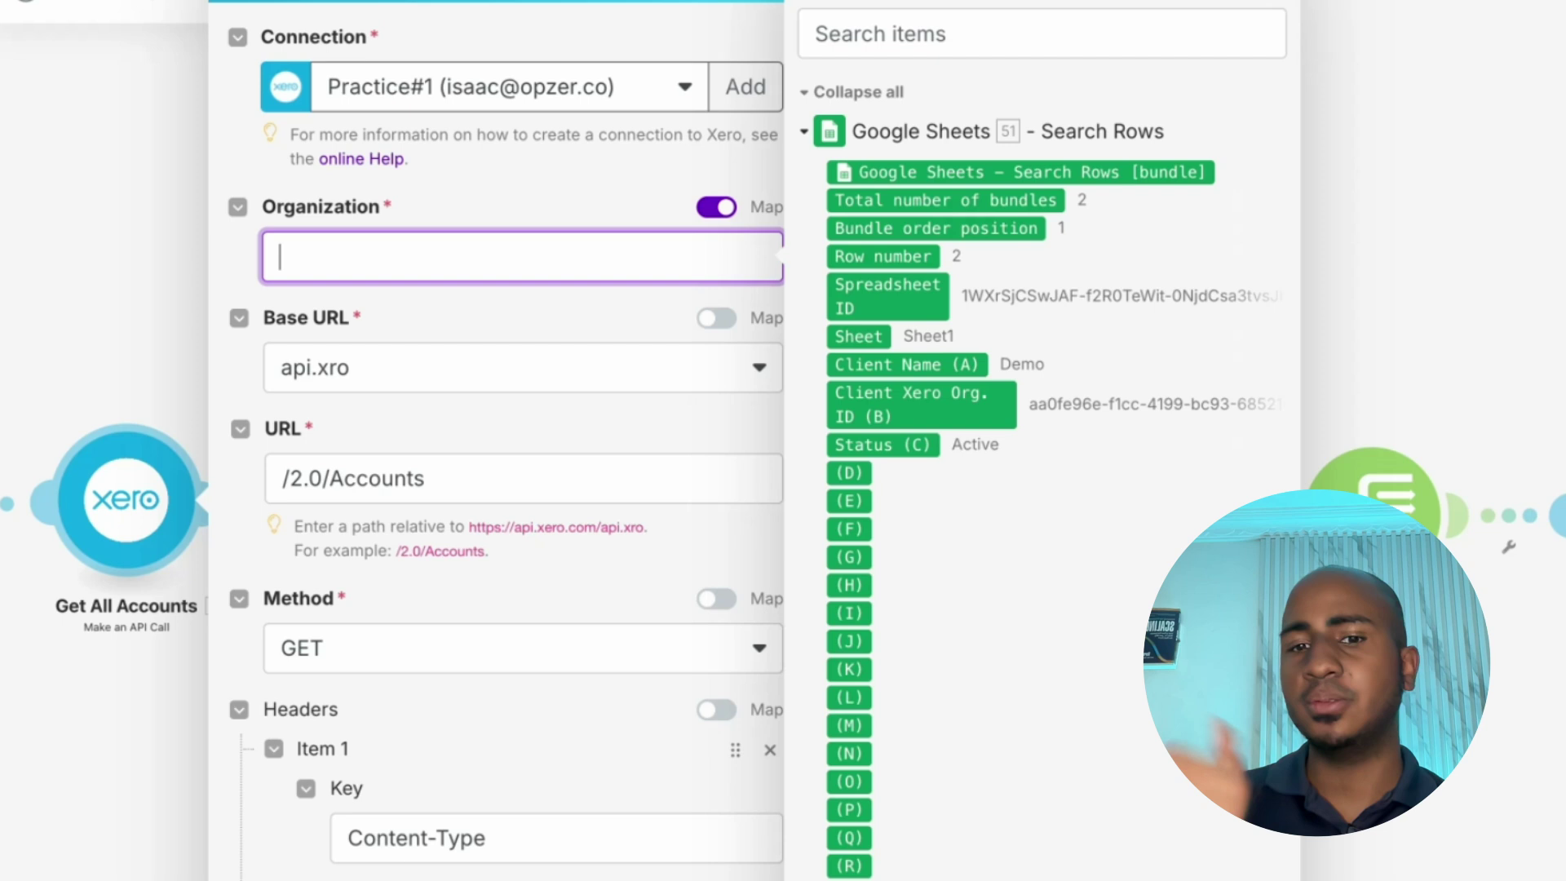
pyautogui.click(920, 404)
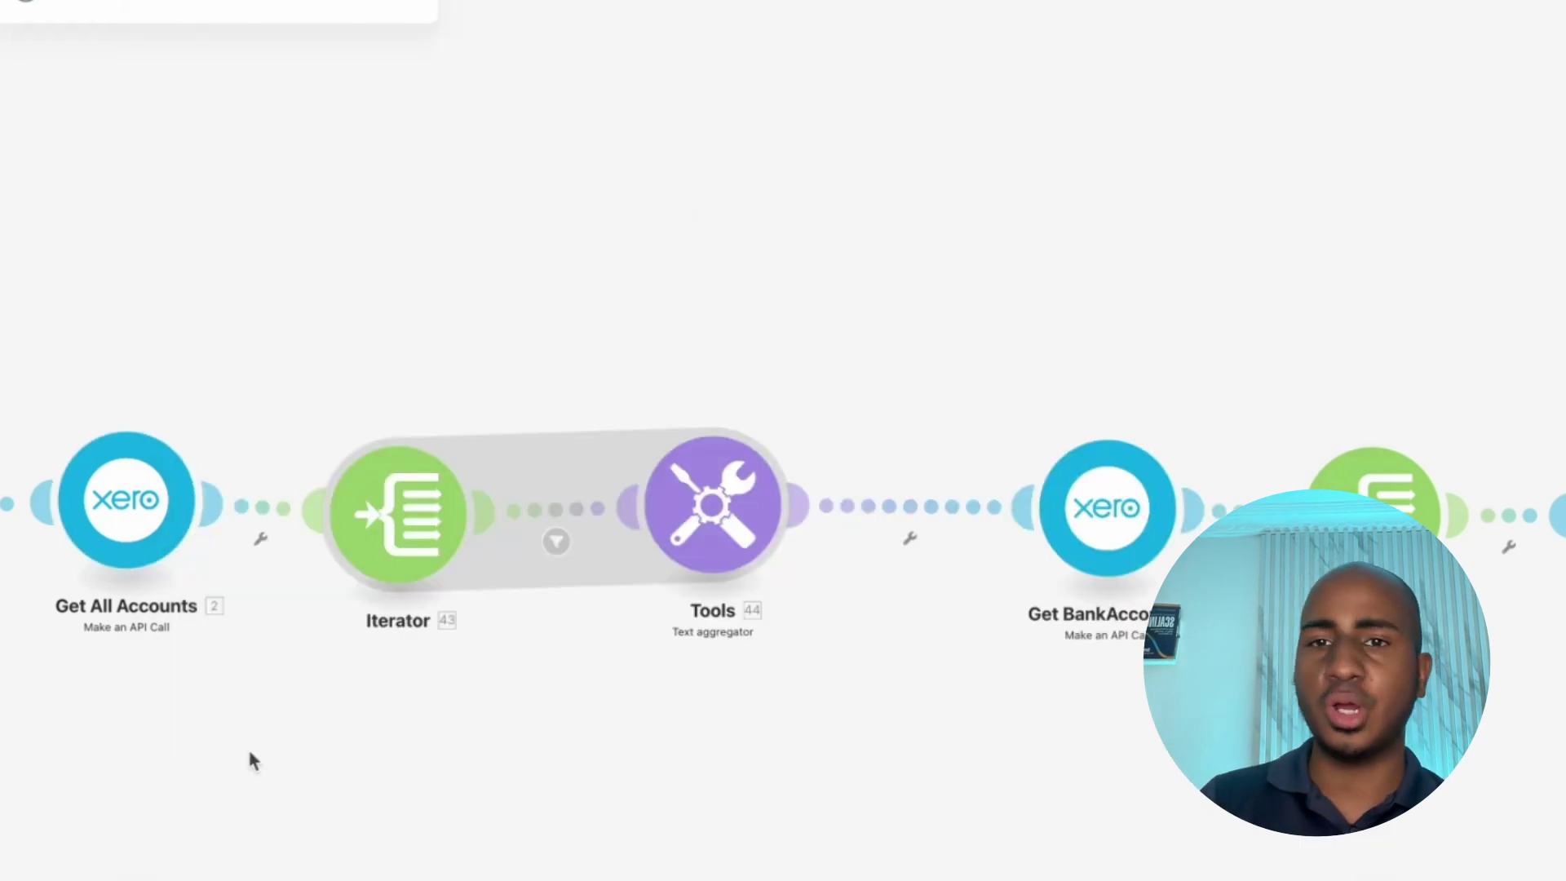
# Replace the fixed organization in Get BankAccounts with the mapped Client Xero Org. ID (B) from Google Sheets
pyautogui.hscroll(5, 248, 756)
pyautogui.click(758, 460)
pyautogui.click(1326, 209)
pyautogui.tripleClick(1134, 265)
pyautogui.press('BackSpace')
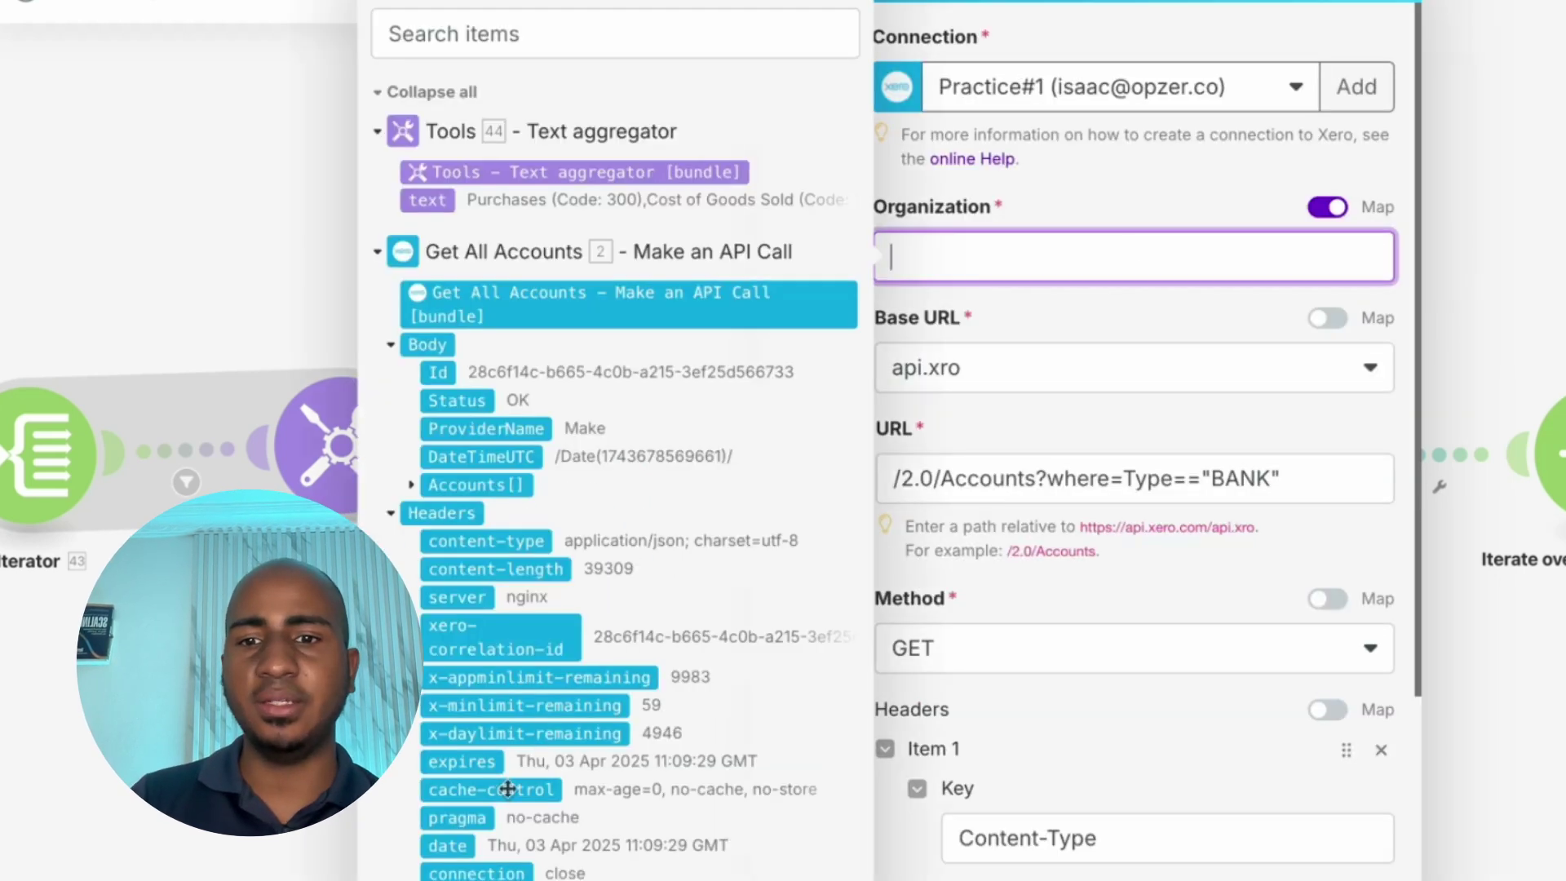
pyautogui.scroll(-5, 611, 440)
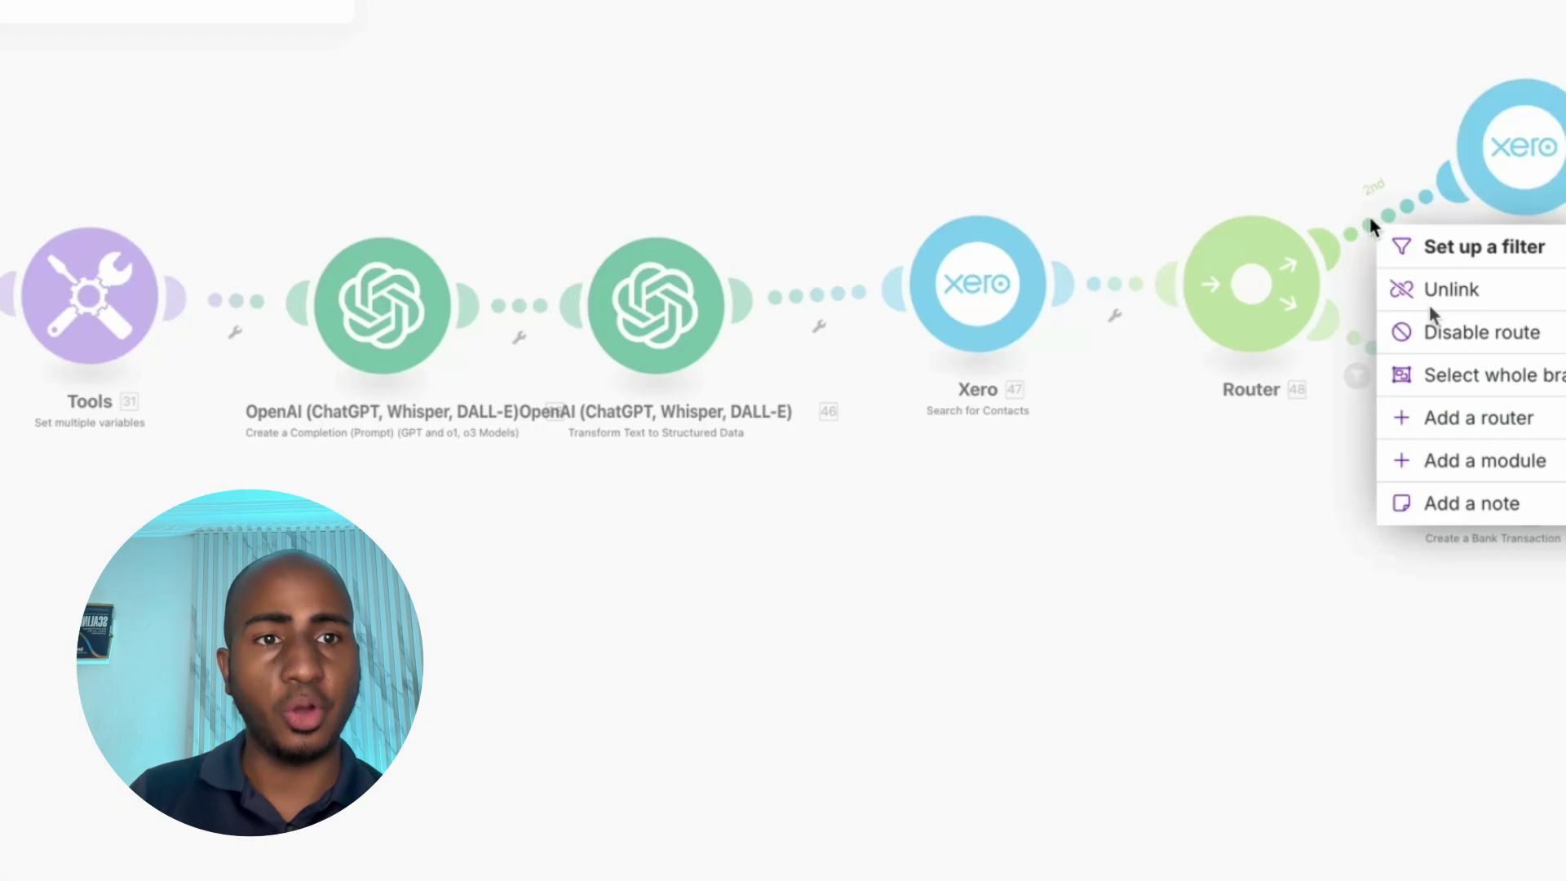
# Disable both routes leaving the Router, to Create a Contact and to Create a Bank Transaction
pyautogui.click(1459, 332)
pyautogui.click(1369, 341)
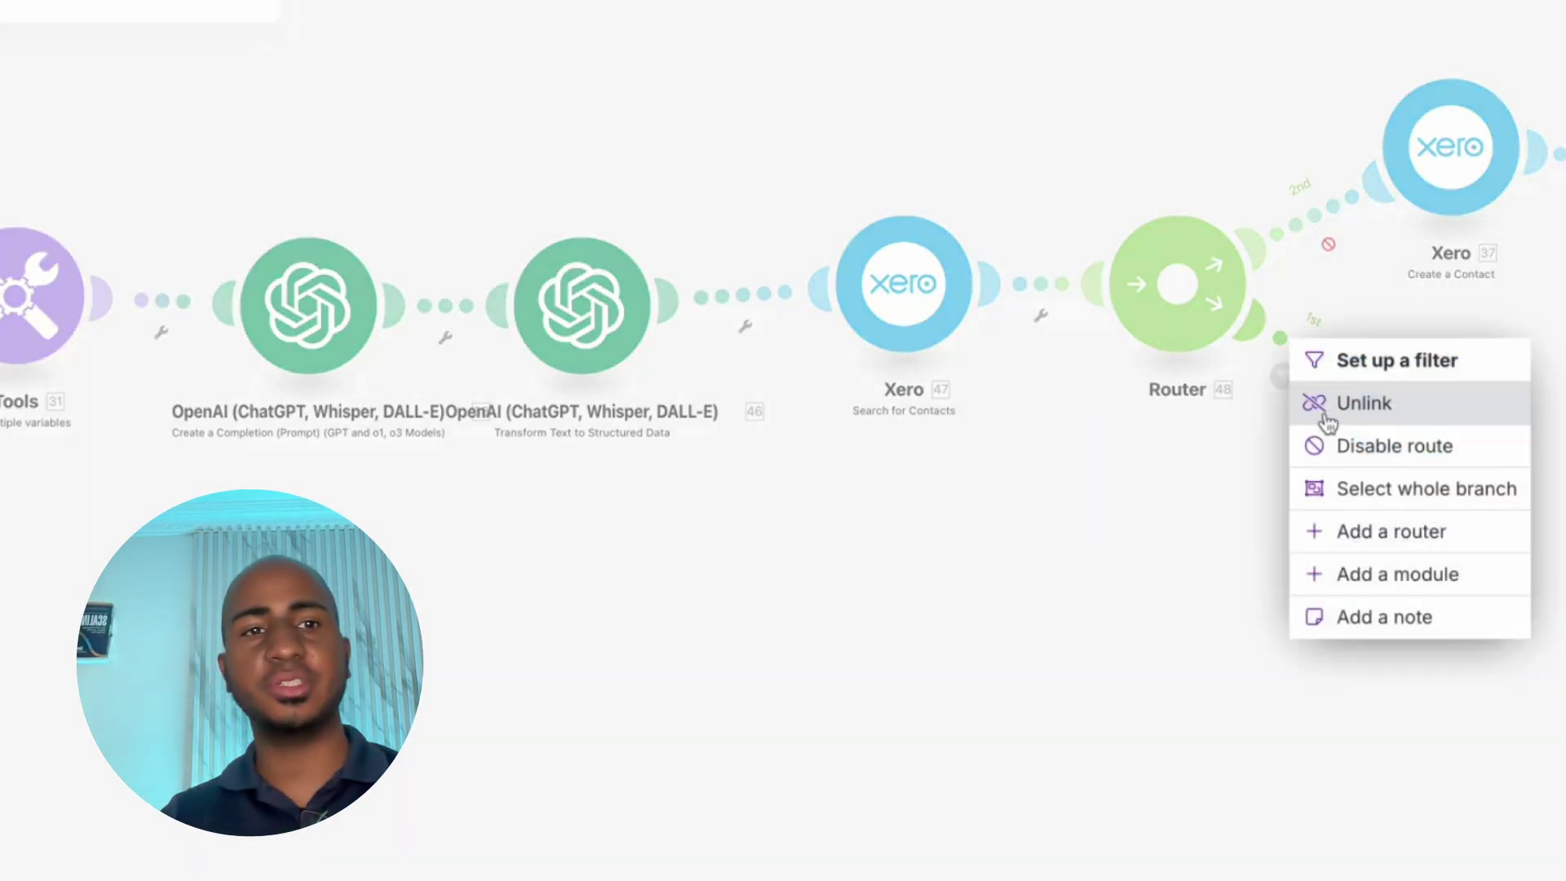
pyautogui.click(1321, 445)
pyautogui.moveTo(682, 710); pyautogui.dragTo(889, 737)
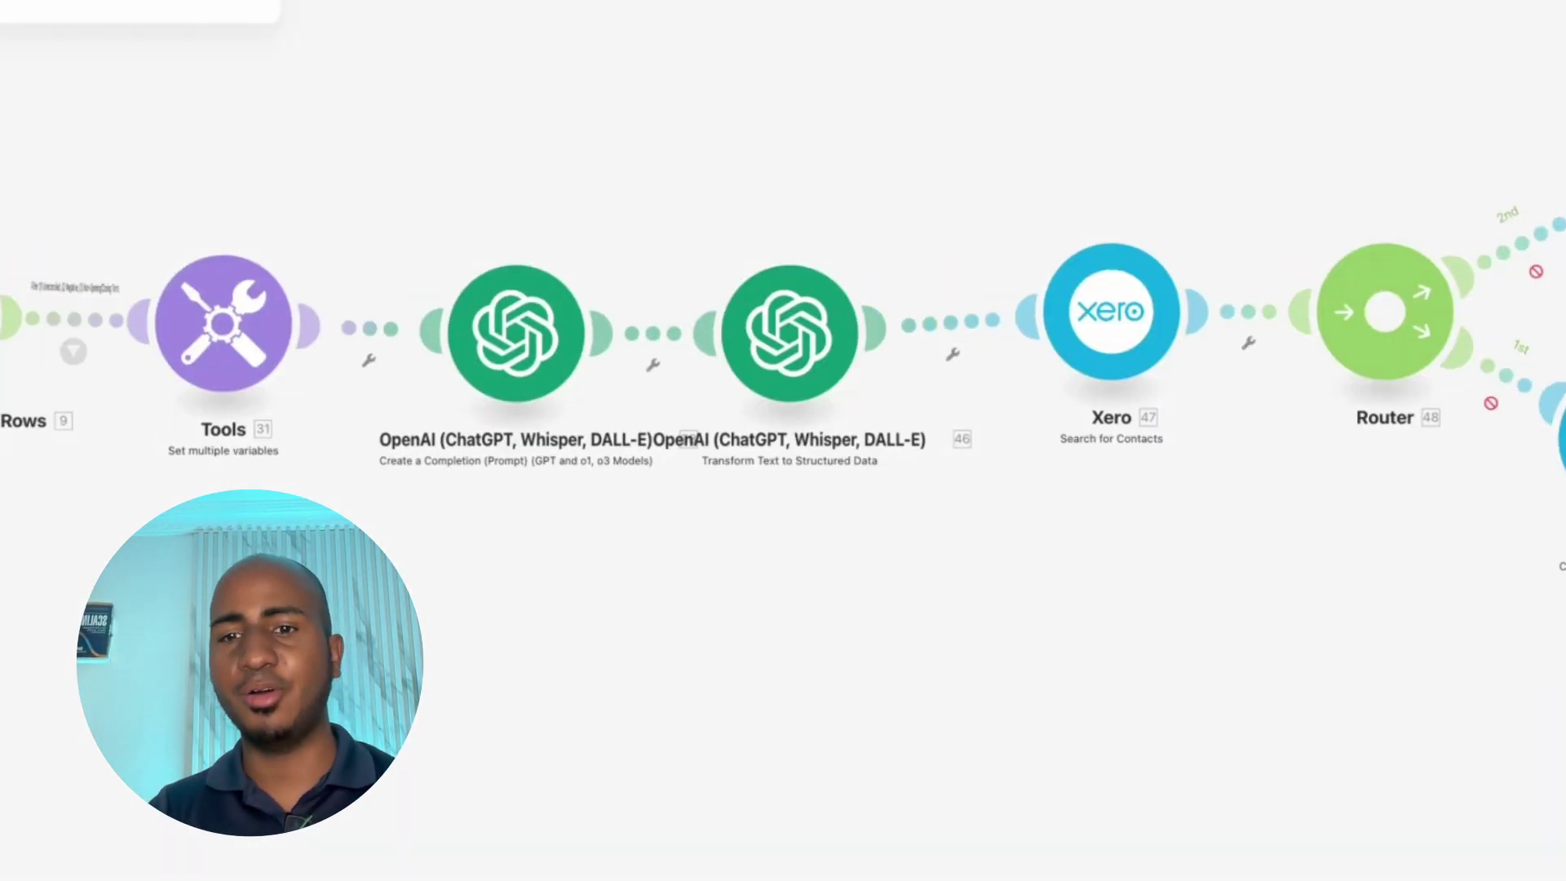
# Add a Client / Entity variable to the Set multiple variables module, using the Google Sheets Client Name (A) as its value
pyautogui.moveTo(135, 515); pyautogui.dragTo(471, 563)
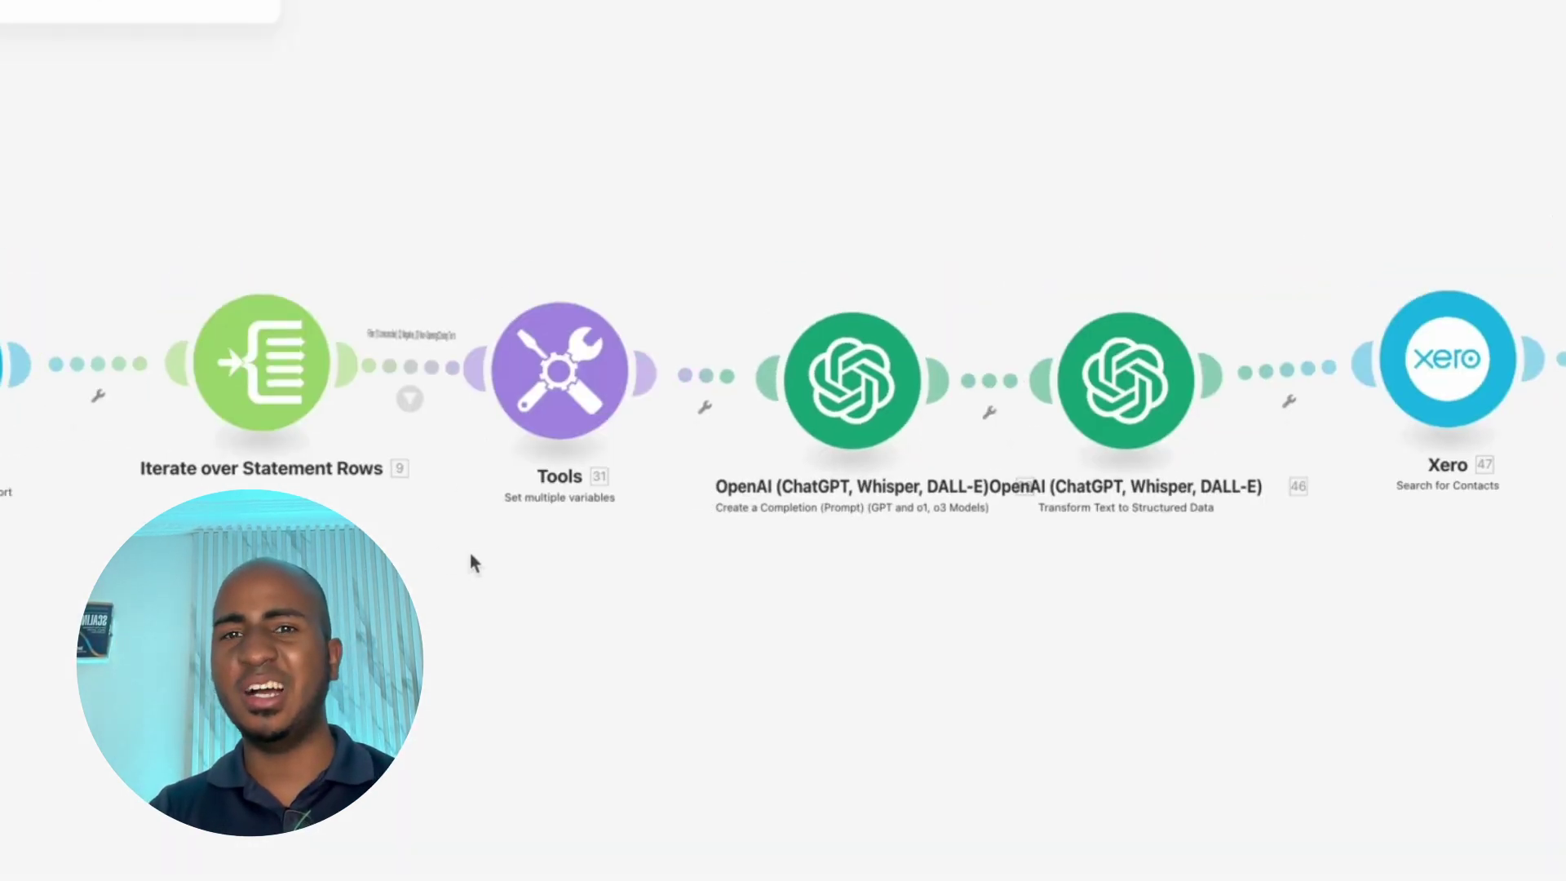
pyautogui.click(571, 371)
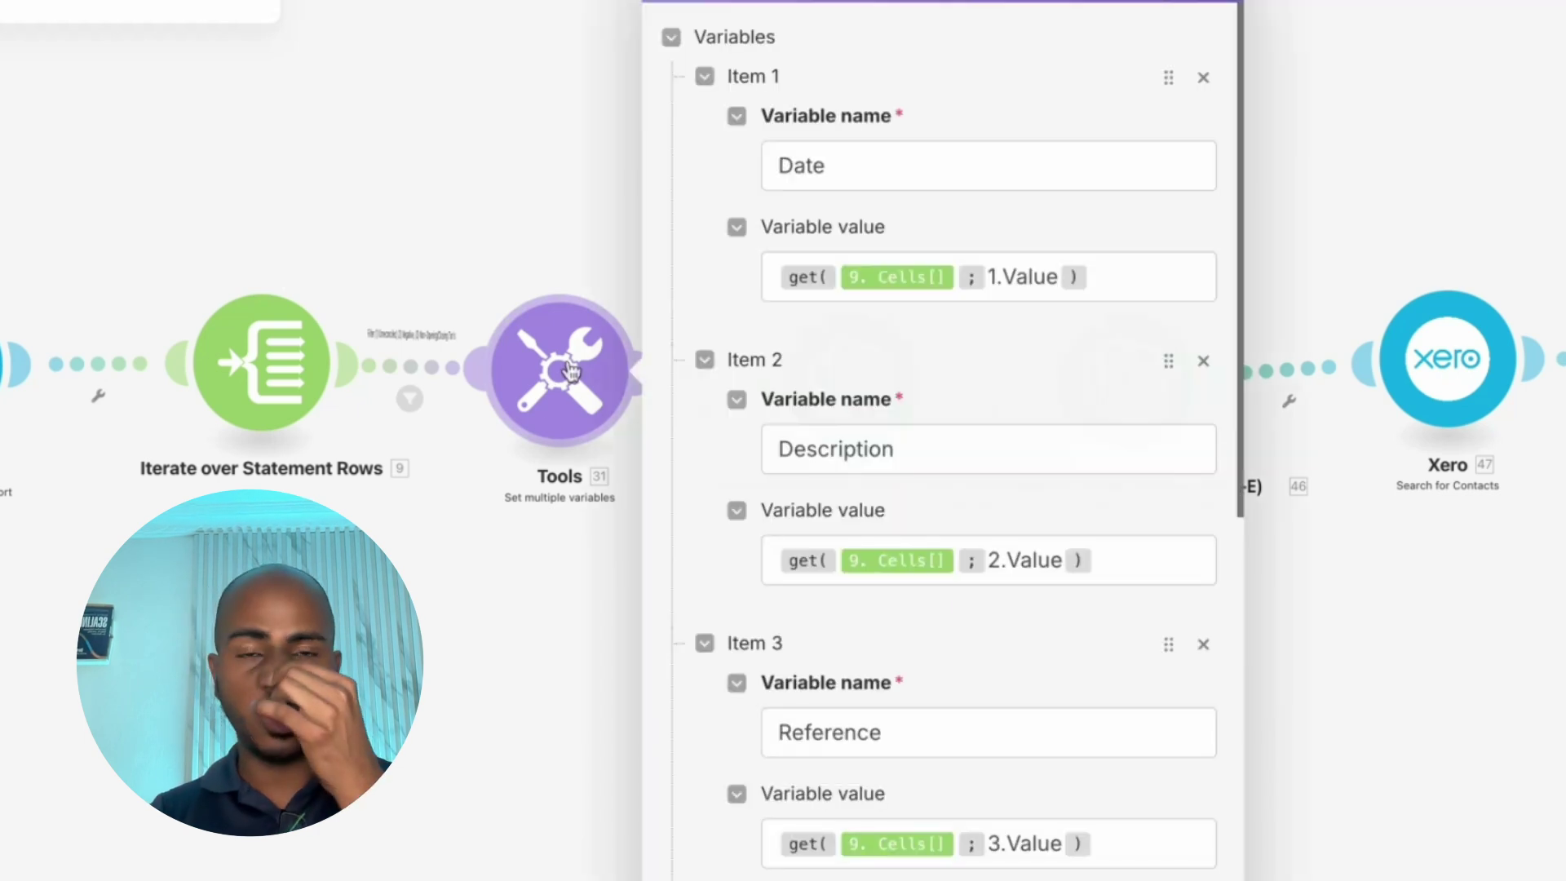
pyautogui.scroll(-13, 881, 804)
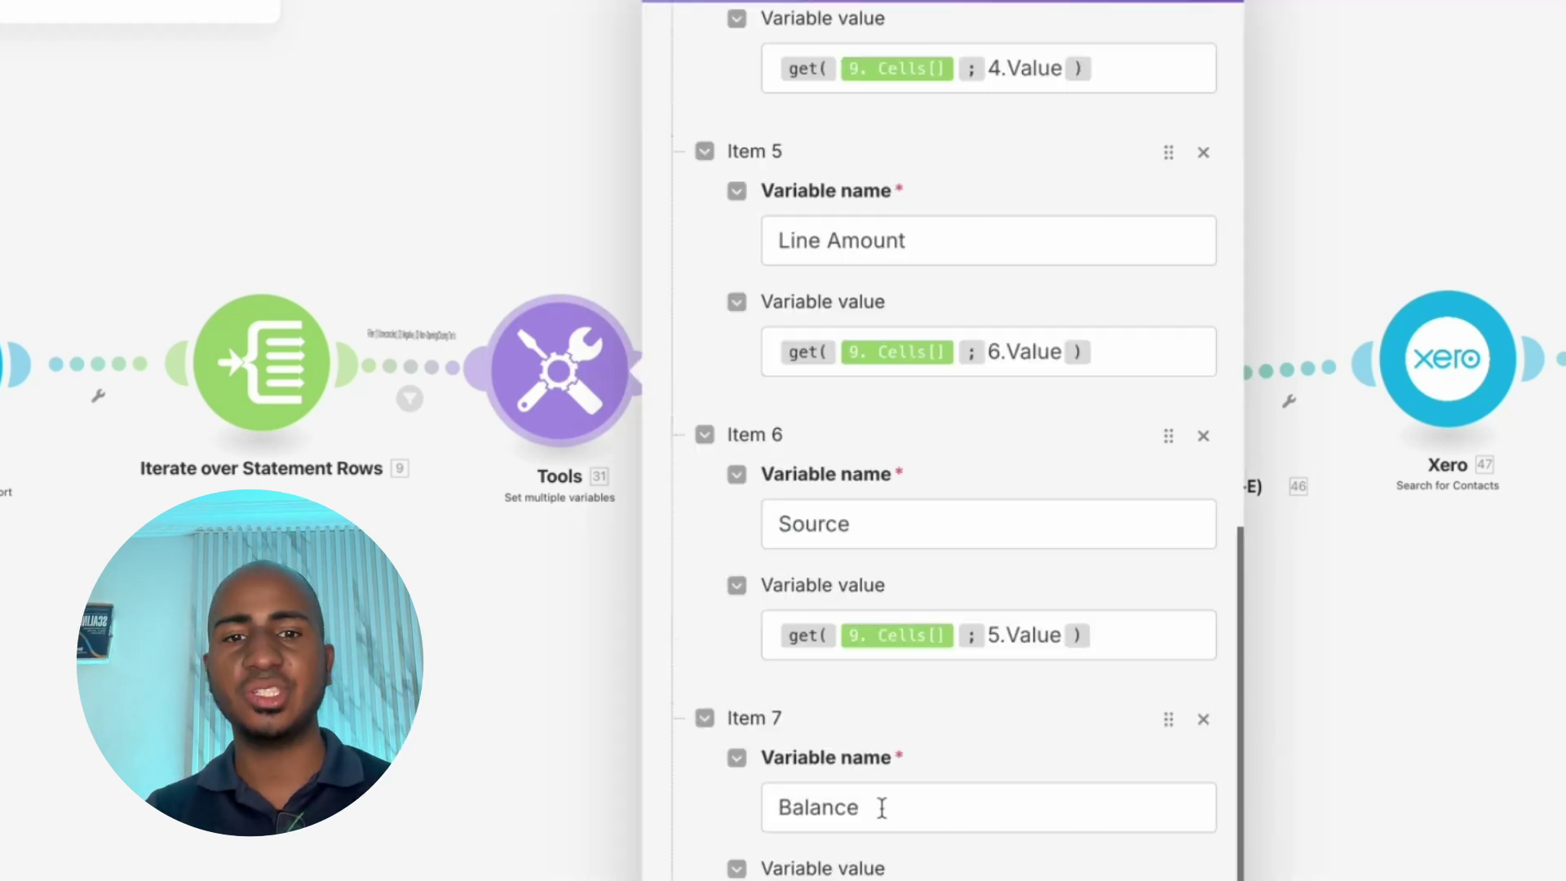
pyautogui.scroll(-3, 881, 807)
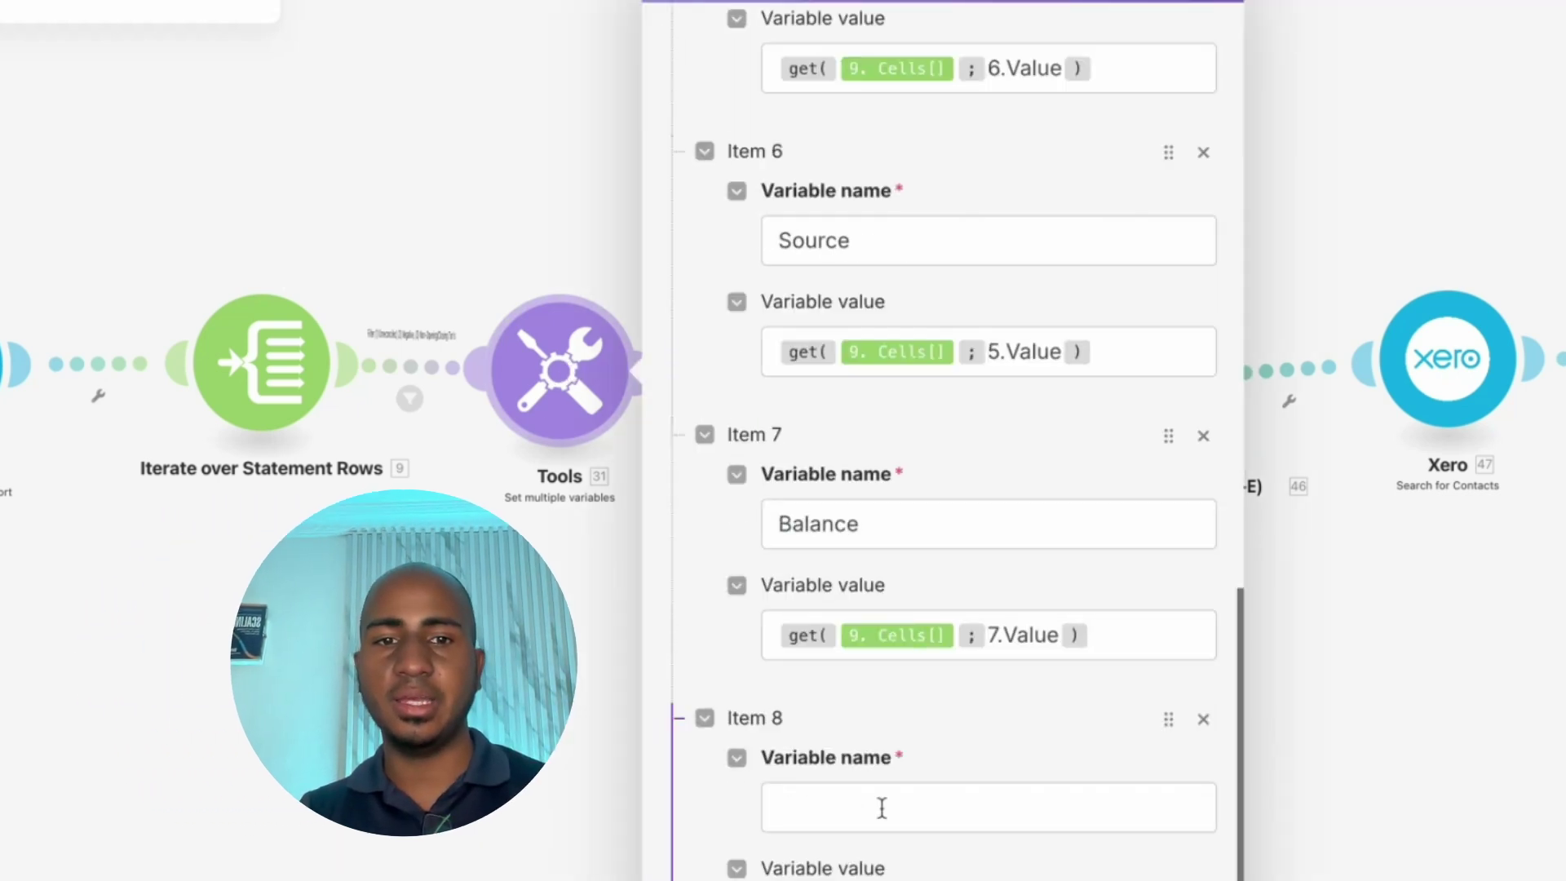
pyautogui.click(881, 807)
pyautogui.write('Client / Entity')
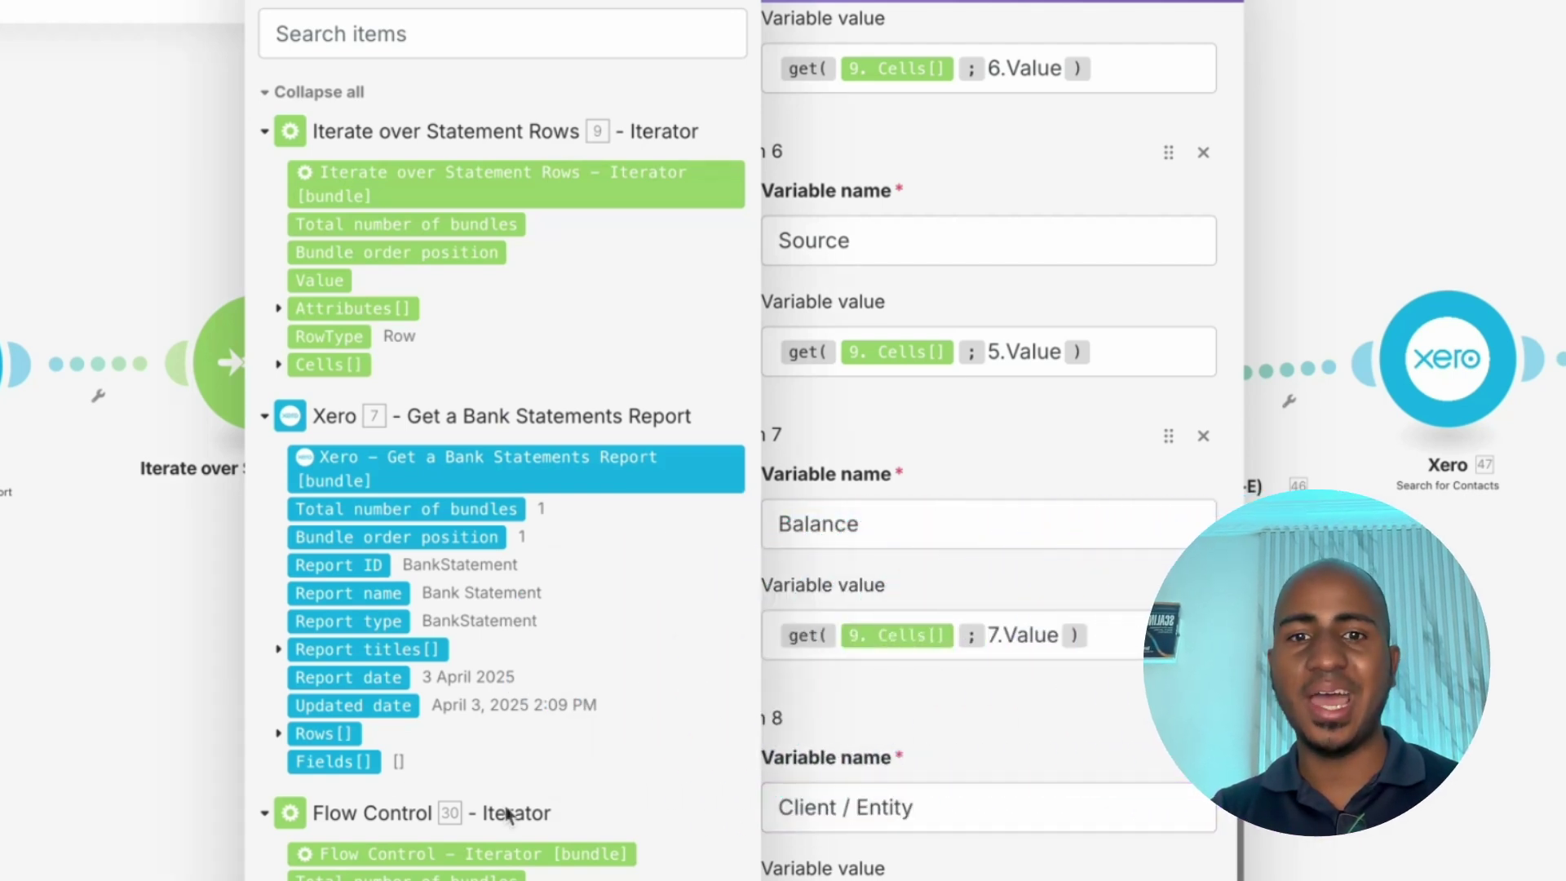
pyautogui.scroll(-20, 389, 765)
pyautogui.scroll(5, 408, 556)
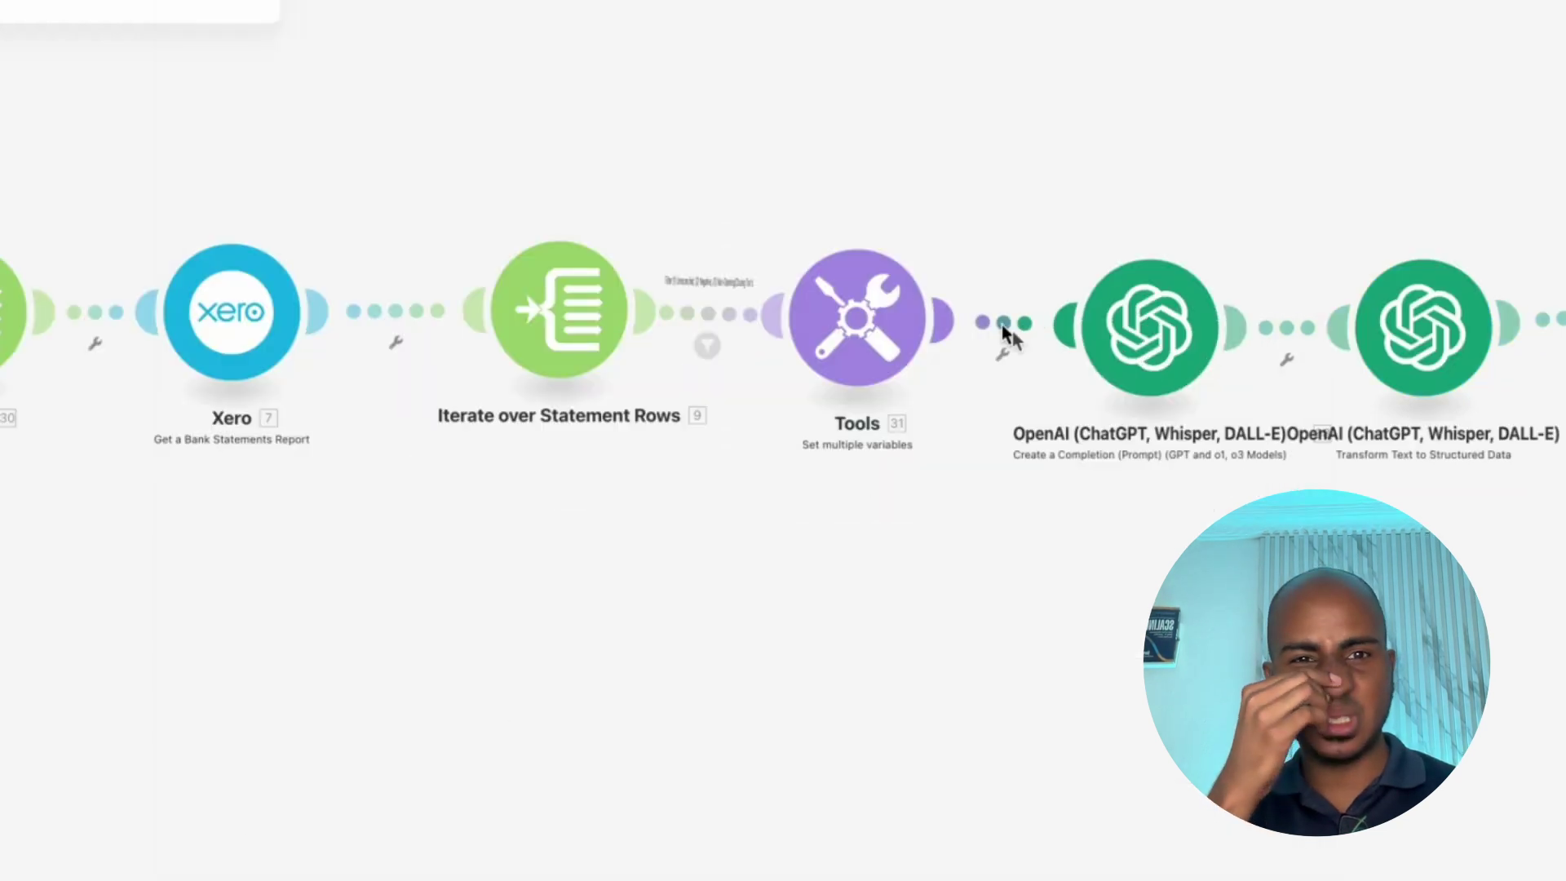
# Unlink the Set multiple variables module from the first OpenAI module and run the scenario once
pyautogui.rightClick(1003, 326)
pyautogui.click(1052, 398)
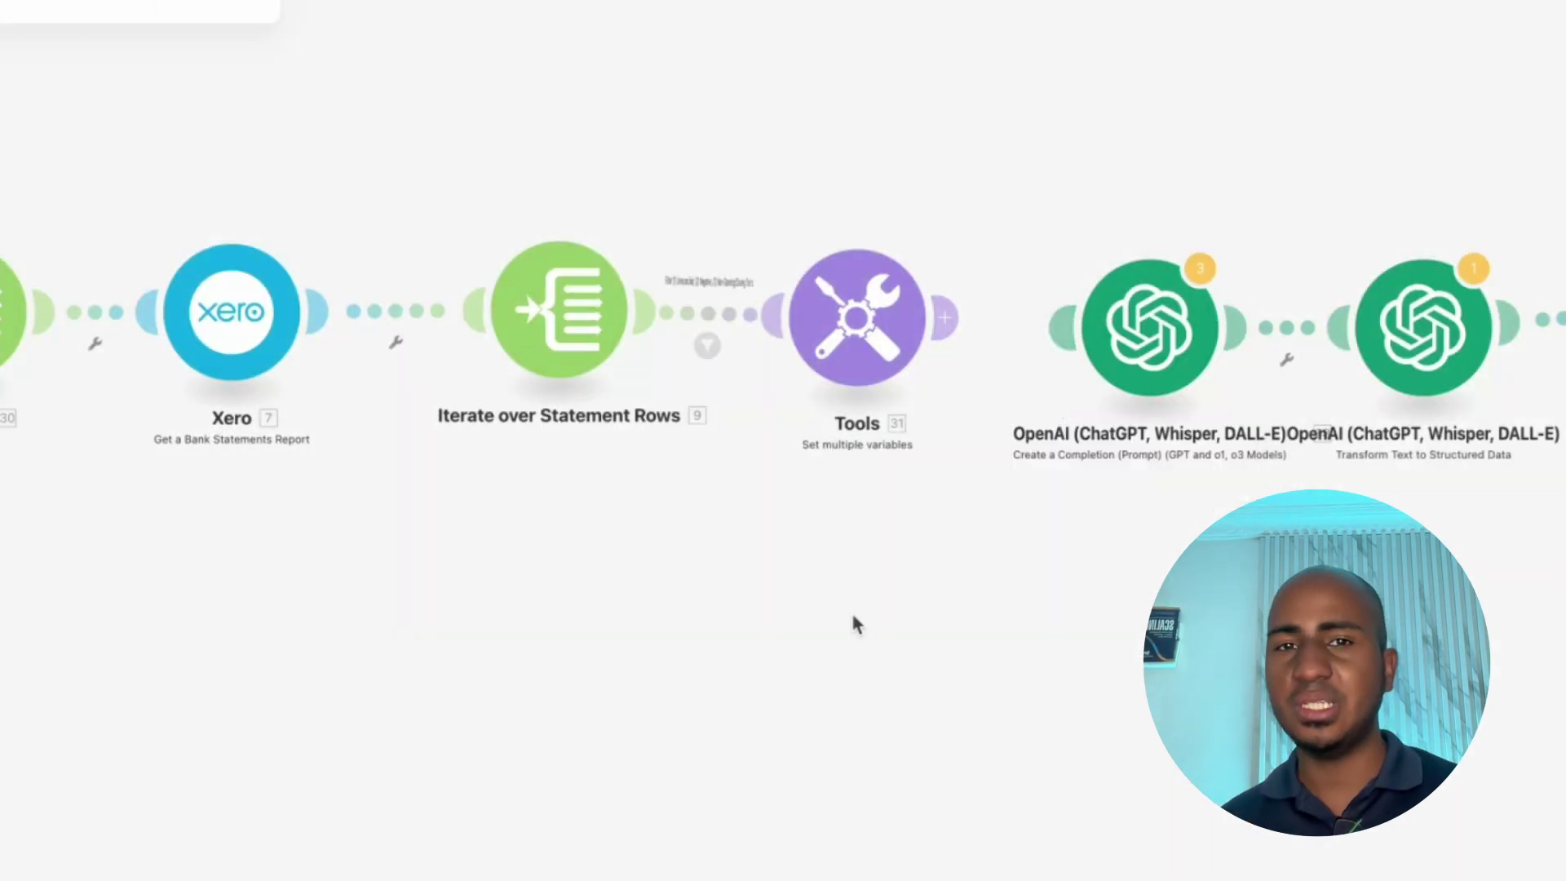
pyautogui.hscroll(-5, 853, 624)
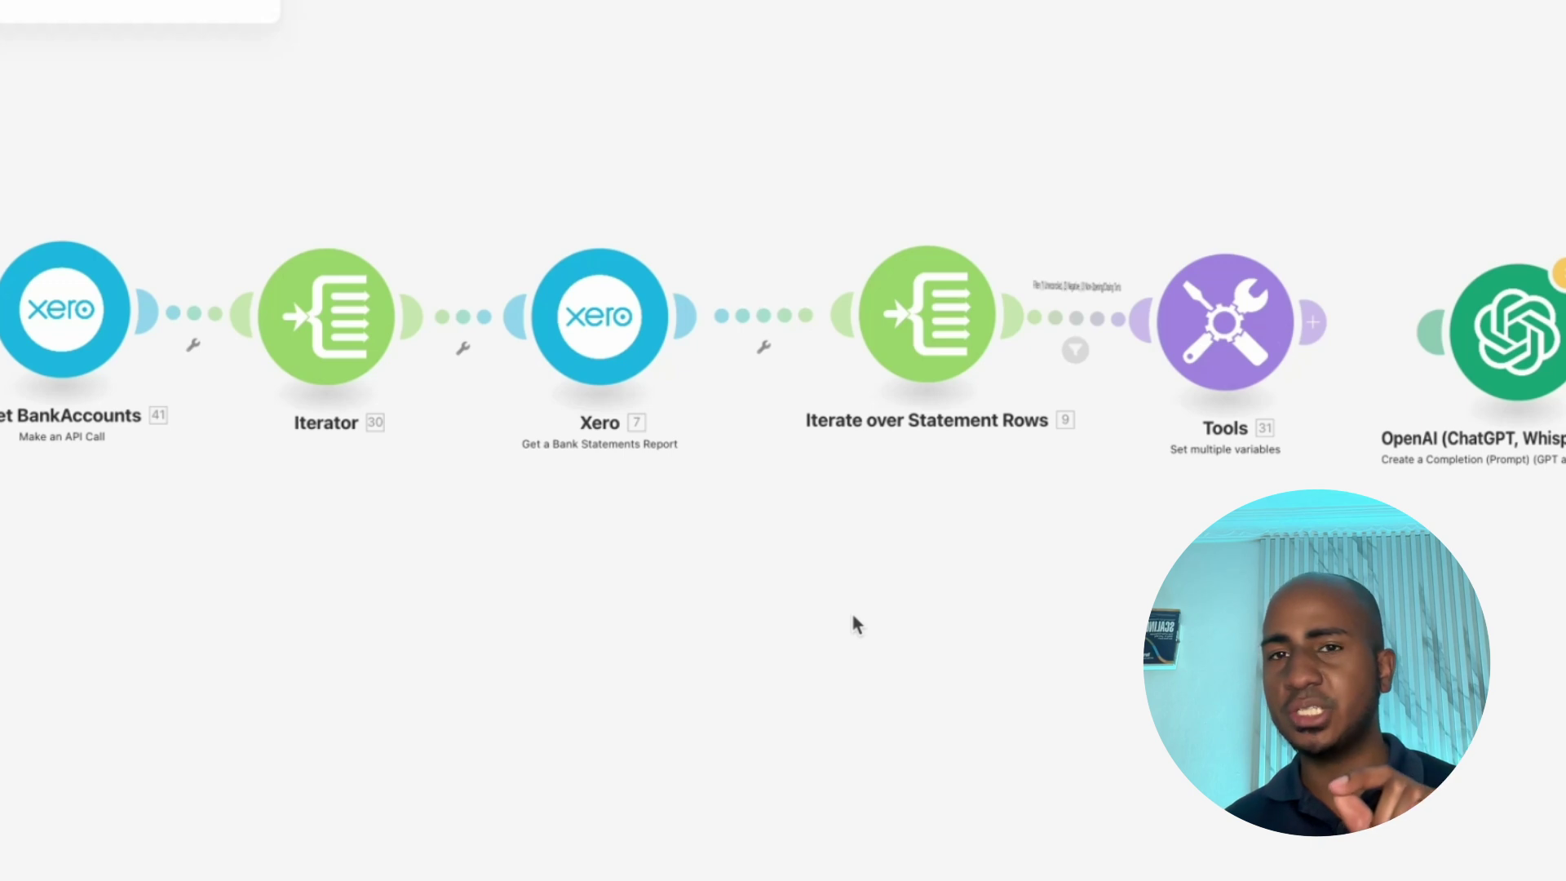
pyautogui.scroll(-3, 568, 705)
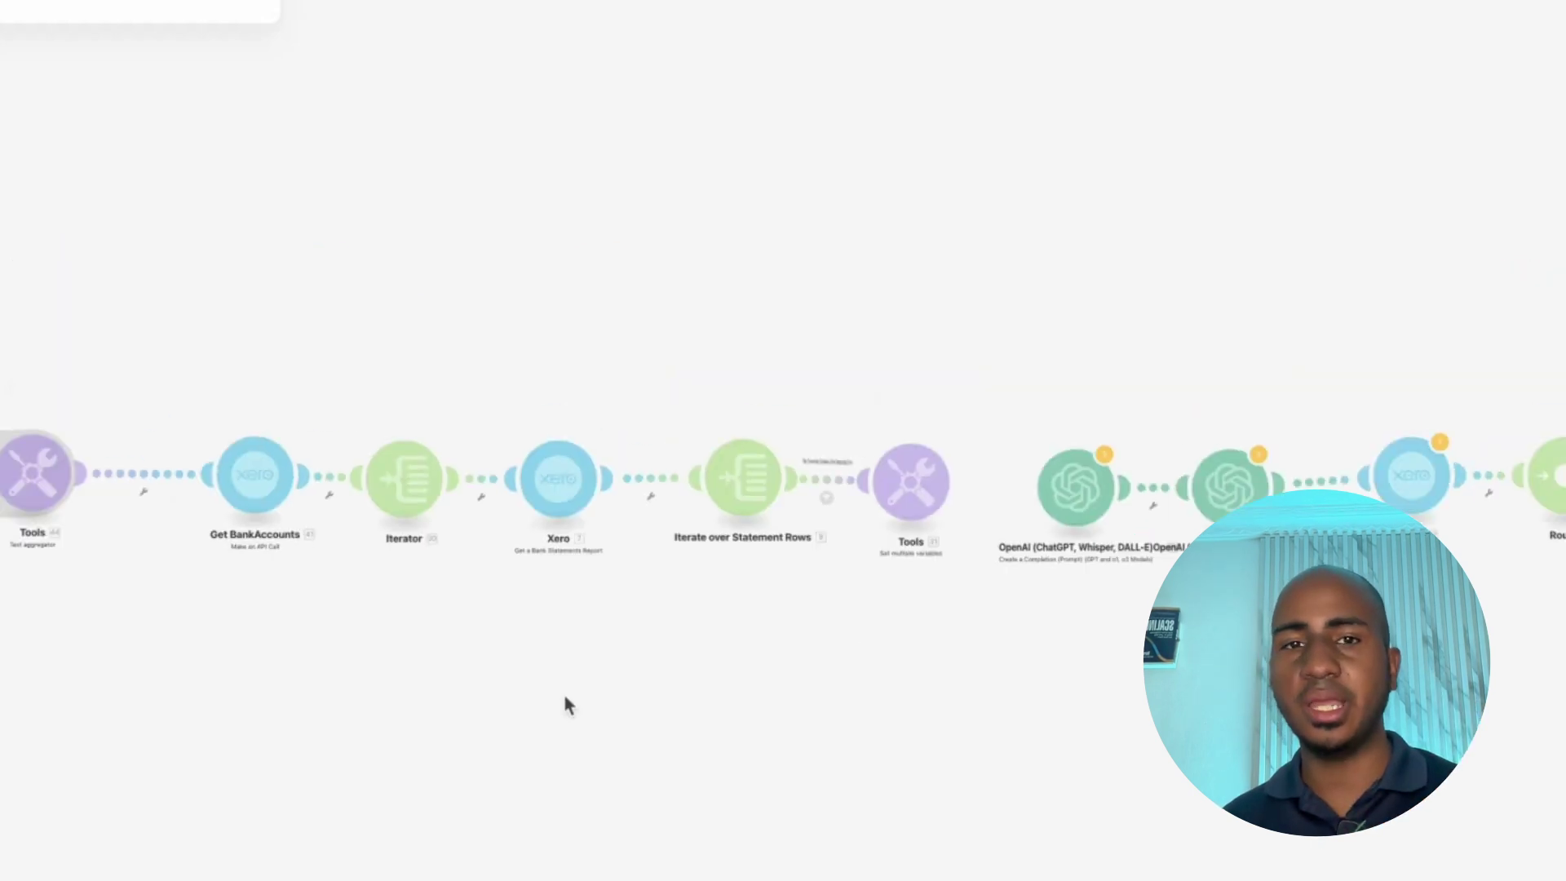
pyautogui.scroll(-2, 568, 705)
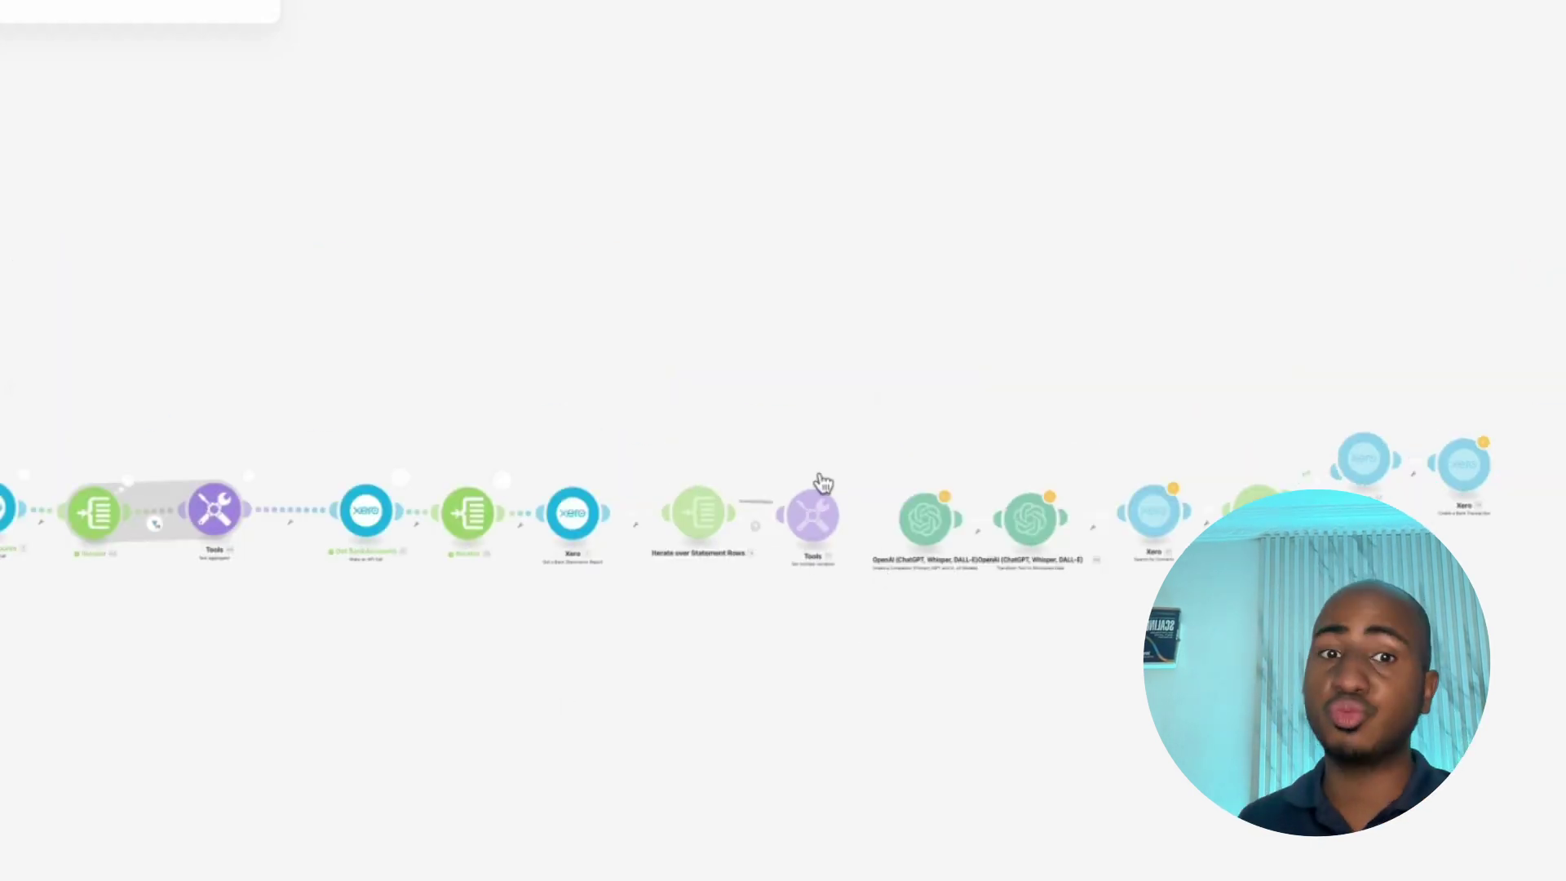
pyautogui.scroll(2, 822, 481)
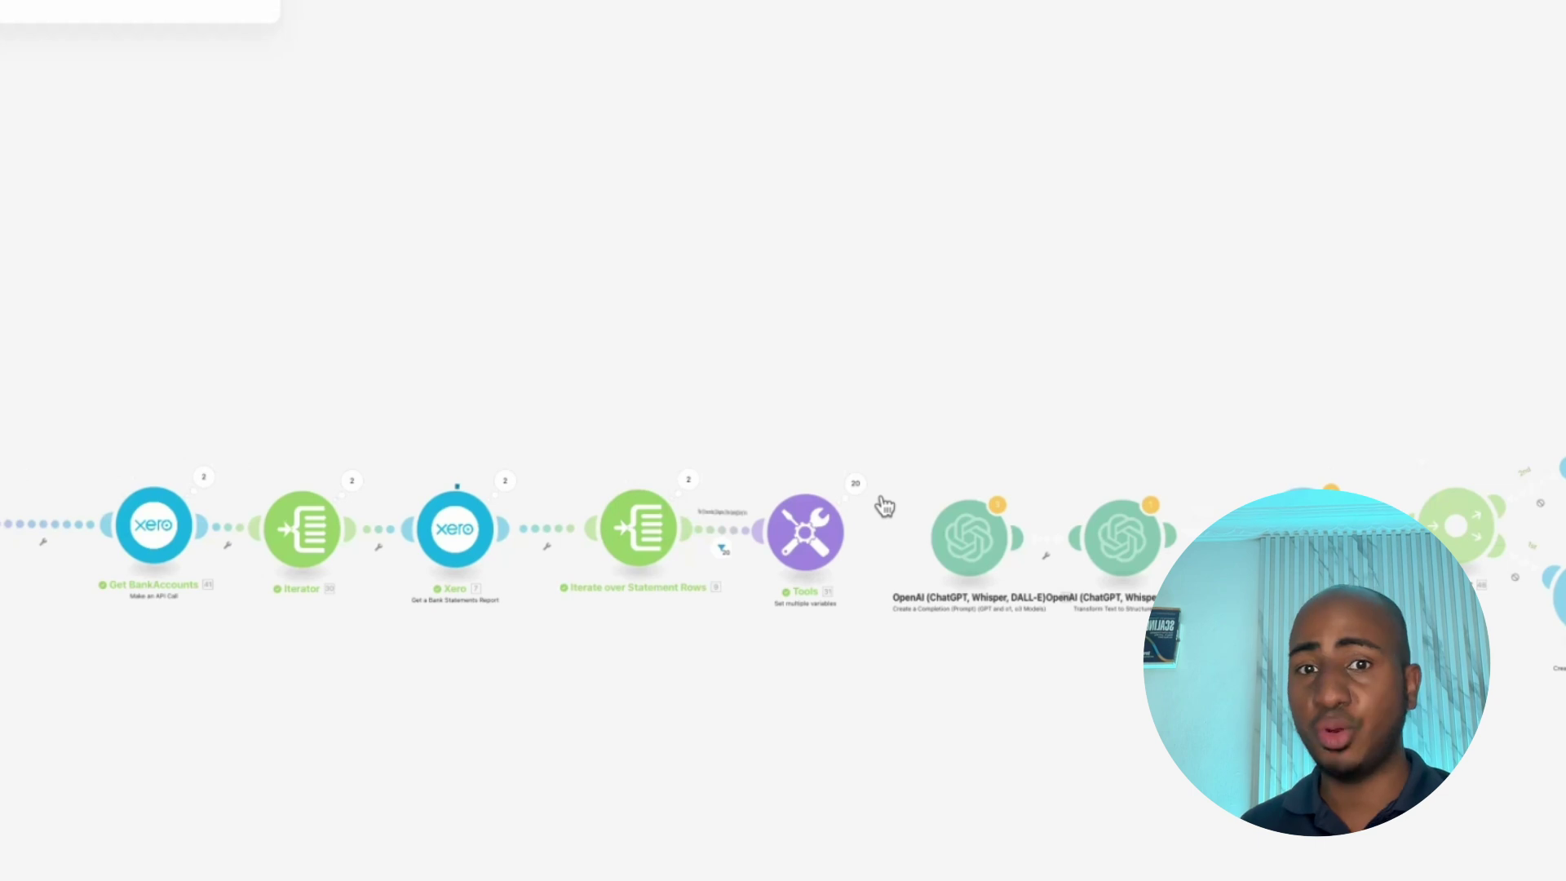
pyautogui.scroll(1, 885, 505)
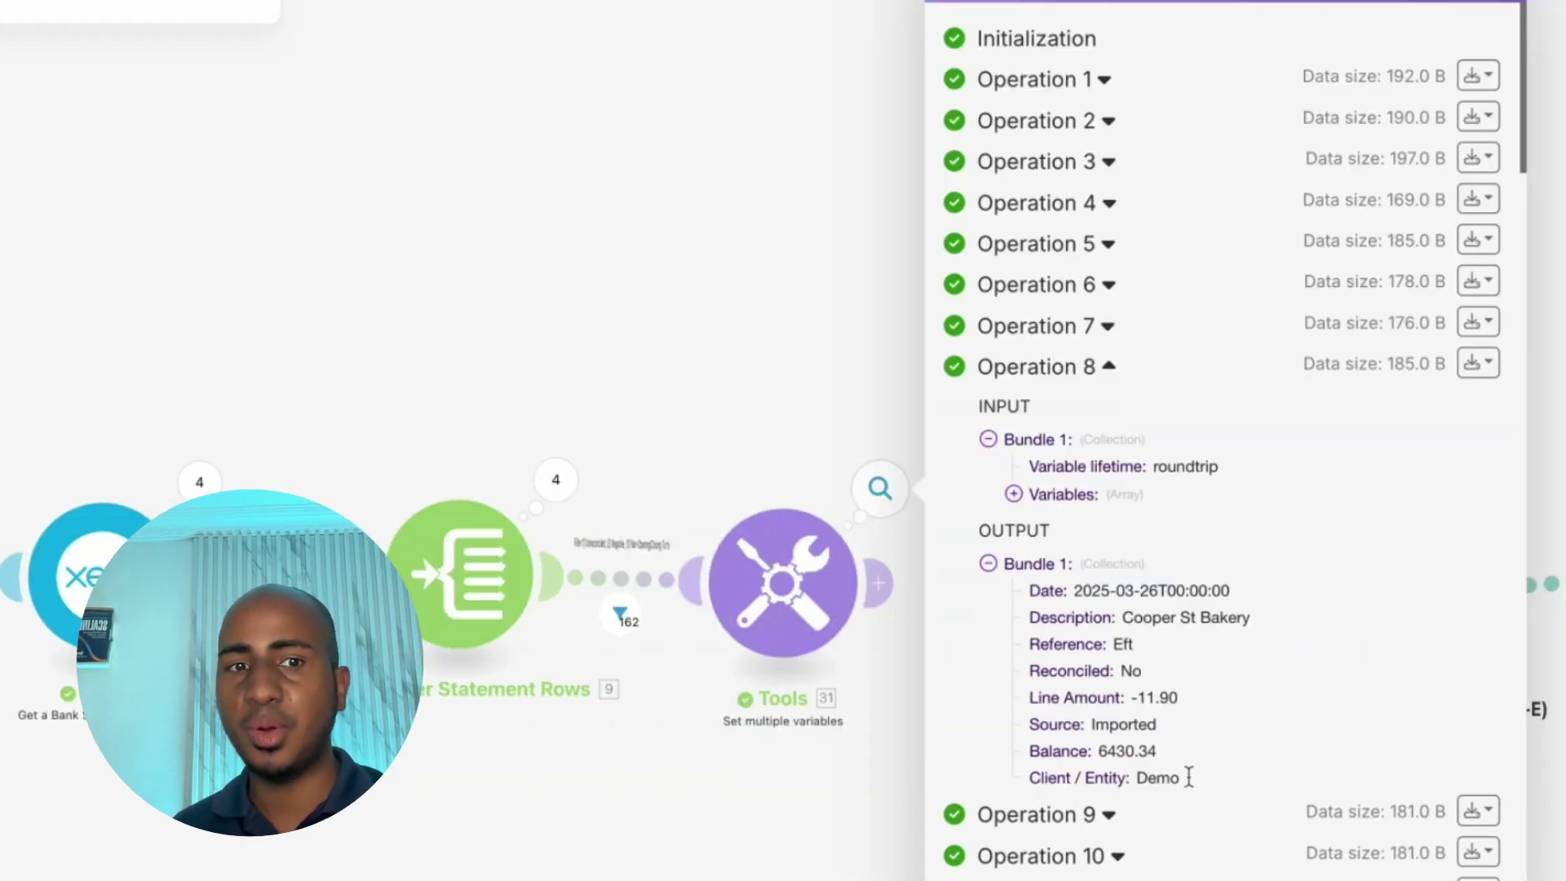
# Examine the Set multiple variables output for Operations 8 and 78, checking the Client / Entity, Reference and Description values
pyautogui.scroll(-20, 1073, 786)
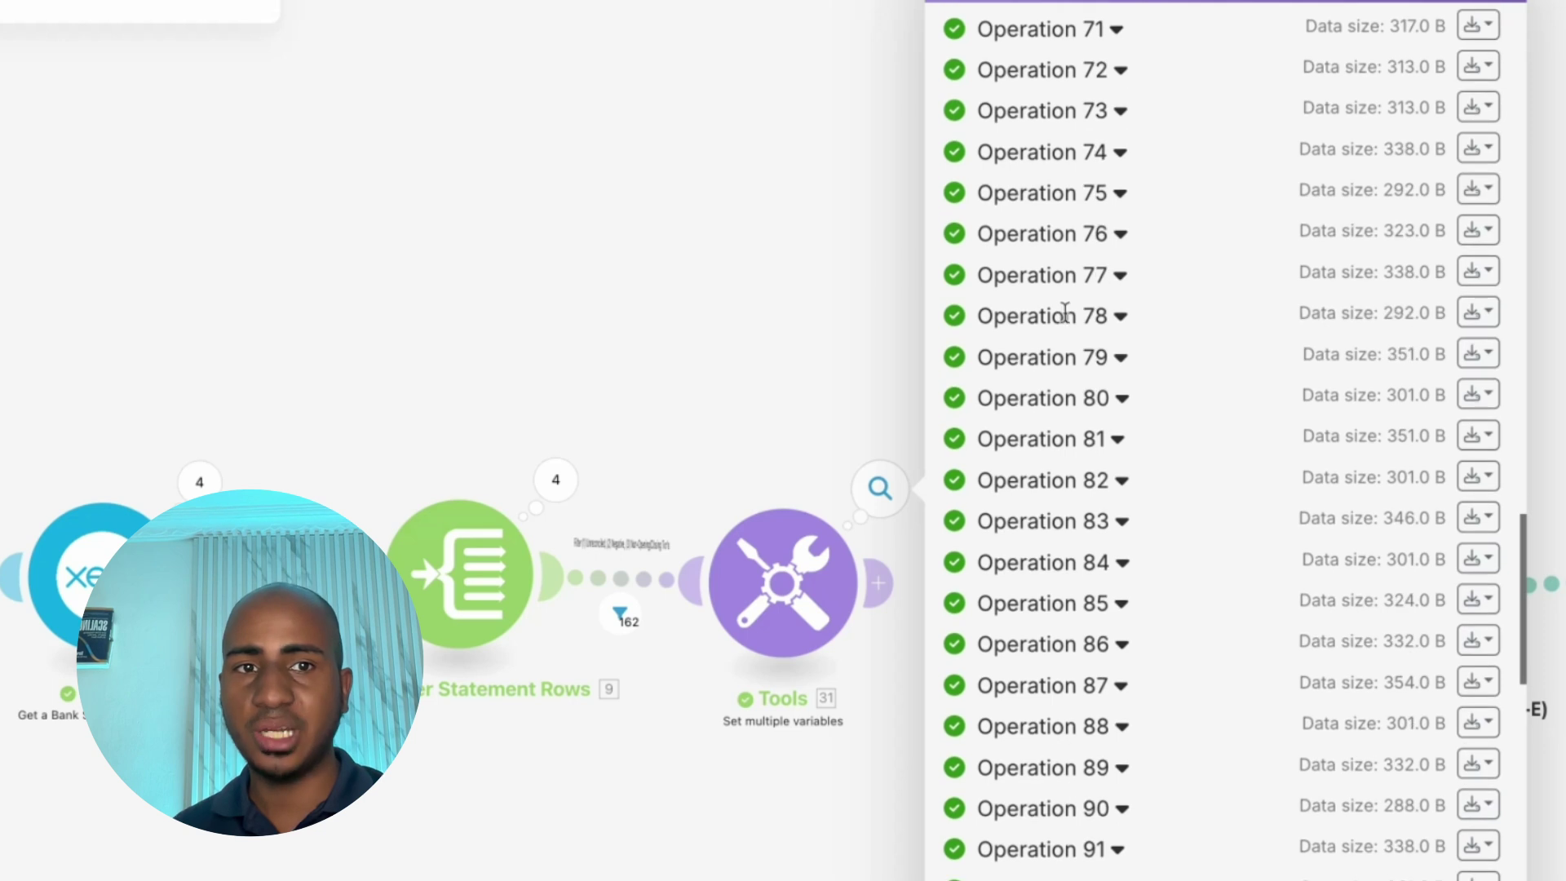
pyautogui.click(1066, 316)
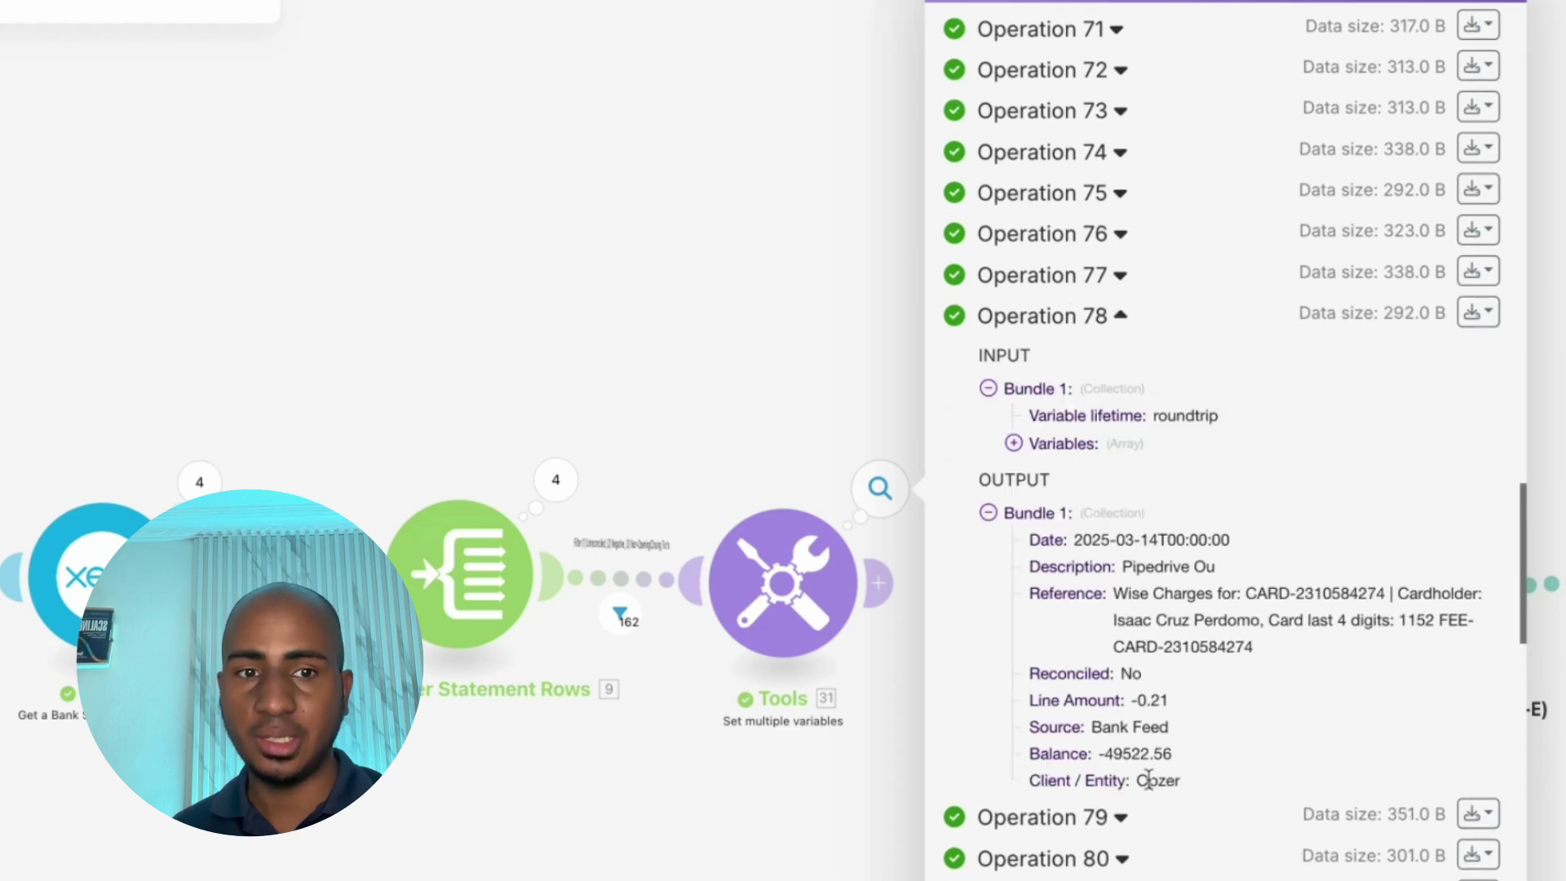
pyautogui.moveTo(1136, 781); pyautogui.dragTo(1179, 780)
pyautogui.click(1278, 636)
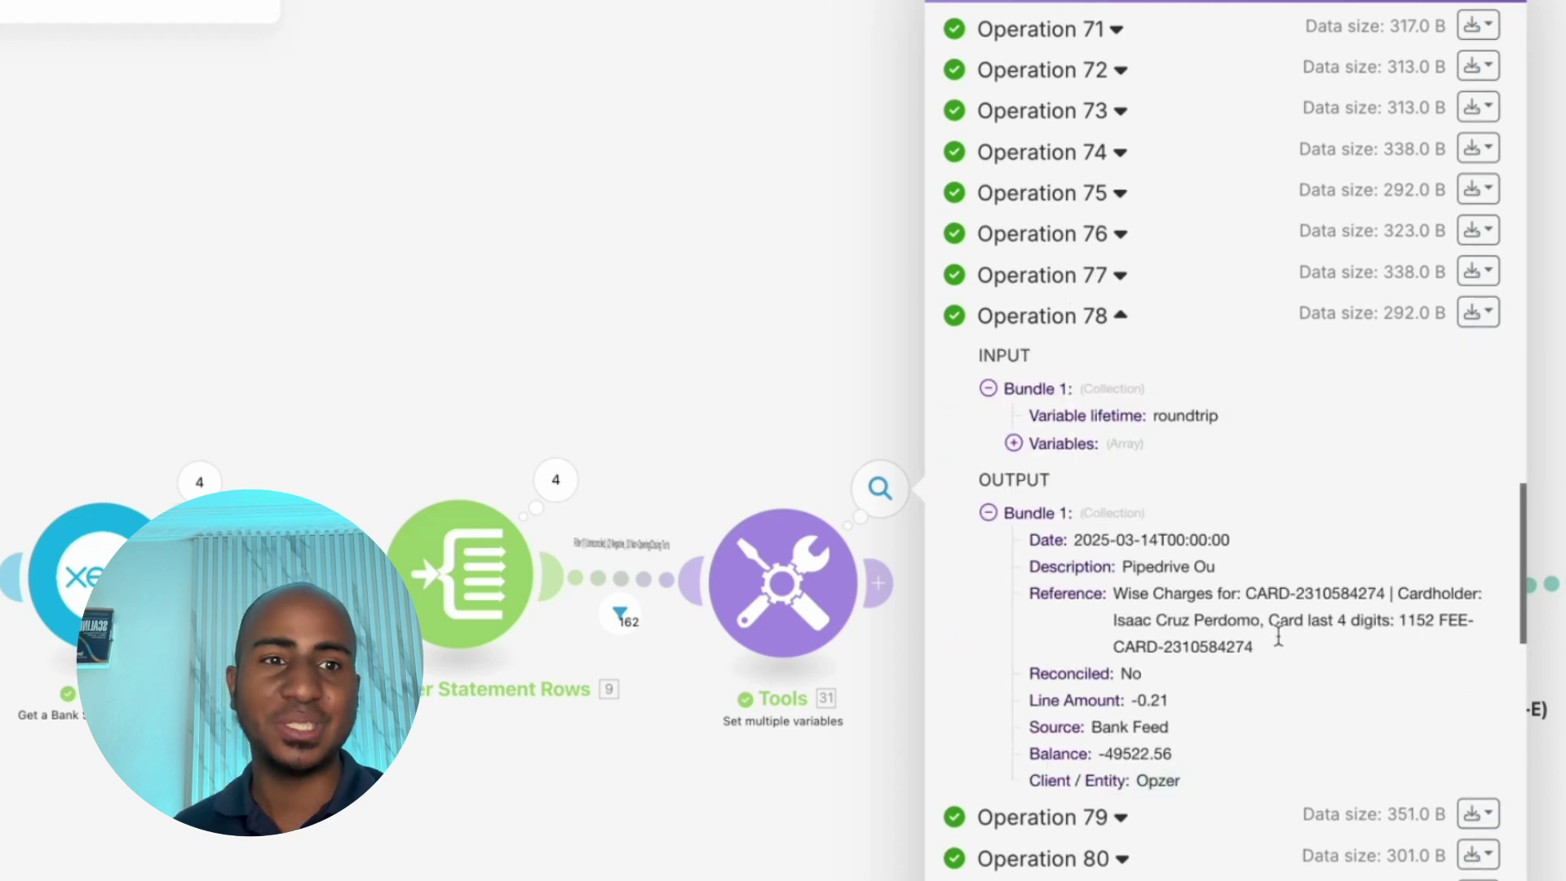
pyautogui.moveTo(1298, 644); pyautogui.dragTo(1121, 594)
pyautogui.click(1250, 612)
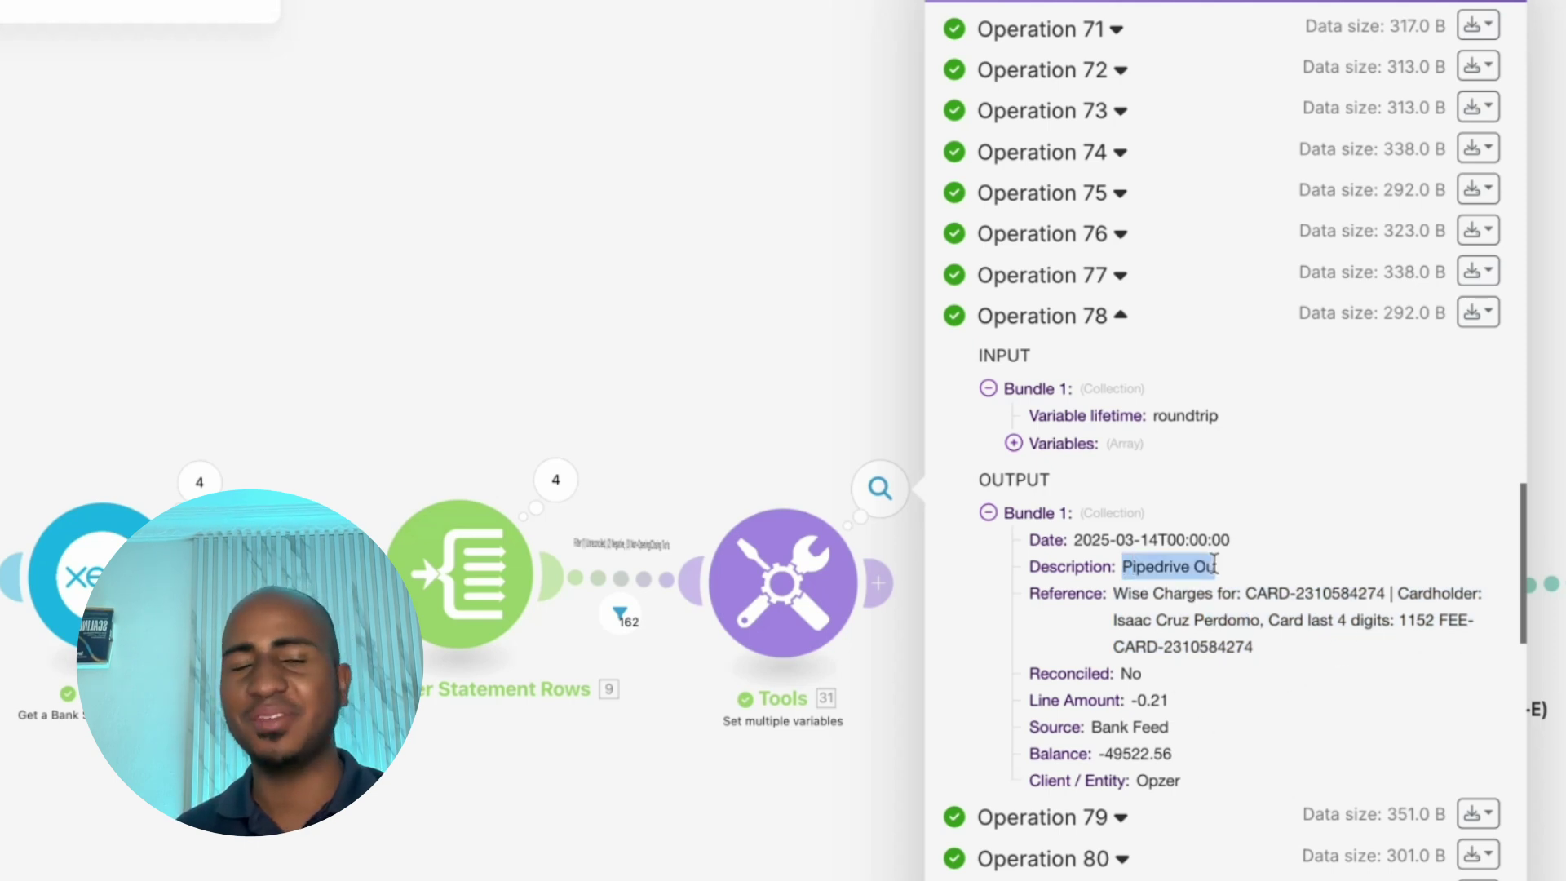
pyautogui.click(607, 418)
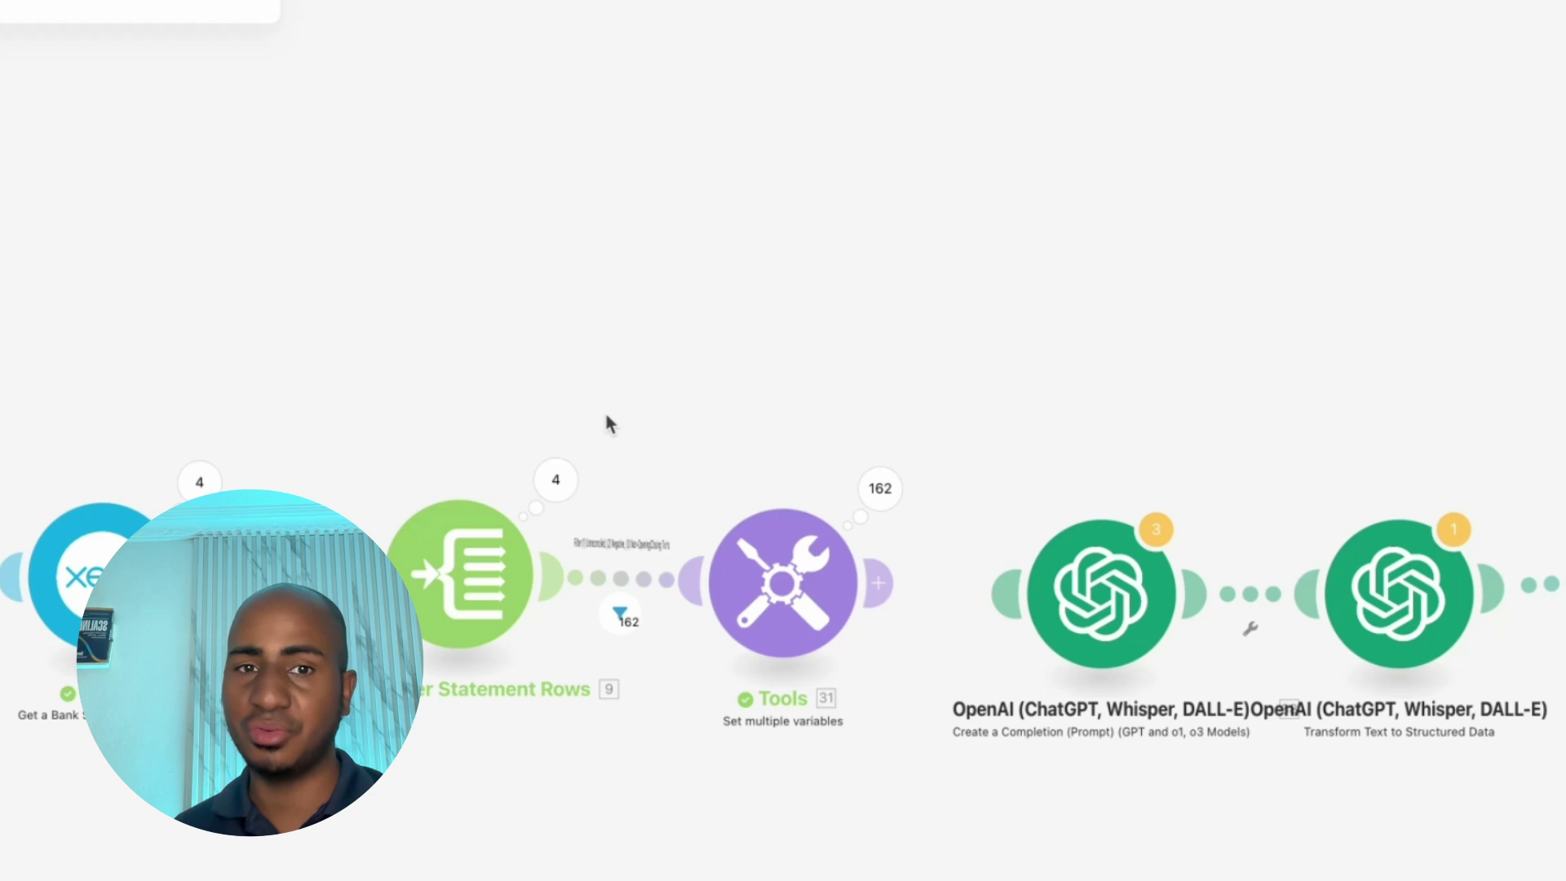
# Look over the scenario from its Google Sheets start, check the Xero Client List (Example) spreadsheet, and return to the Make scenario
pyautogui.scroll(-3, 607, 422)
pyautogui.moveTo(423, 414); pyautogui.dragTo(1211, 251)
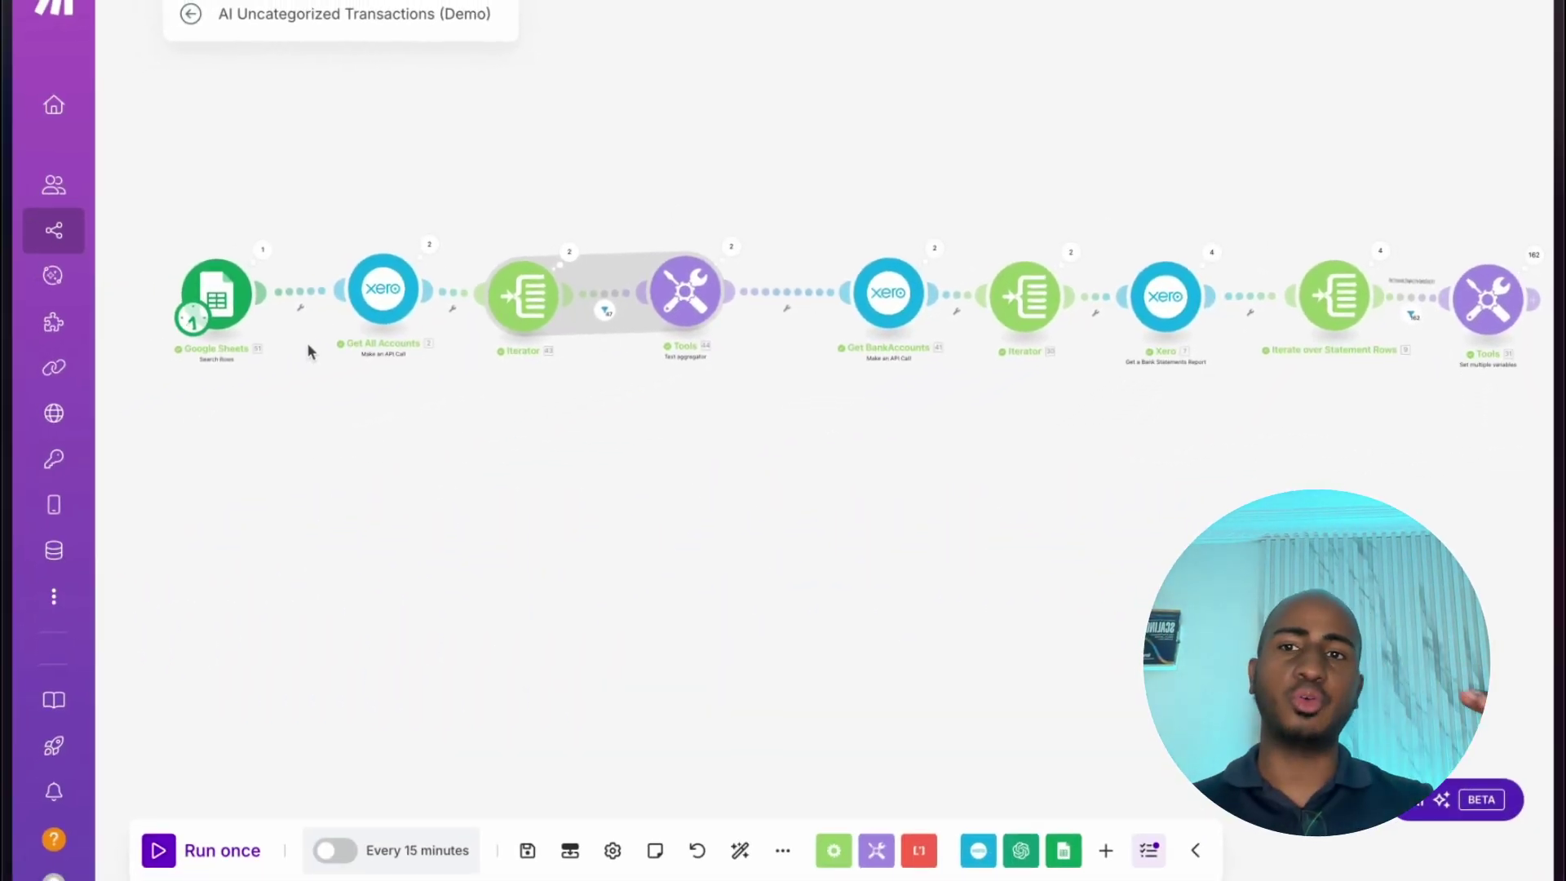
pyautogui.moveTo(4, 318)
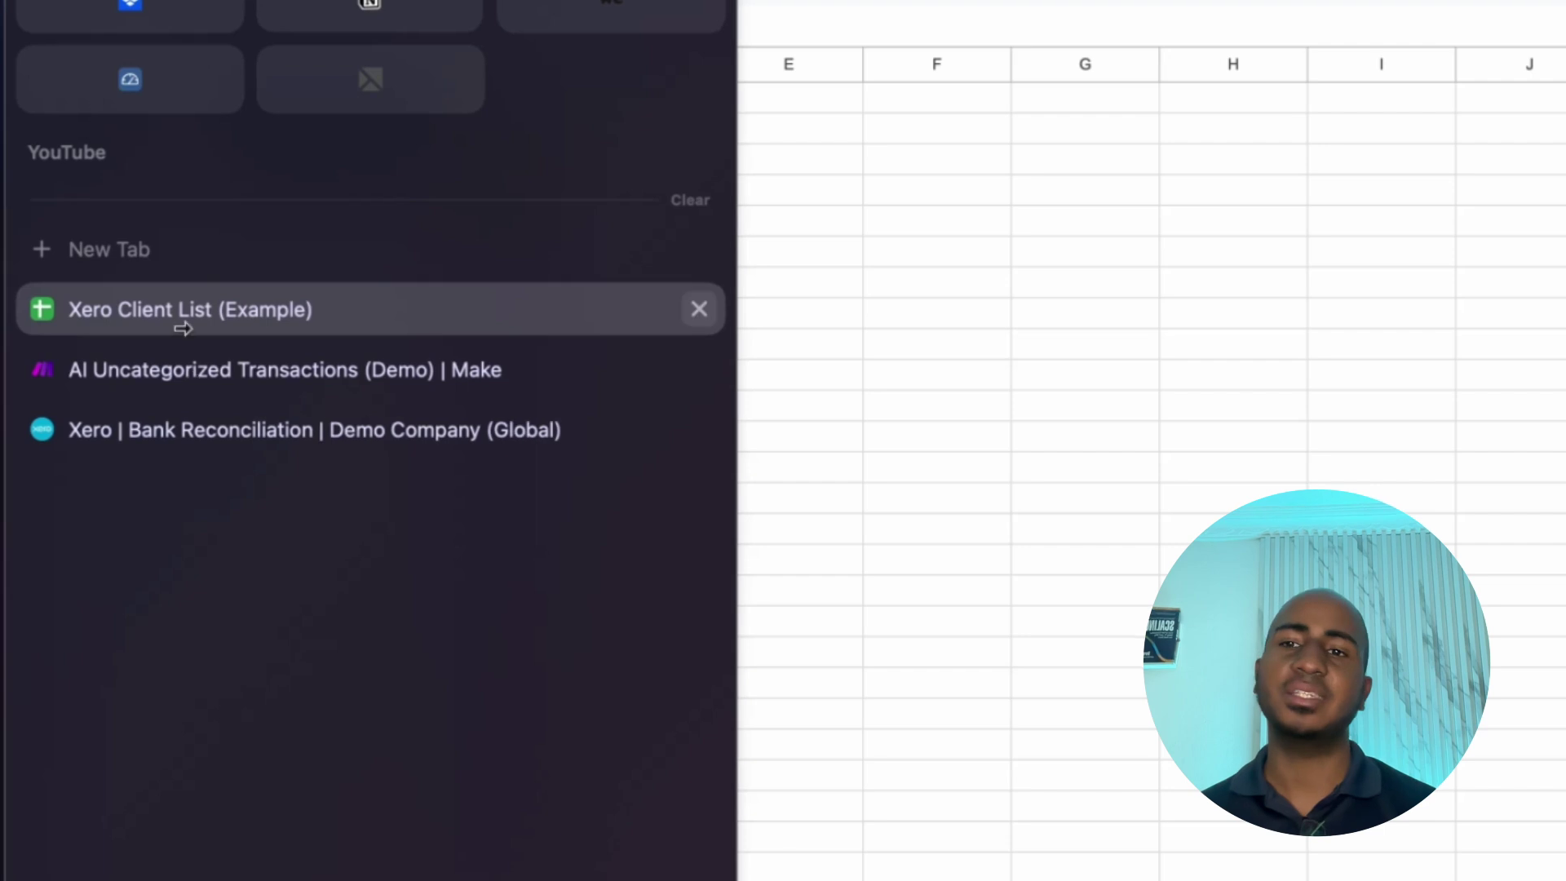
pyautogui.click(196, 364)
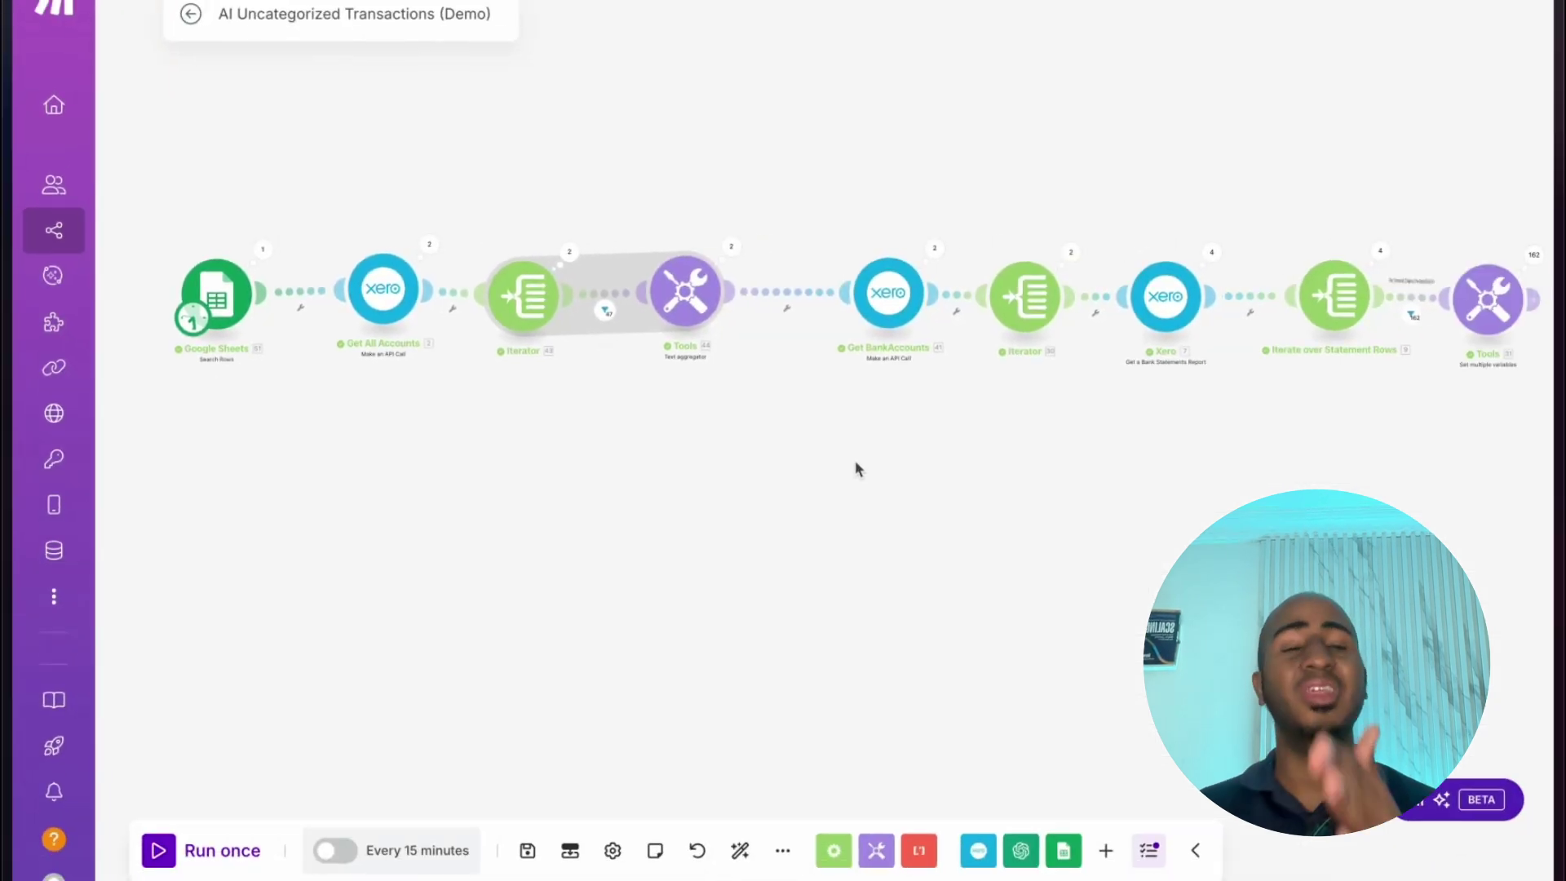